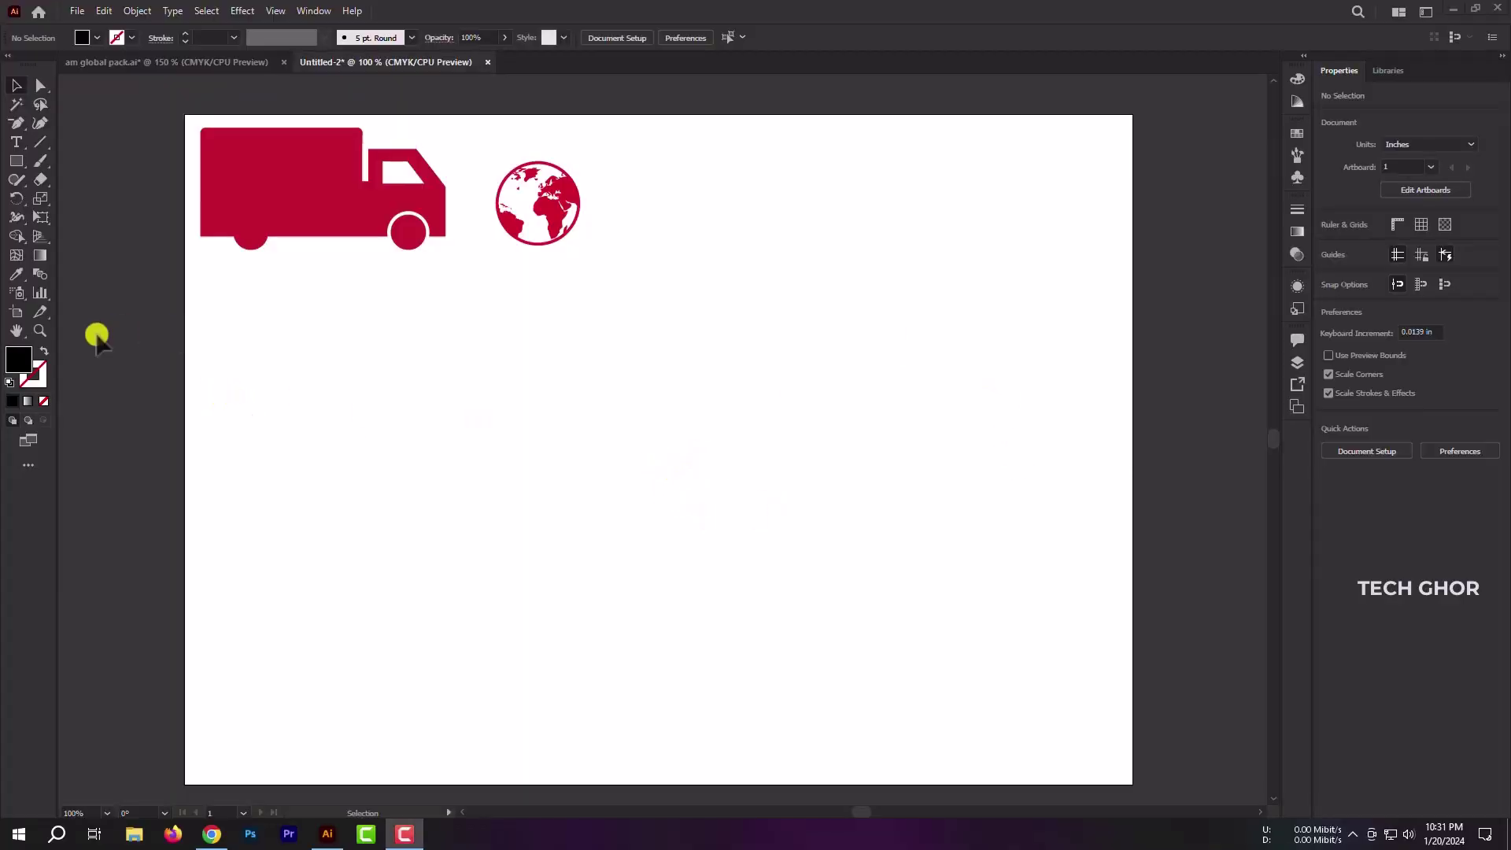
Step: Draw a horizontal line below the globe with a black 20 pt stroke
click(38, 149)
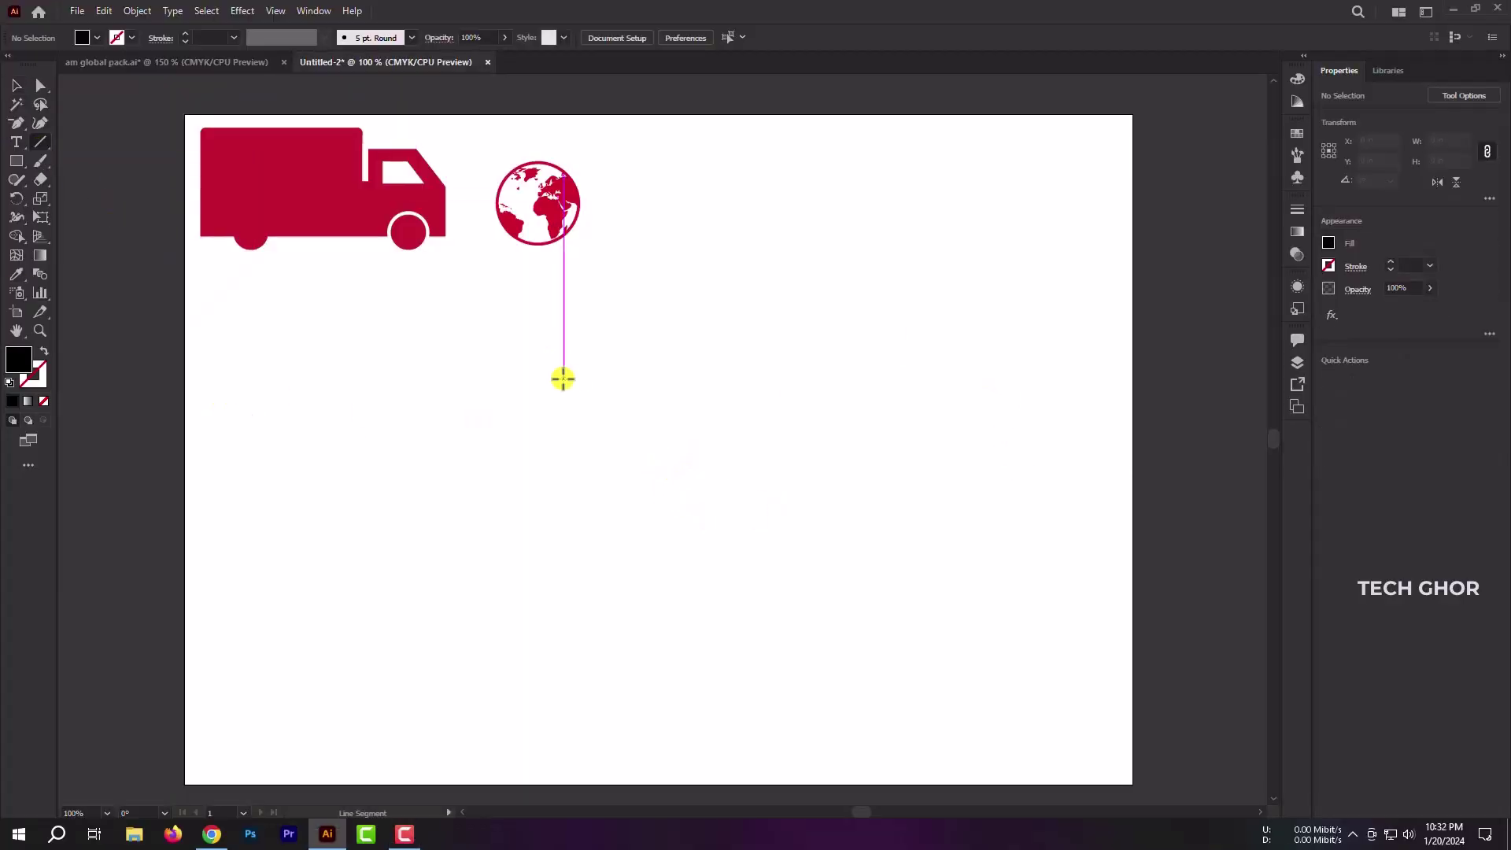
drag(488, 383, 801, 377)
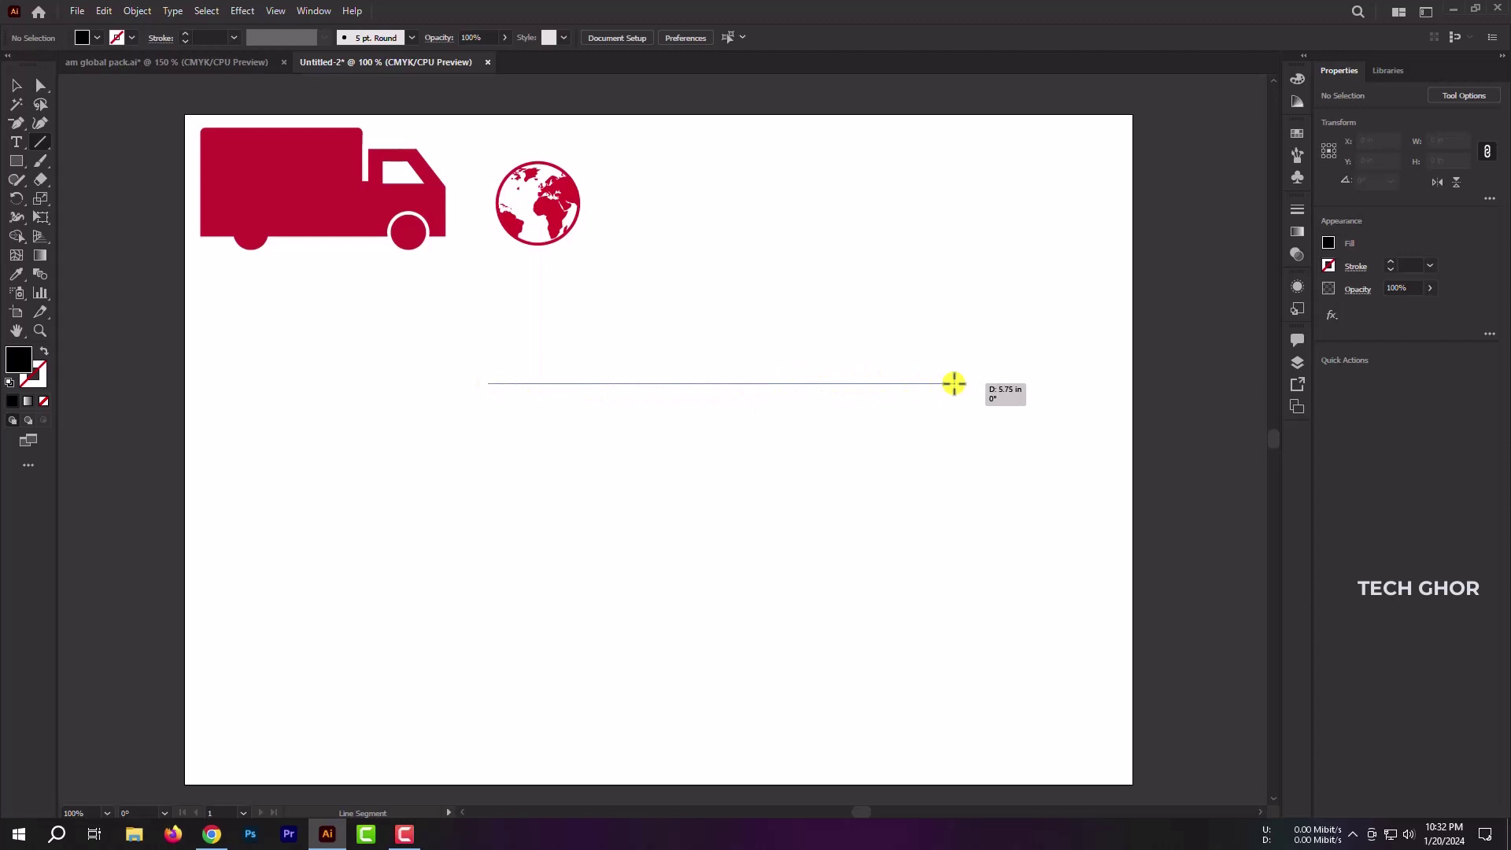
drag(953, 383, 954, 384)
click(186, 37)
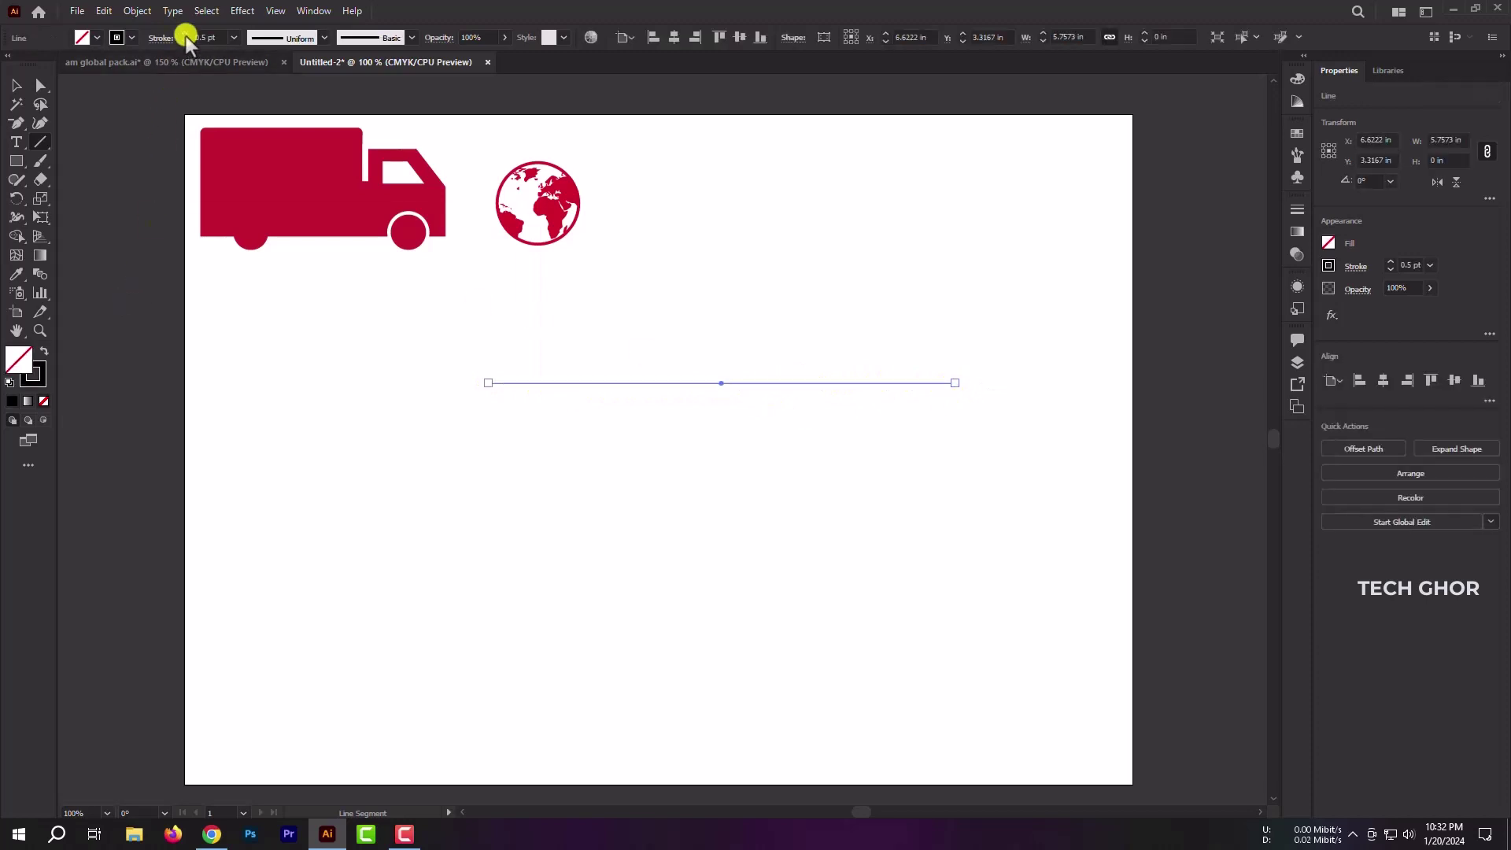
click(185, 36)
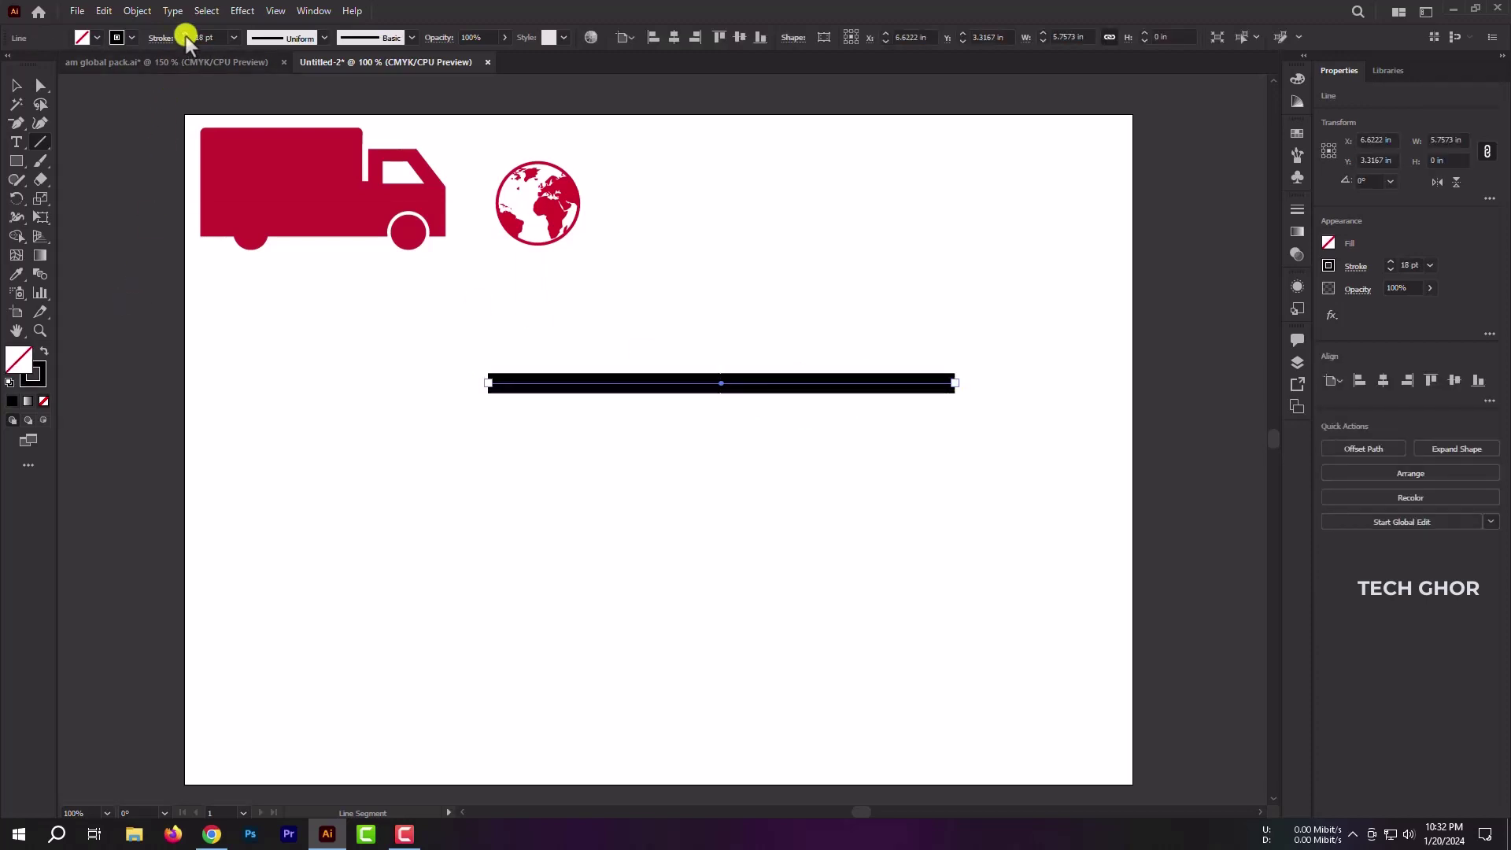
text(20)
Step: Copy and paste the bar in front, drag the copy near the page bottom, select both
click(22, 92)
click(717, 494)
click(718, 387)
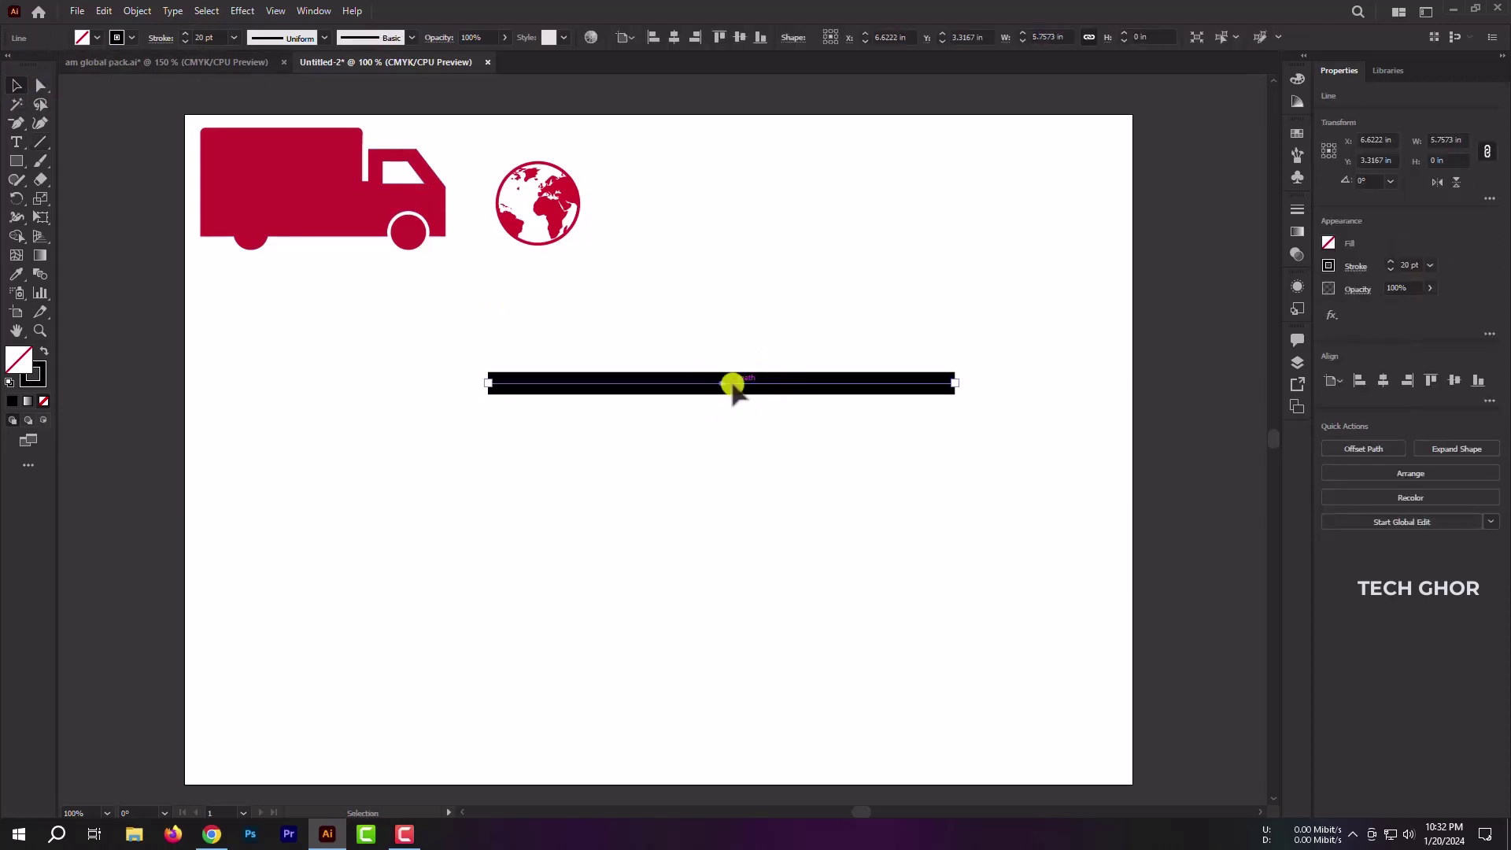
click(104, 10)
click(139, 86)
click(104, 11)
click(186, 120)
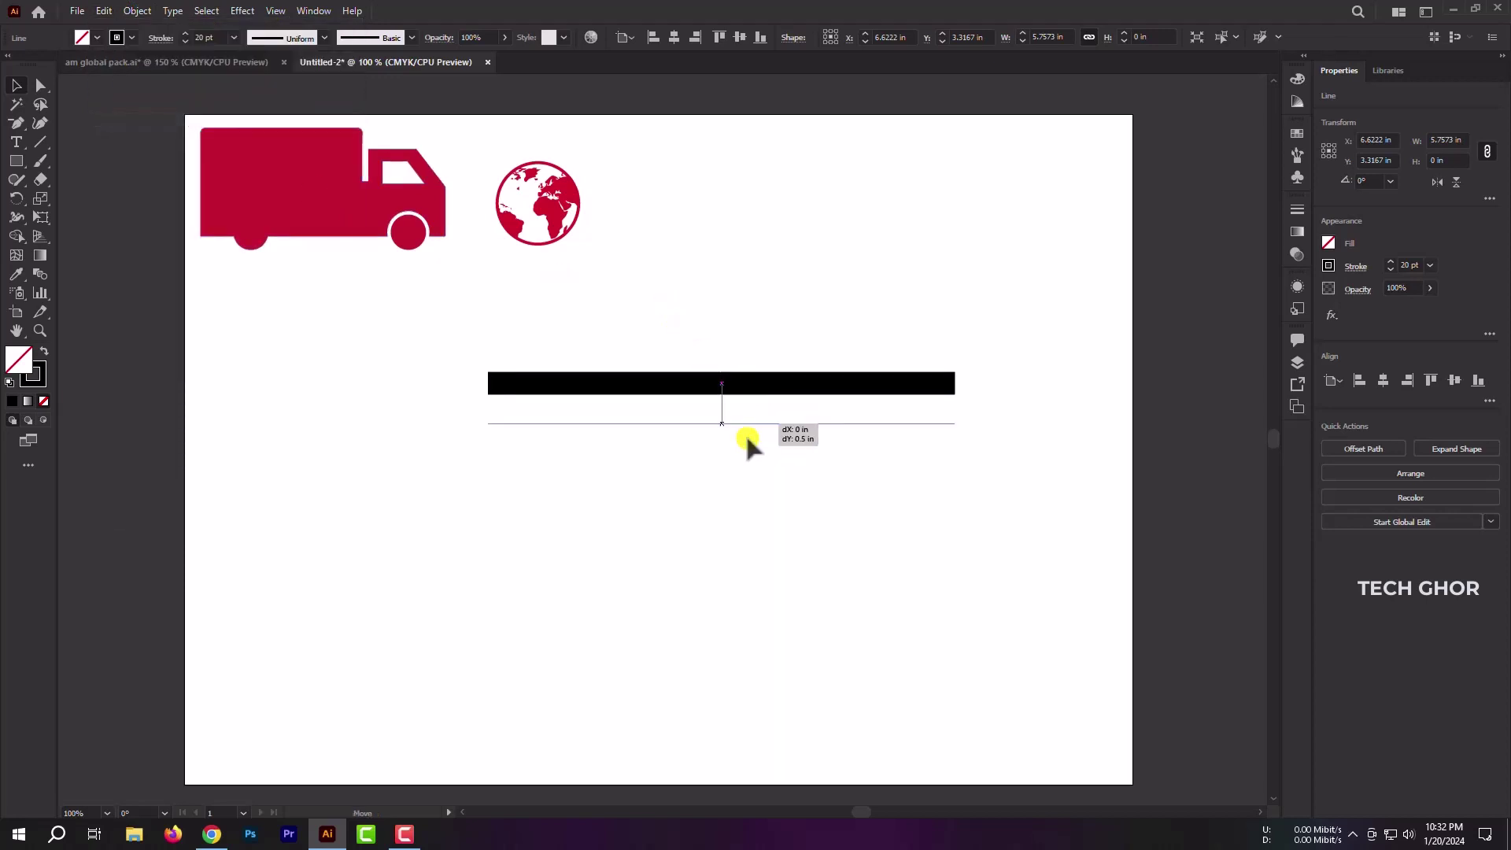
drag(746, 437, 761, 692)
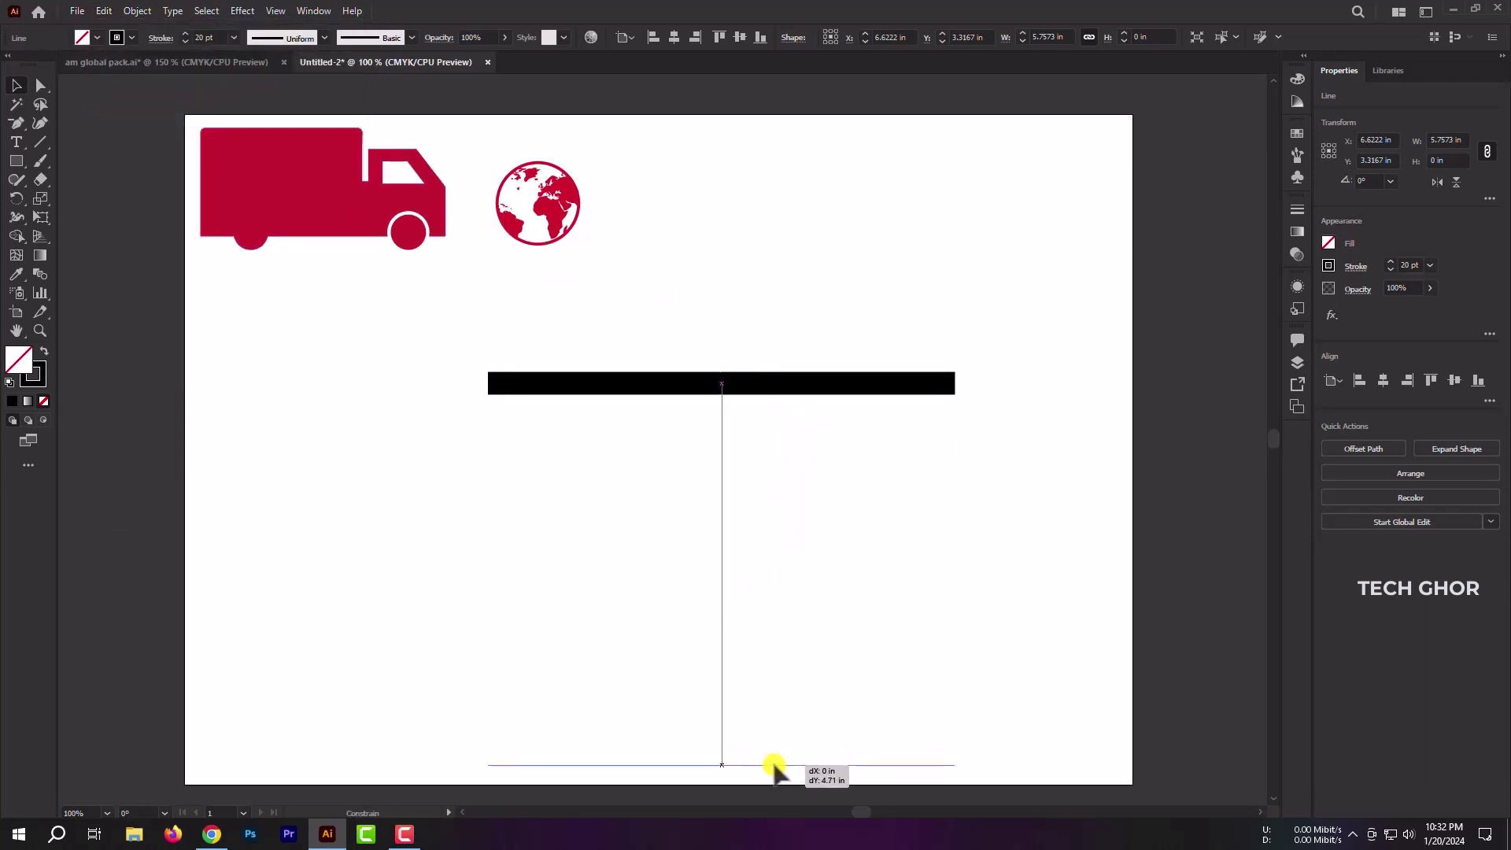
drag(771, 757, 772, 768)
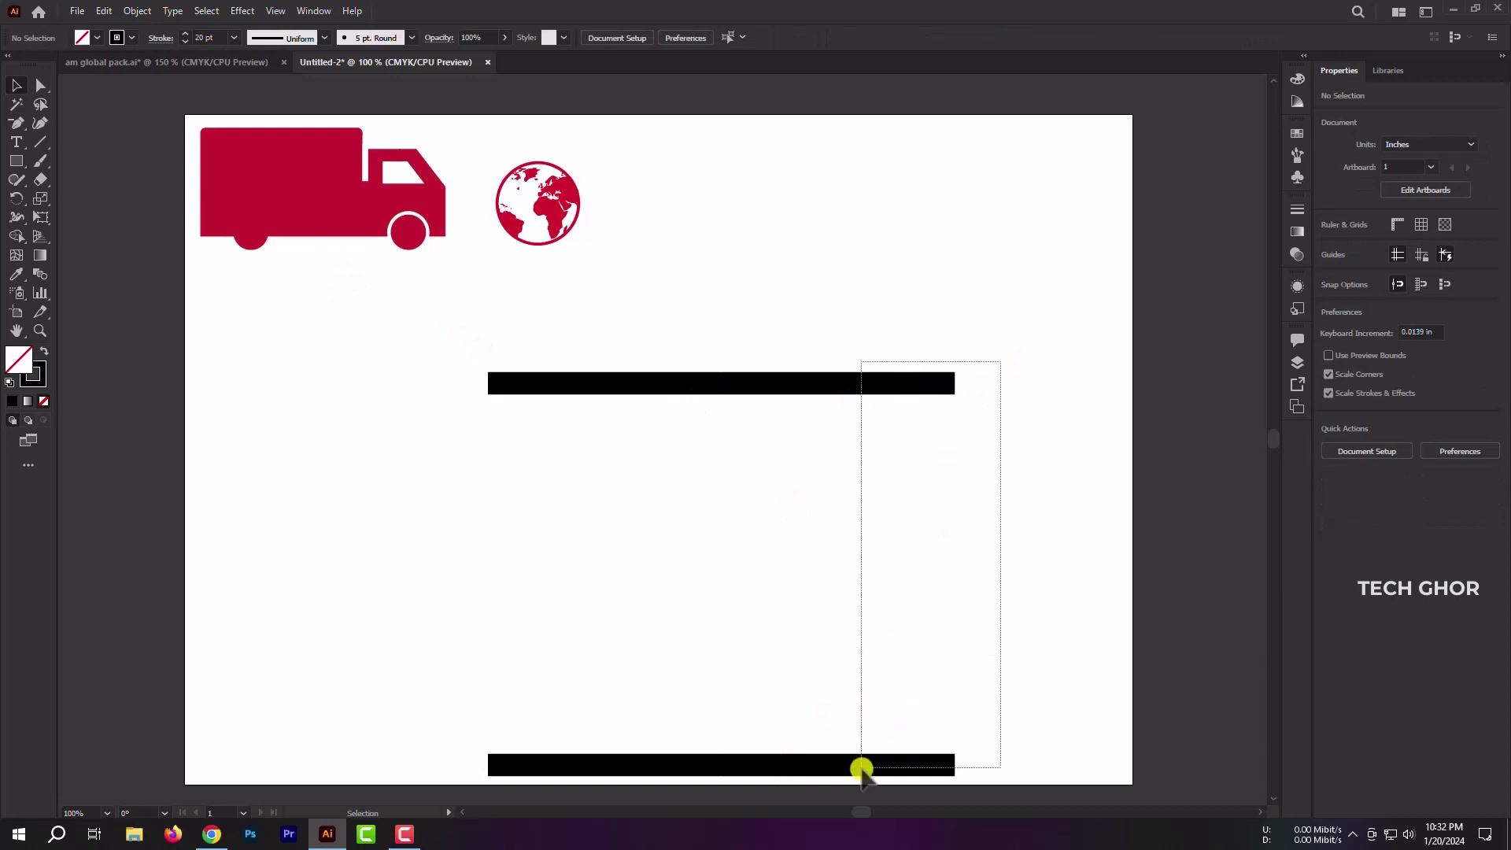
drag(997, 366, 863, 773)
Step: Blend the two bars using Specified Steps 8
click(138, 11)
mouse_move(157, 455)
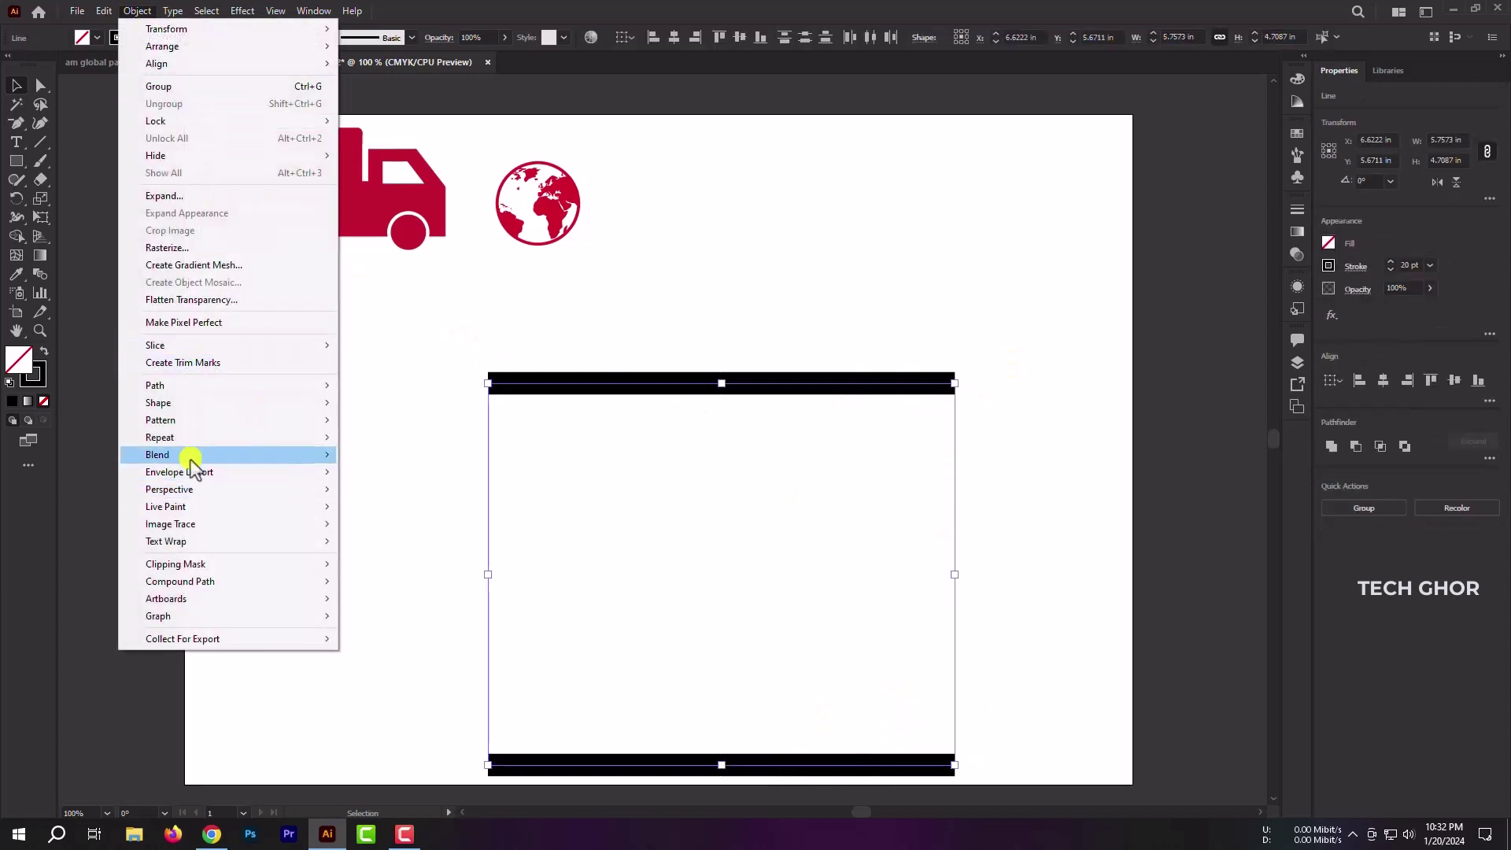
click(399, 500)
click(1059, 317)
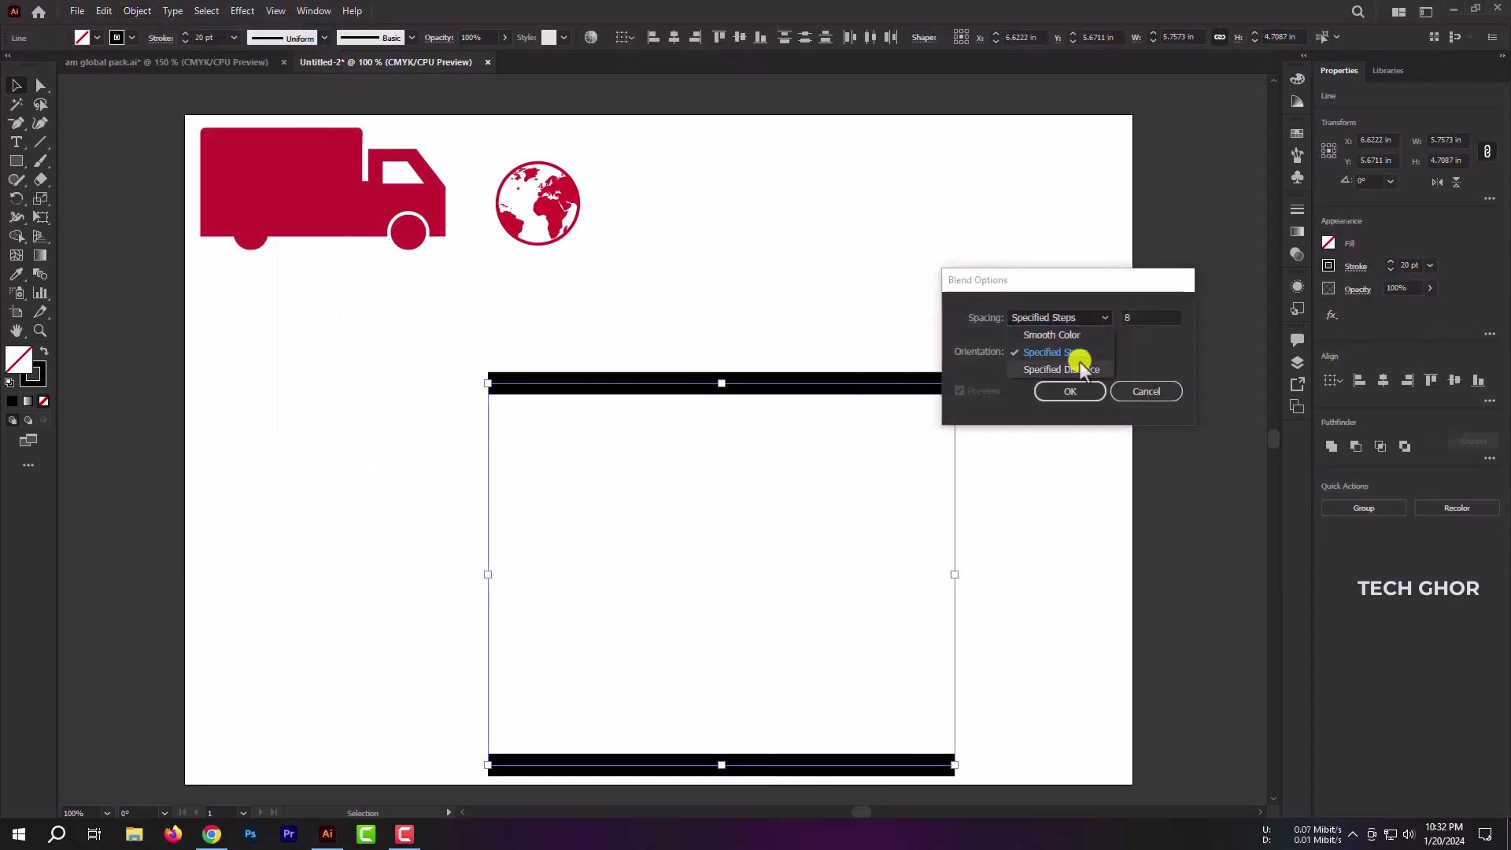
click(1079, 354)
click(1070, 391)
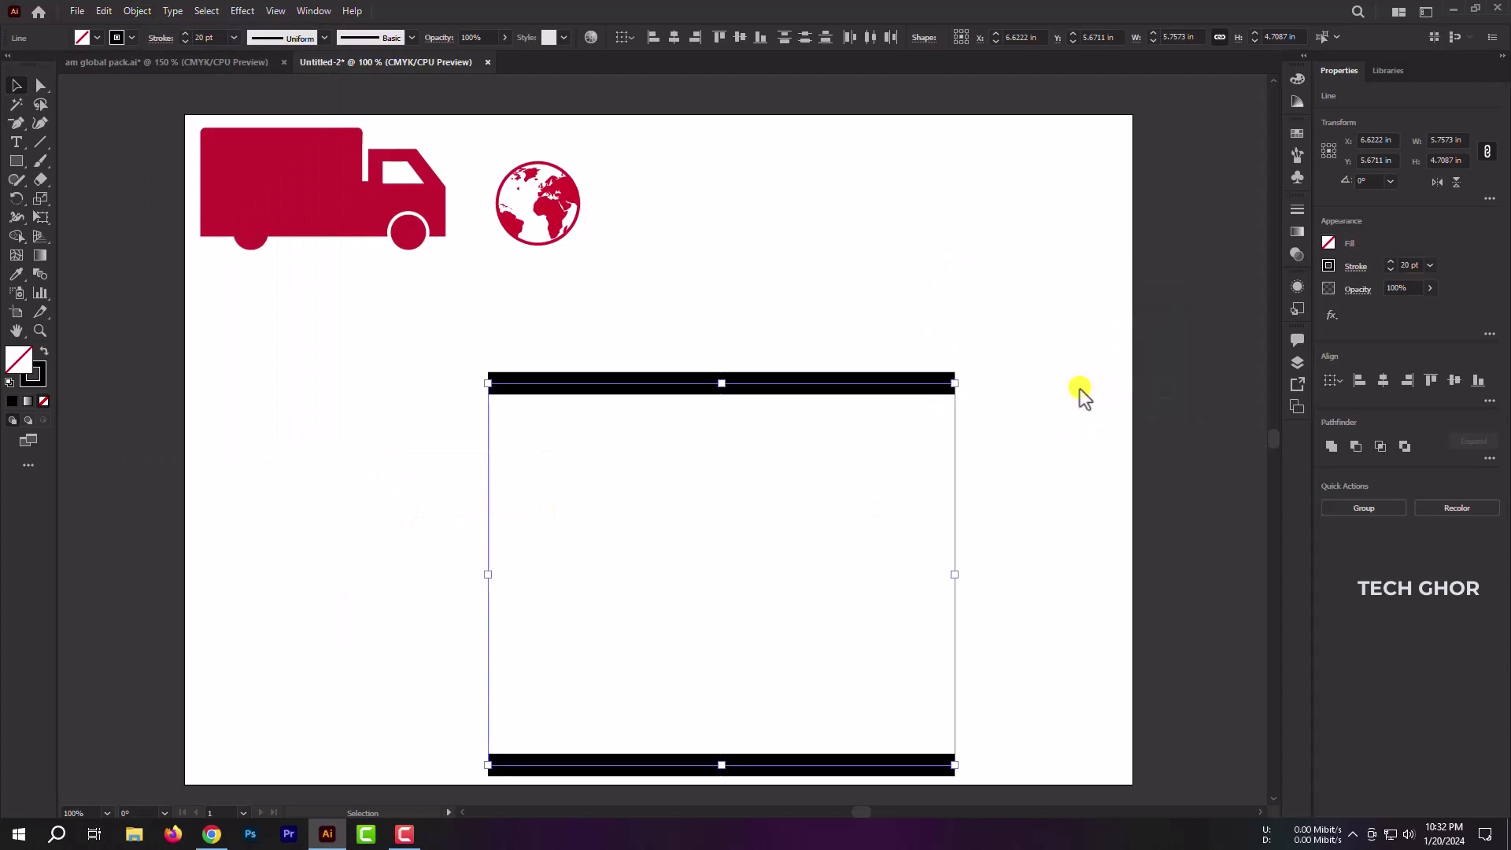
click(138, 11)
click(373, 454)
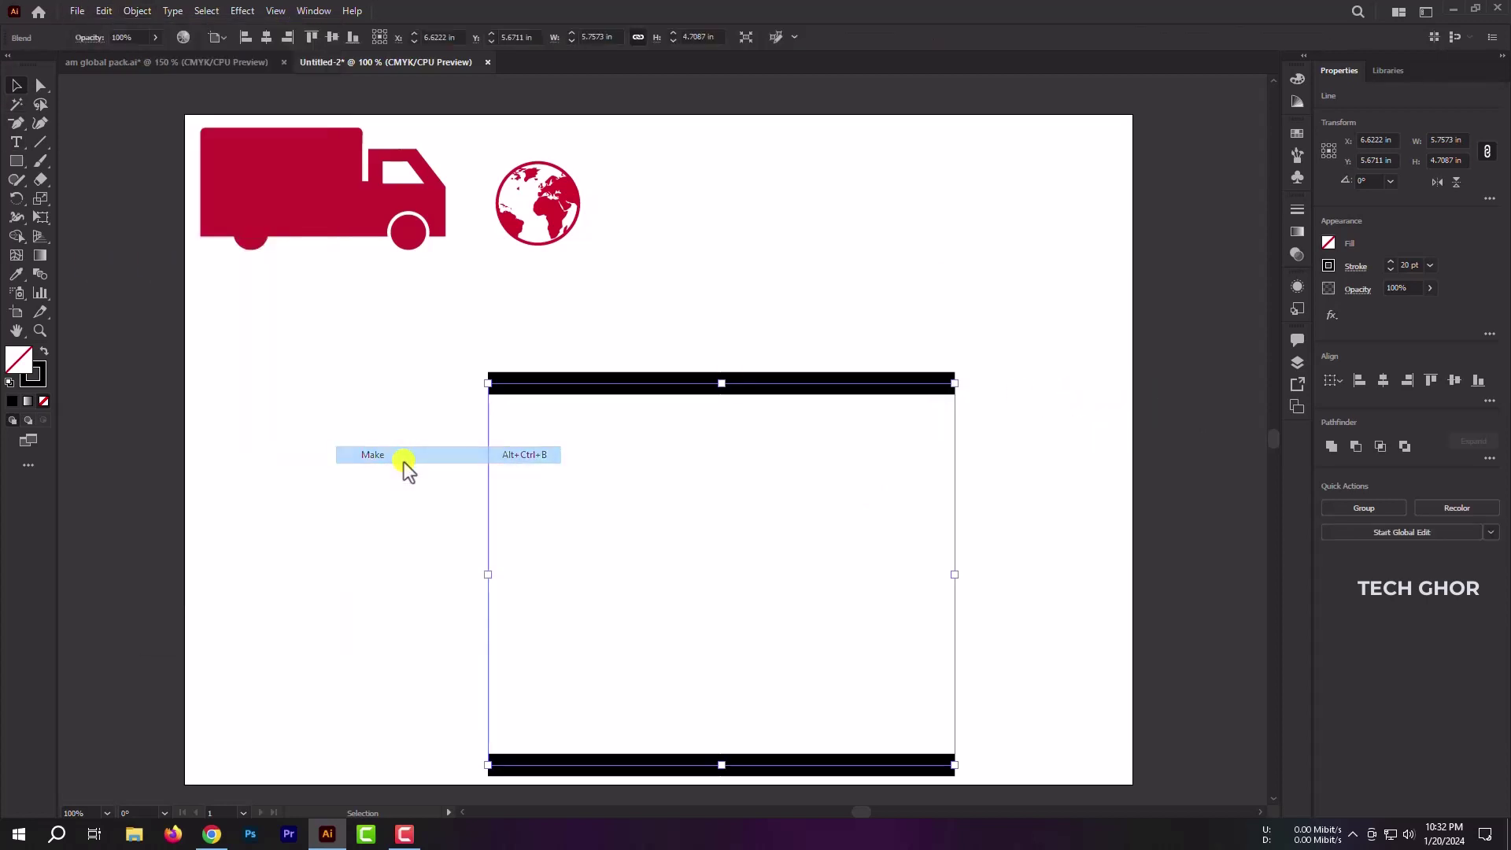
Step: Expand the blend into separate black stripes
scroll(991, 521, down, 1)
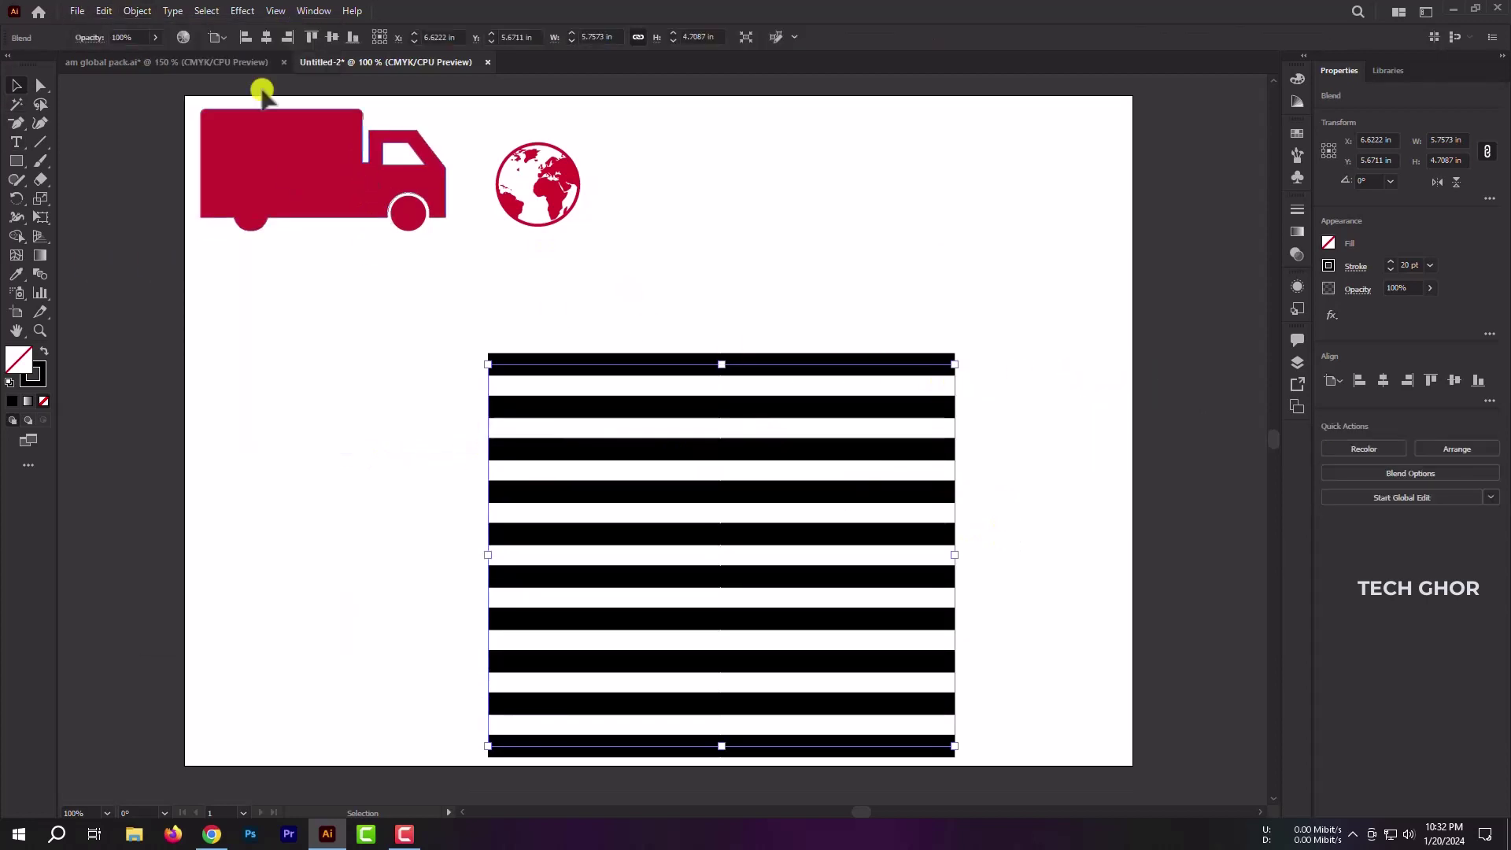
click(138, 11)
click(186, 193)
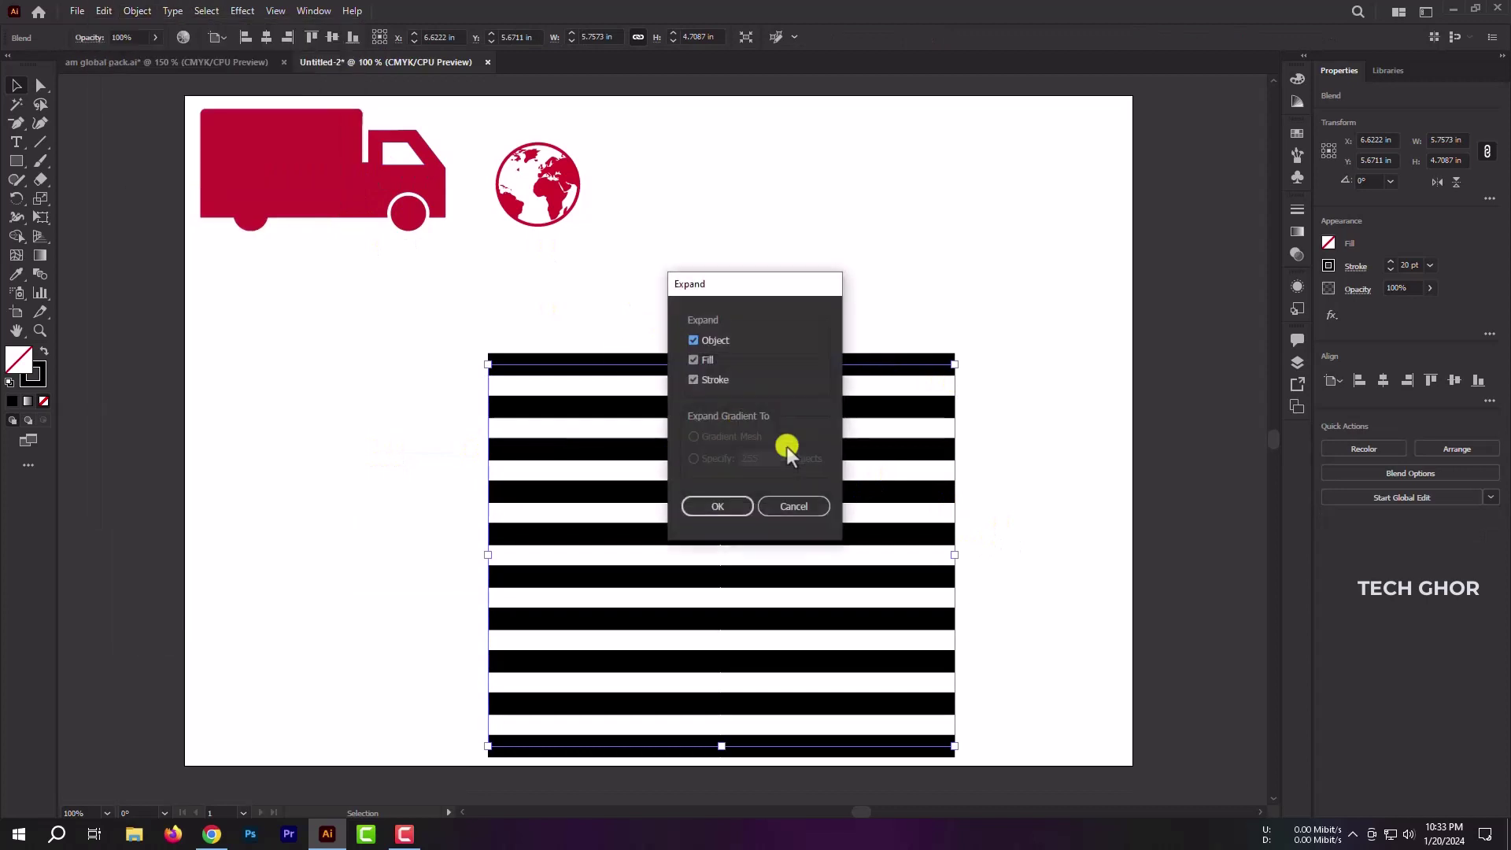
click(726, 507)
Step: Give the stripes a tapered width profile, expand their appearance and ungroup them
click(331, 40)
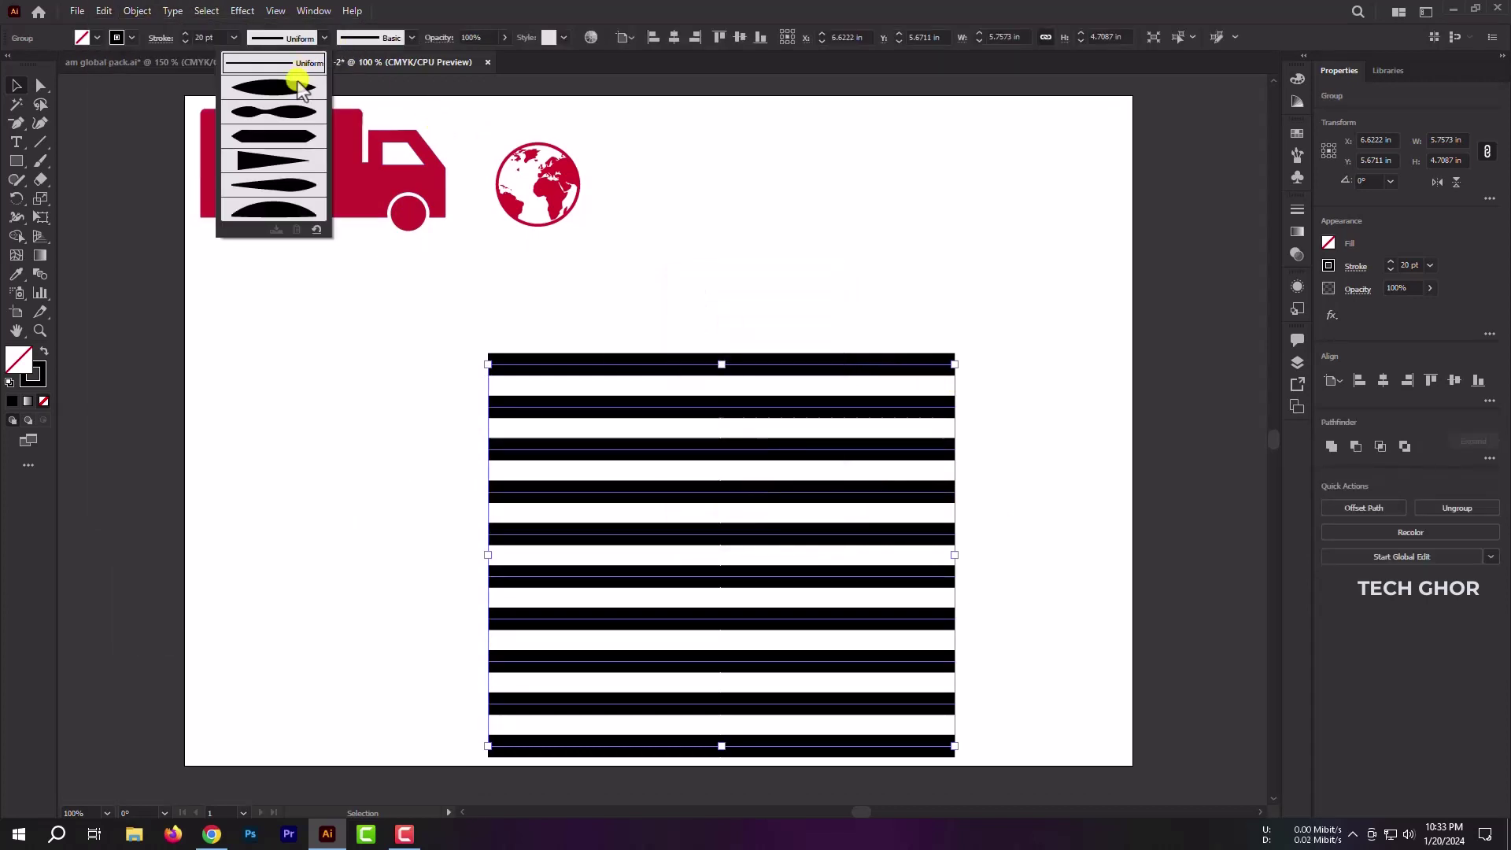
click(279, 161)
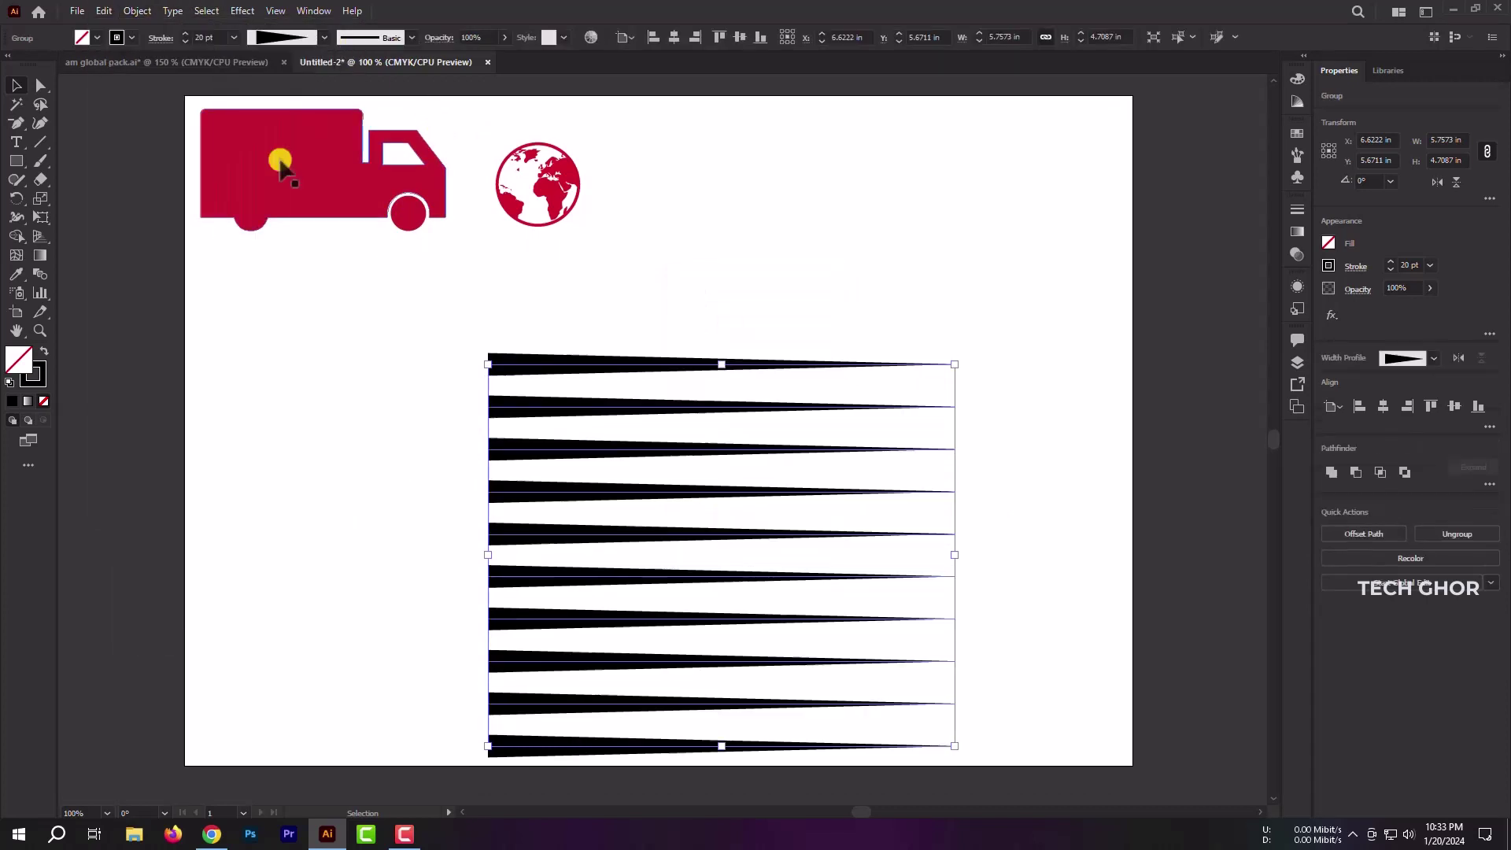
click(142, 14)
click(186, 209)
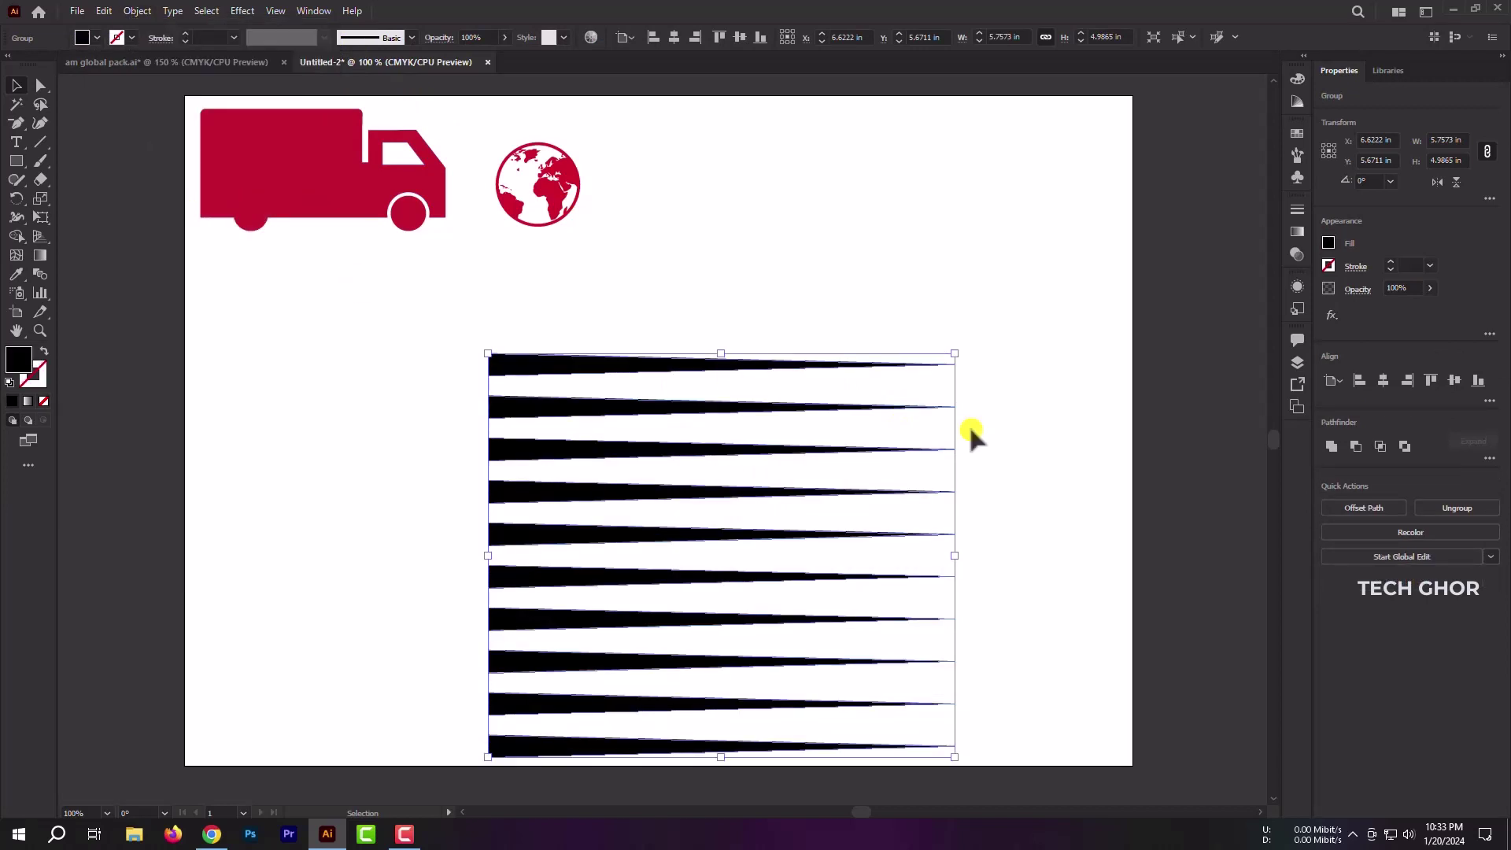
scroll(640, 388, down, 1)
right_click(633, 416)
click(694, 540)
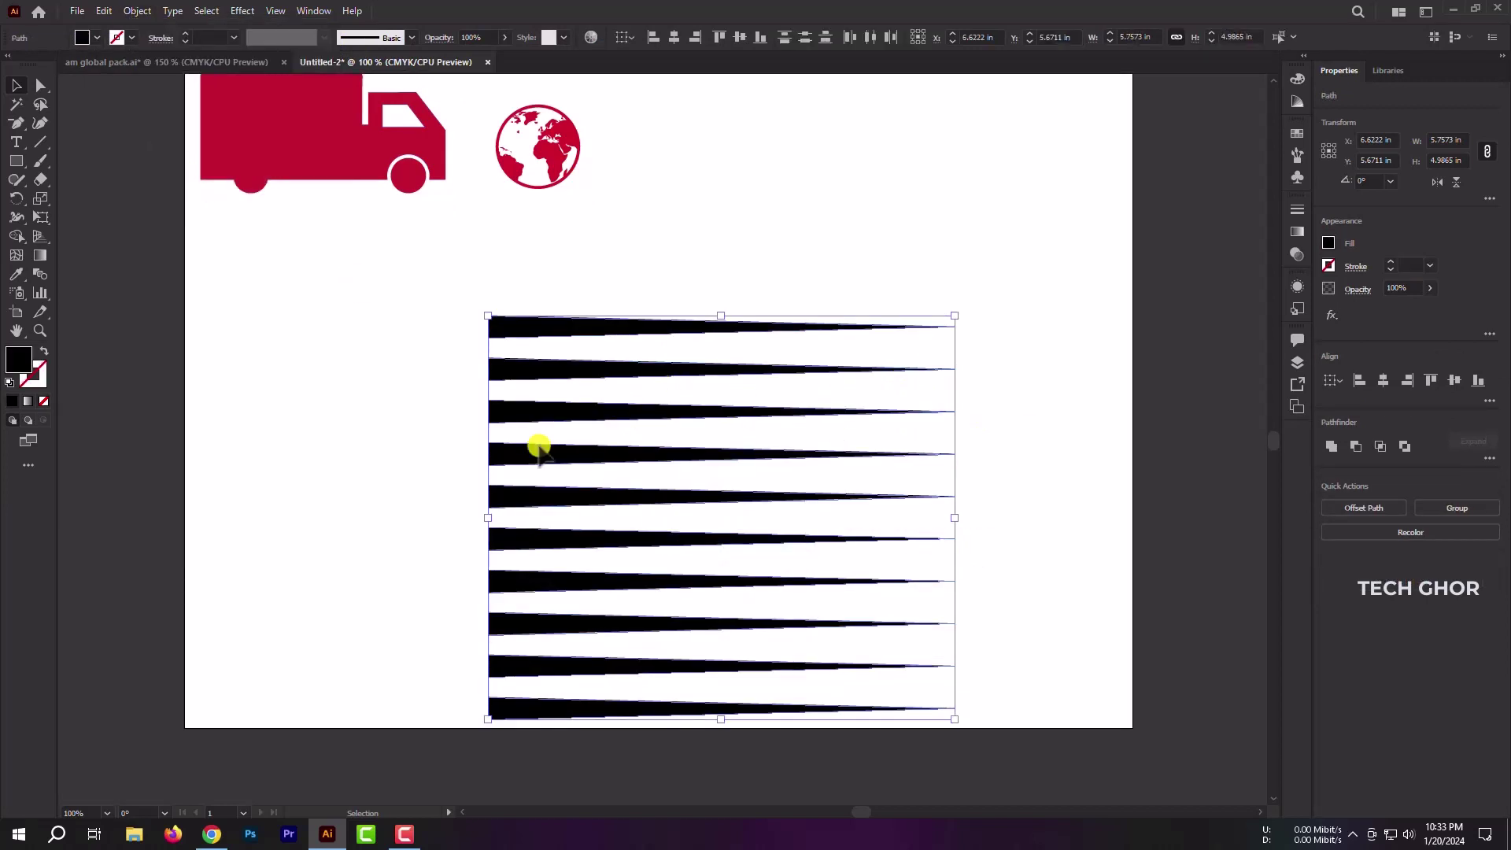
Step: Randomly scale each stripe with Transform Each, align them left and squash them to half height
click(136, 11)
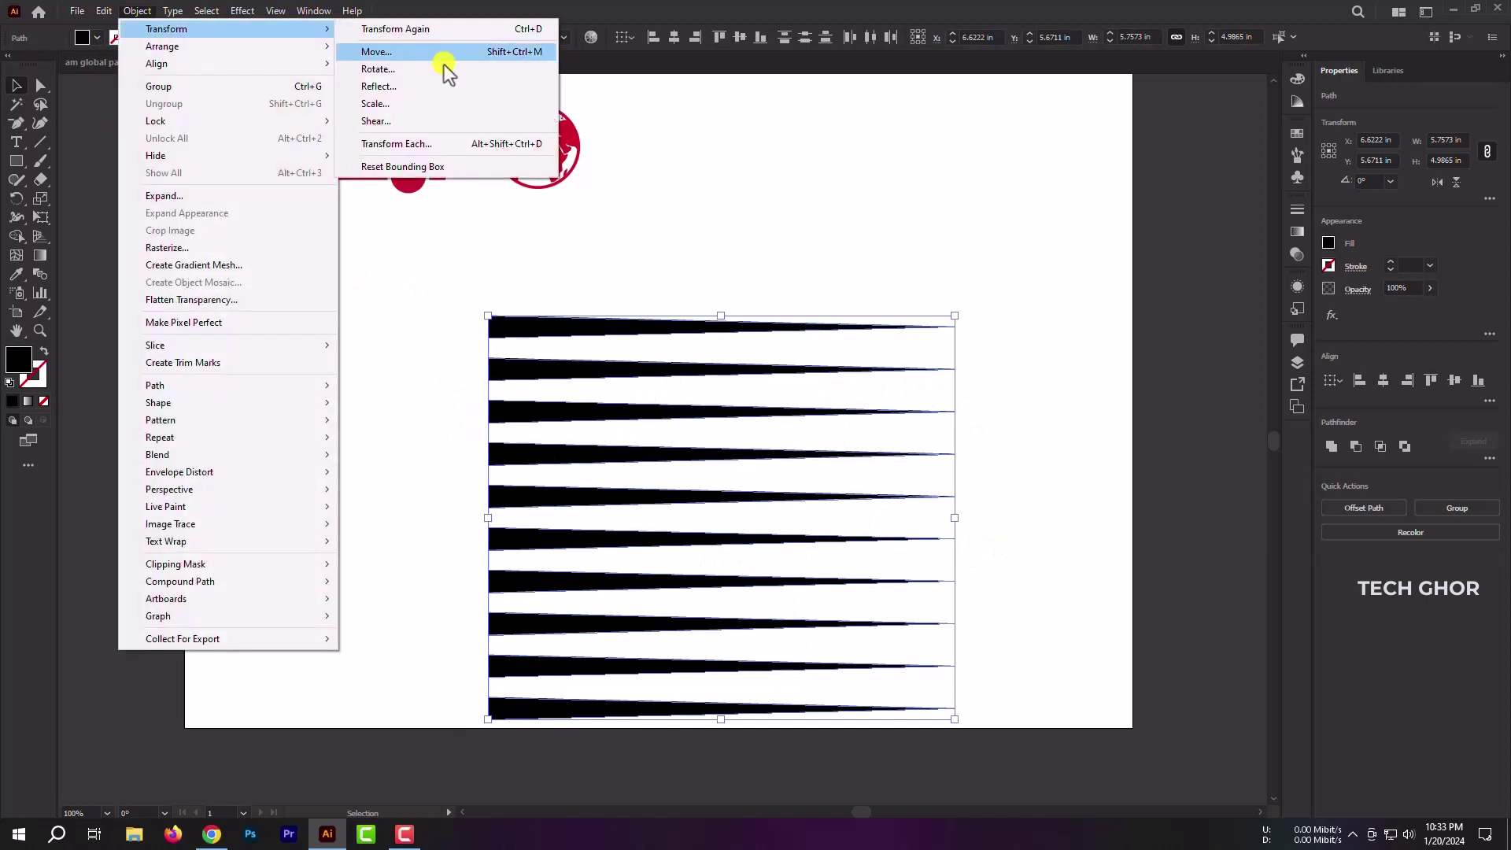
click(417, 148)
click(1174, 268)
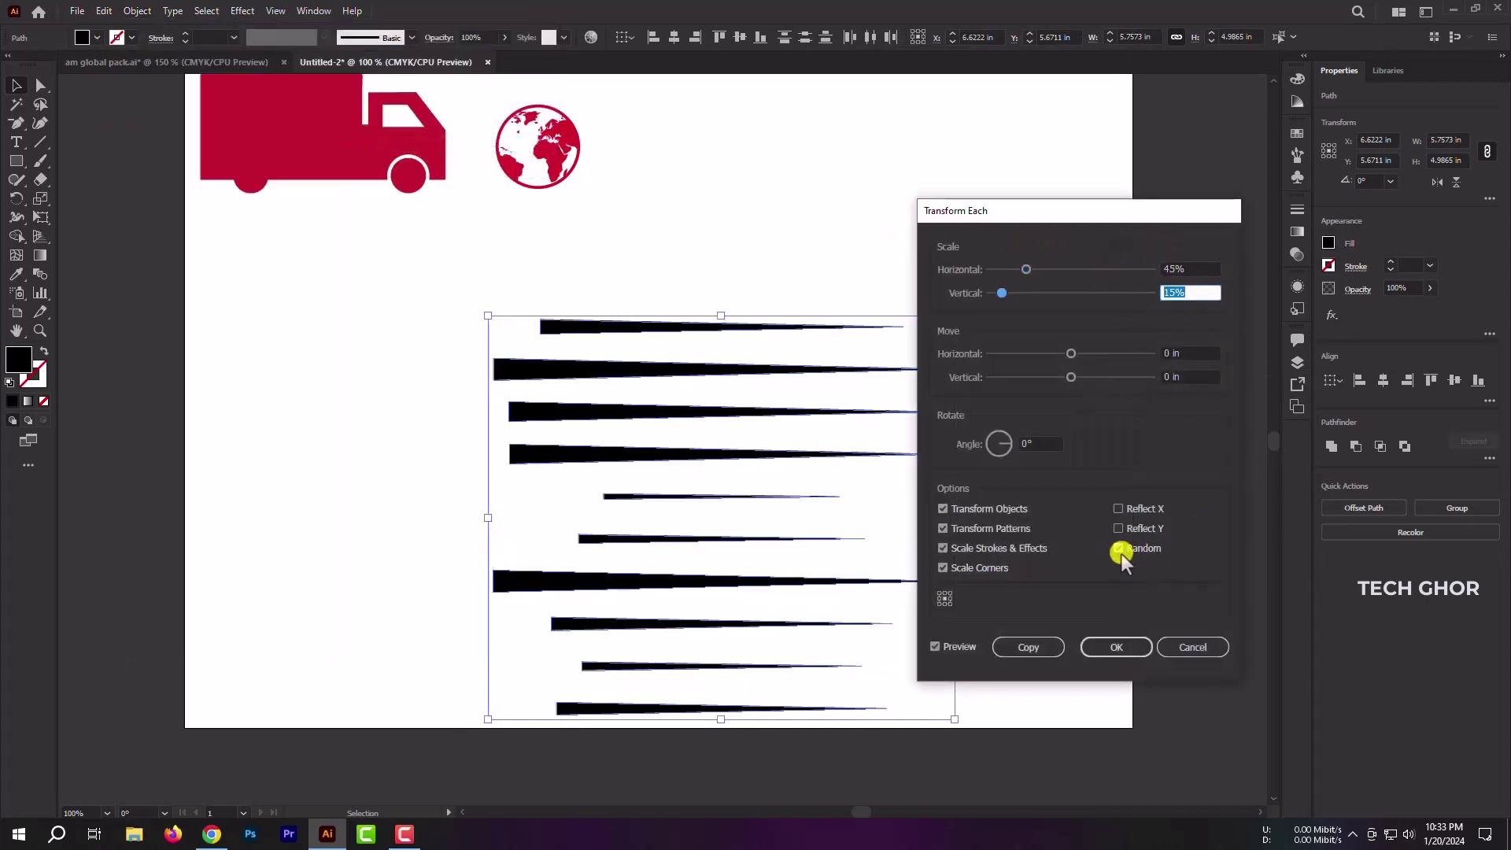
click(1113, 647)
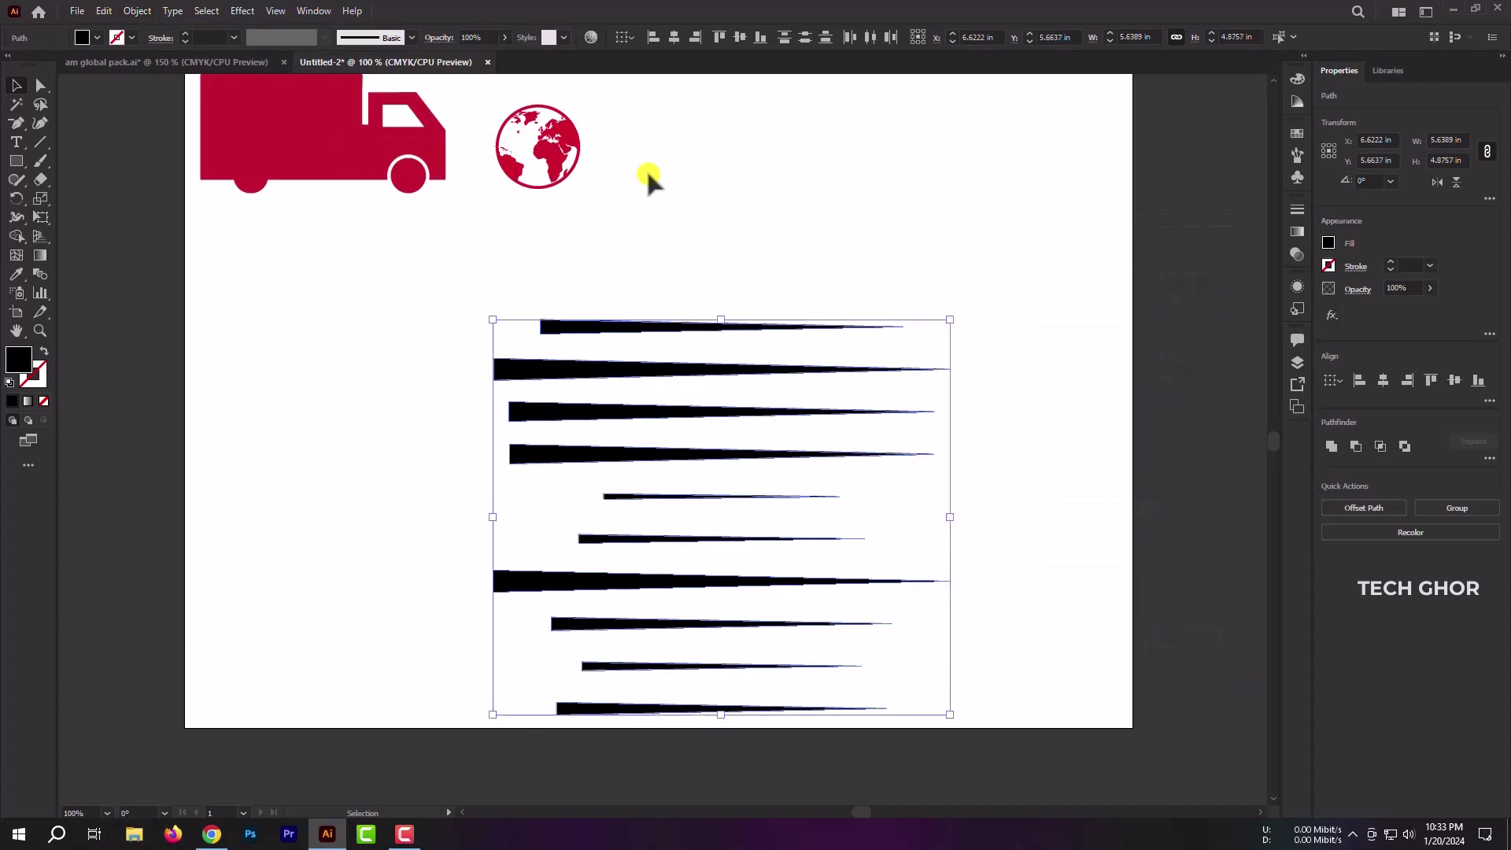
click(648, 38)
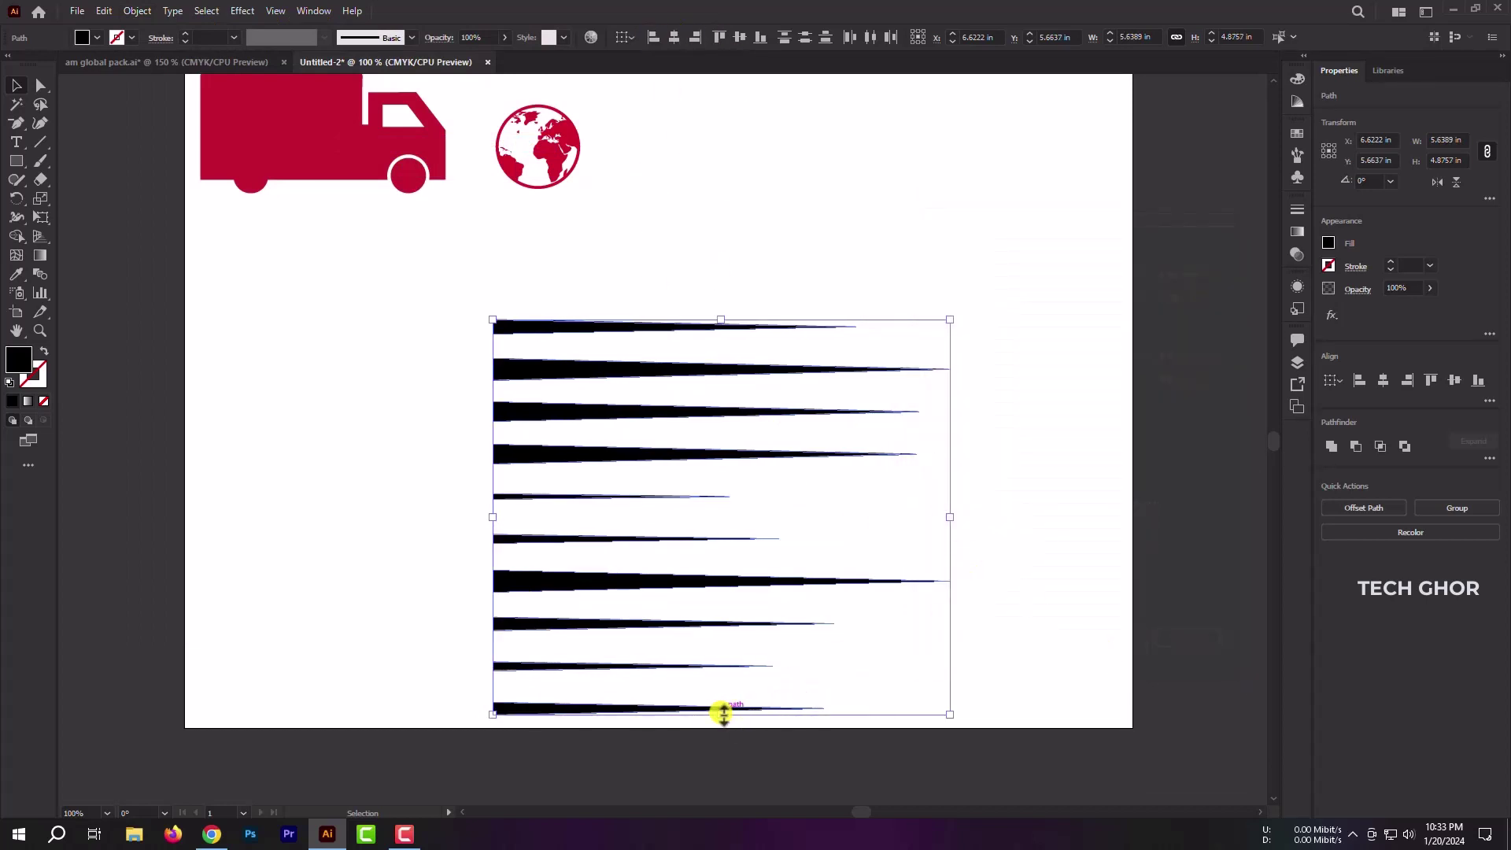
drag(722, 713, 722, 516)
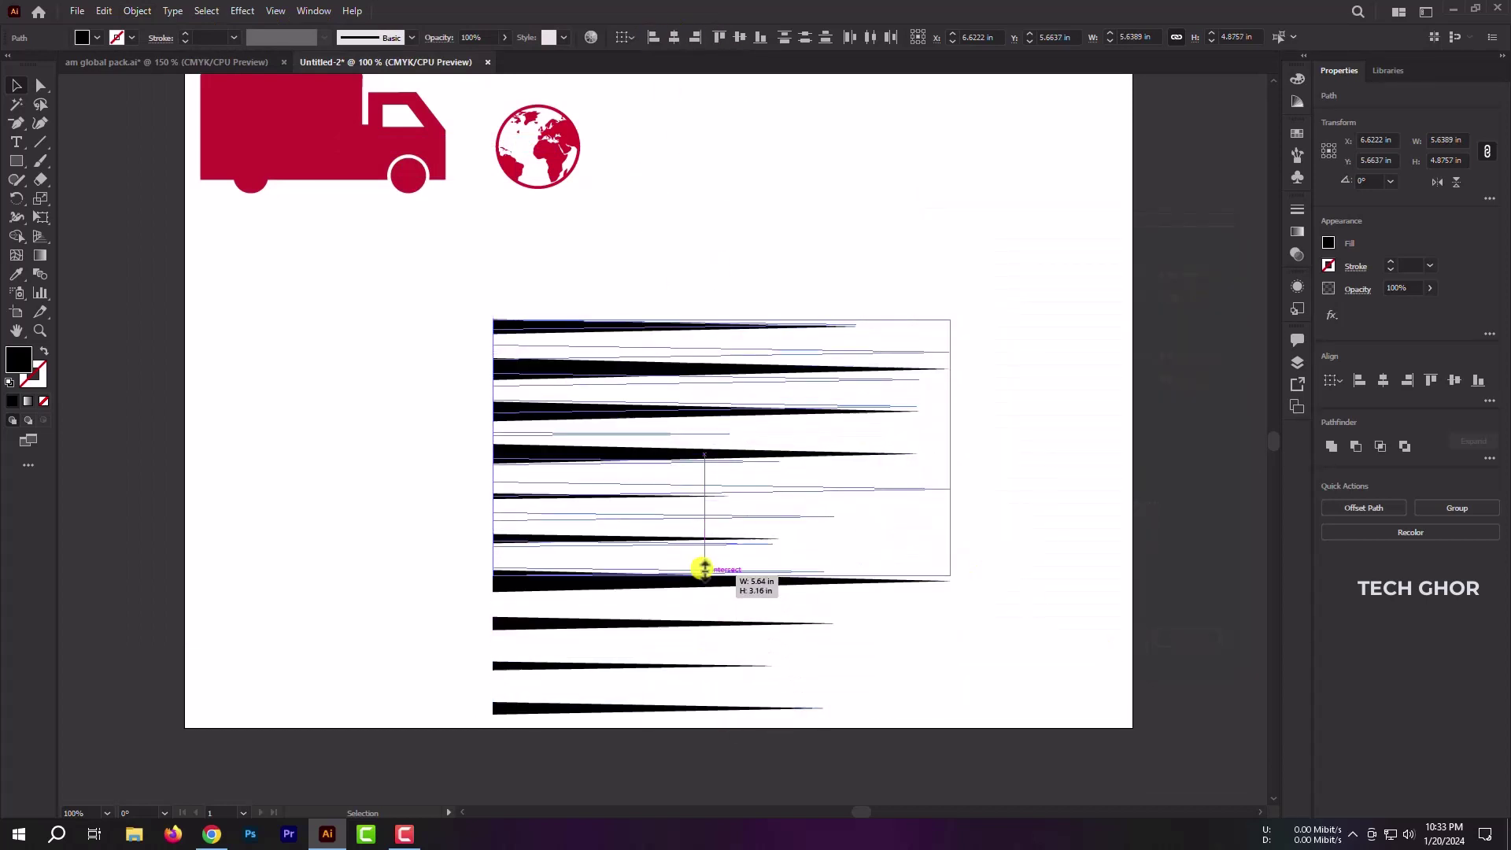
click(814, 611)
Step: Regroup all the speed lines into a single group
drag(375, 304, 669, 554)
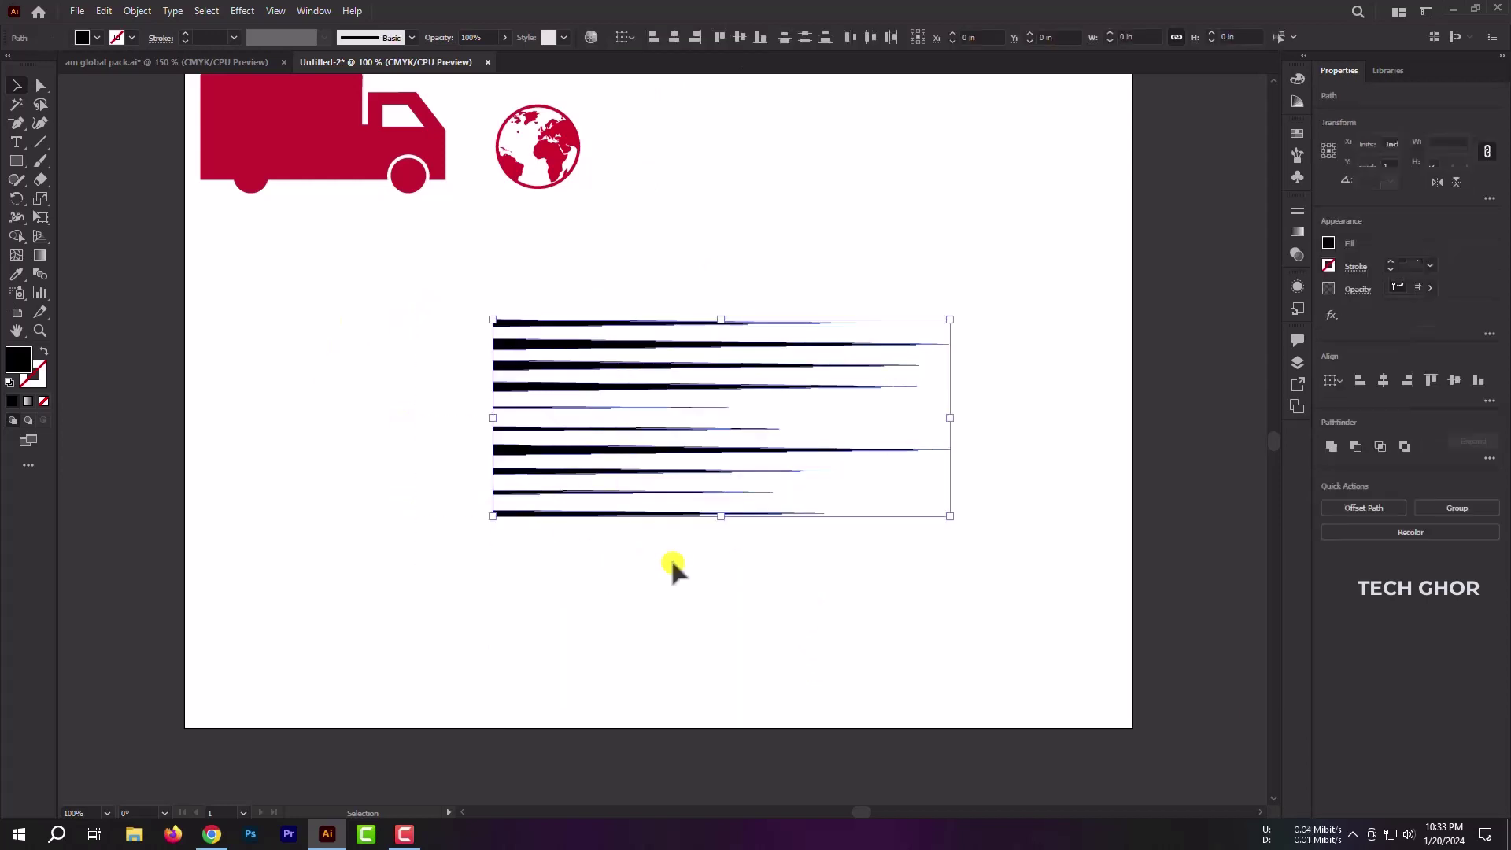
key(a)
key(ctrl+g)
right_click(594, 380)
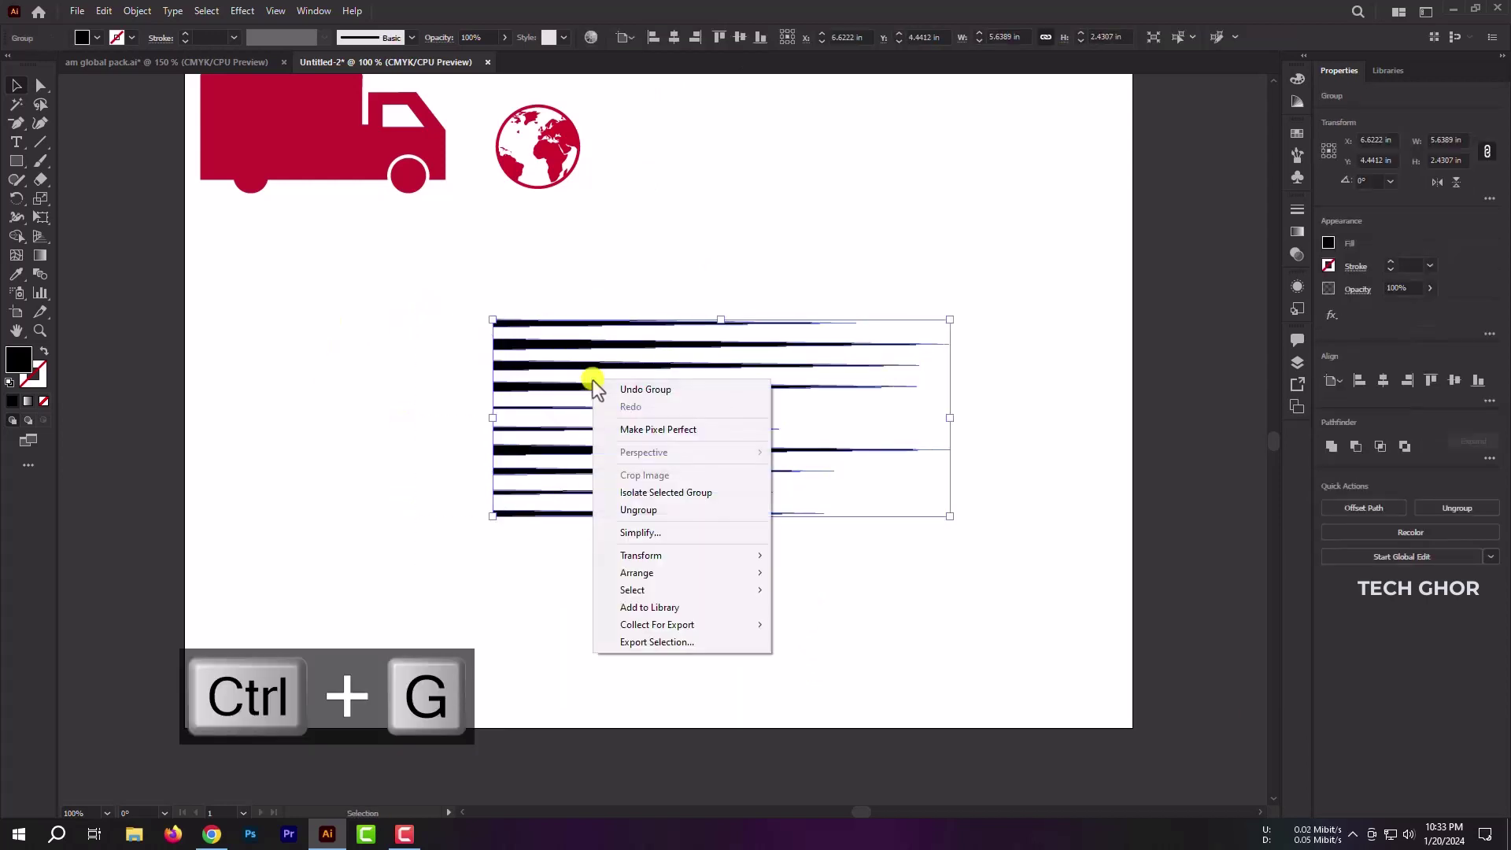
click(655, 510)
drag(460, 305, 587, 540)
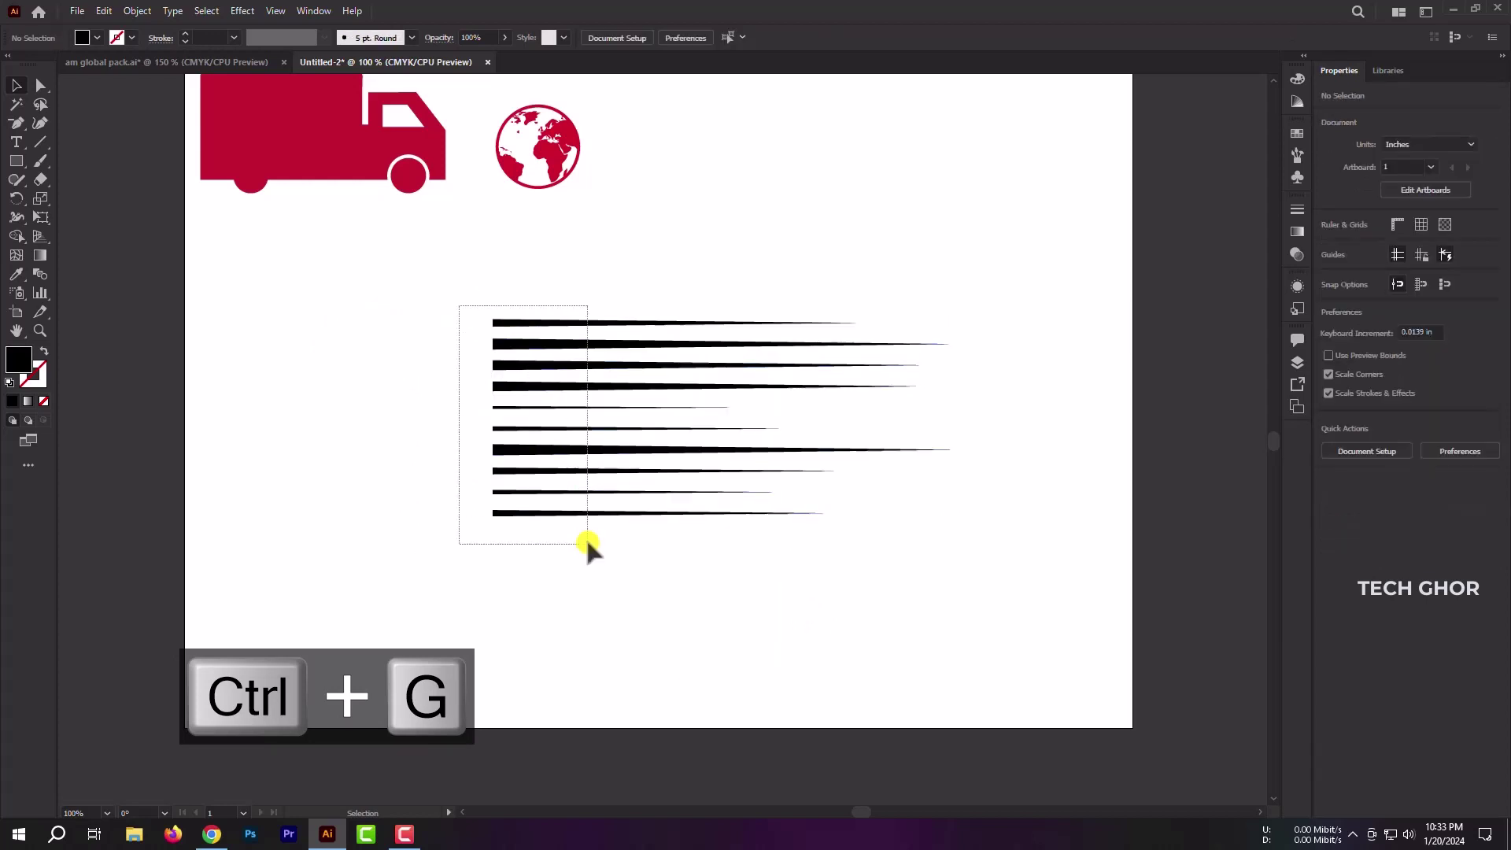
right_click(594, 522)
click(598, 485)
click(712, 526)
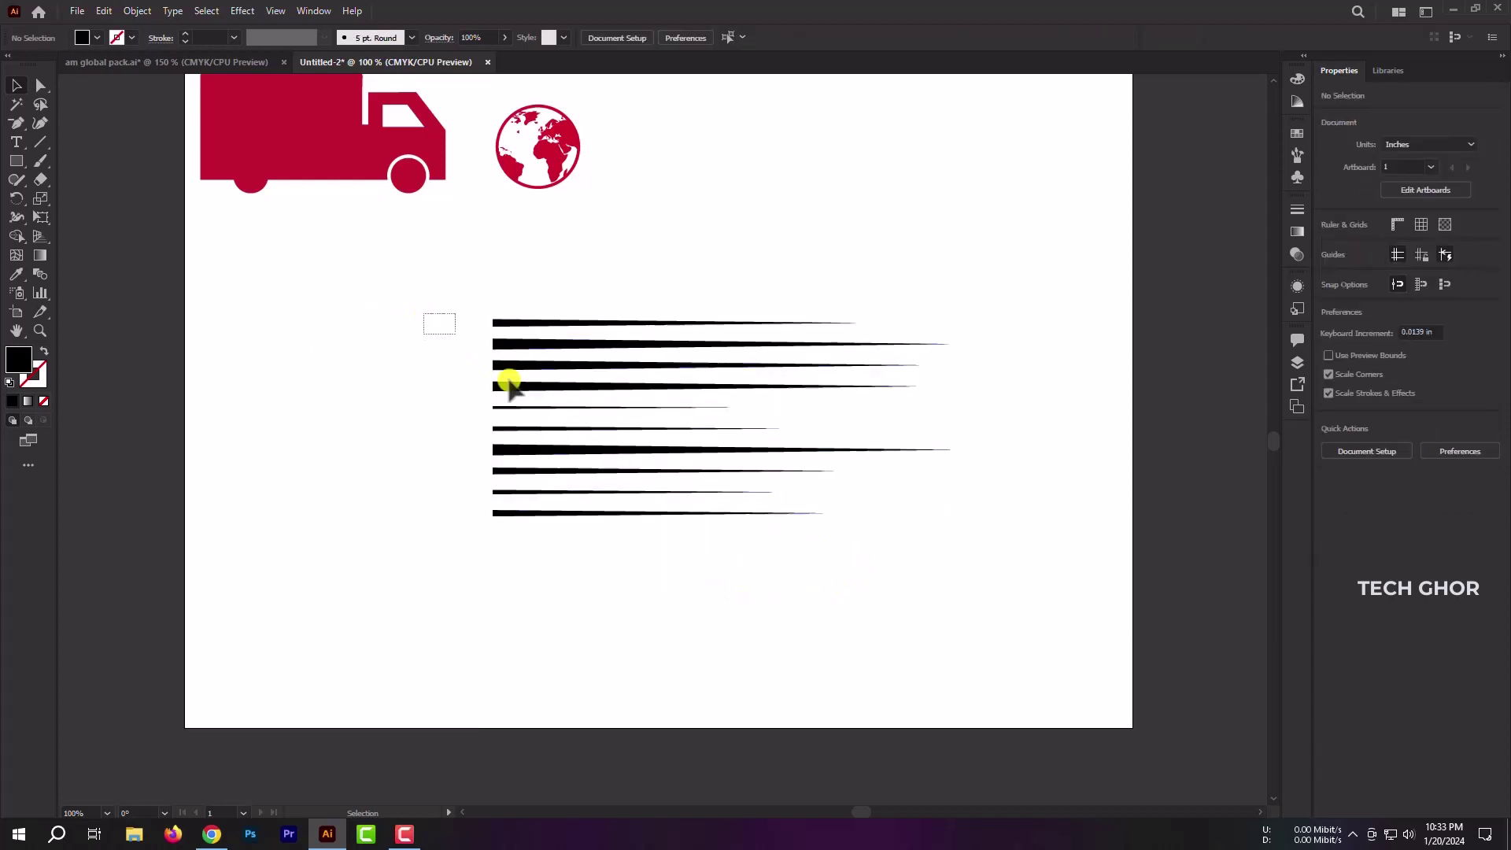
Step: Flip the speed-line group horizontally and place it behind the red truck
drag(423, 313, 510, 386)
drag(268, 179, 746, 479)
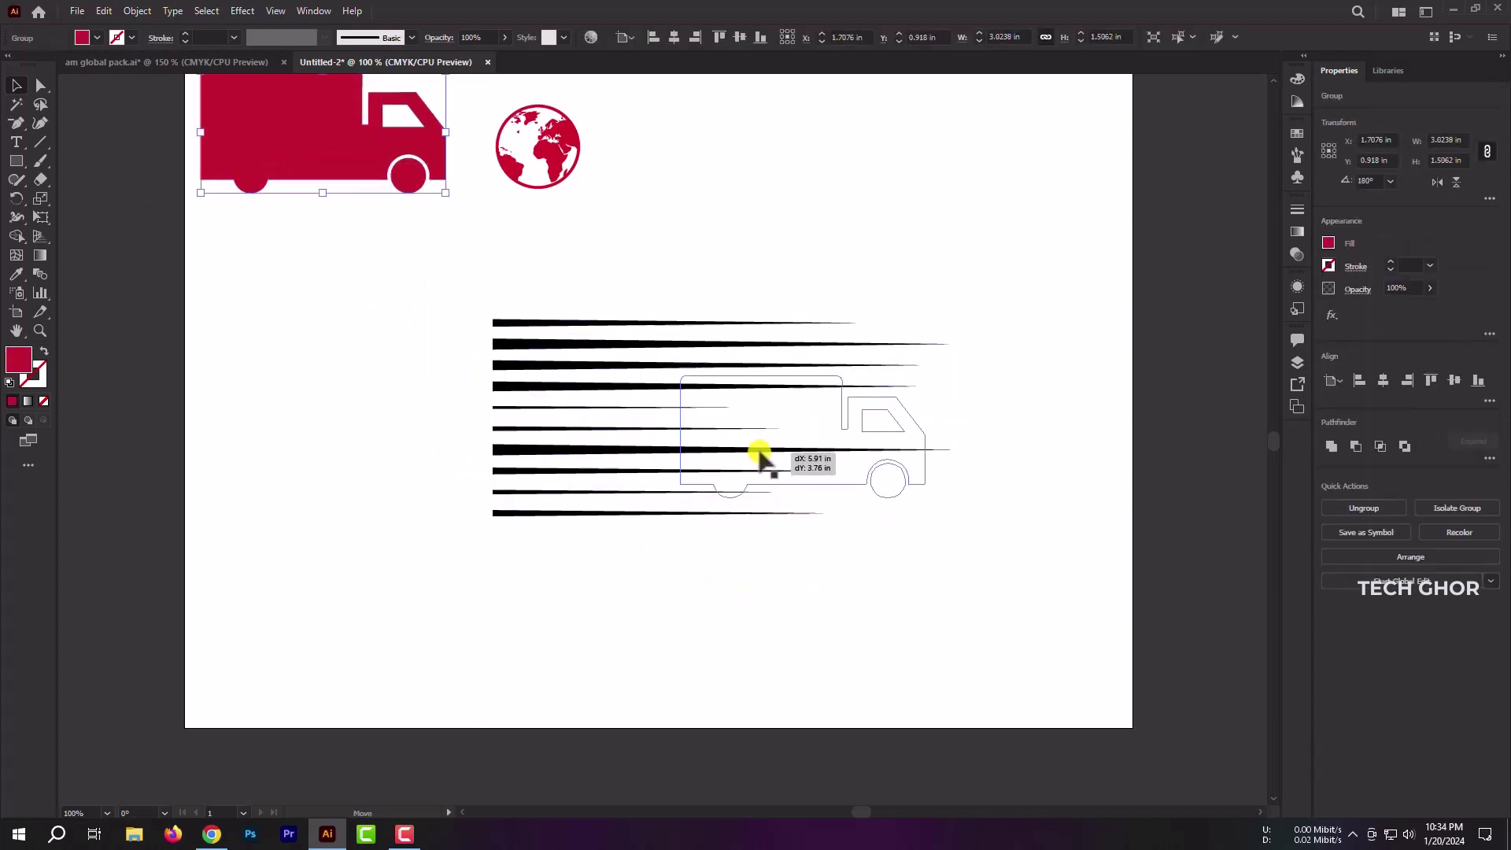
right_click(526, 389)
click(753, 626)
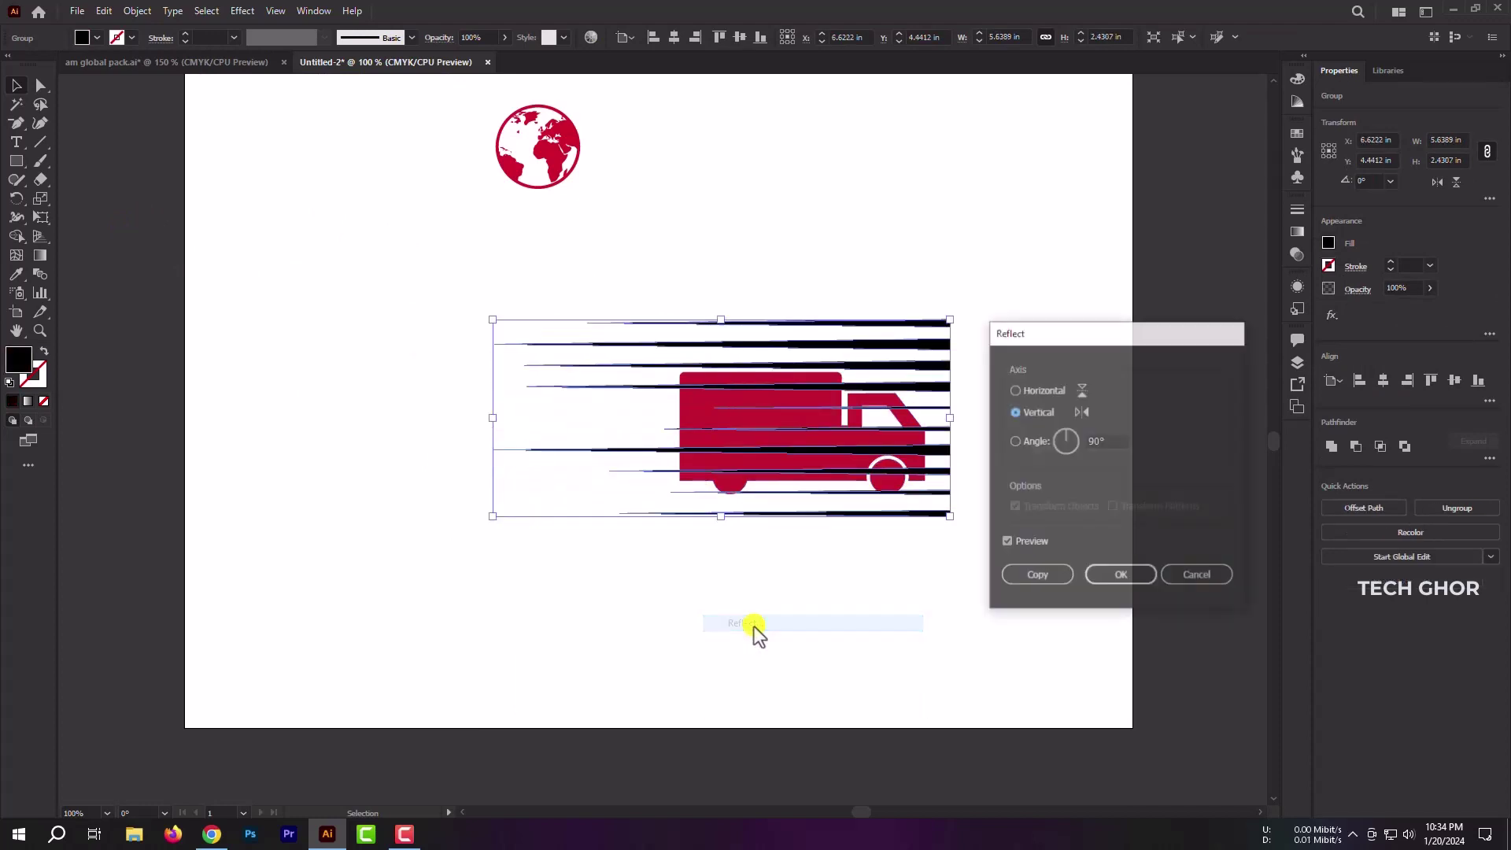
click(1102, 573)
drag(843, 405, 570, 415)
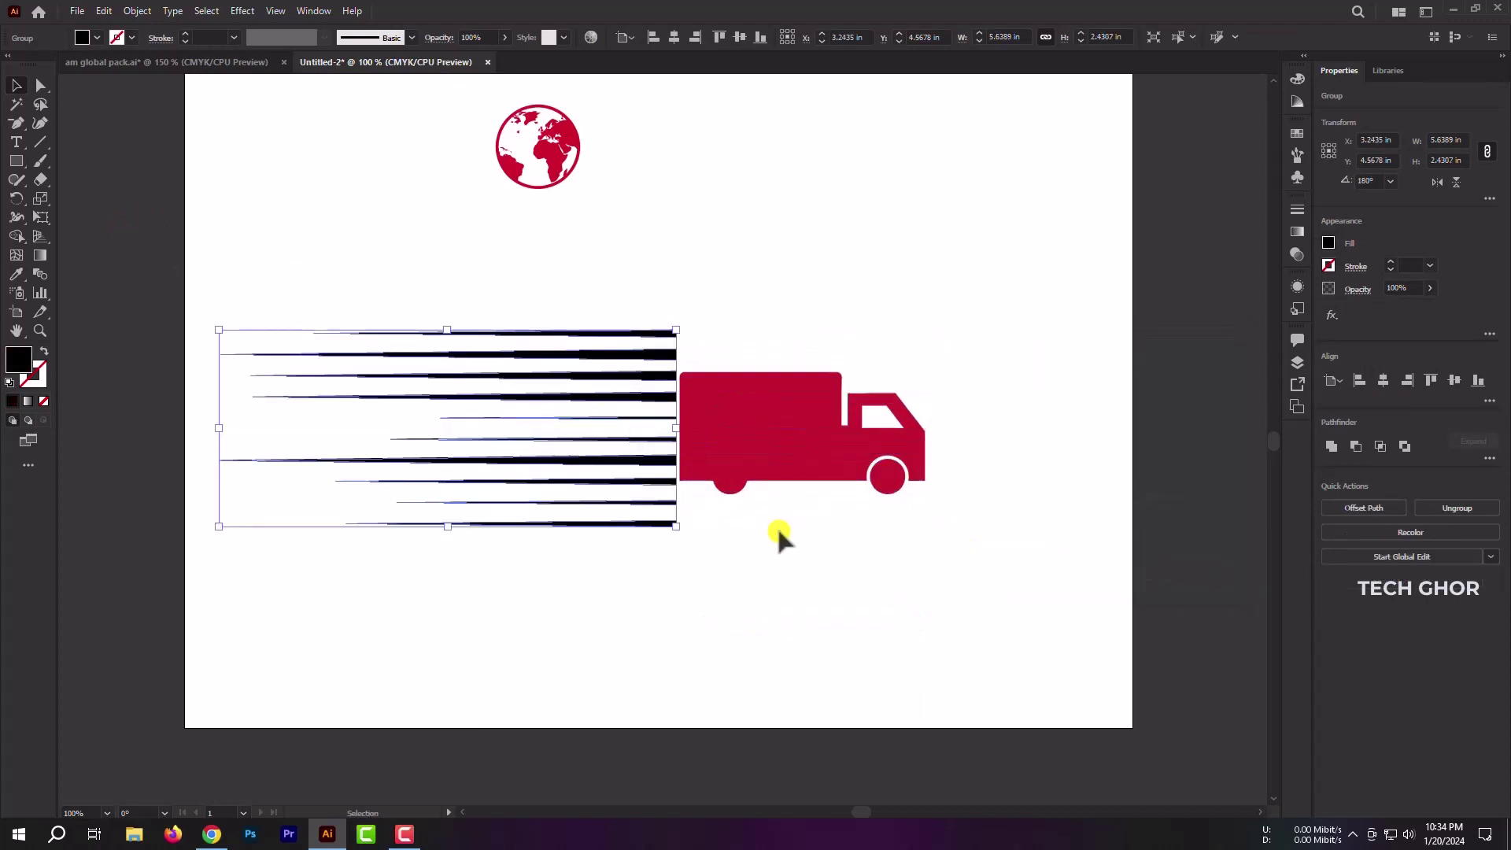
Step: Enlarge the red truck slightly and nudge it to the right
click(733, 471)
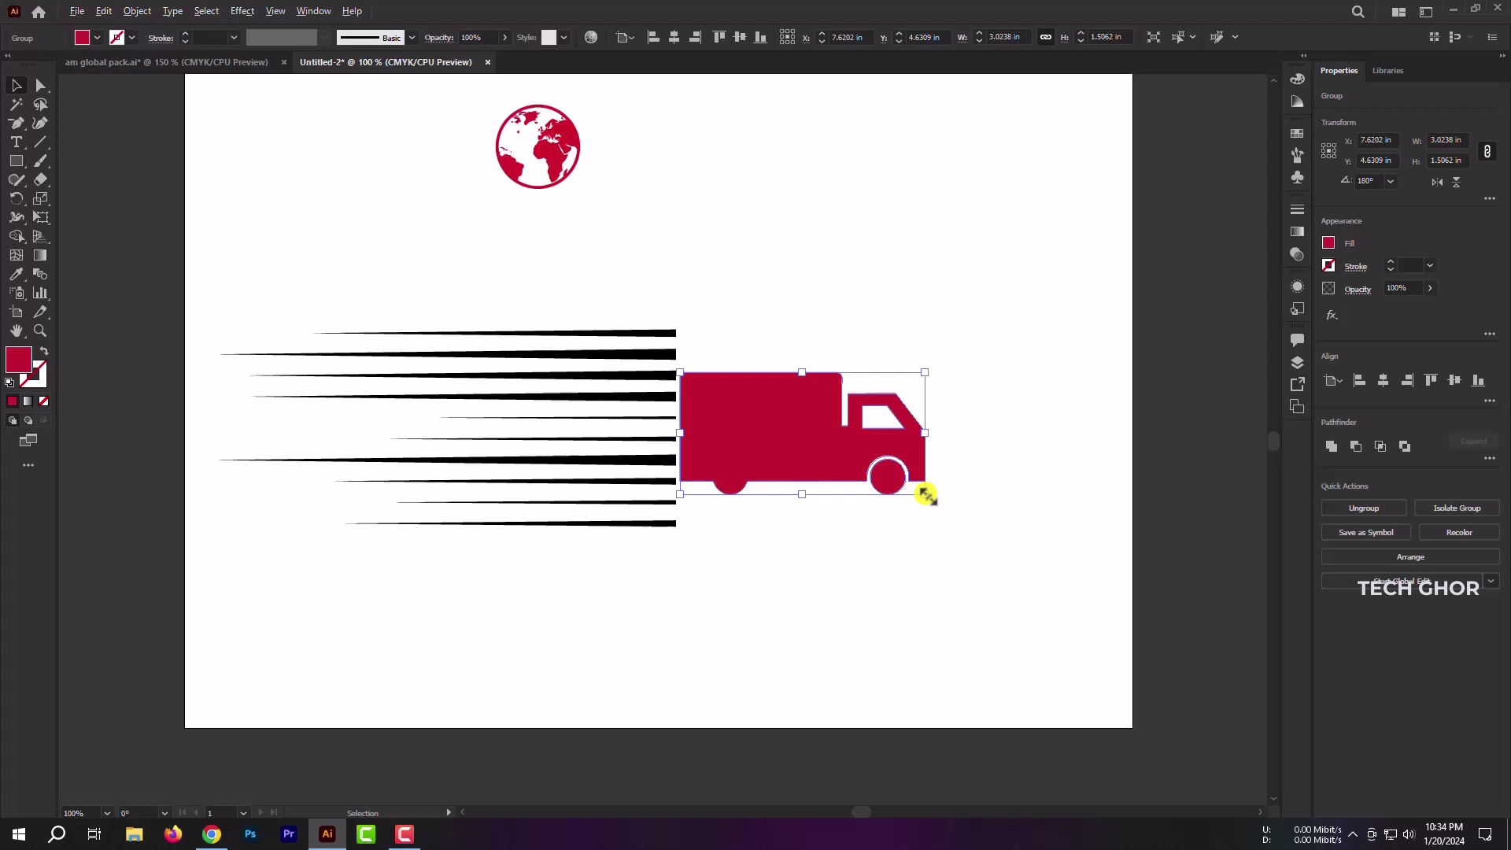
drag(926, 494, 1015, 539)
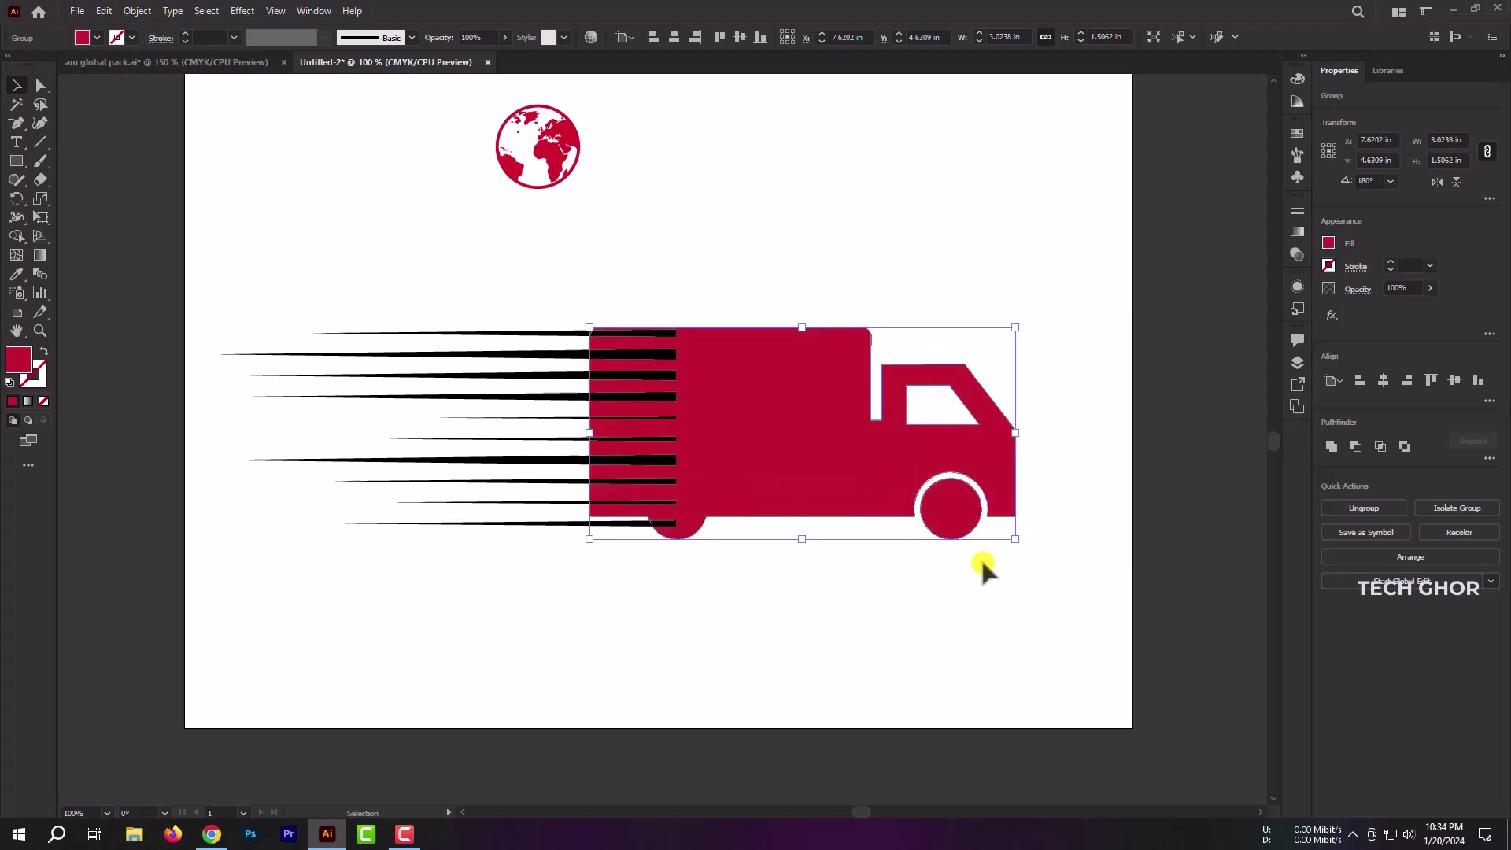
click(982, 563)
drag(786, 482, 794, 483)
click(789, 577)
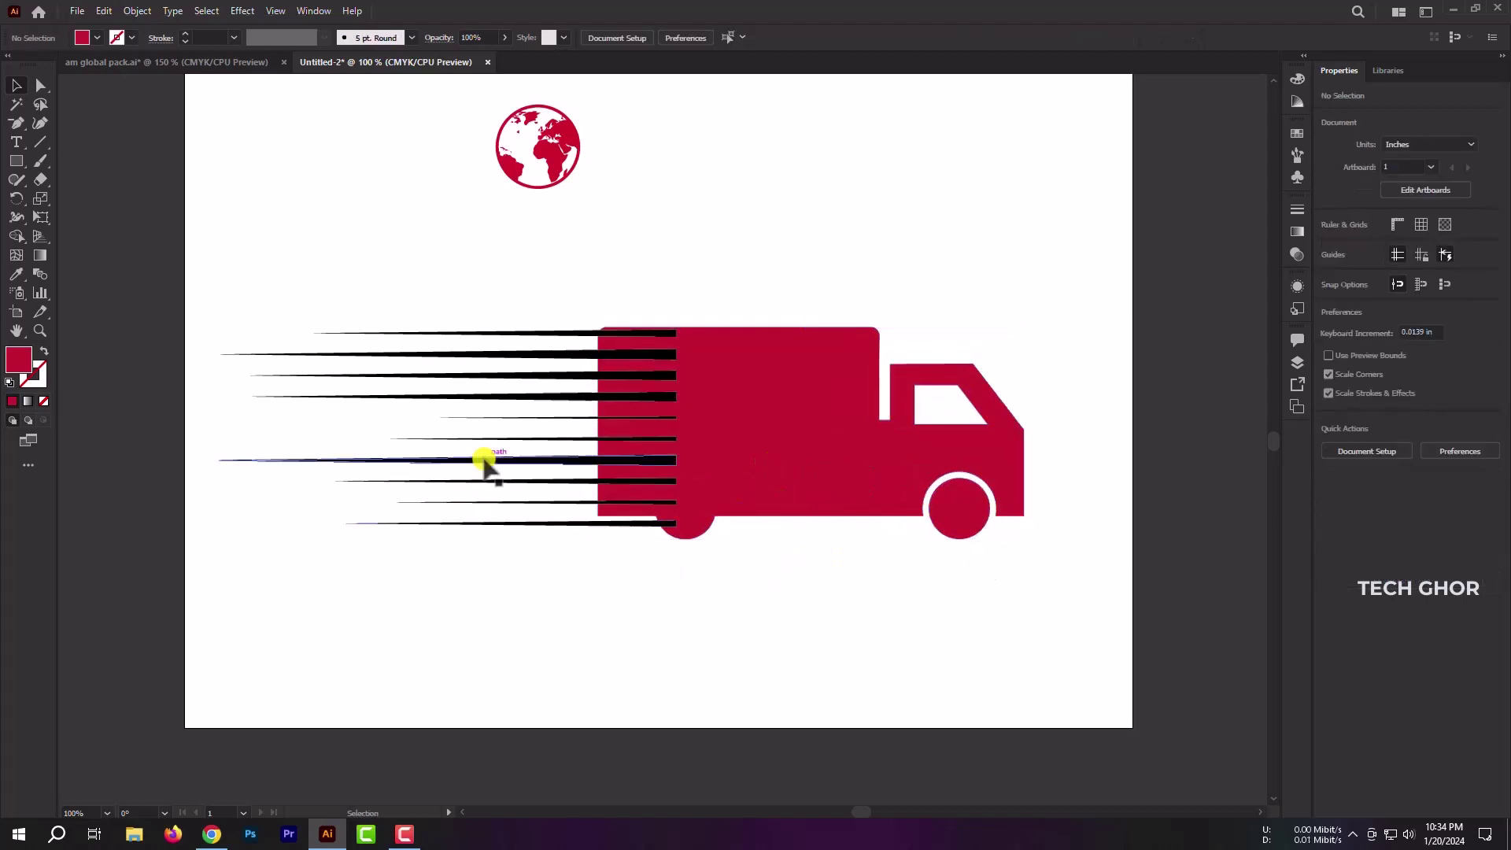
Step: Shorten the speed lines, slide them left against the truck and set their height to 2.28 in
click(483, 461)
drag(216, 427, 357, 429)
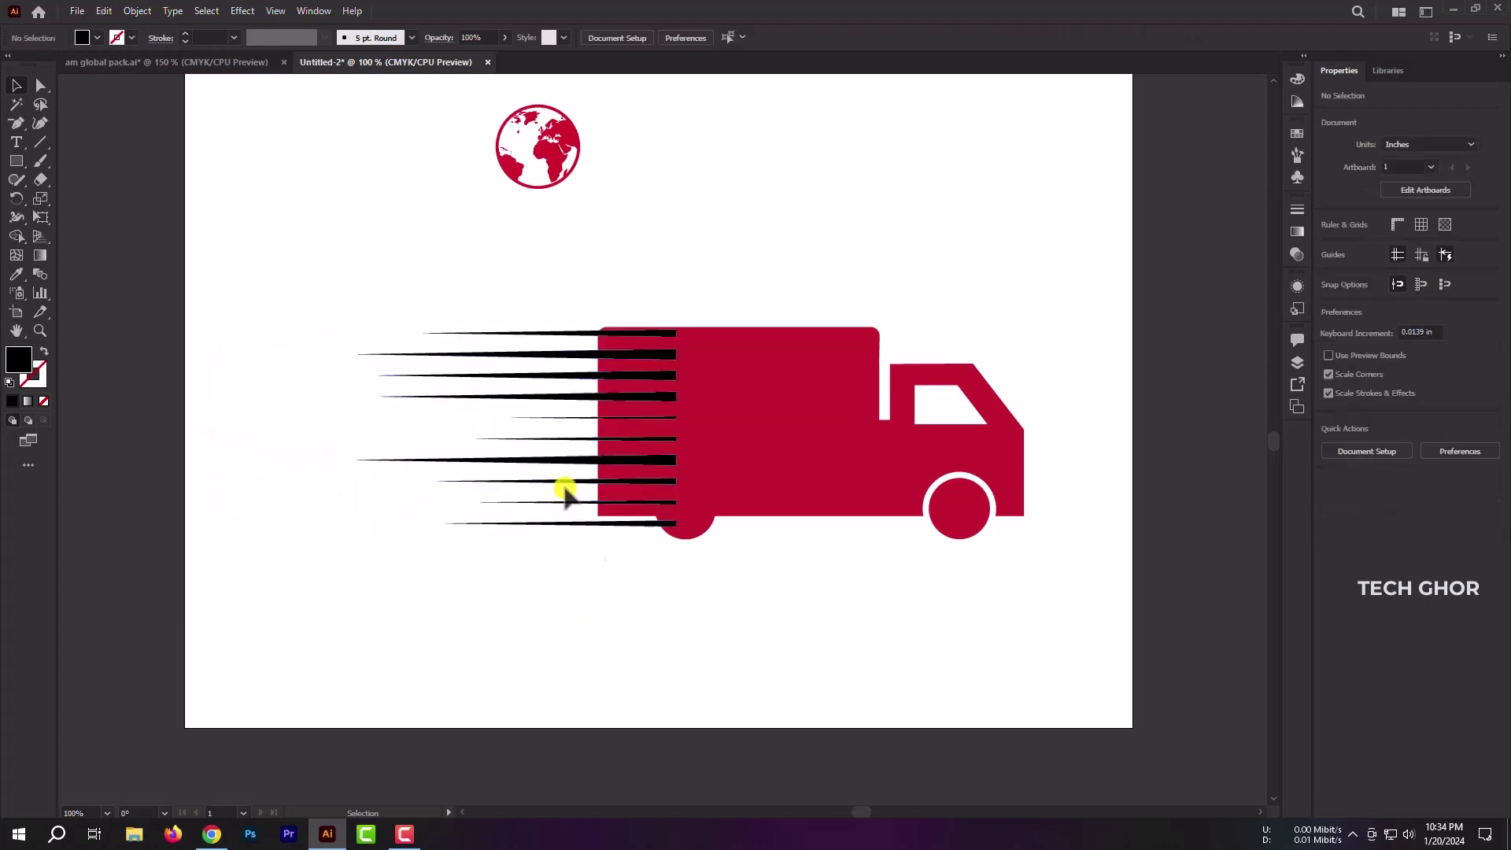
drag(514, 520, 514, 518)
click(813, 608)
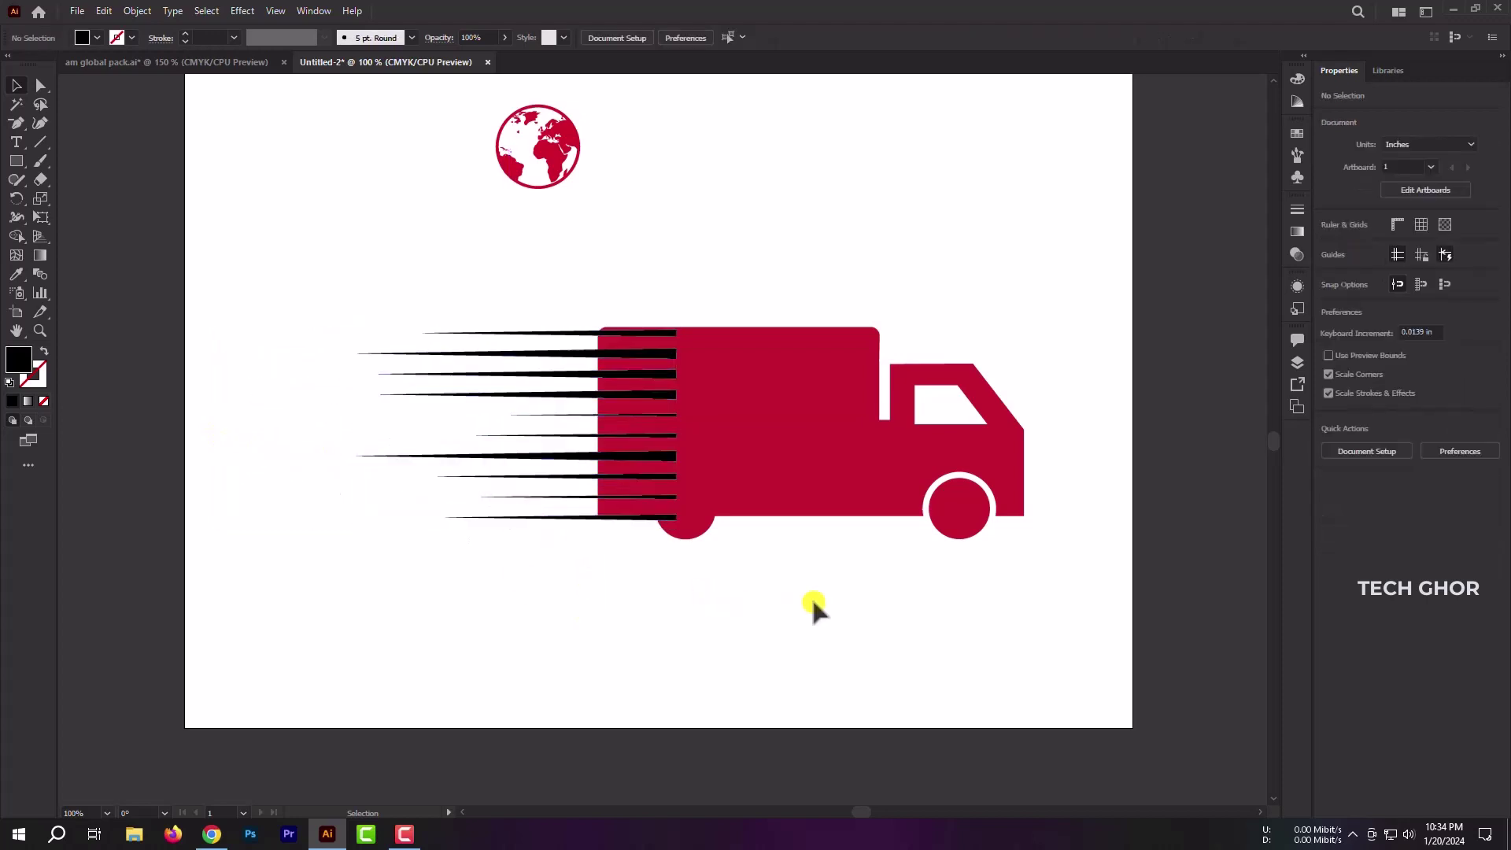
click(665, 400)
scroll(668, 399, up, 1)
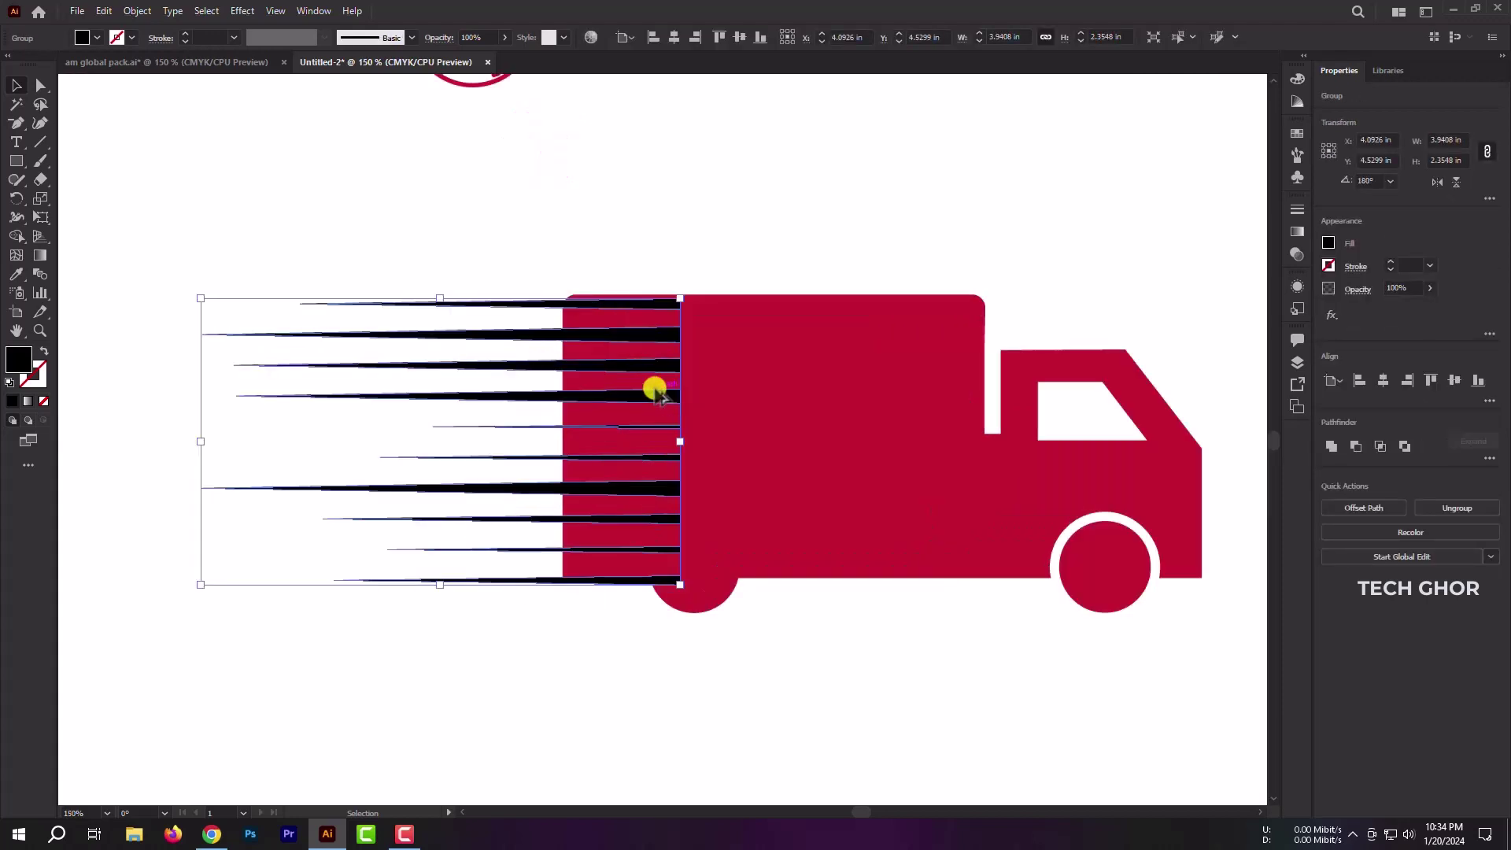
drag(656, 397, 572, 401)
click(569, 589)
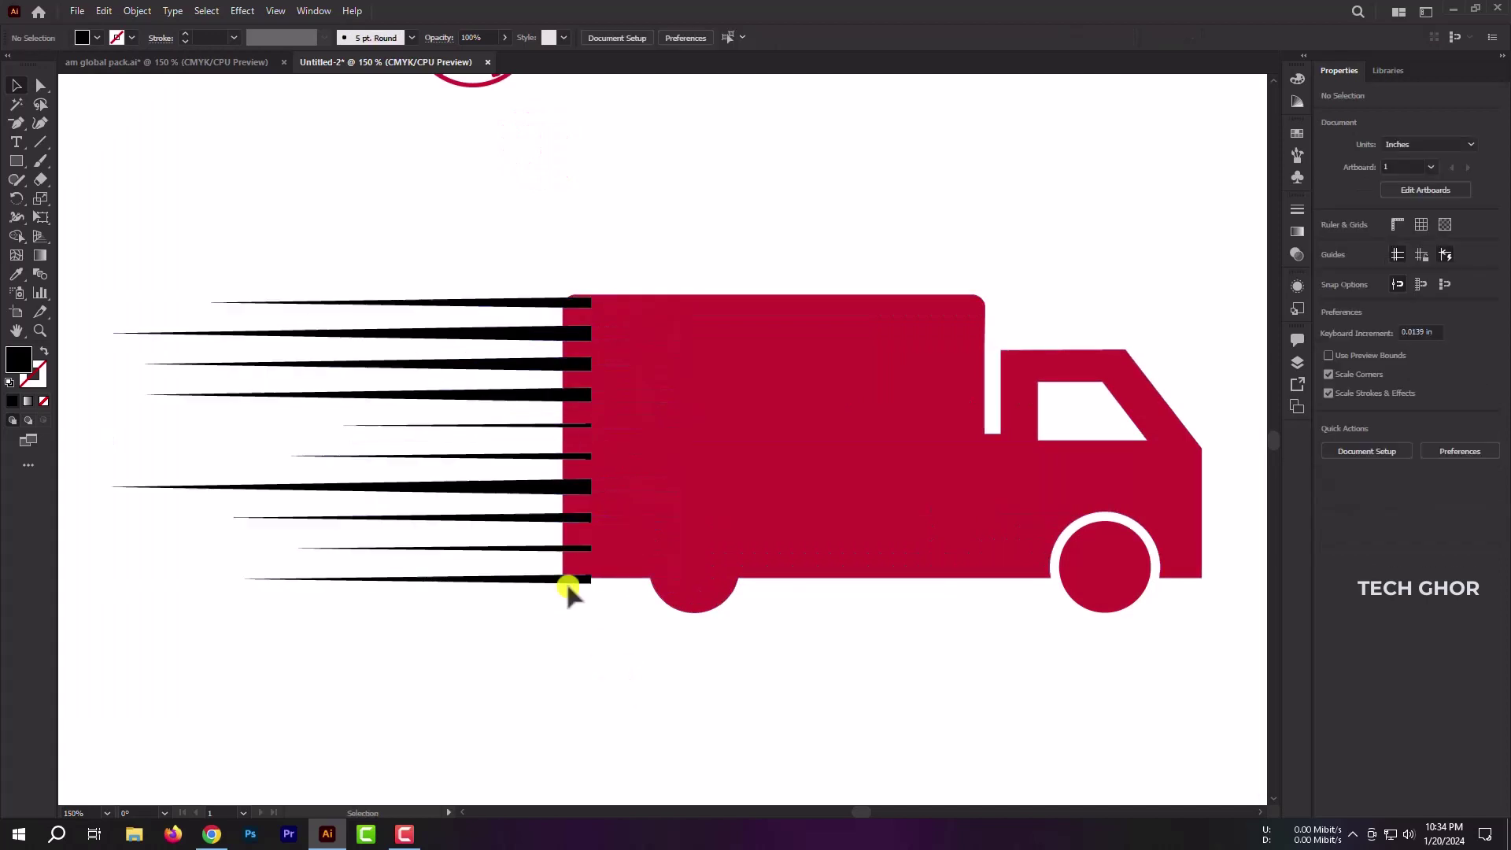
click(529, 488)
drag(351, 583, 351, 575)
Step: Fill the speed lines with the truck's red using the Eyedropper
key(ctrl+minus)
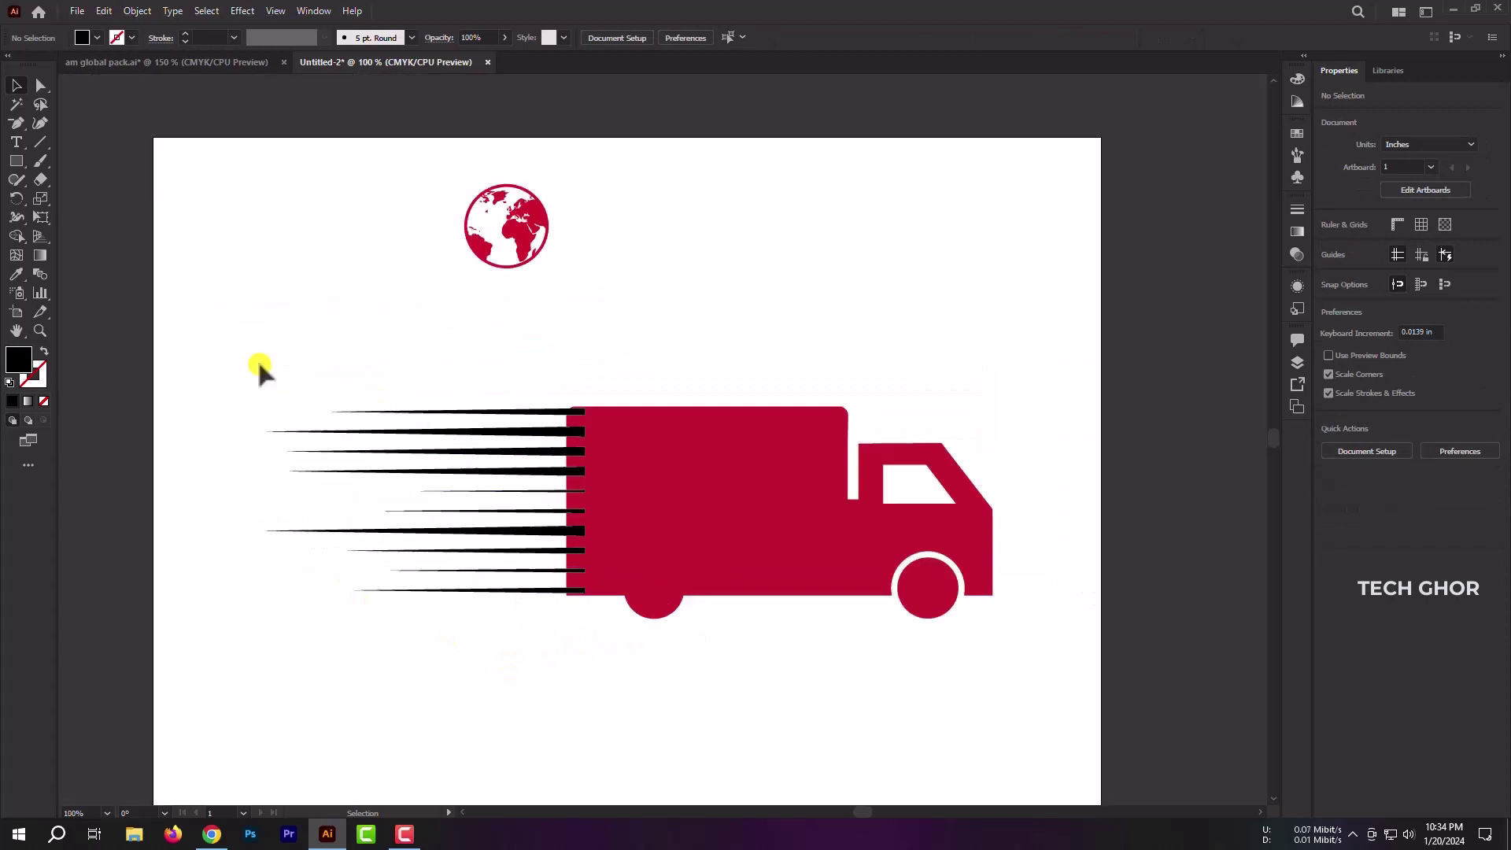
click(16, 274)
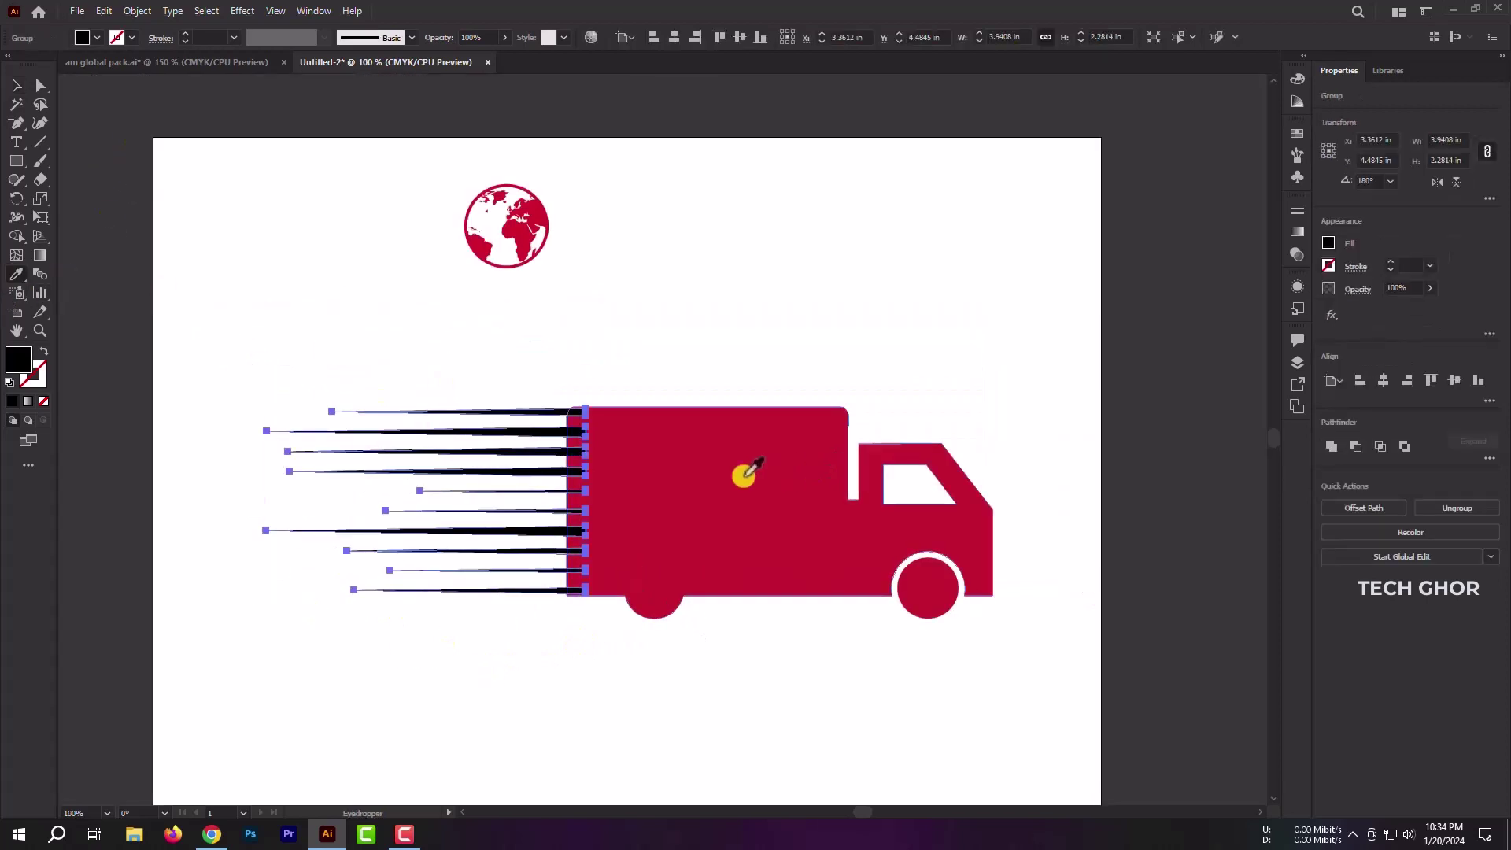
click(742, 465)
click(15, 85)
click(229, 276)
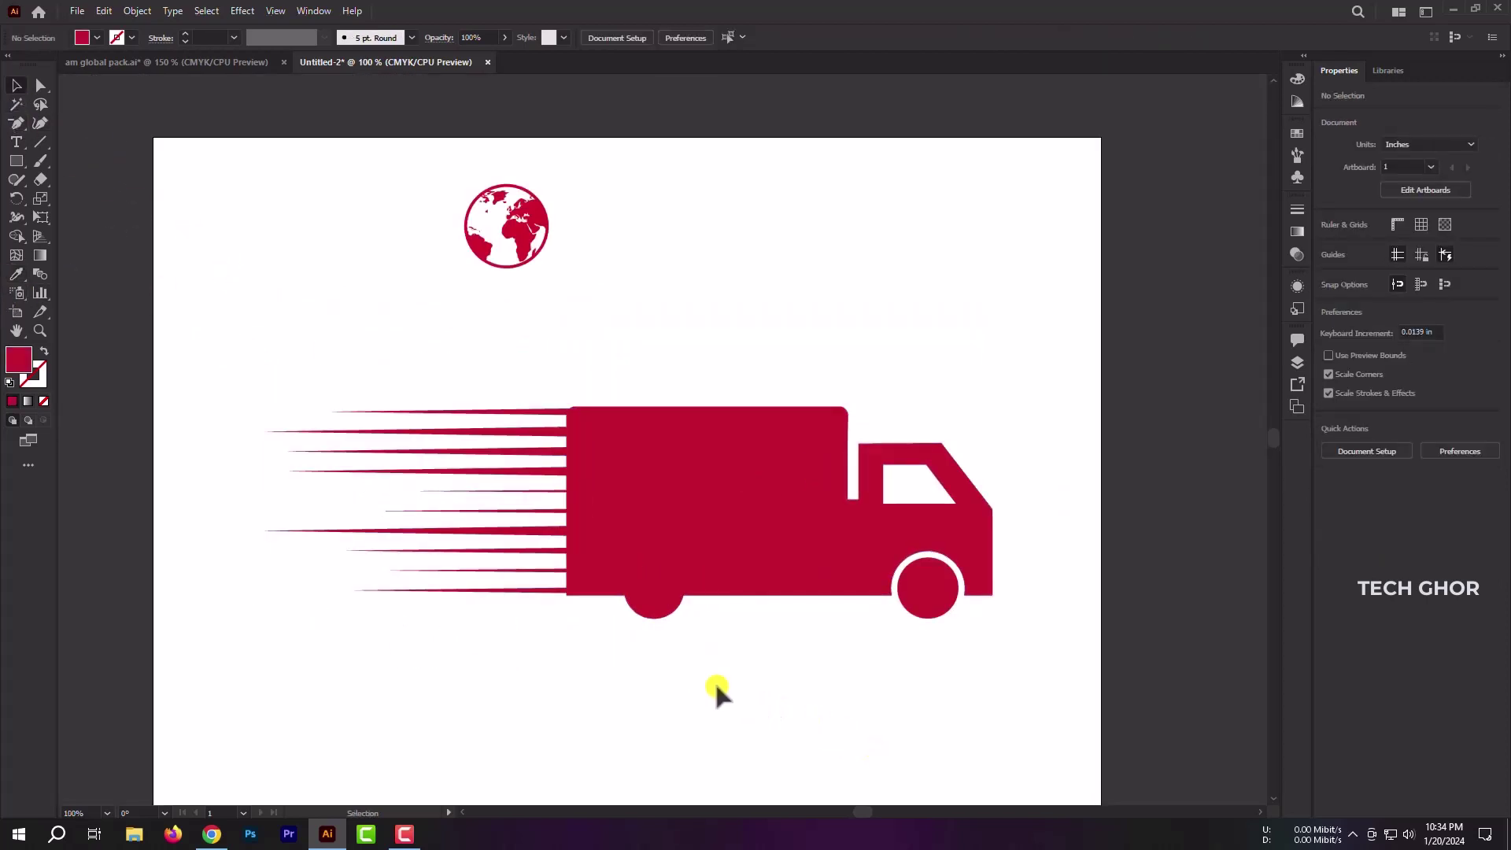
Step: Unite the truck and speed lines, shrink the shape and move it to the top right
drag(456, 328, 836, 704)
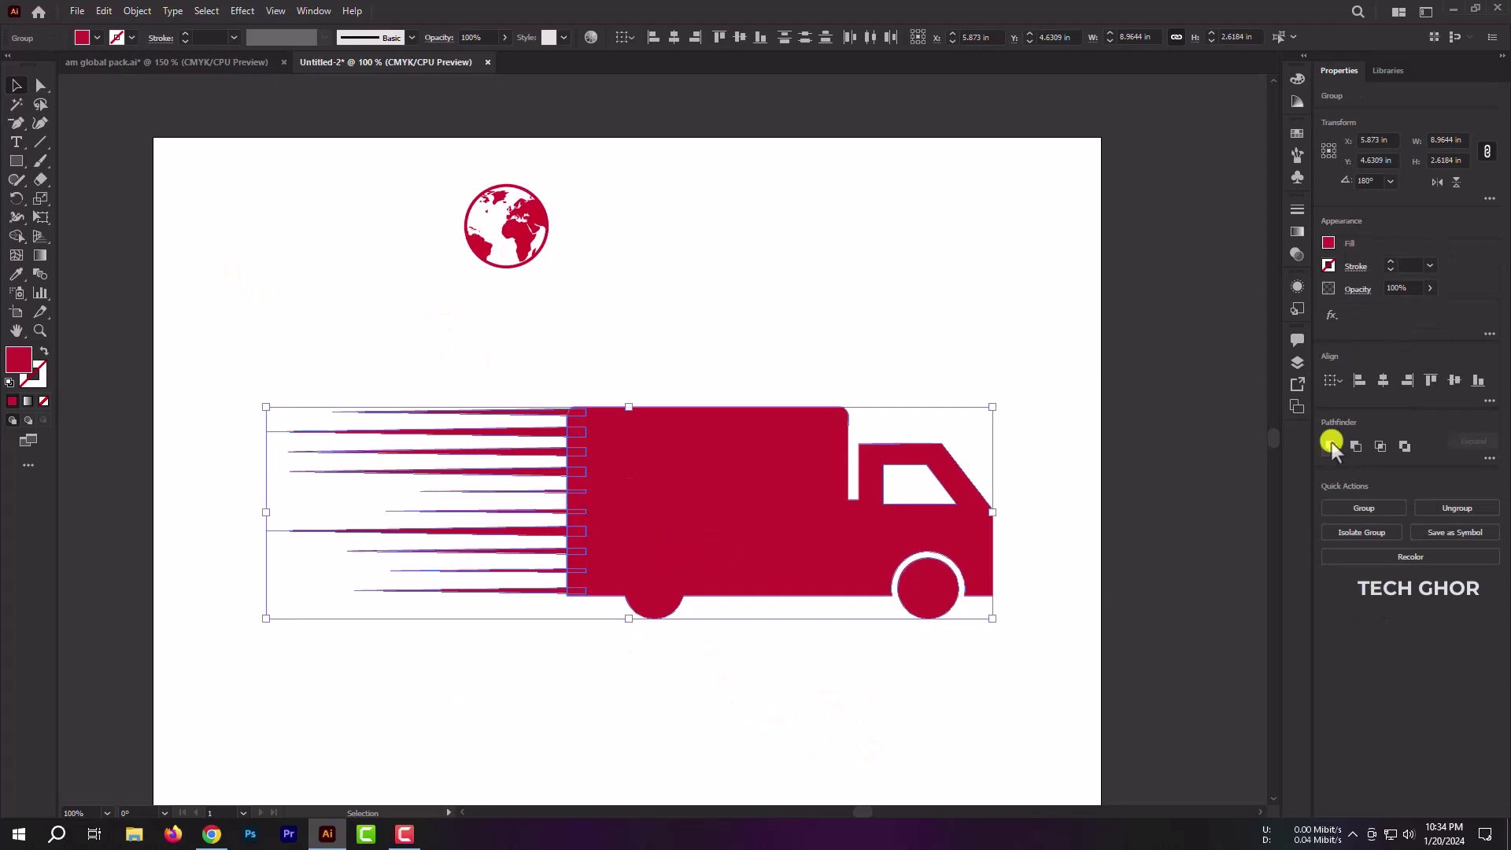
click(1331, 442)
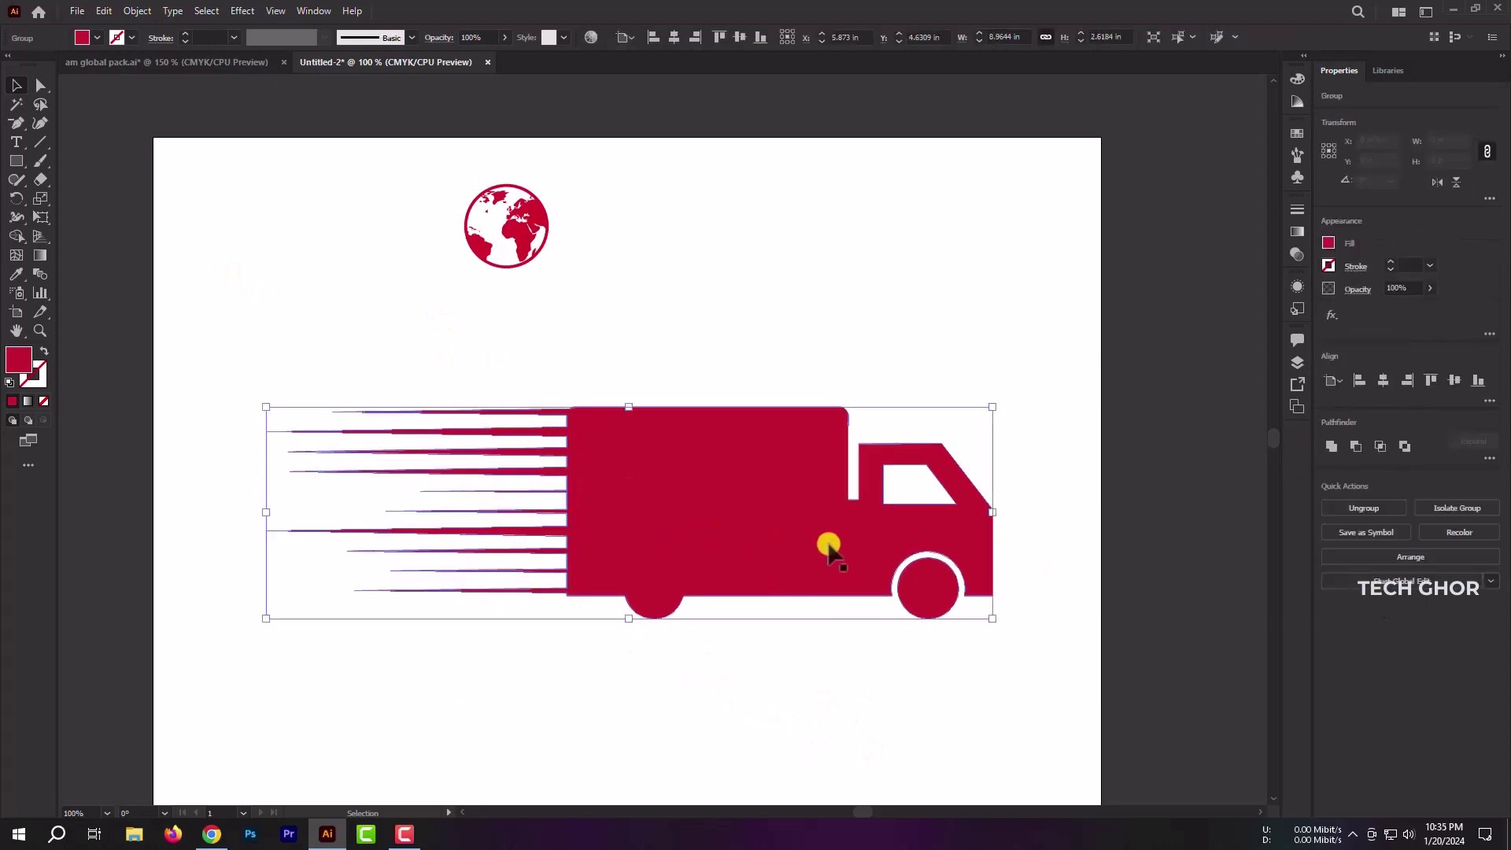
drag(993, 618, 860, 580)
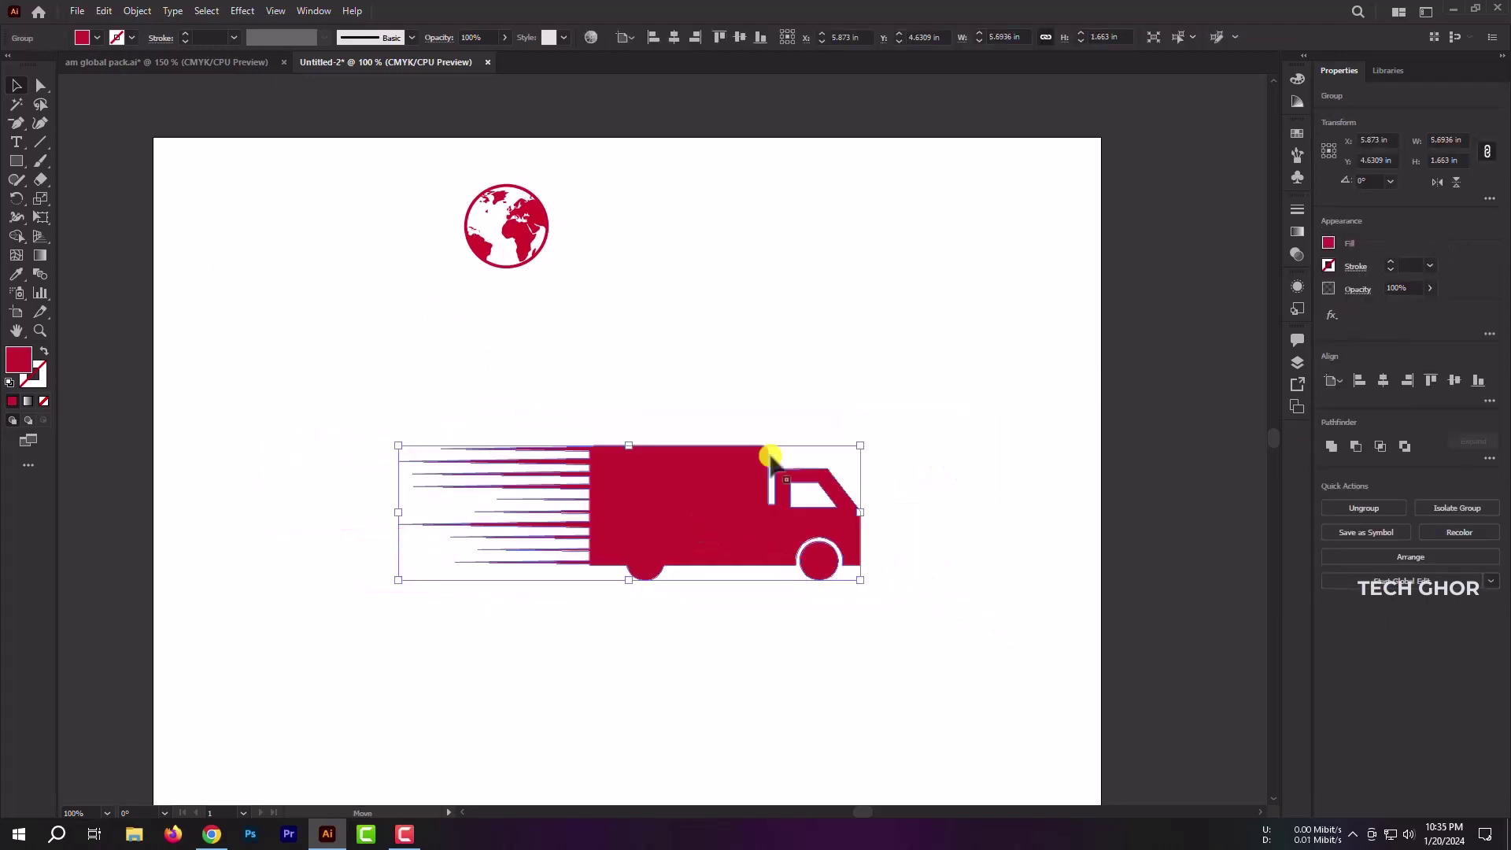
drag(770, 463, 1023, 161)
click(643, 568)
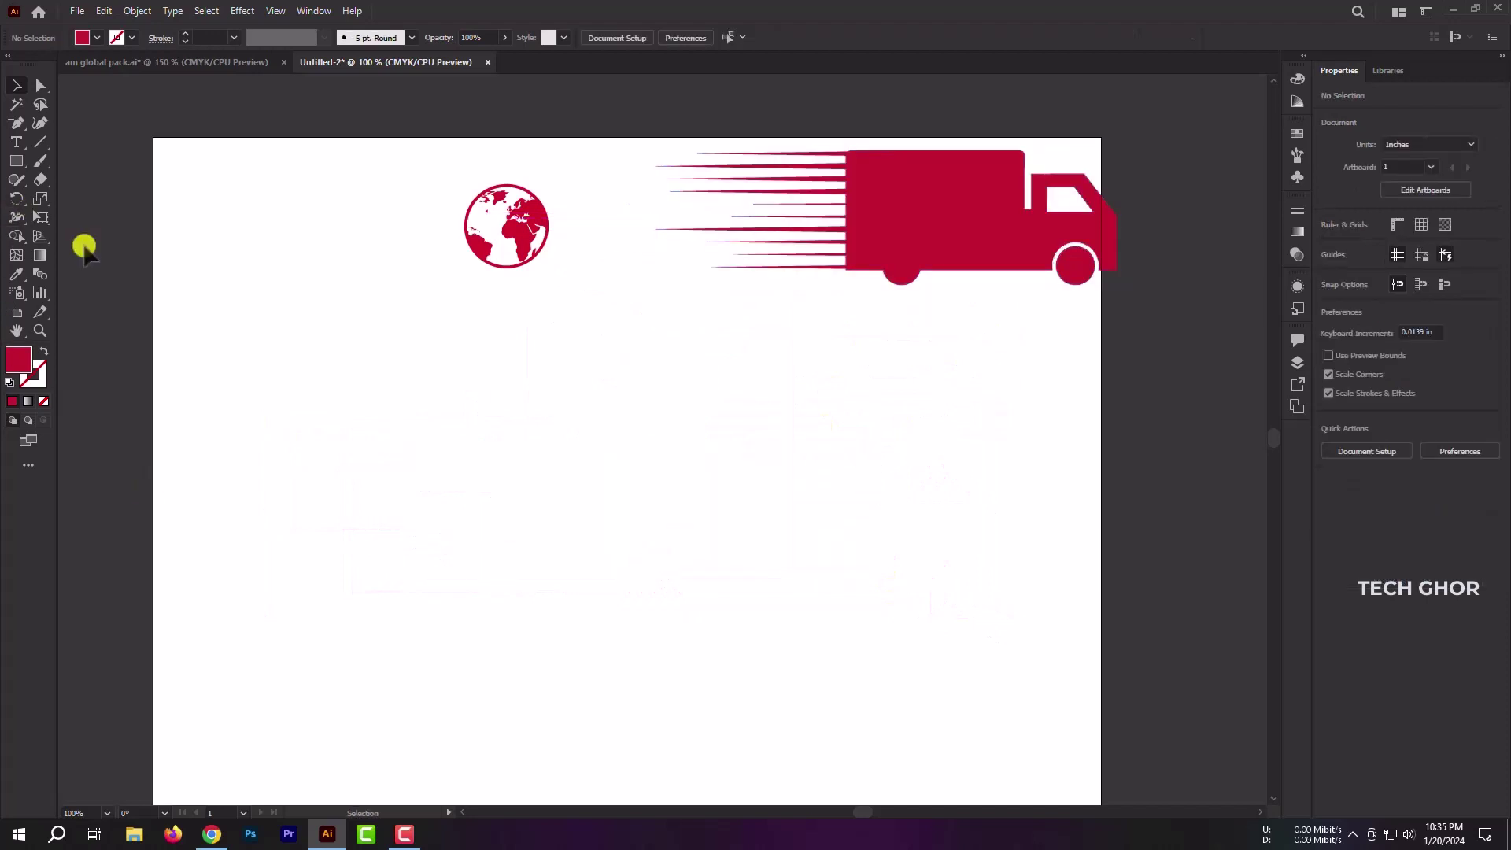
right_click(15, 161)
Step: Draw a red triangle with the Polygon tool and move it below the globe
click(105, 216)
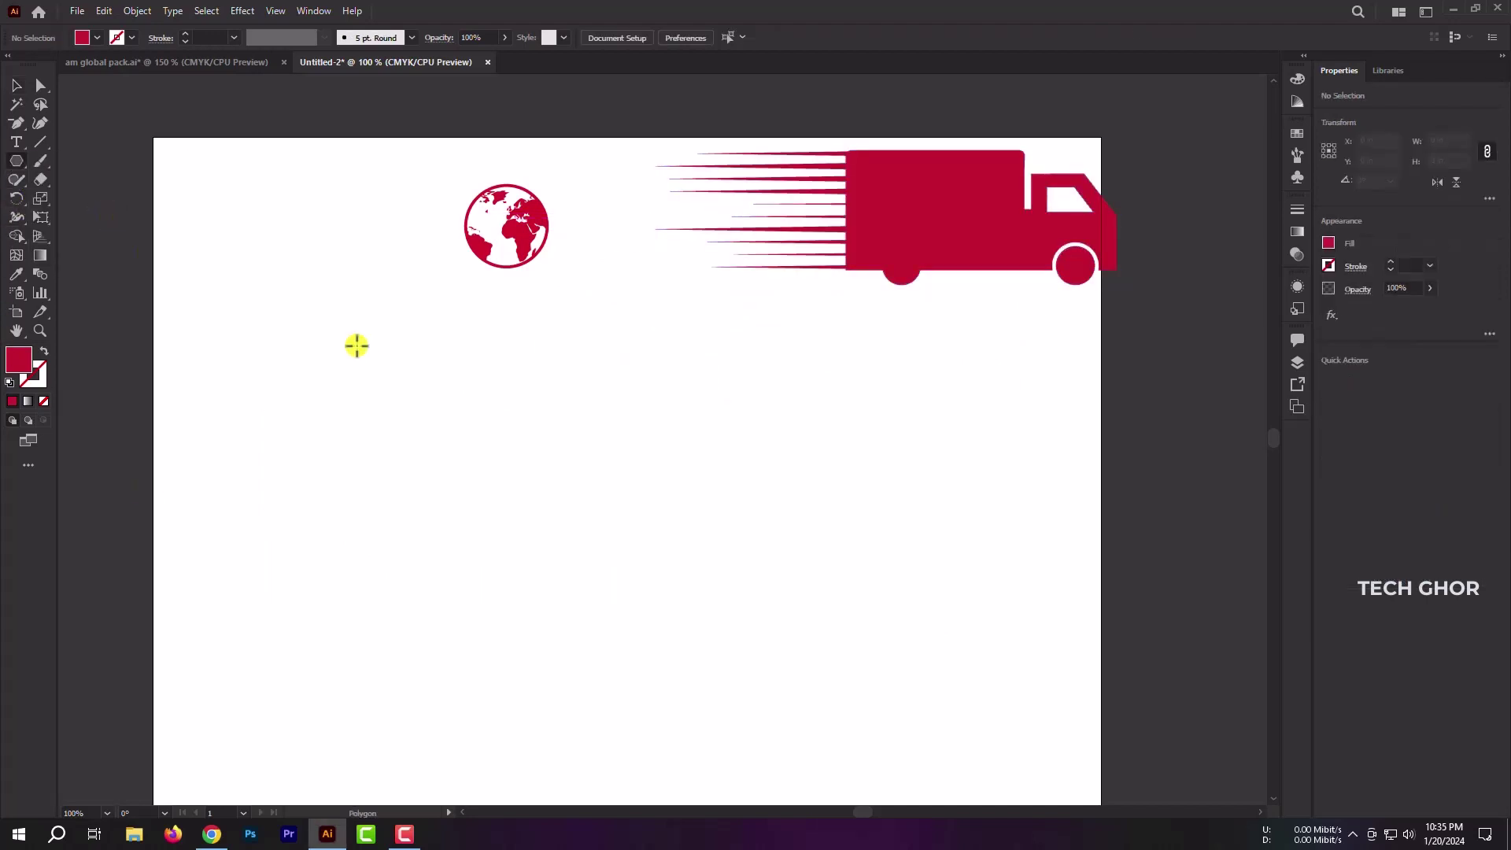
mouse_move(354, 344)
mouse_down()
mouse_move(532, 446)
mouse_move(193, 167)
mouse_up()
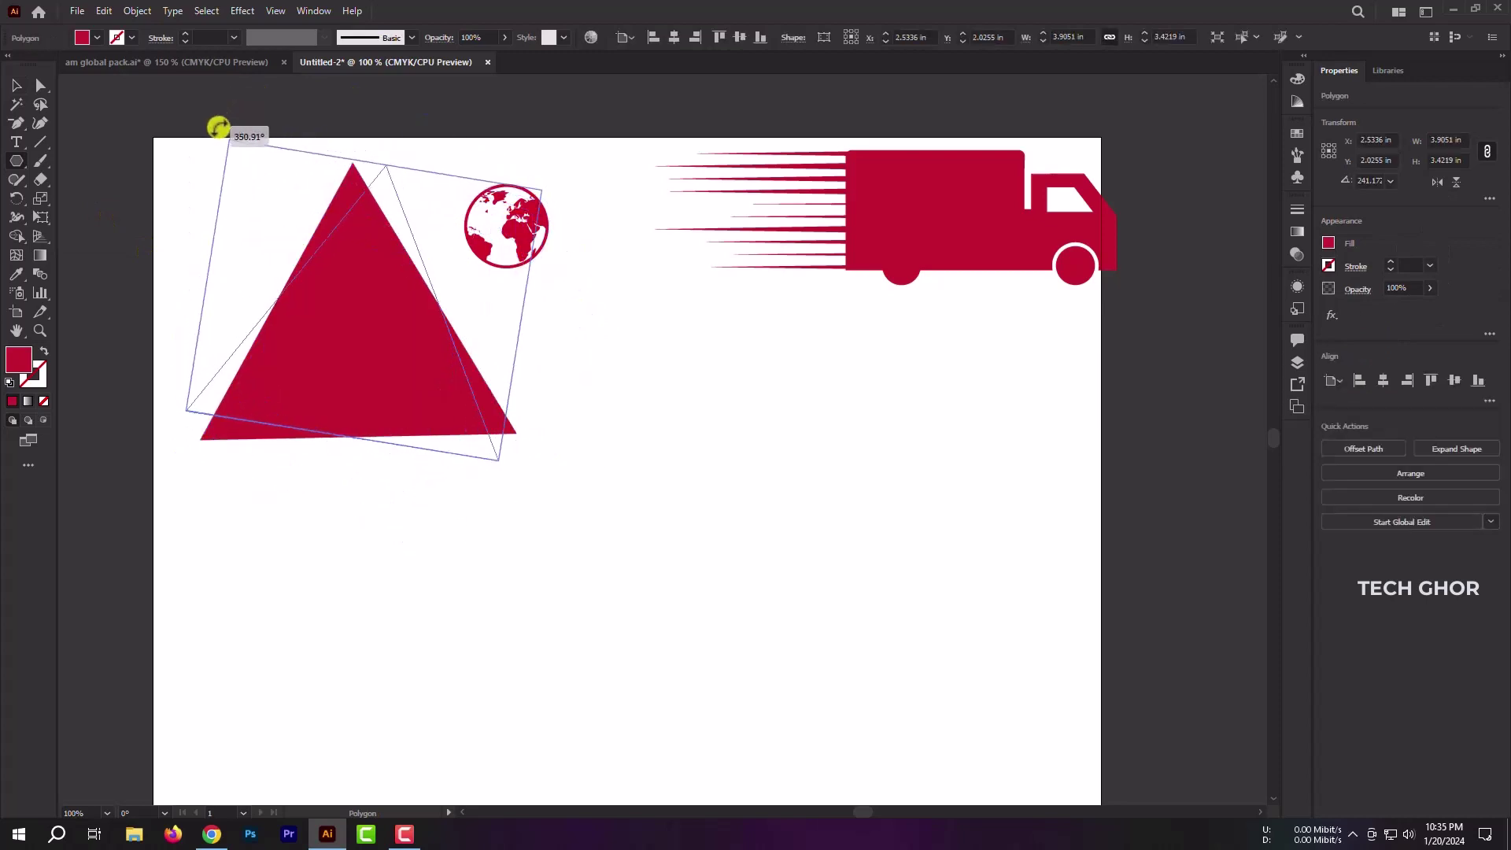
click(8, 79)
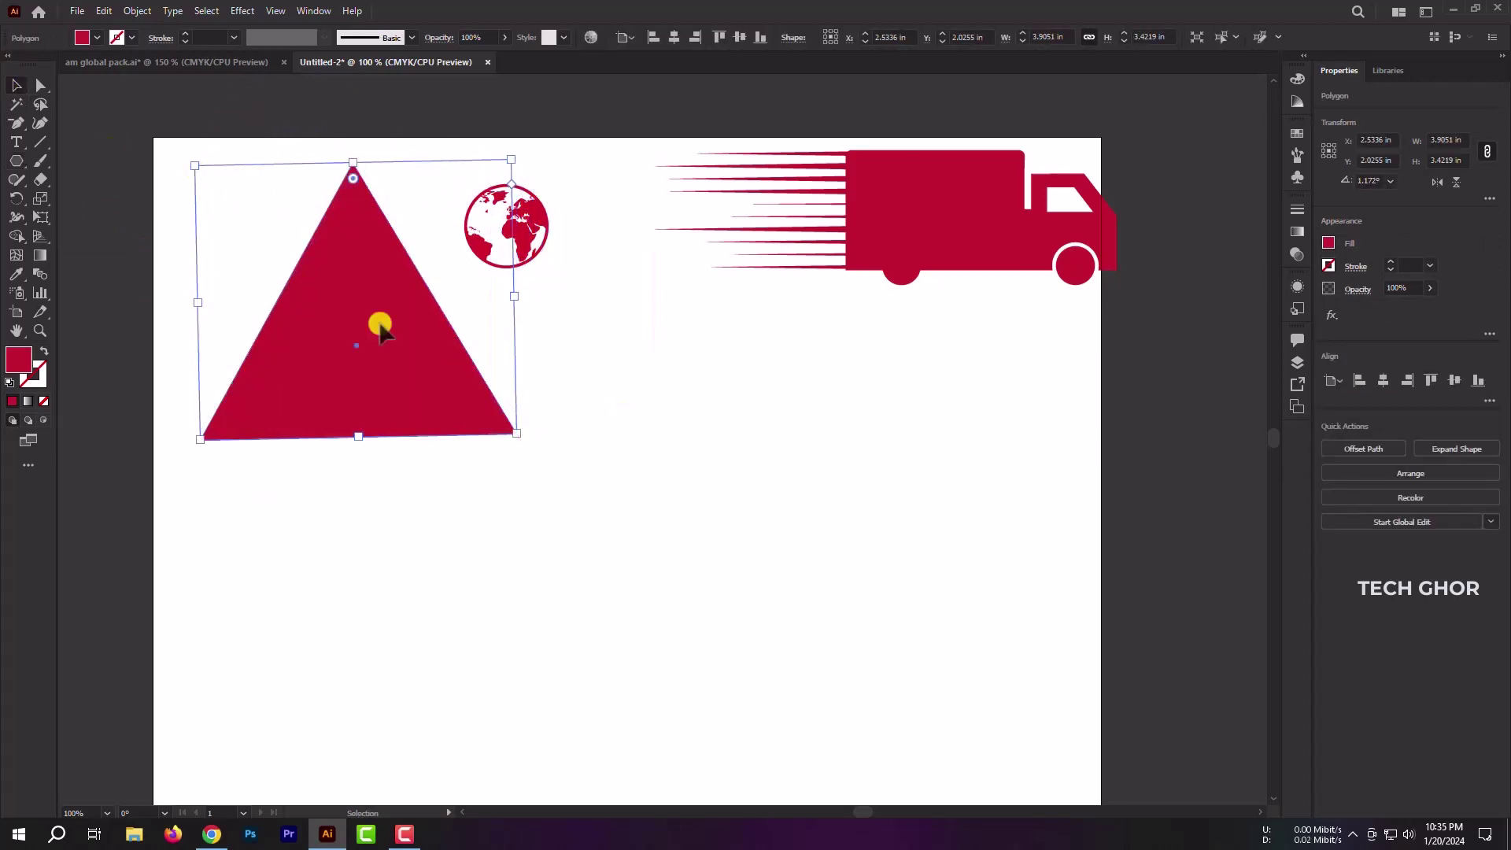
drag(364, 330, 546, 501)
click(761, 516)
Step: Draw a tall narrow rectangle to the left of the triangle
click(23, 165)
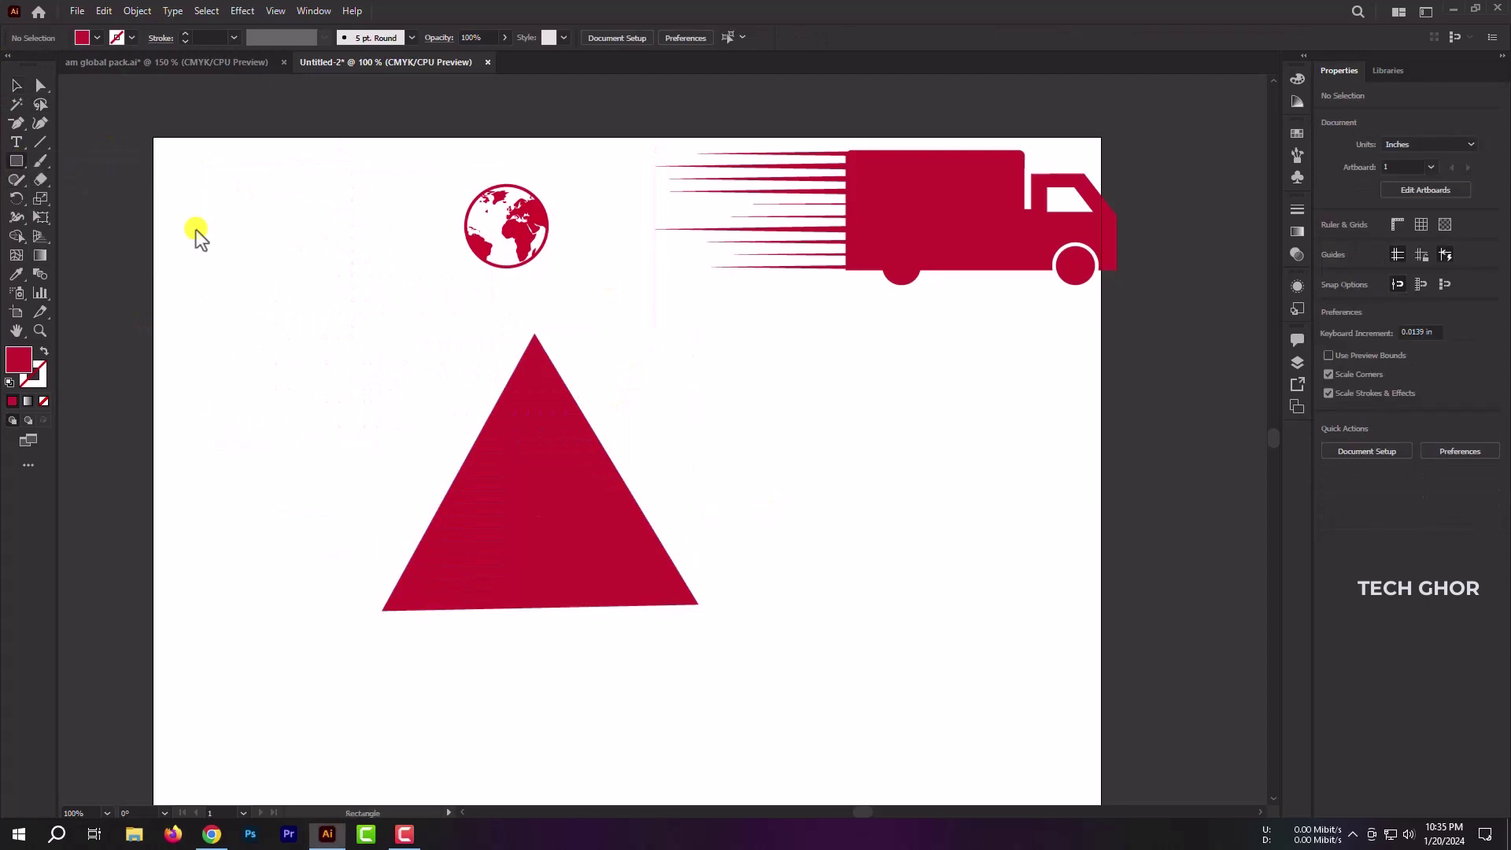
drag(252, 269, 329, 447)
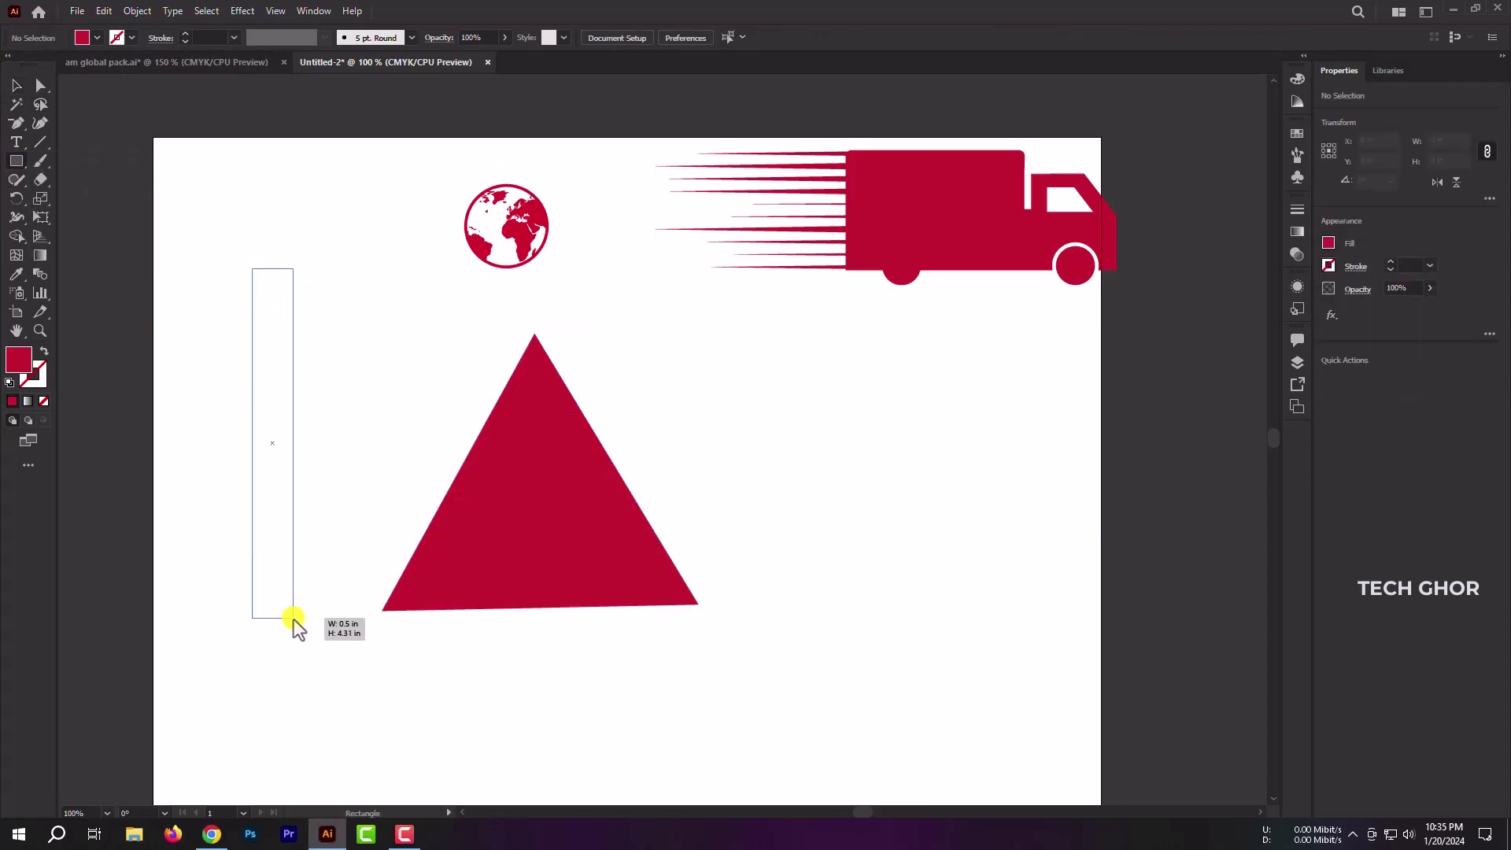
drag(289, 617, 295, 619)
click(14, 91)
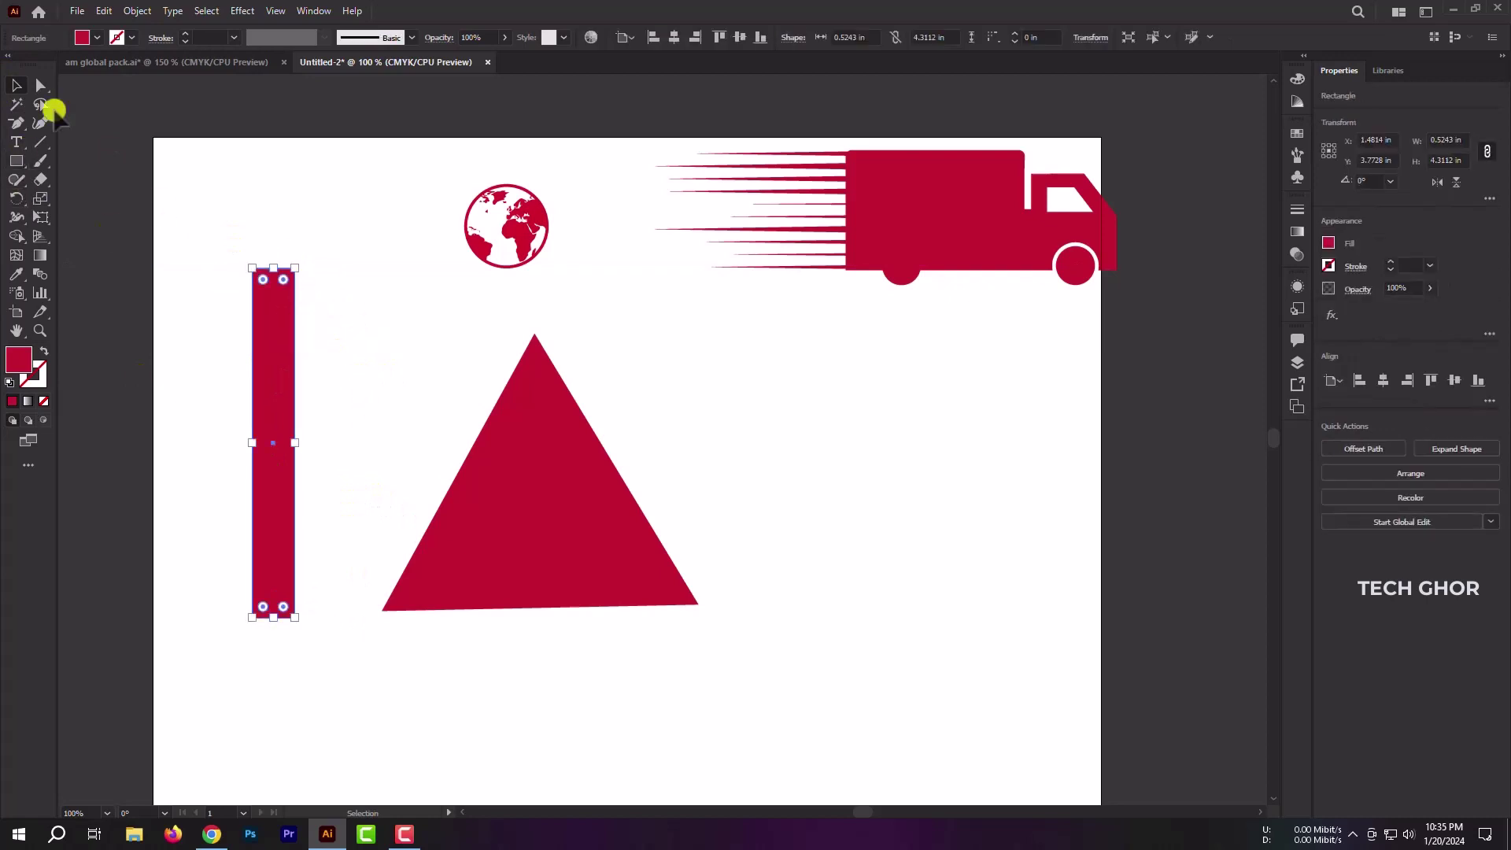
click(97, 38)
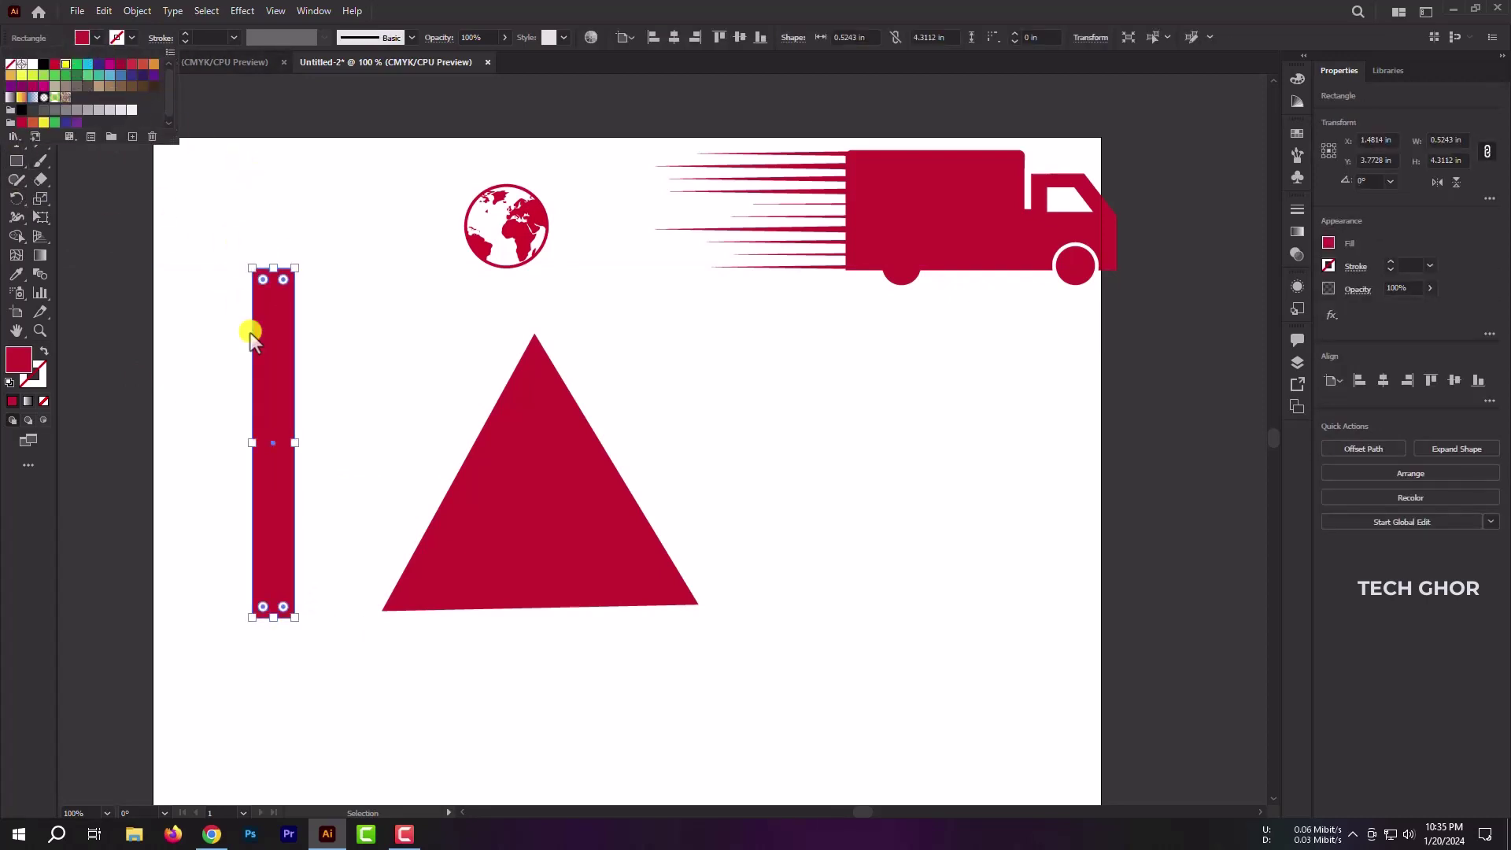
click(280, 370)
Step: Fill the bar yellow, rotate it about 33° and lay it across the triangle
click(93, 39)
click(75, 77)
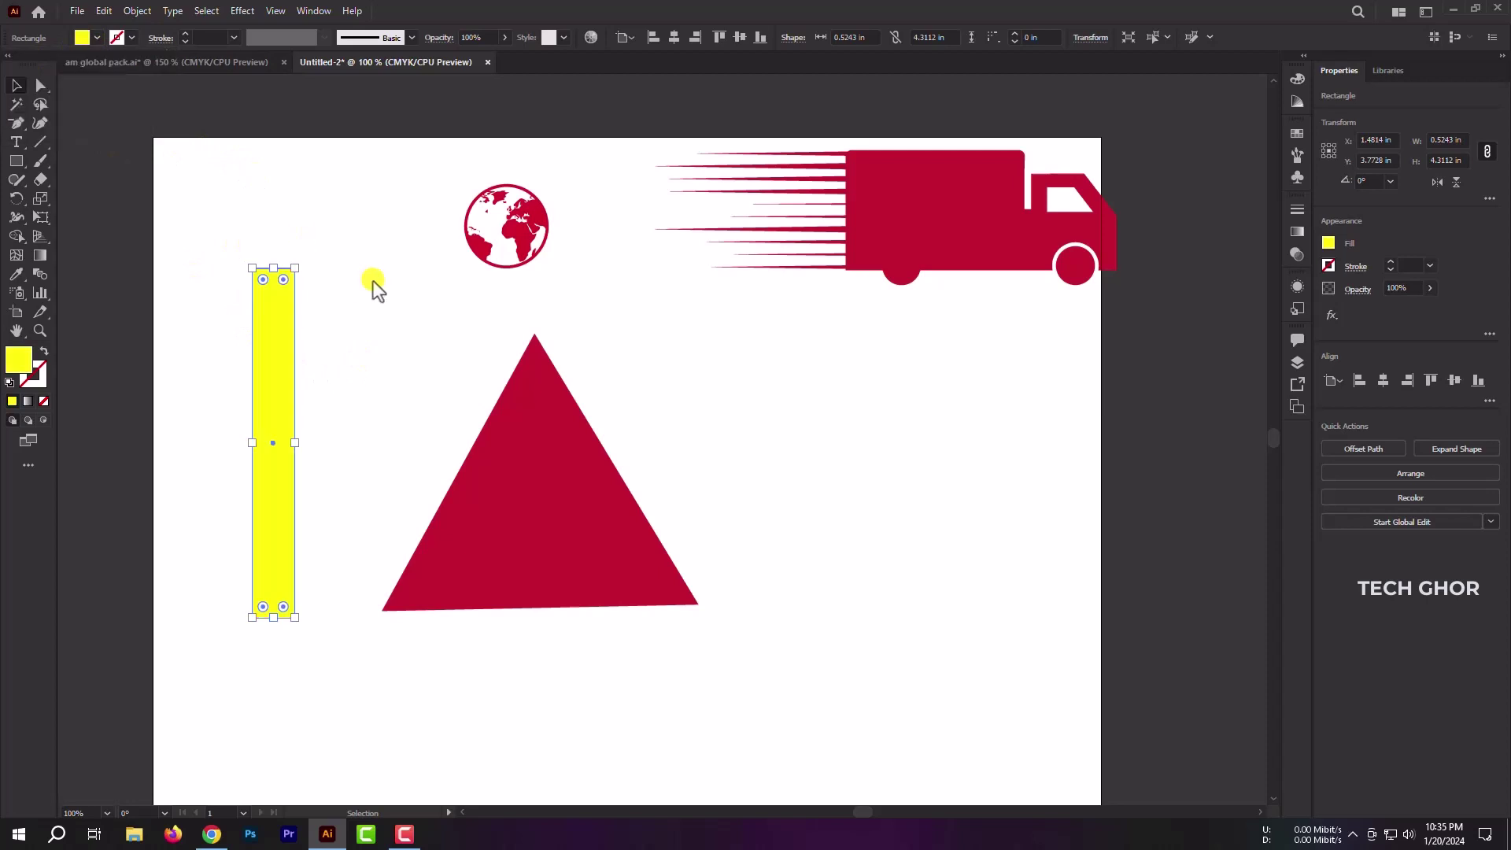
drag(302, 266, 185, 155)
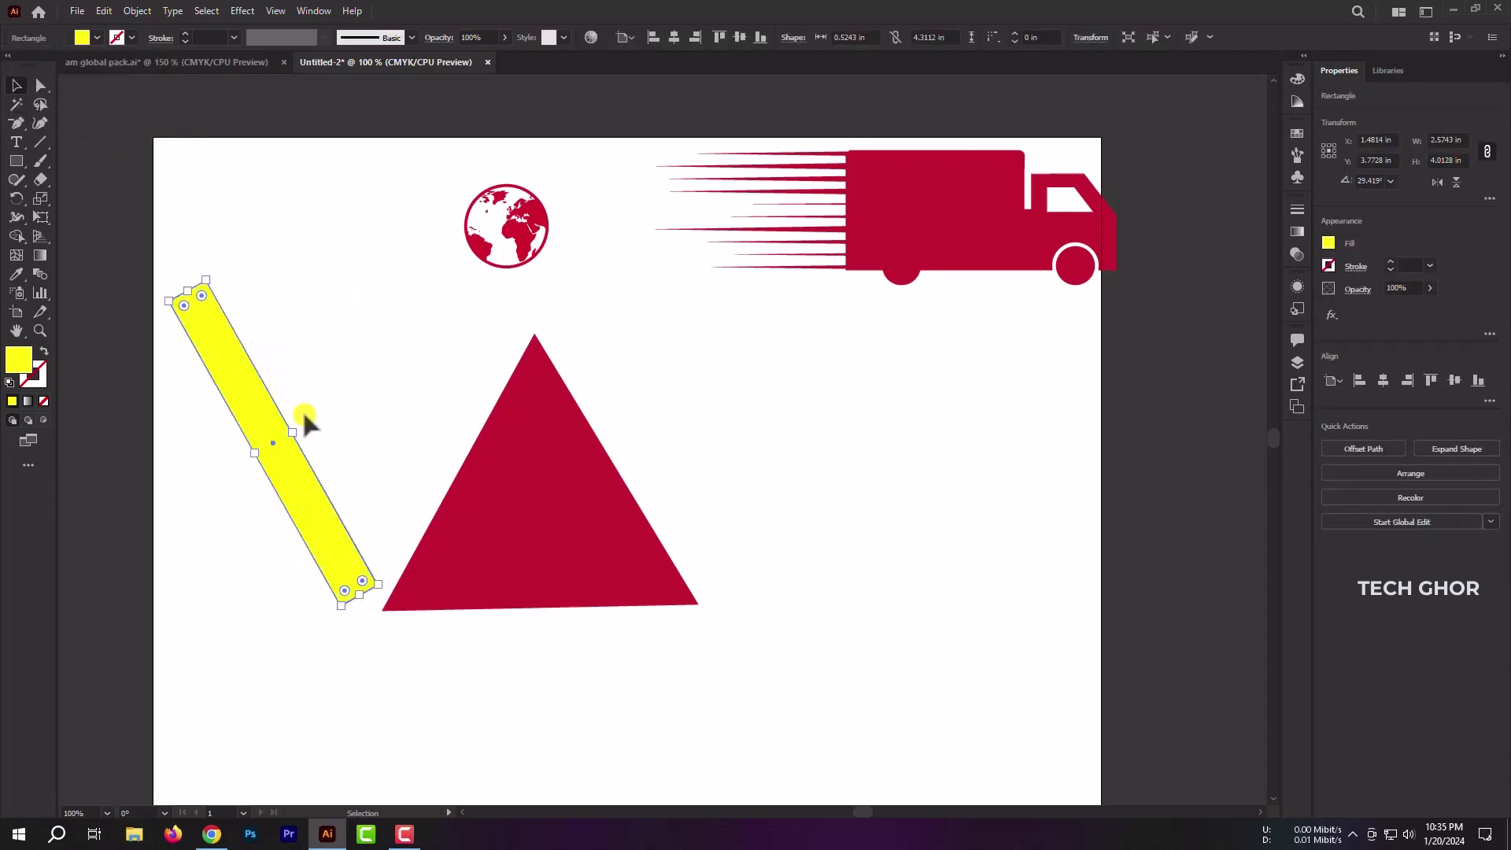
mouse_move(304, 422)
mouse_down()
mouse_move(581, 526)
mouse_move(587, 492)
mouse_up()
mouse_move(695, 624)
mouse_down()
mouse_move(740, 627)
mouse_move(708, 634)
mouse_up()
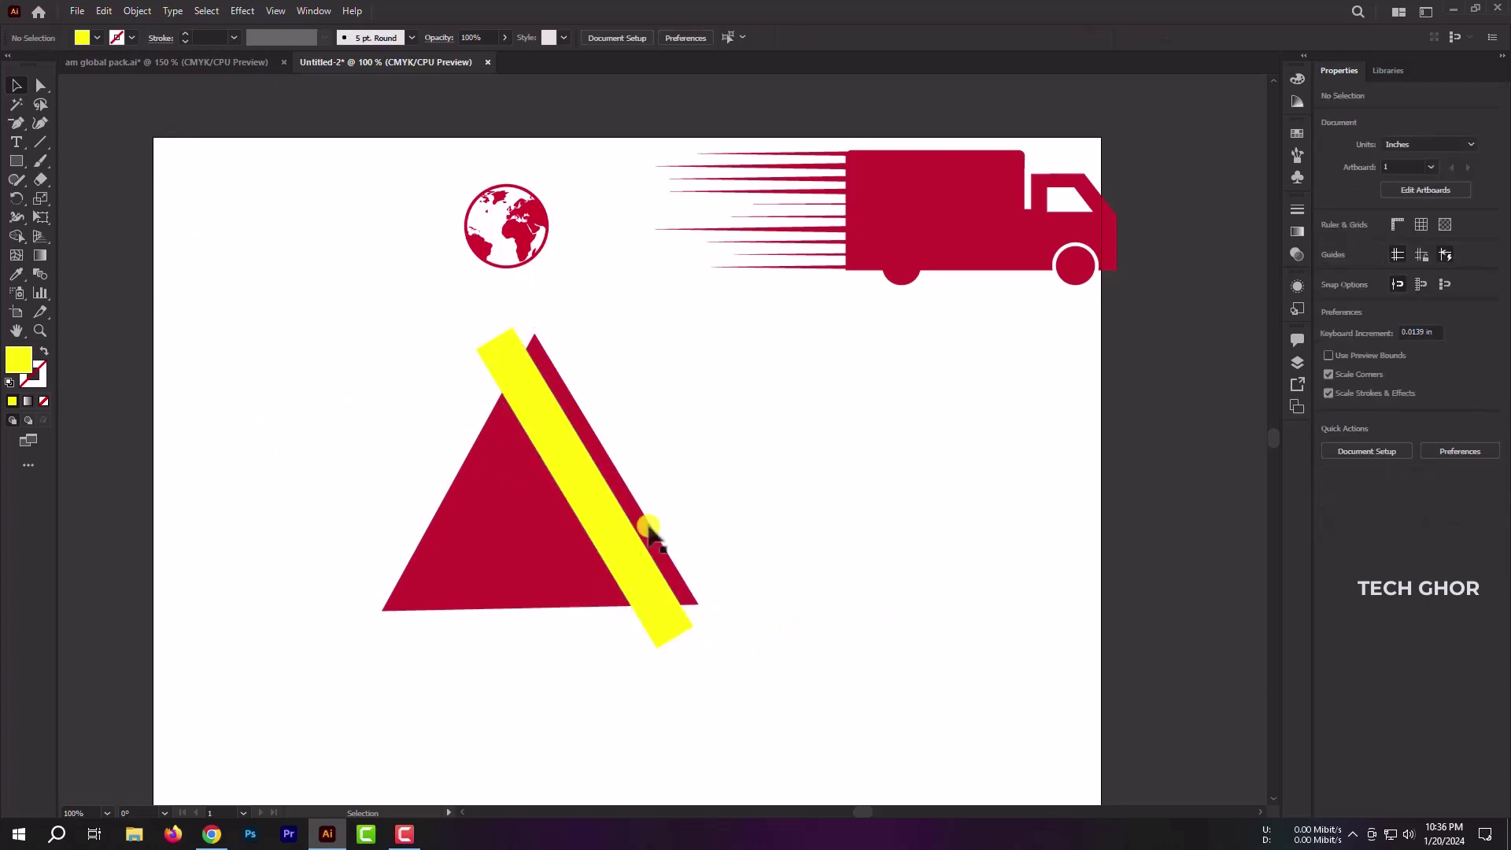
Step: Reflect a copy of the yellow bar onto the opposite diagonal and adjust its position
mouse_move(583, 484)
mouse_down()
mouse_move(501, 447)
mouse_move(512, 425)
mouse_up()
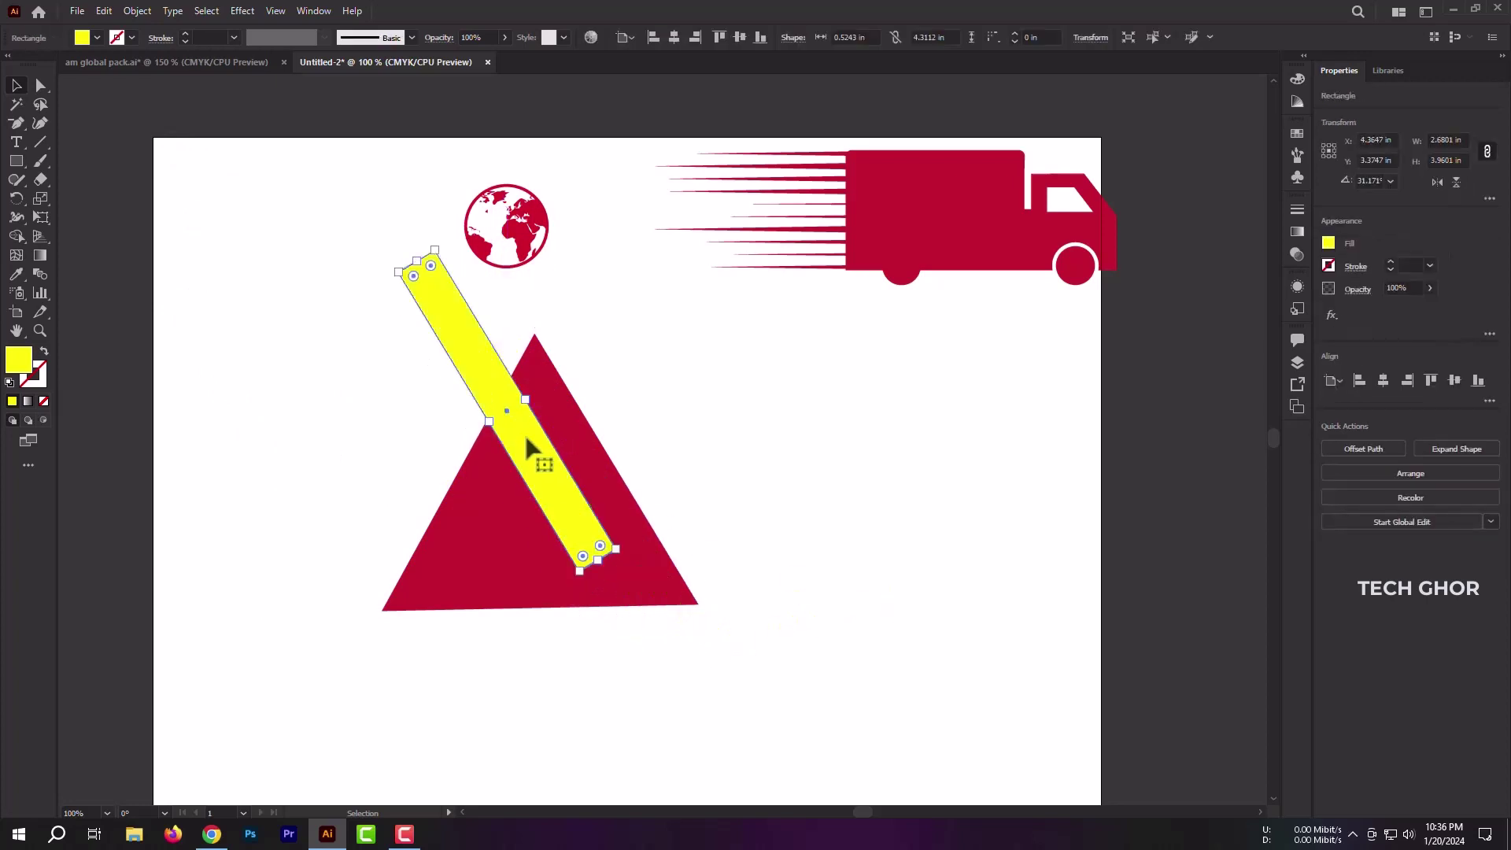
right_click(526, 441)
mouse_move(576, 725)
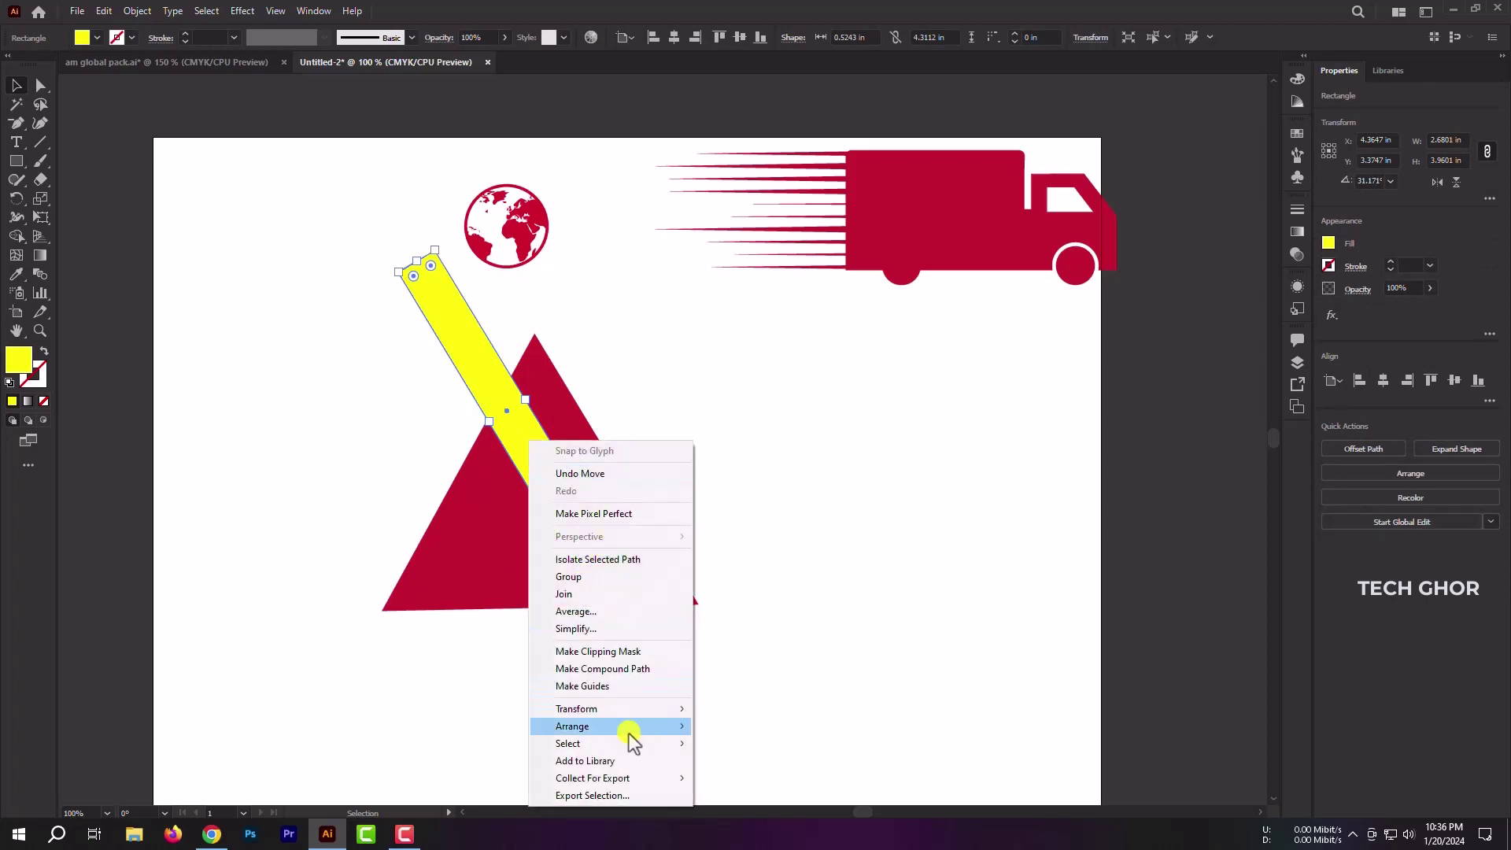
click(732, 628)
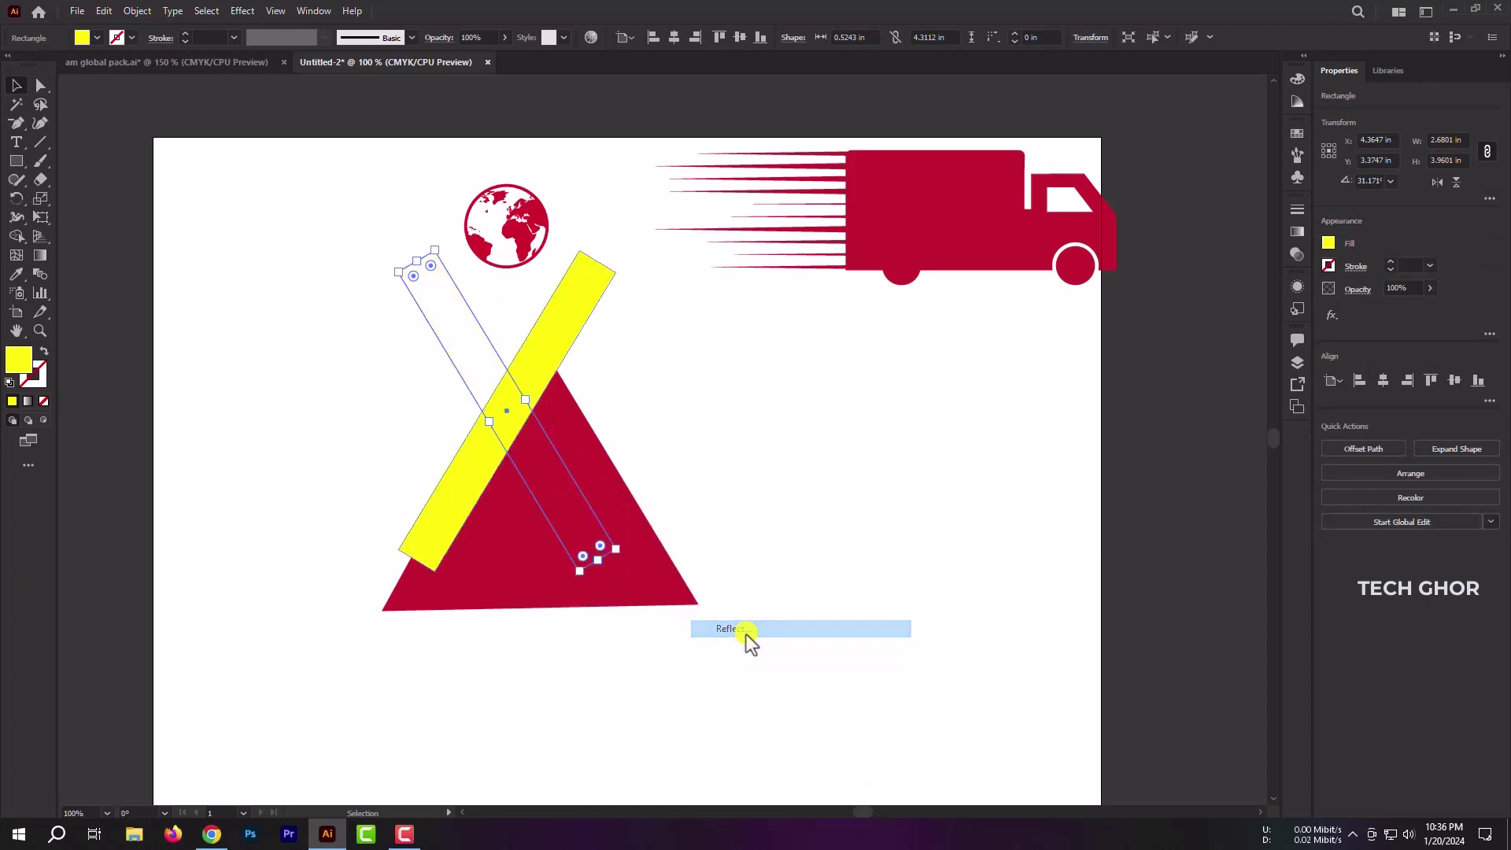
click(1036, 574)
click(675, 465)
mouse_move(540, 405)
mouse_down()
mouse_move(485, 544)
mouse_move(498, 540)
mouse_up()
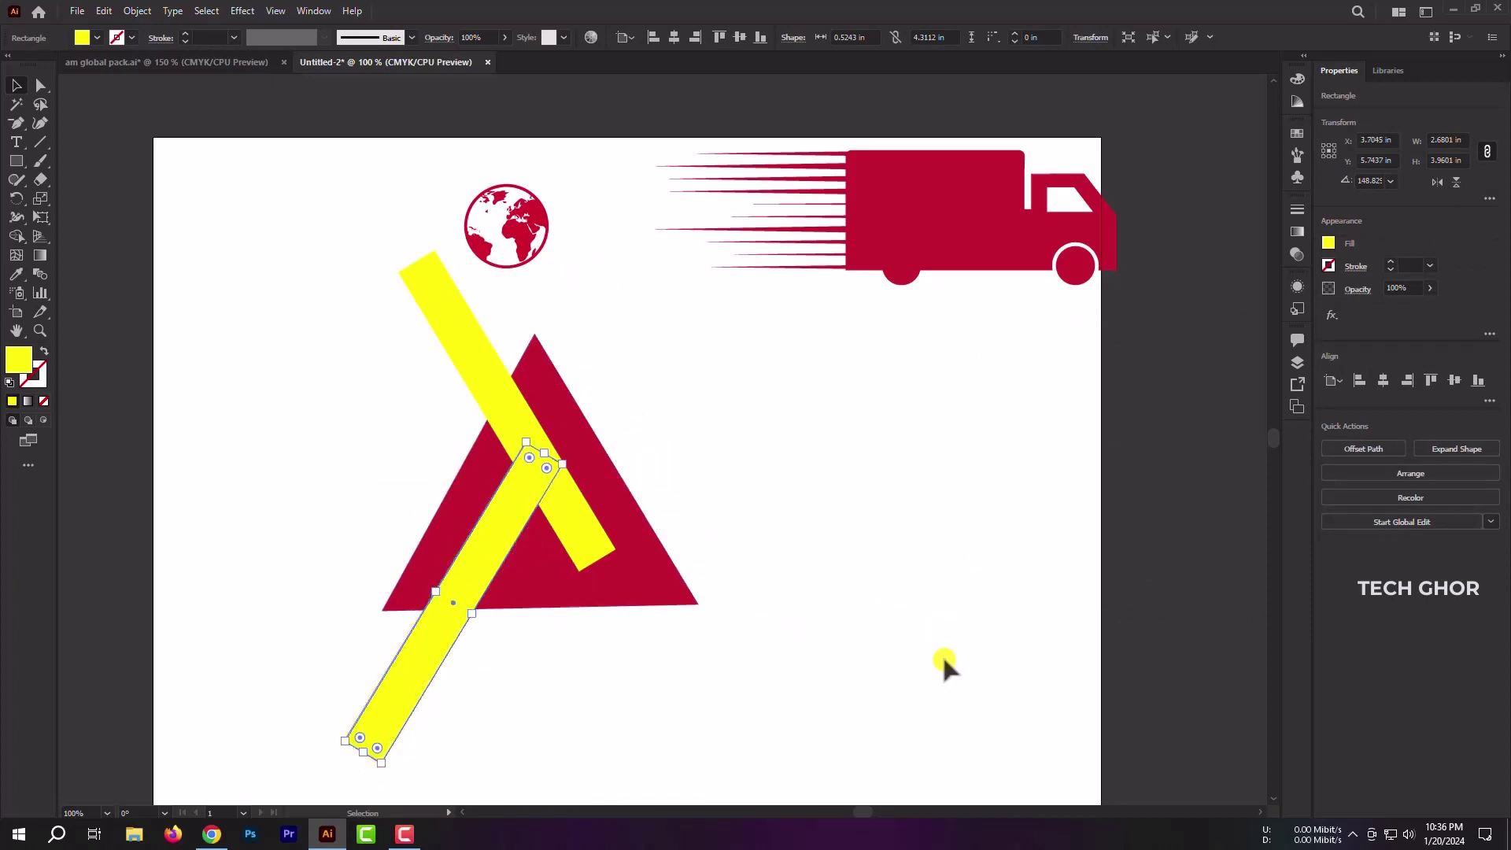
click(945, 665)
click(565, 463)
drag(566, 463, 559, 455)
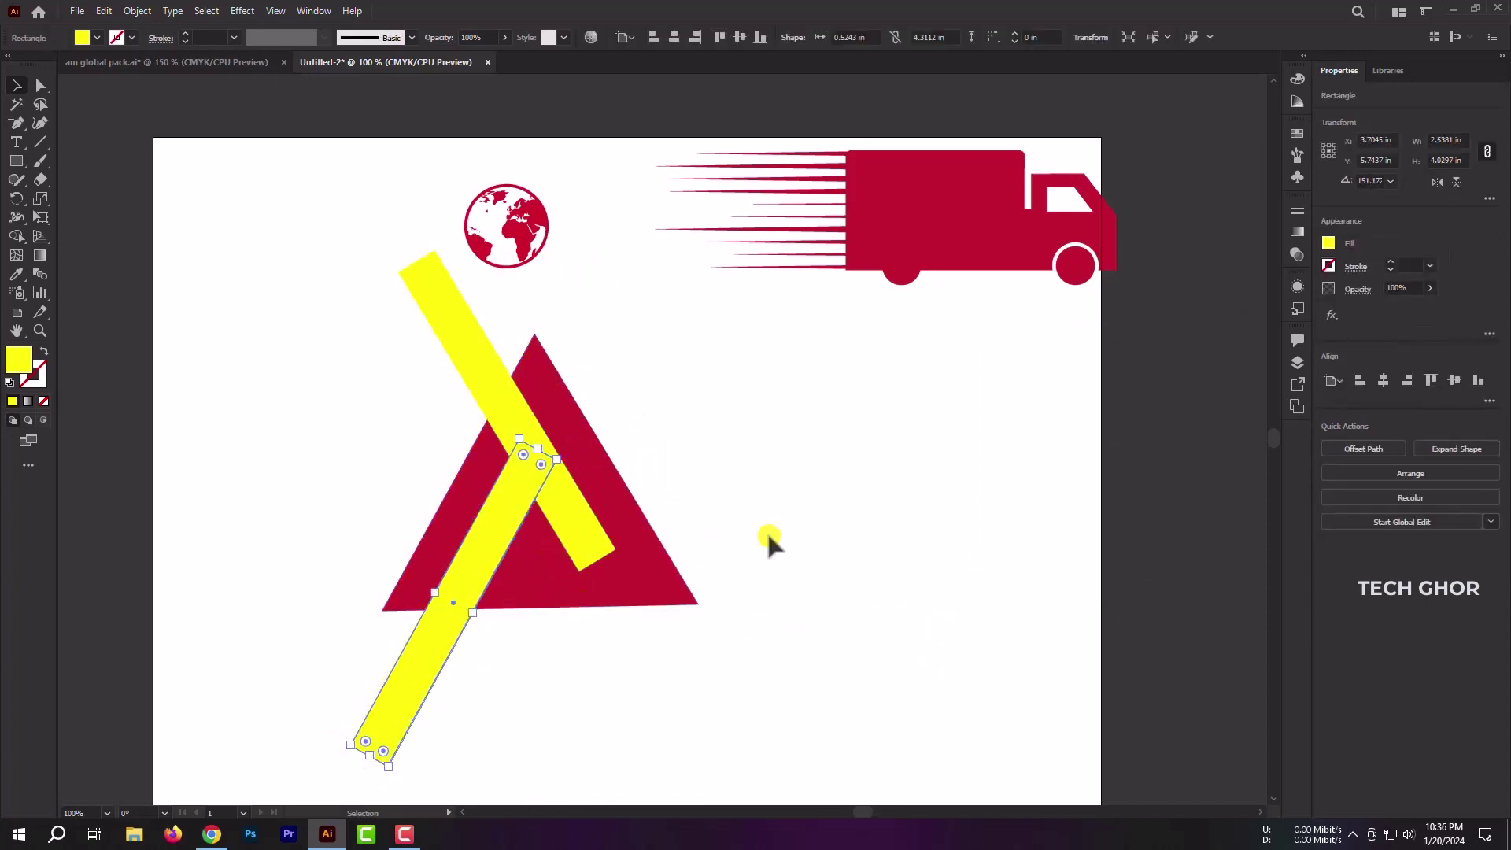
click(767, 535)
Step: Paste a third yellow bar in front and place it horizontally across the triangle
click(465, 598)
right_click(464, 598)
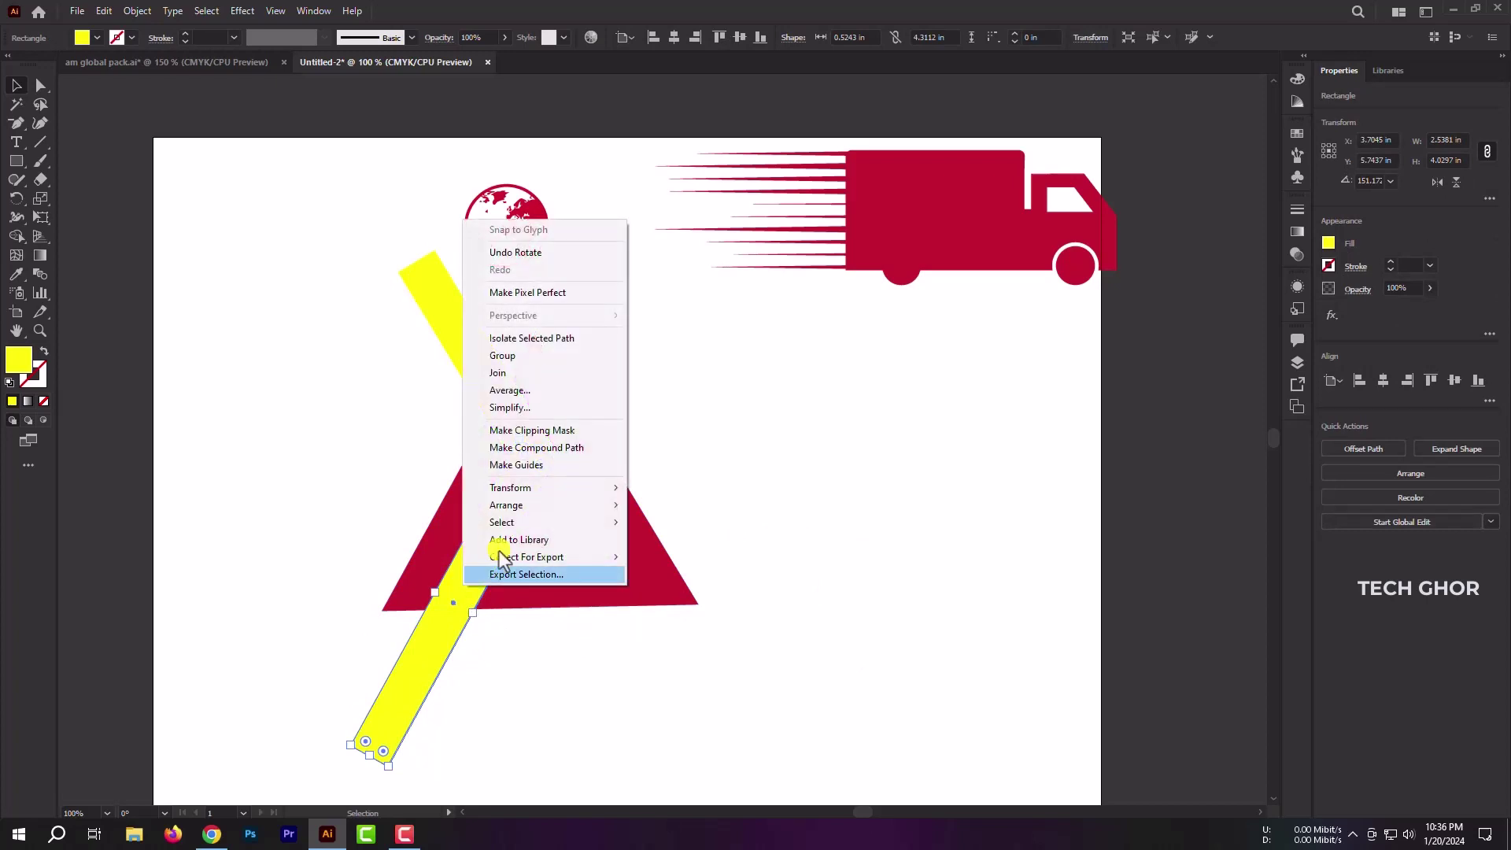
click(430, 650)
click(106, 11)
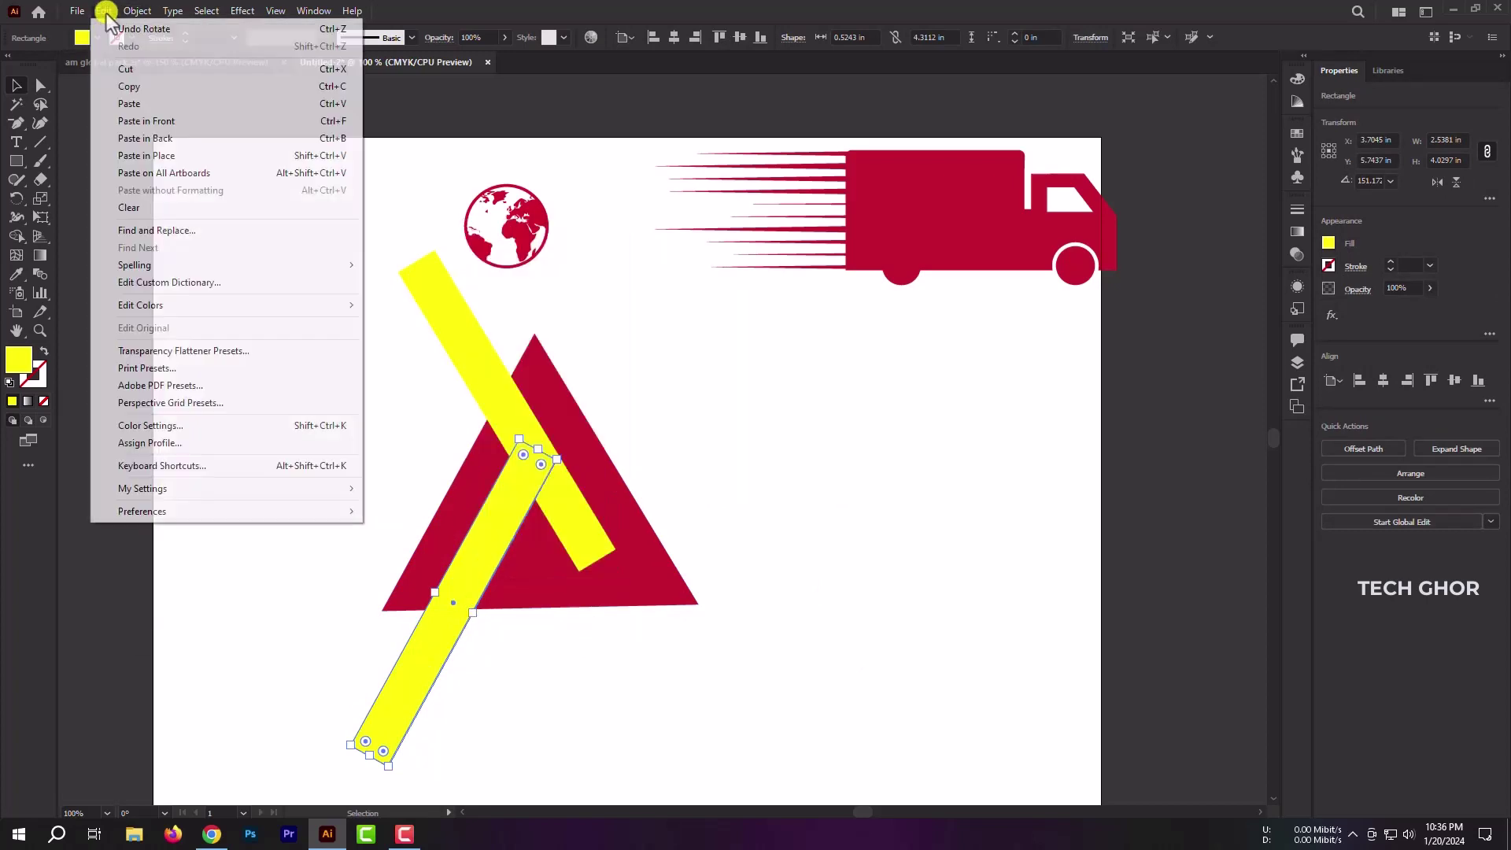
click(154, 120)
mouse_move(487, 536)
mouse_down()
mouse_move(857, 441)
mouse_move(892, 607)
mouse_up()
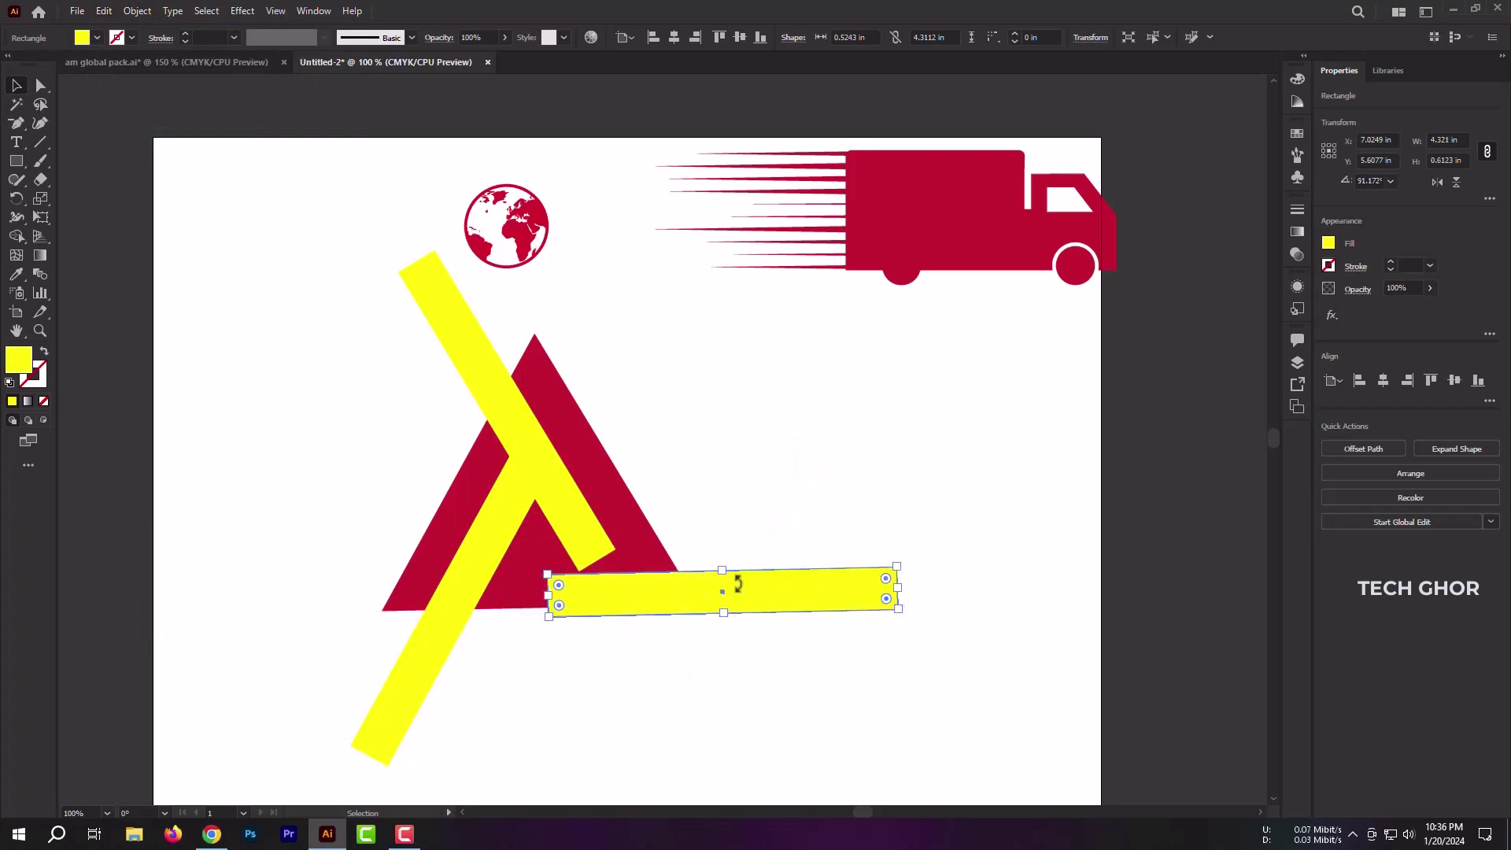
drag(729, 595, 666, 549)
click(894, 603)
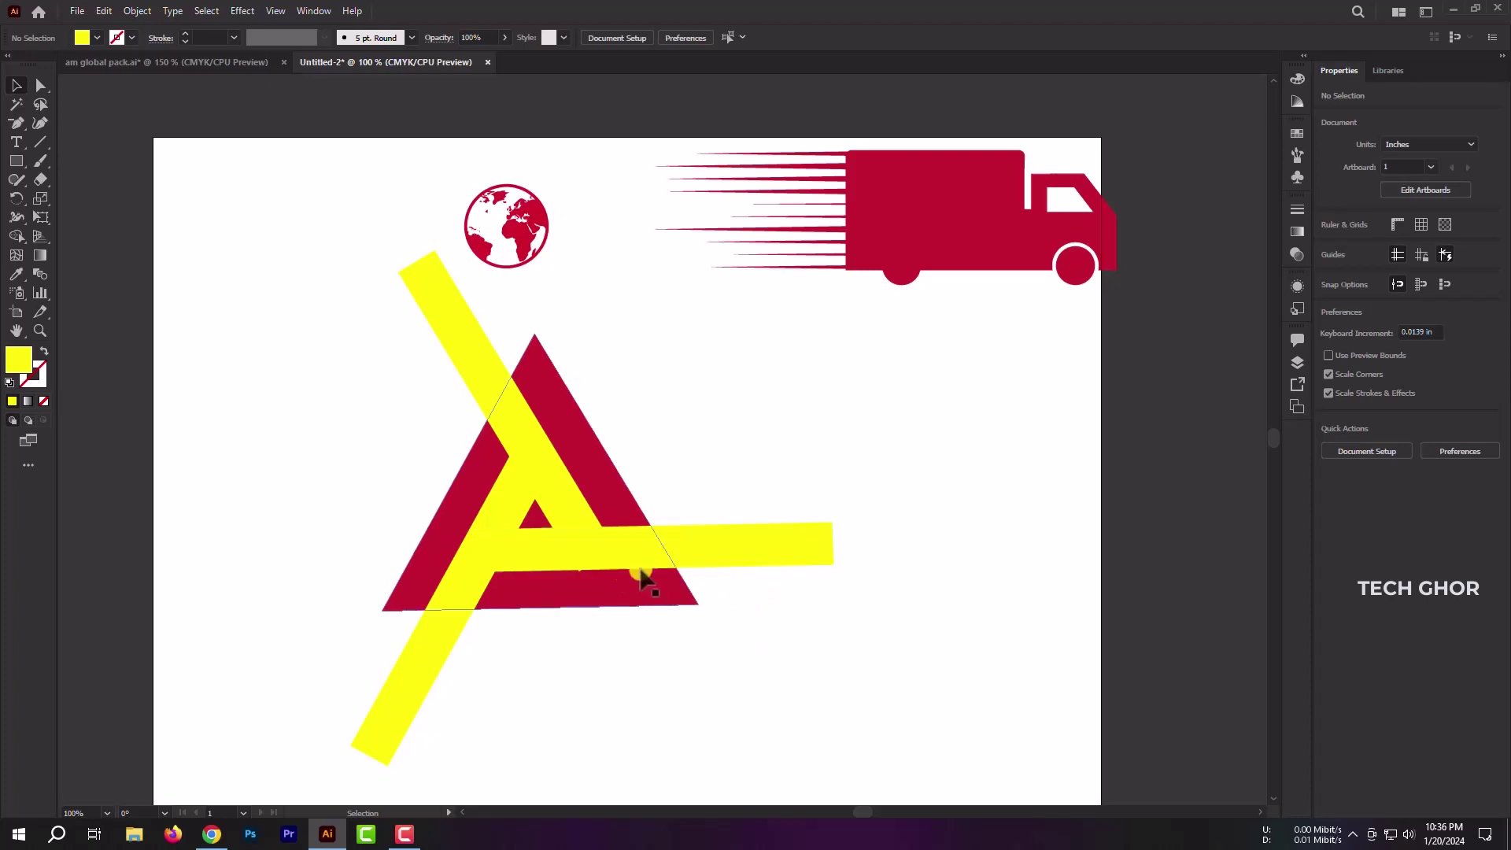
Step: Nudge the yellow bar into place and bring the diagonal bar in front of the horizontal bar
scroll(622, 598, up, 2)
drag(636, 605, 624, 567)
scroll(634, 606, up, 3)
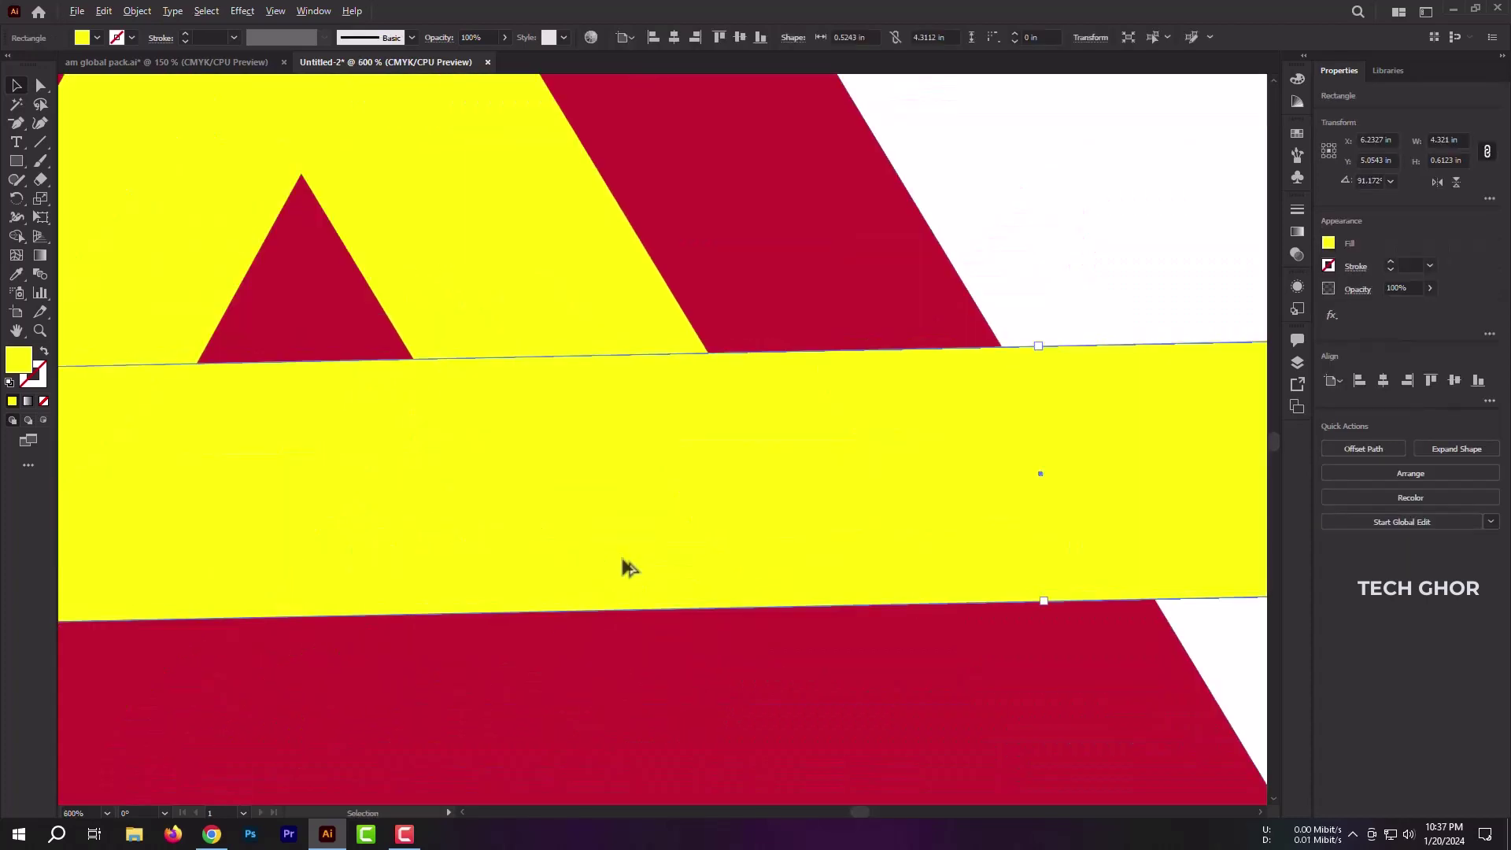
key(ctrl+1)
click(841, 628)
click(610, 512)
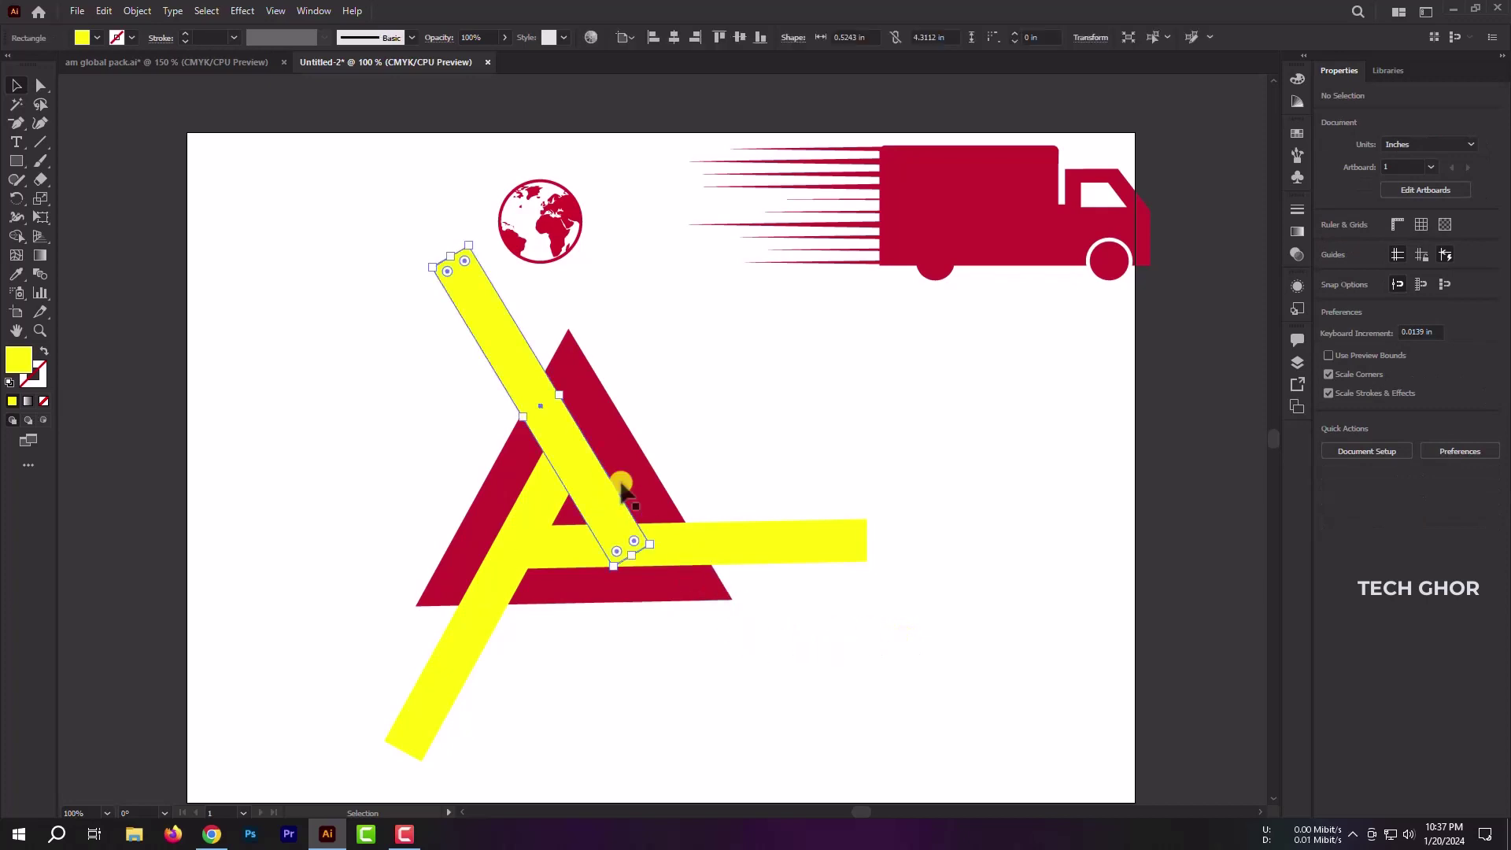
key(ctrl+shift+bracketright)
Step: Fine-tune the diagonal yellow bar's position so it lines up with the horizontal bar
click(664, 615)
scroll(598, 500, up, 2)
drag(598, 500, 604, 494)
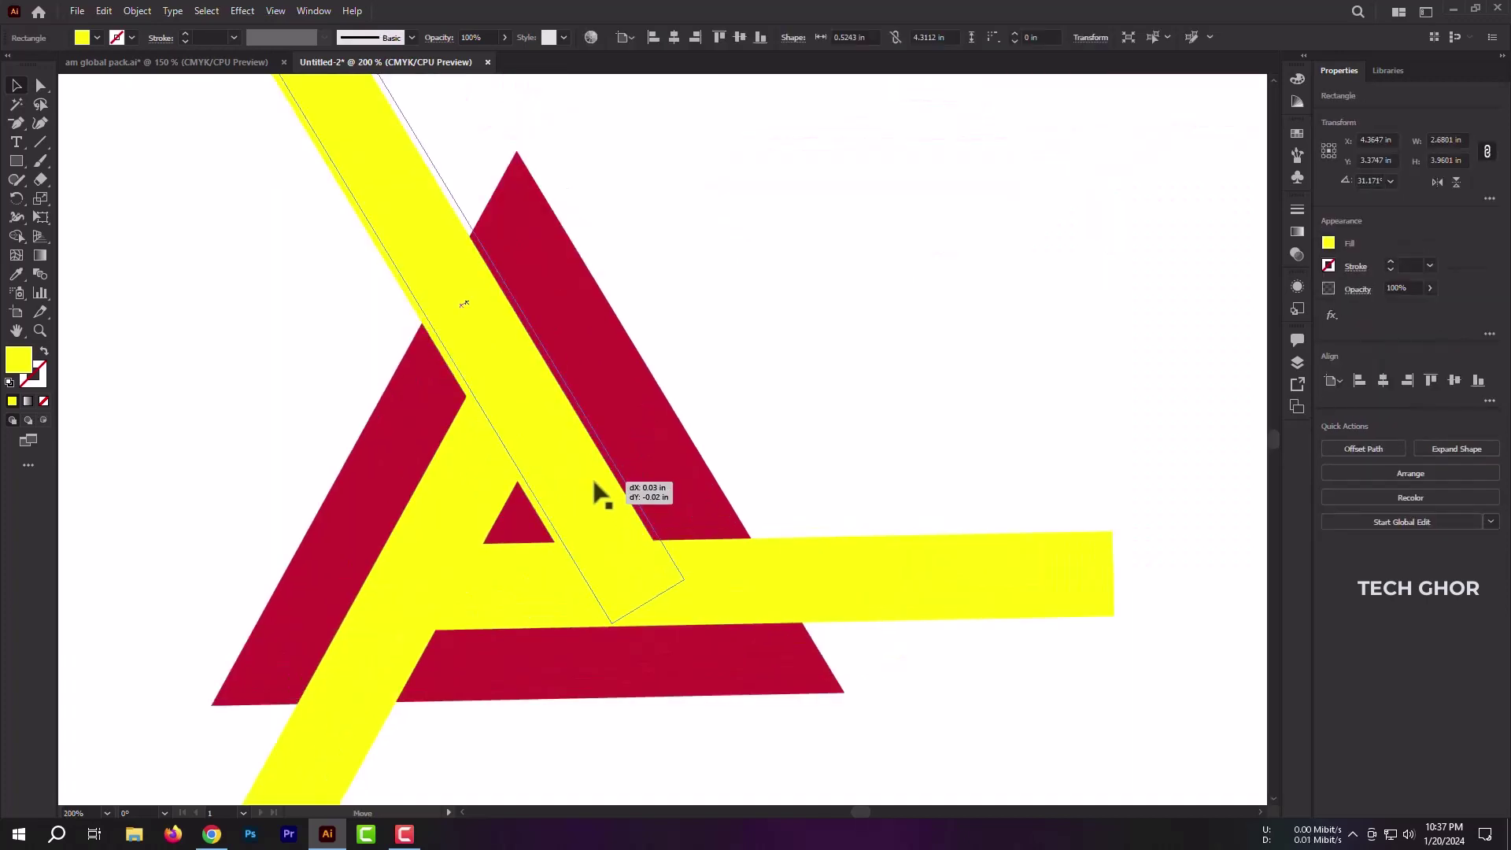
click(768, 702)
drag(616, 551, 616, 614)
scroll(618, 614, up, 3)
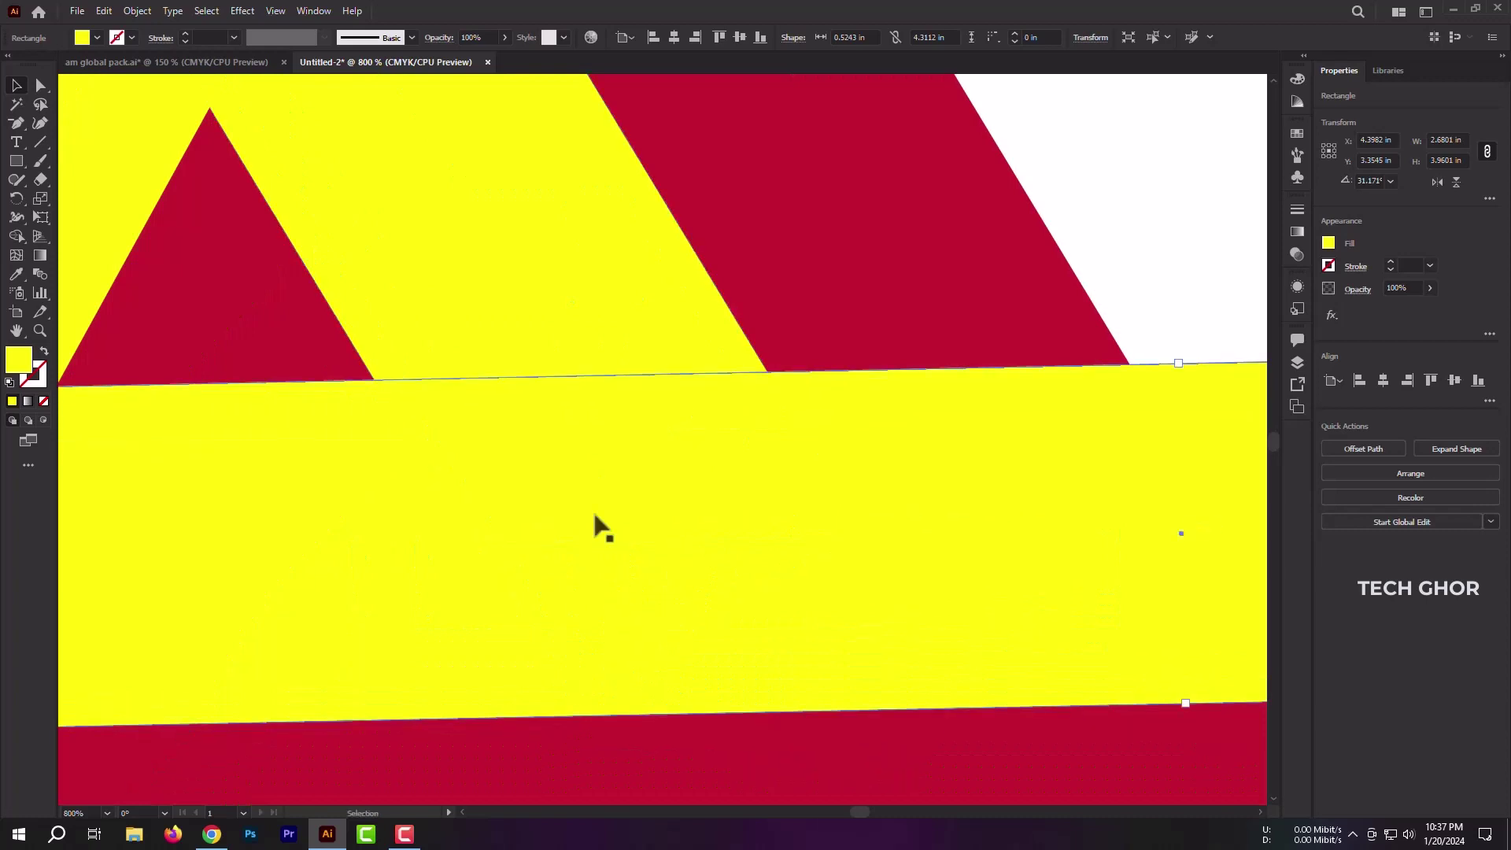
drag(573, 354, 572, 365)
Step: Copy and paste the horizontal yellow bar, placing the spare copy below the truck
scroll(674, 438, down, 3)
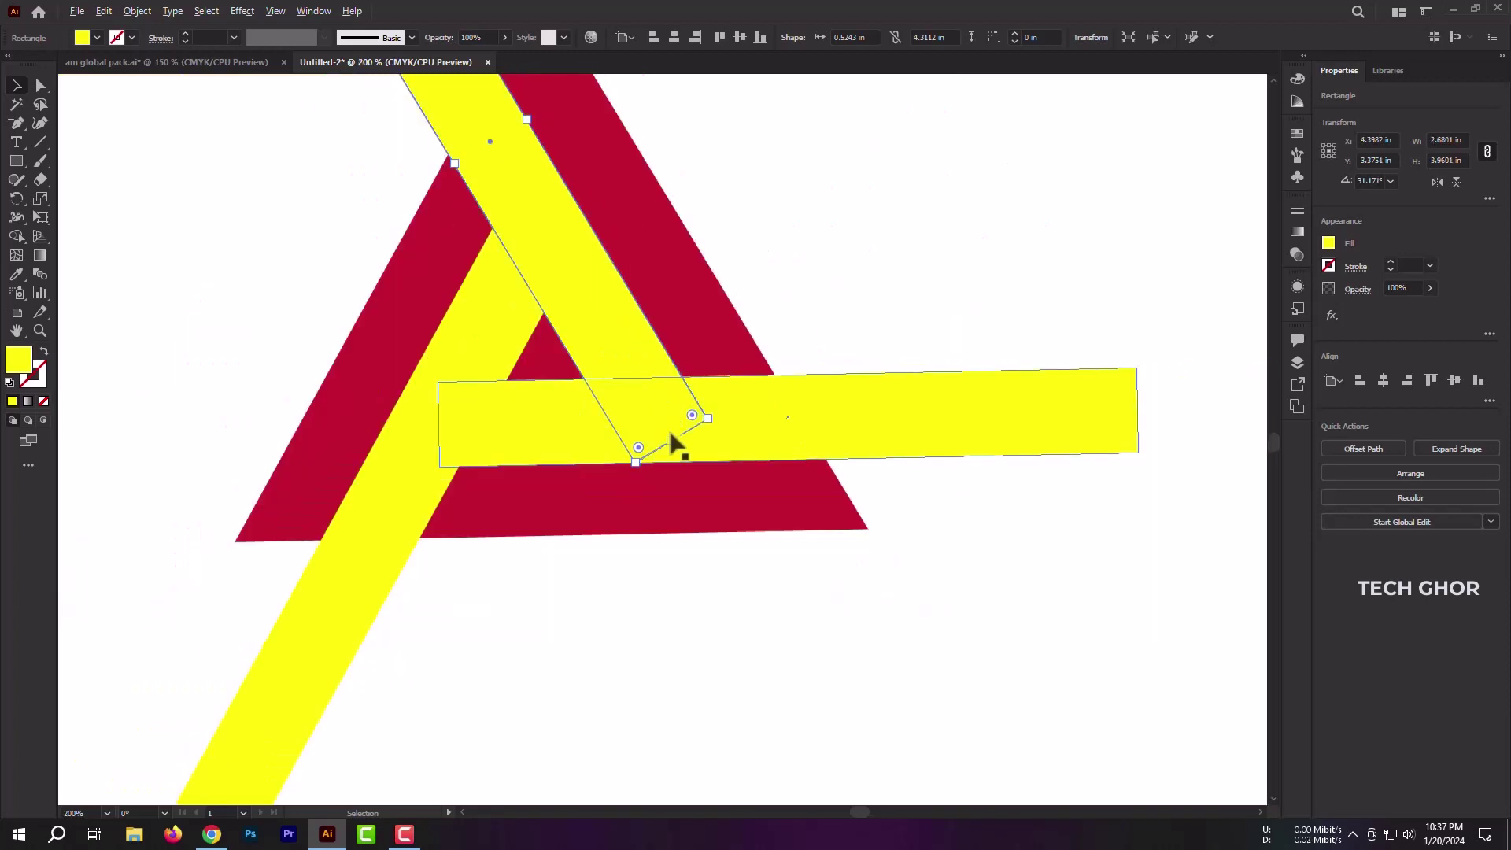
scroll(791, 535, down, 3)
click(791, 536)
right_click(810, 520)
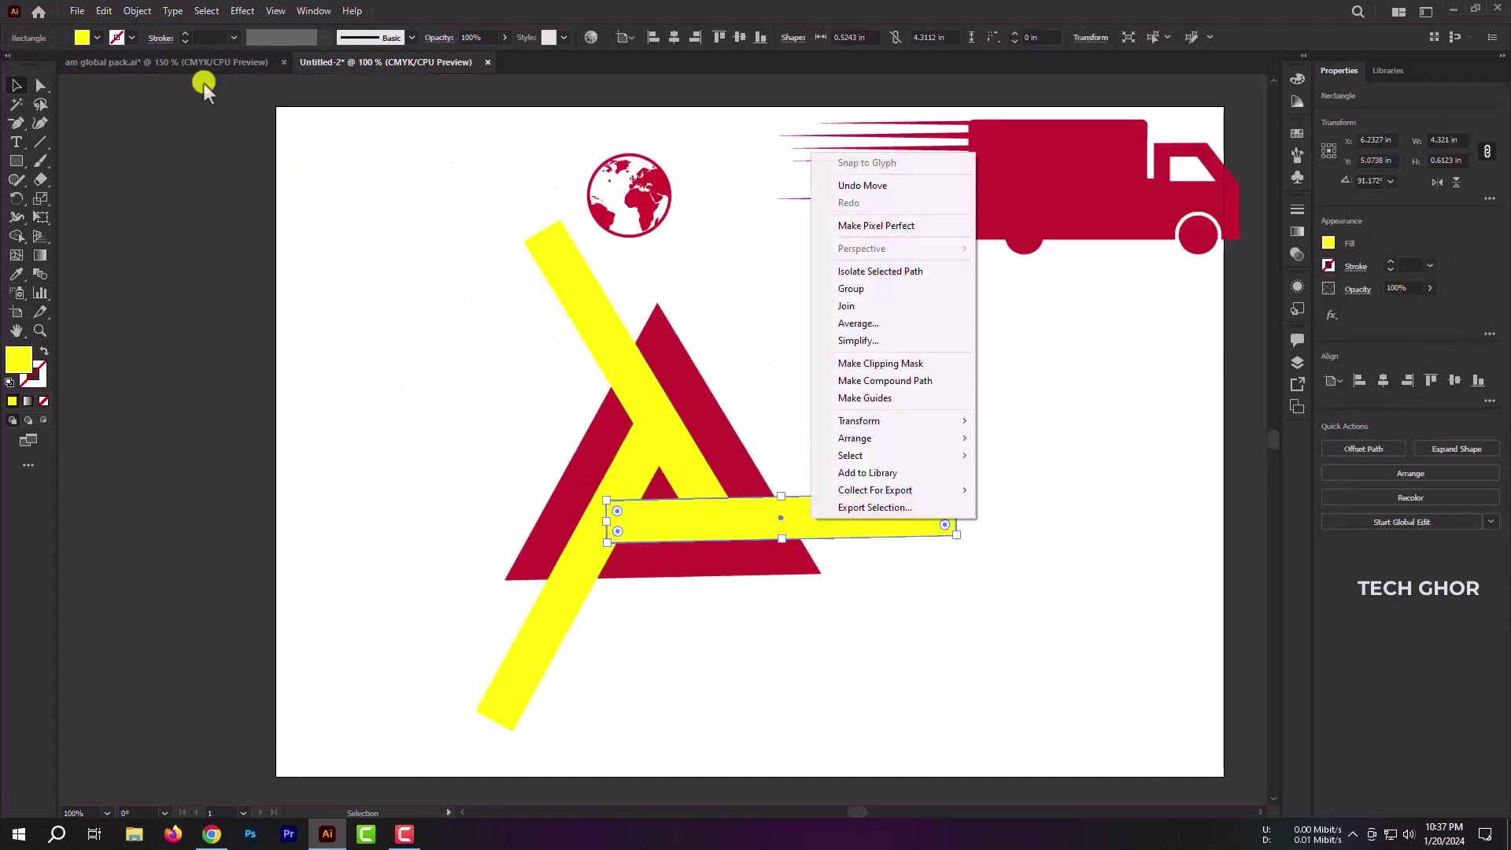
click(103, 10)
click(103, 10)
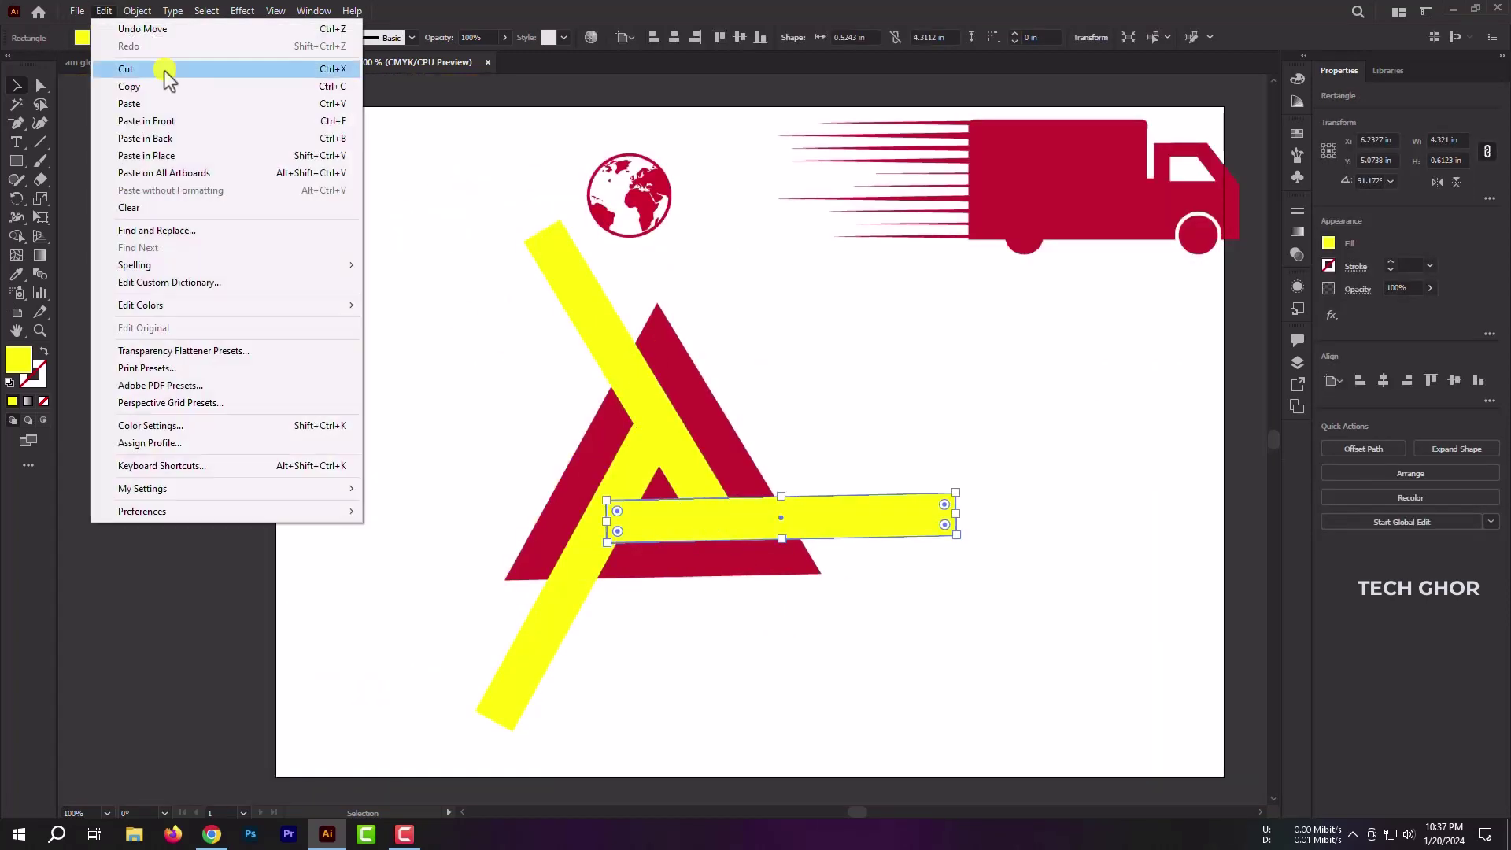
click(163, 85)
key(ctrl+v)
drag(708, 437, 1036, 327)
click(1068, 489)
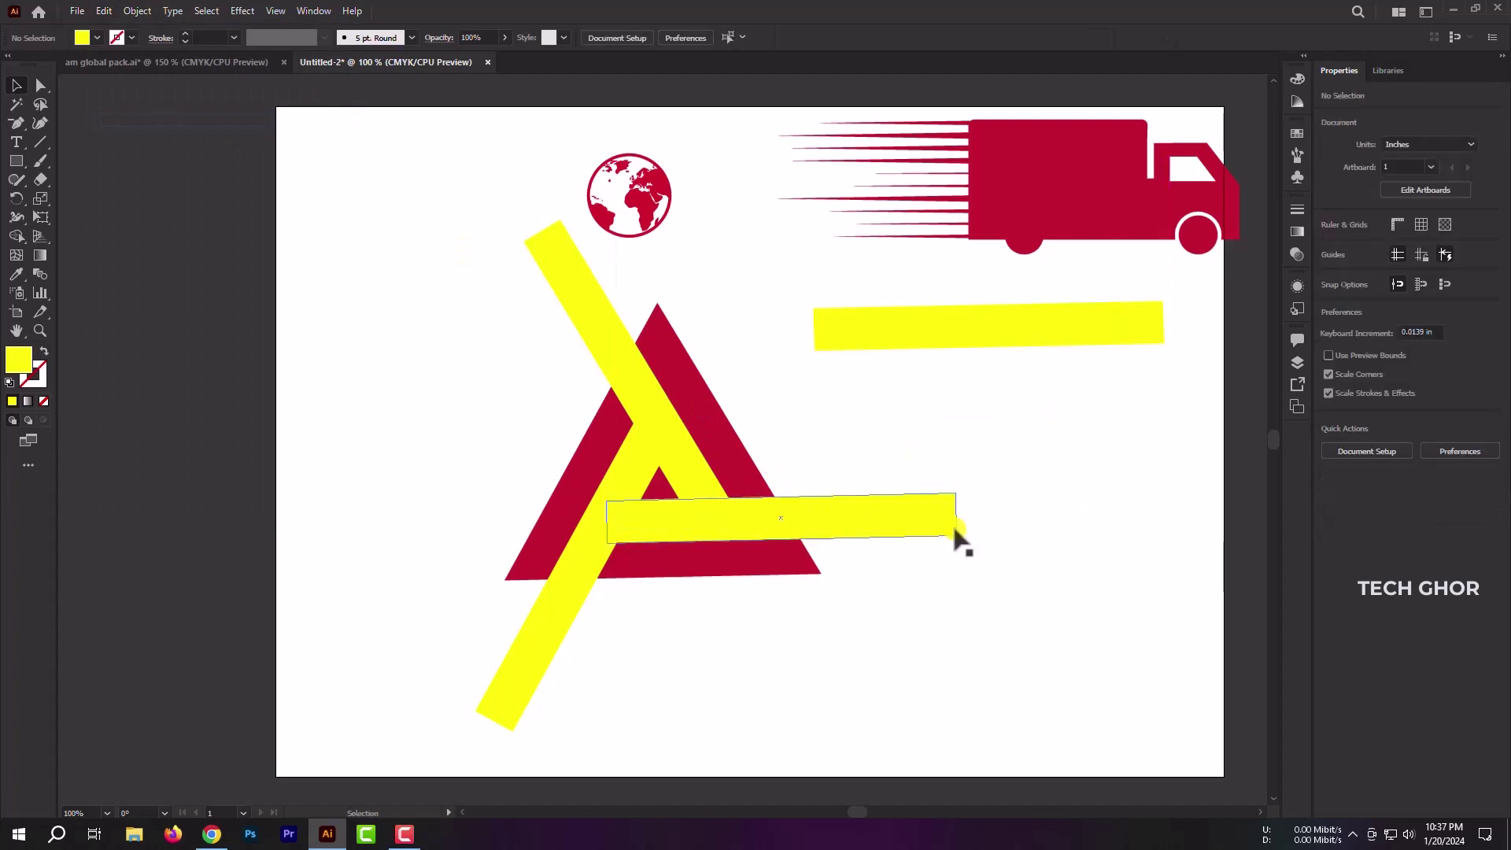
alt+scroll(748, 526, up, 2)
alt+scroll(1027, 598, down, 2)
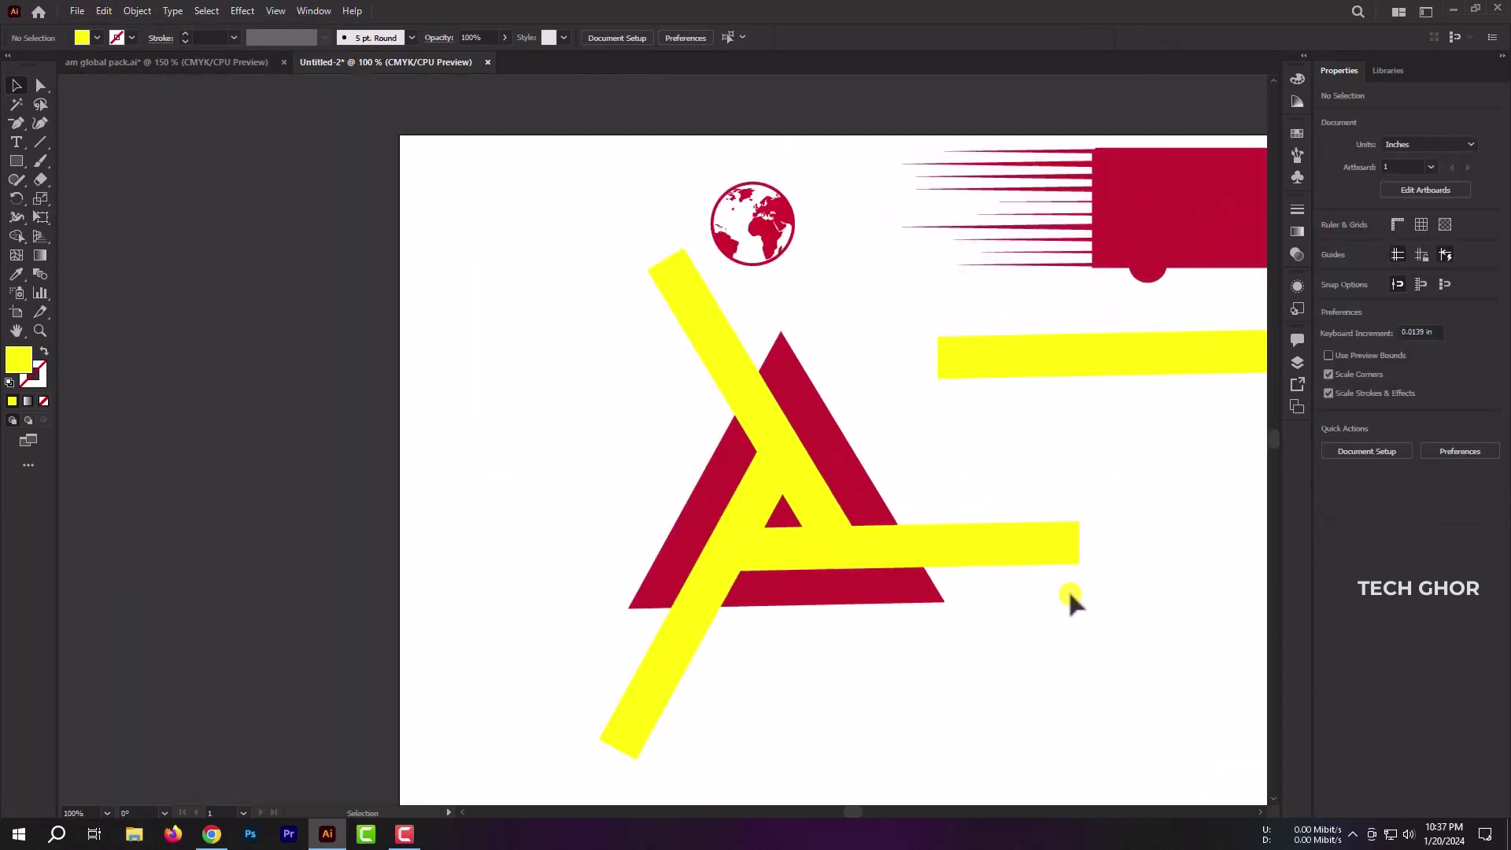
Step: Drag the diagonal bar's end corner flush onto the horizontal bar's edge, then marquee-select the triangle and bars
click(622, 533)
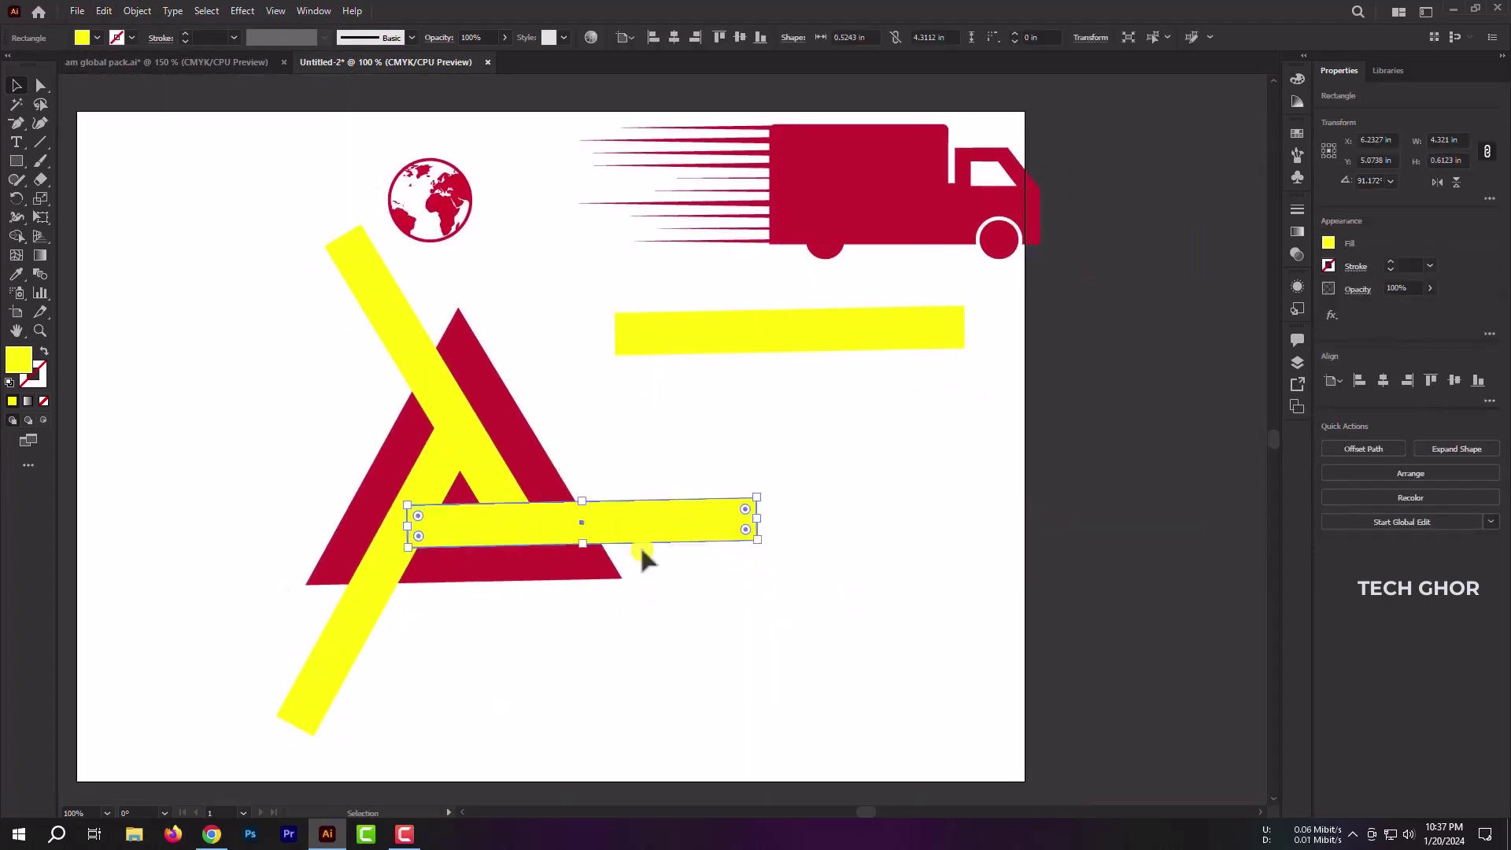
click(522, 673)
alt+scroll(550, 523, up, 2)
click(472, 472)
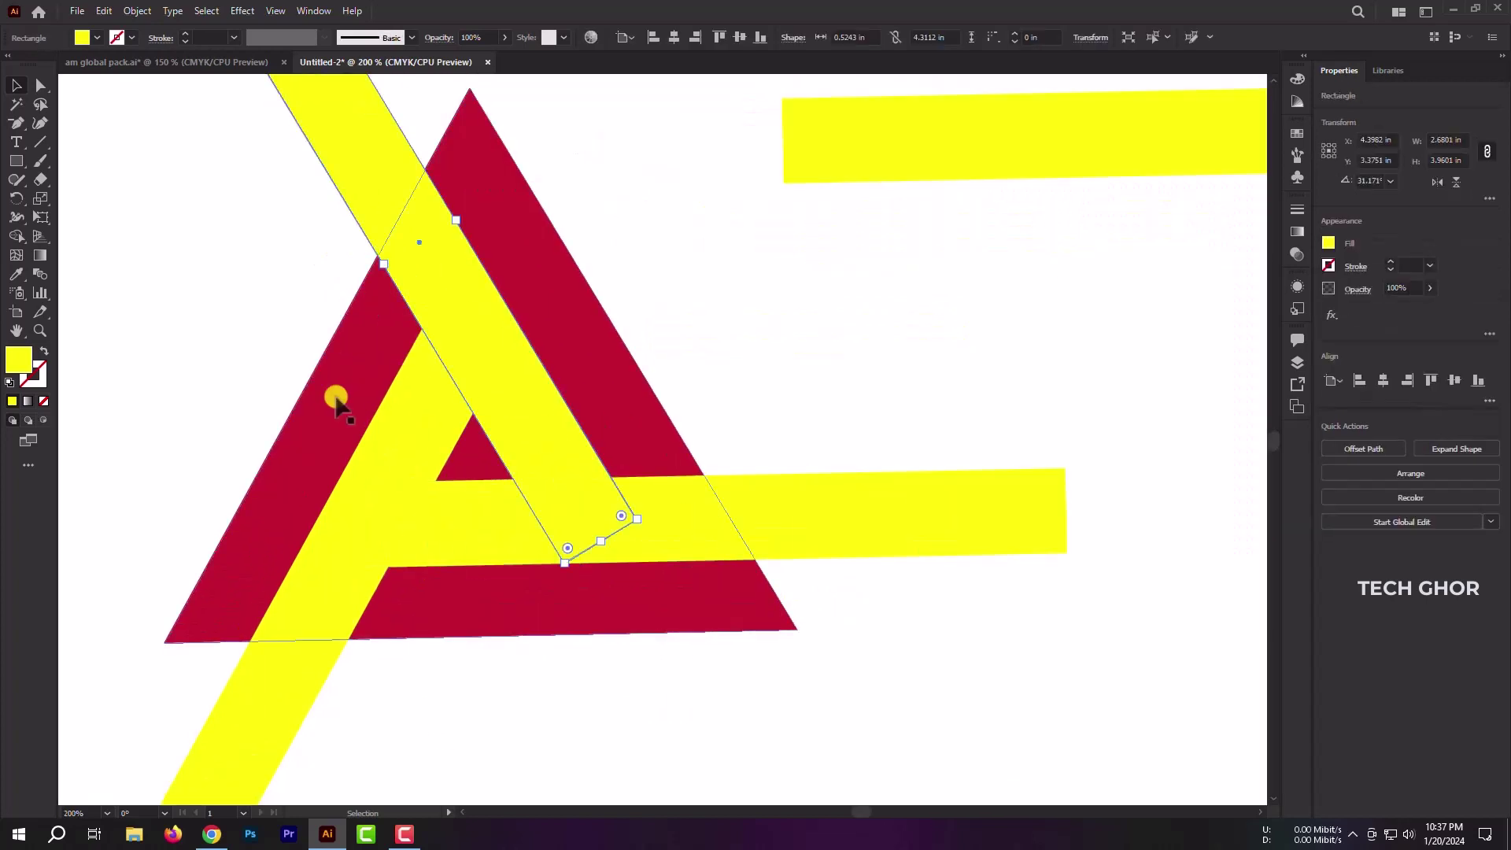
alt+scroll(555, 524, up, 2)
alt+scroll(555, 523, up, 1)
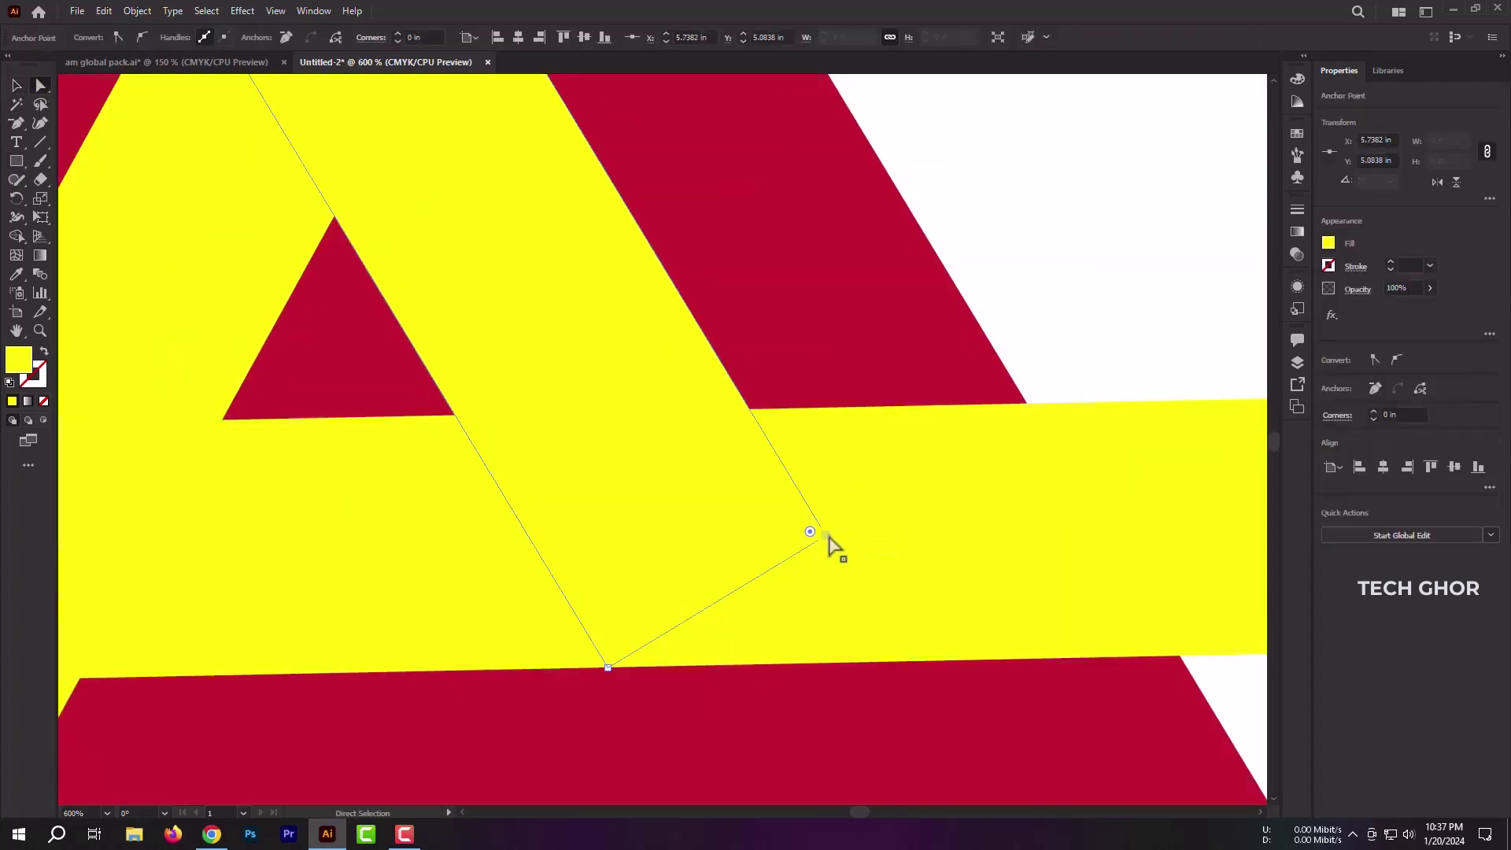
mouse_move(824, 537)
mouse_down()
mouse_move(909, 665)
mouse_move(898, 658)
mouse_up()
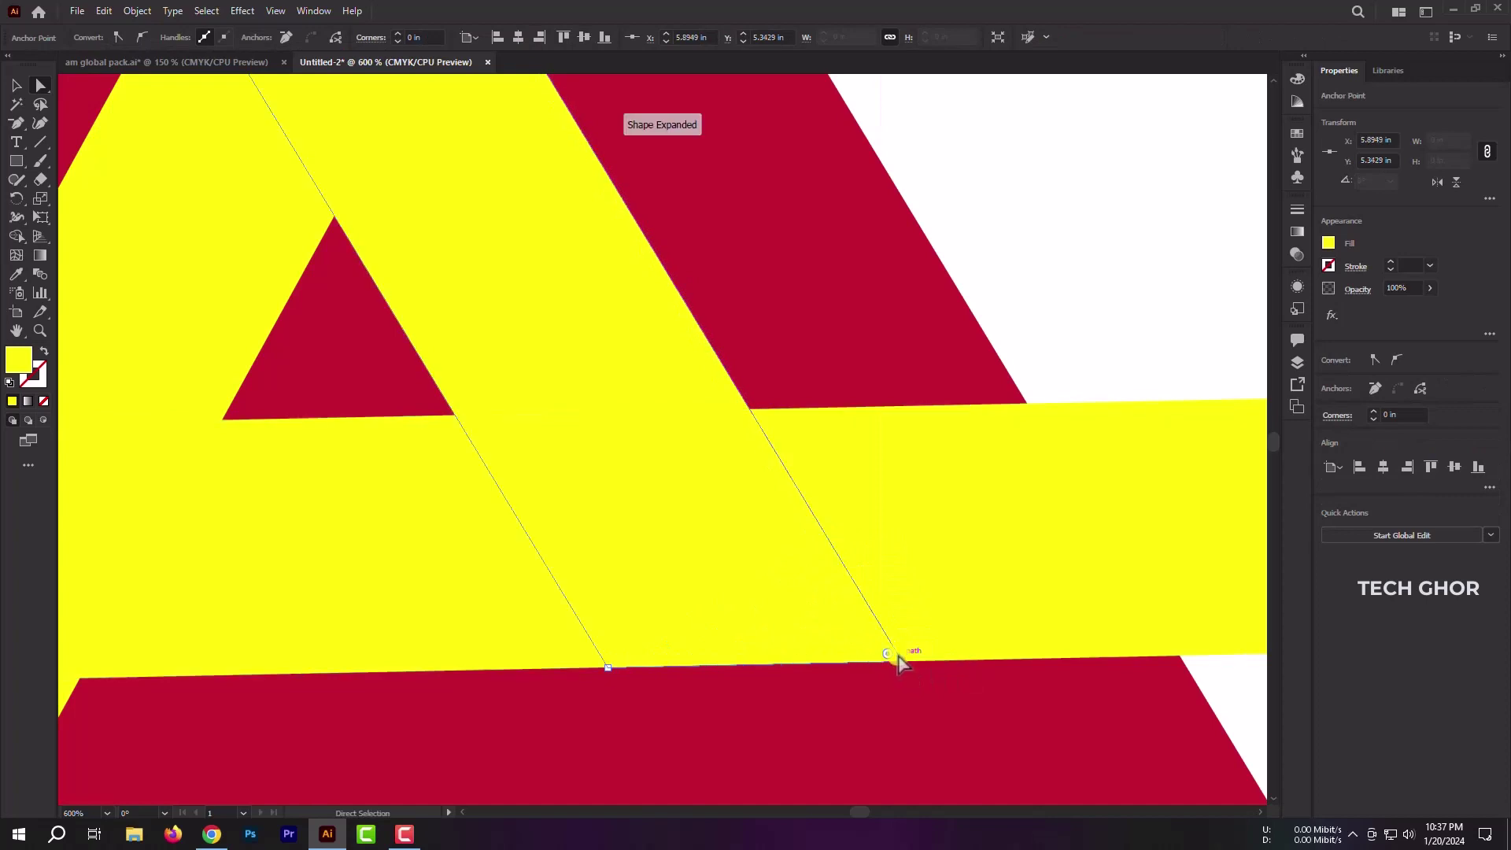
alt+scroll(898, 658, down, 4)
click(495, 394)
drag(492, 391, 947, 714)
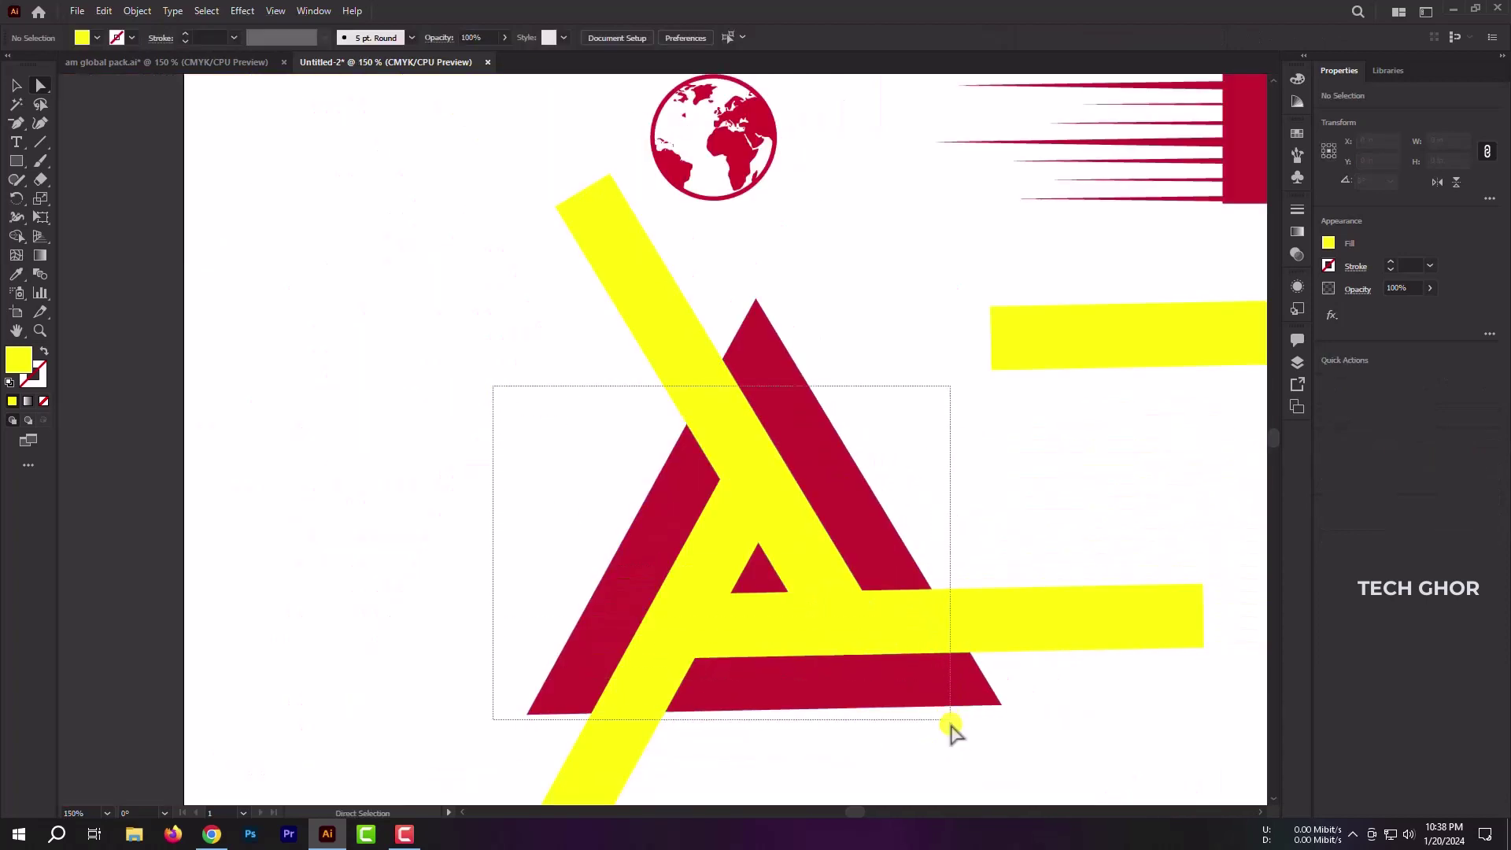
Step: With Shape Builder, merge the triangle and bar regions and delete the leftover diagonal strip and bar end
click(16, 237)
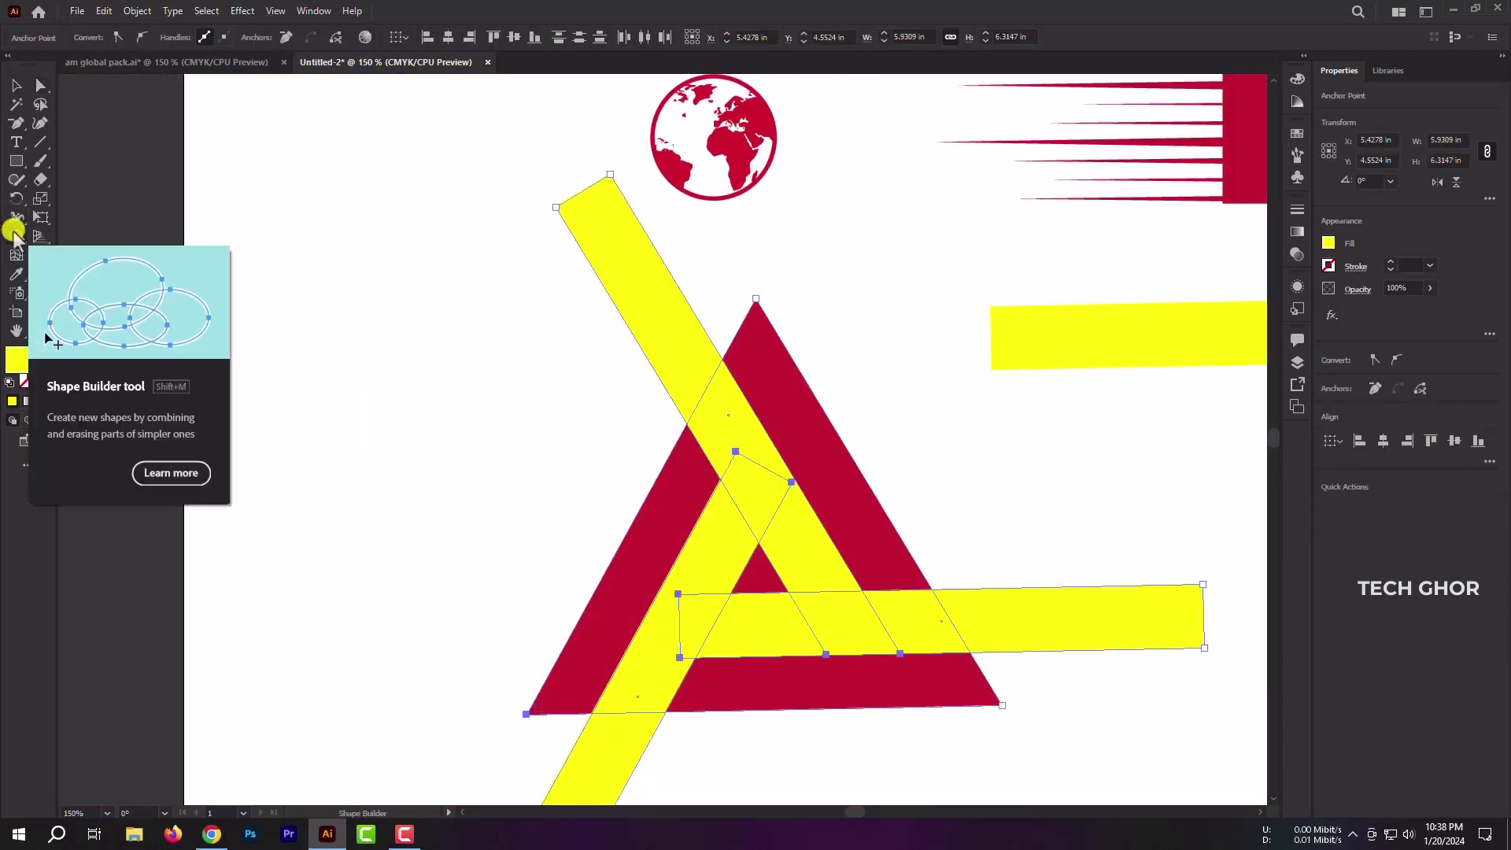
alt+drag(755, 495, 624, 728)
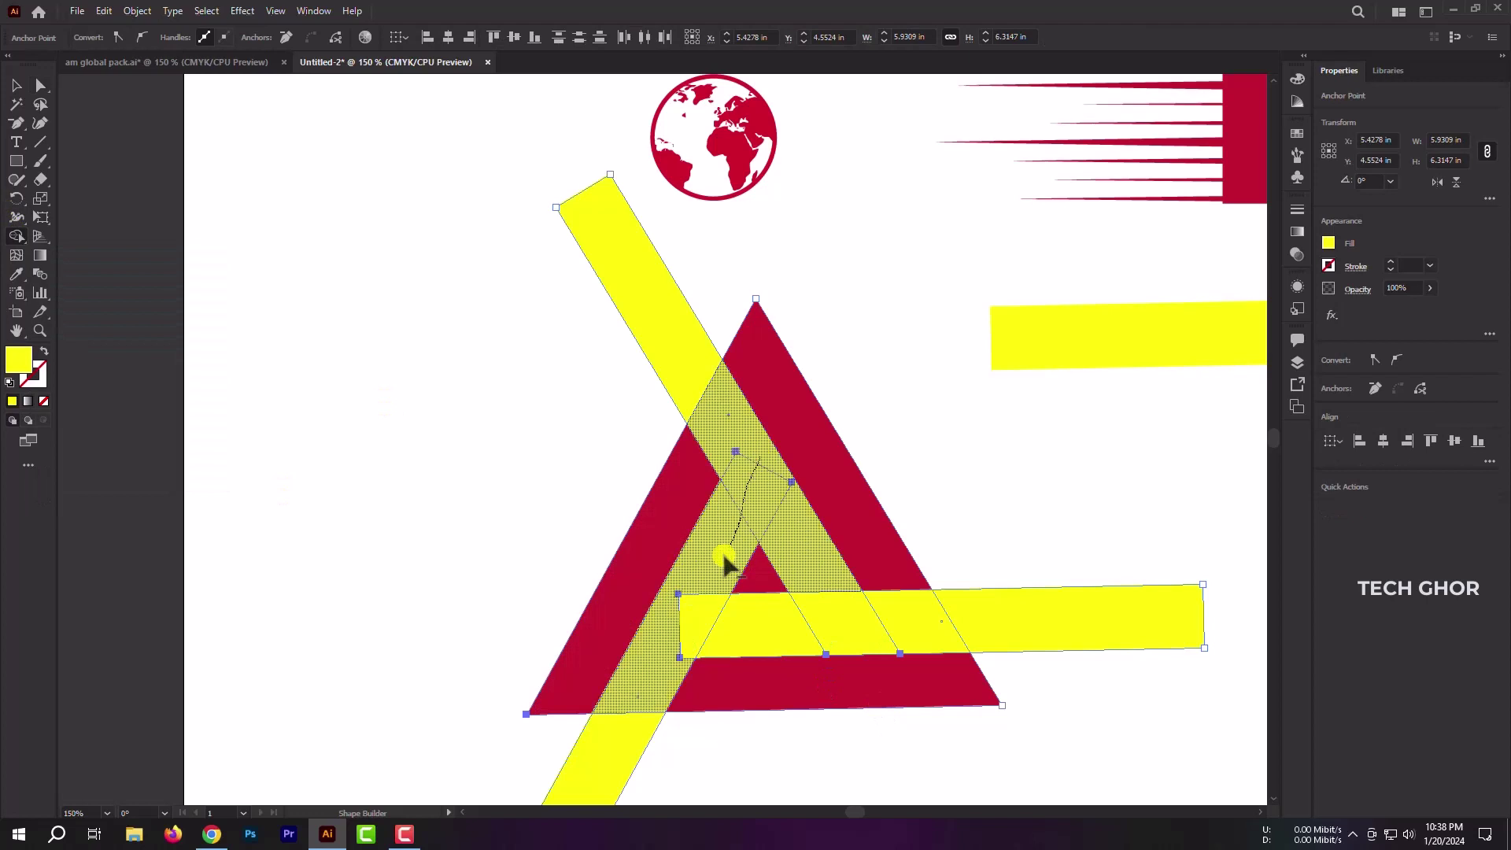
drag(800, 611, 904, 580)
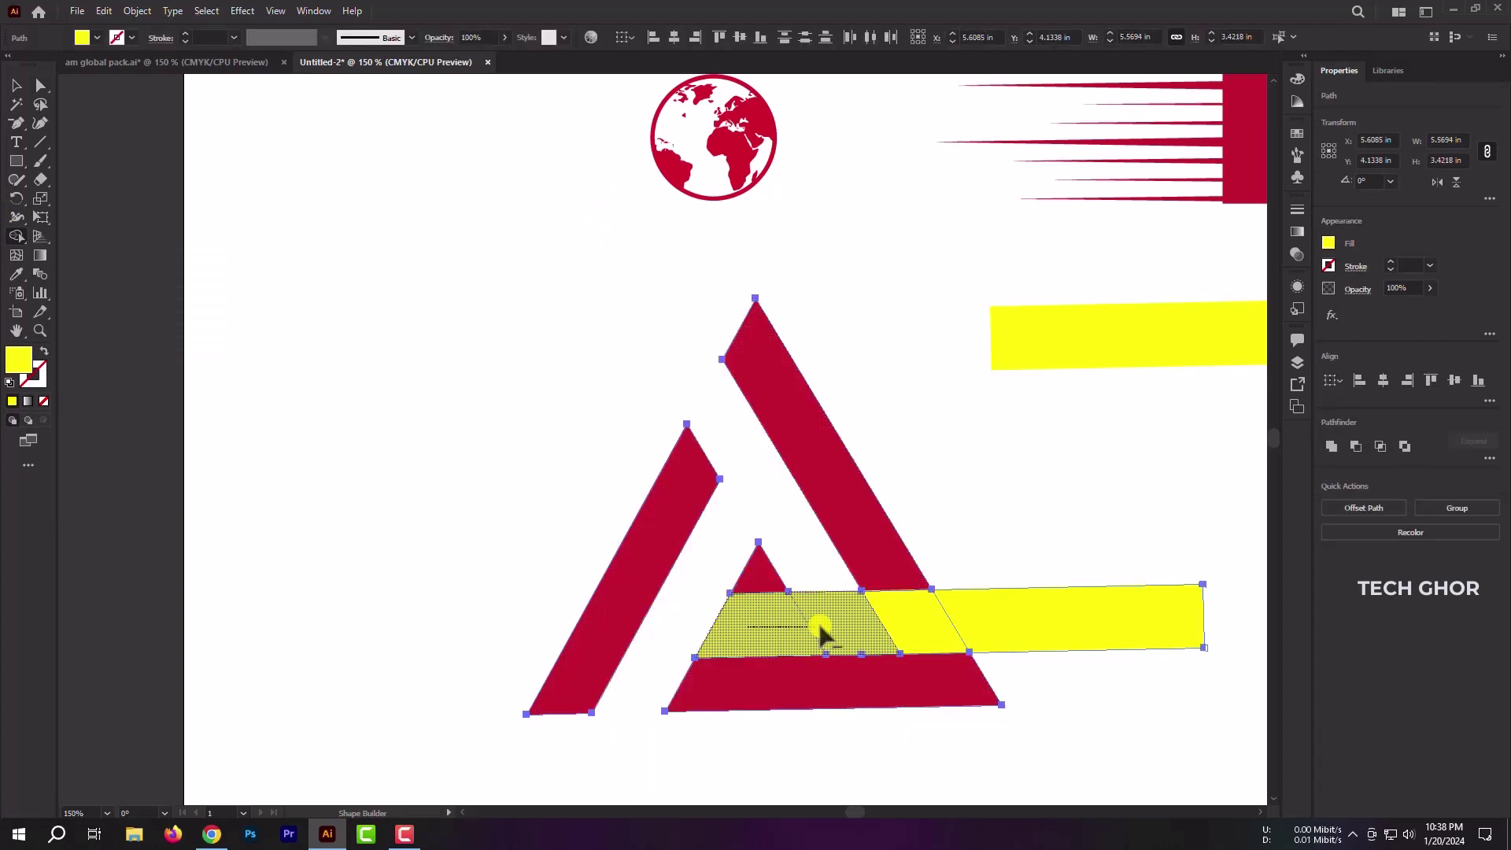
alt+click(1012, 638)
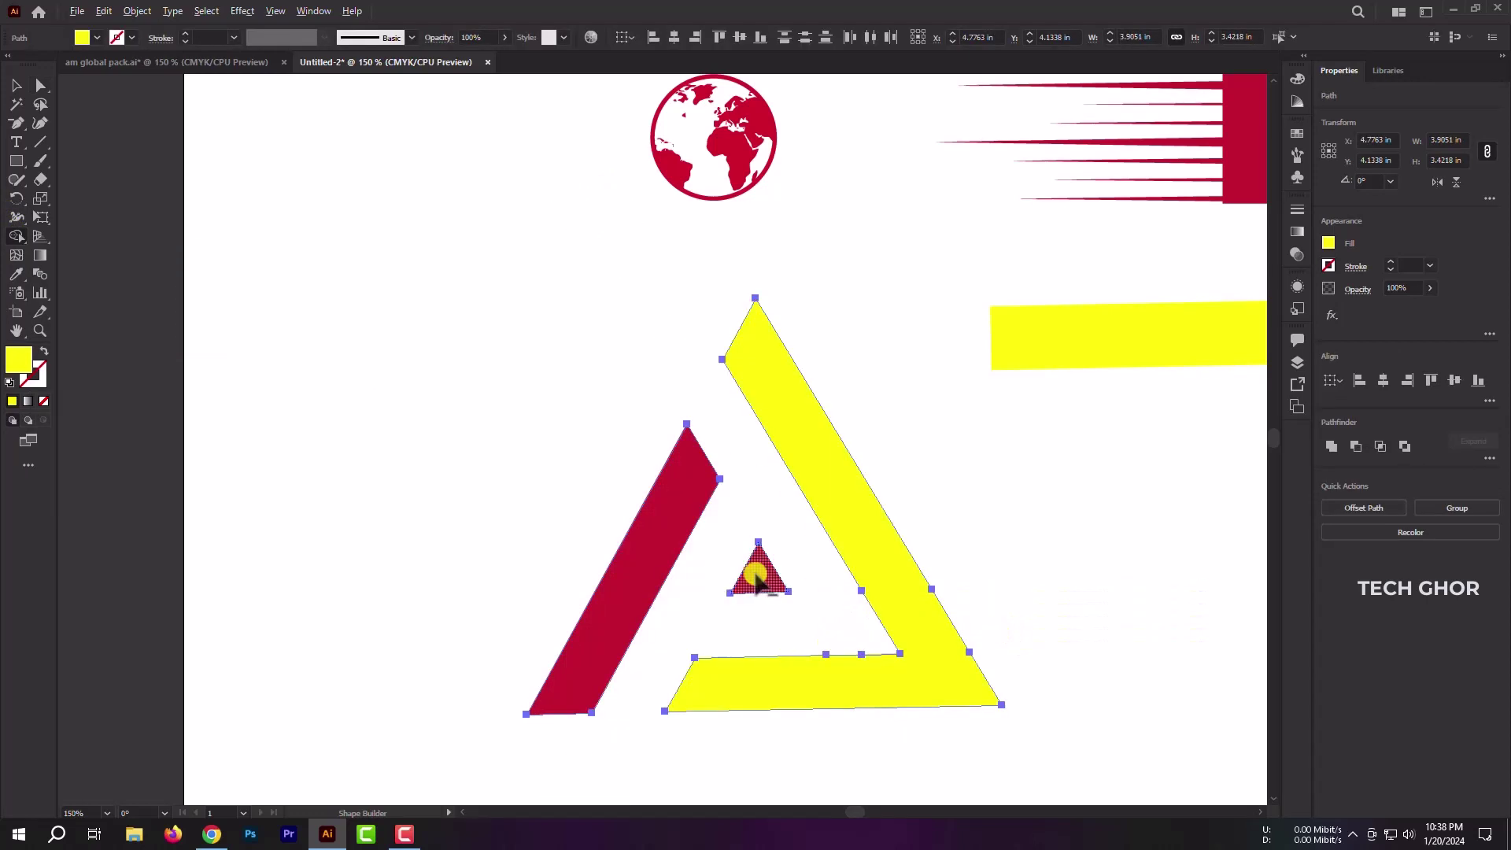
scroll(750, 576, down, 1)
drag(674, 589, 809, 653)
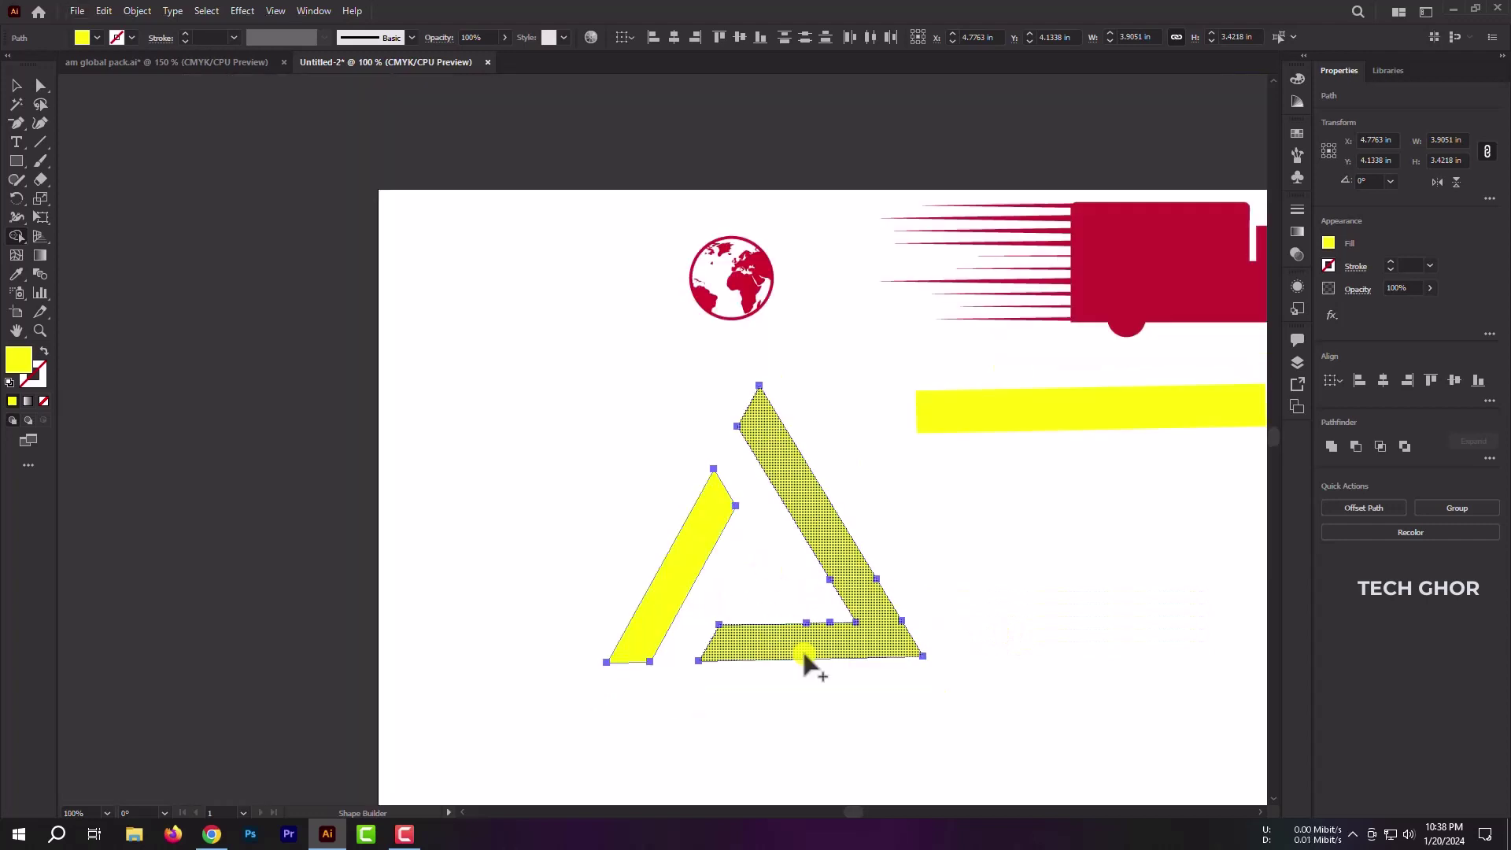
key(v)
click(845, 689)
scroll(924, 669, down, 1)
Step: Fill both triangle pieces with the truck's red using the Eyedropper
drag(701, 559, 922, 672)
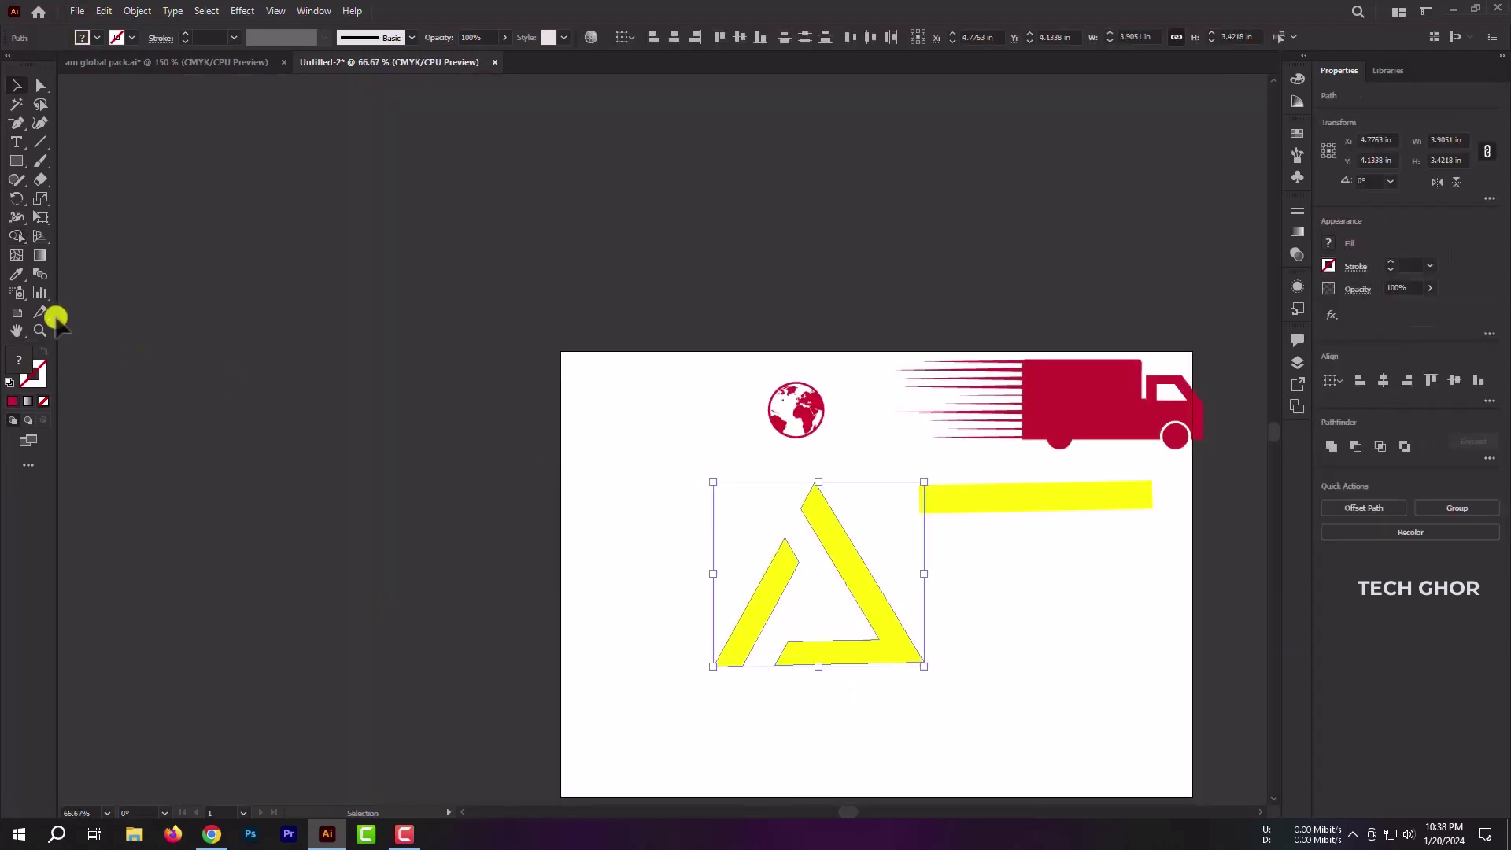
click(16, 274)
click(1117, 370)
click(28, 84)
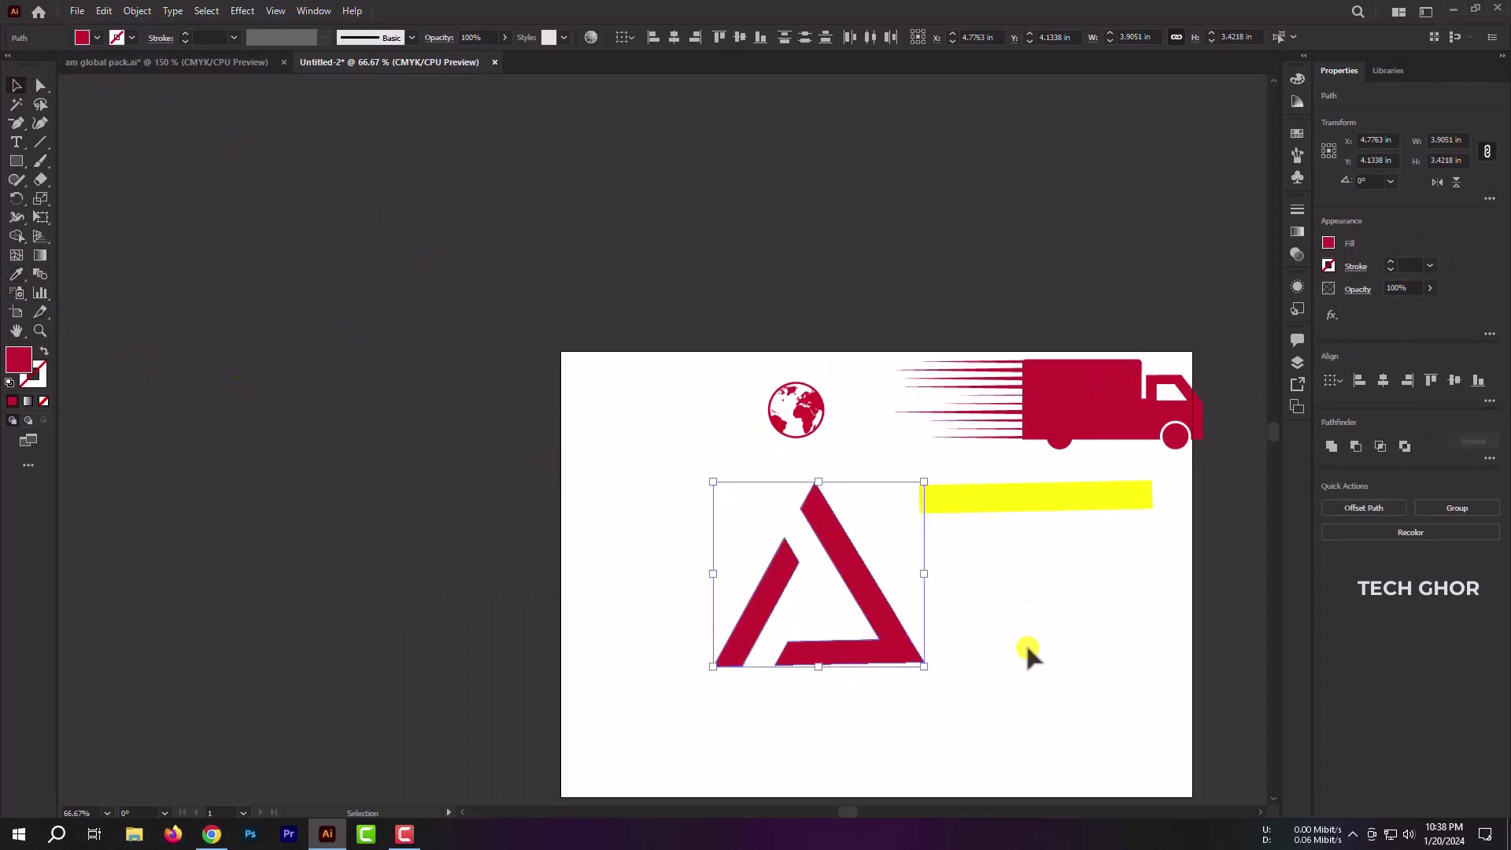
click(1023, 639)
Step: Group the red triangle pieces and move the group to the left
click(874, 657)
right_click(874, 657)
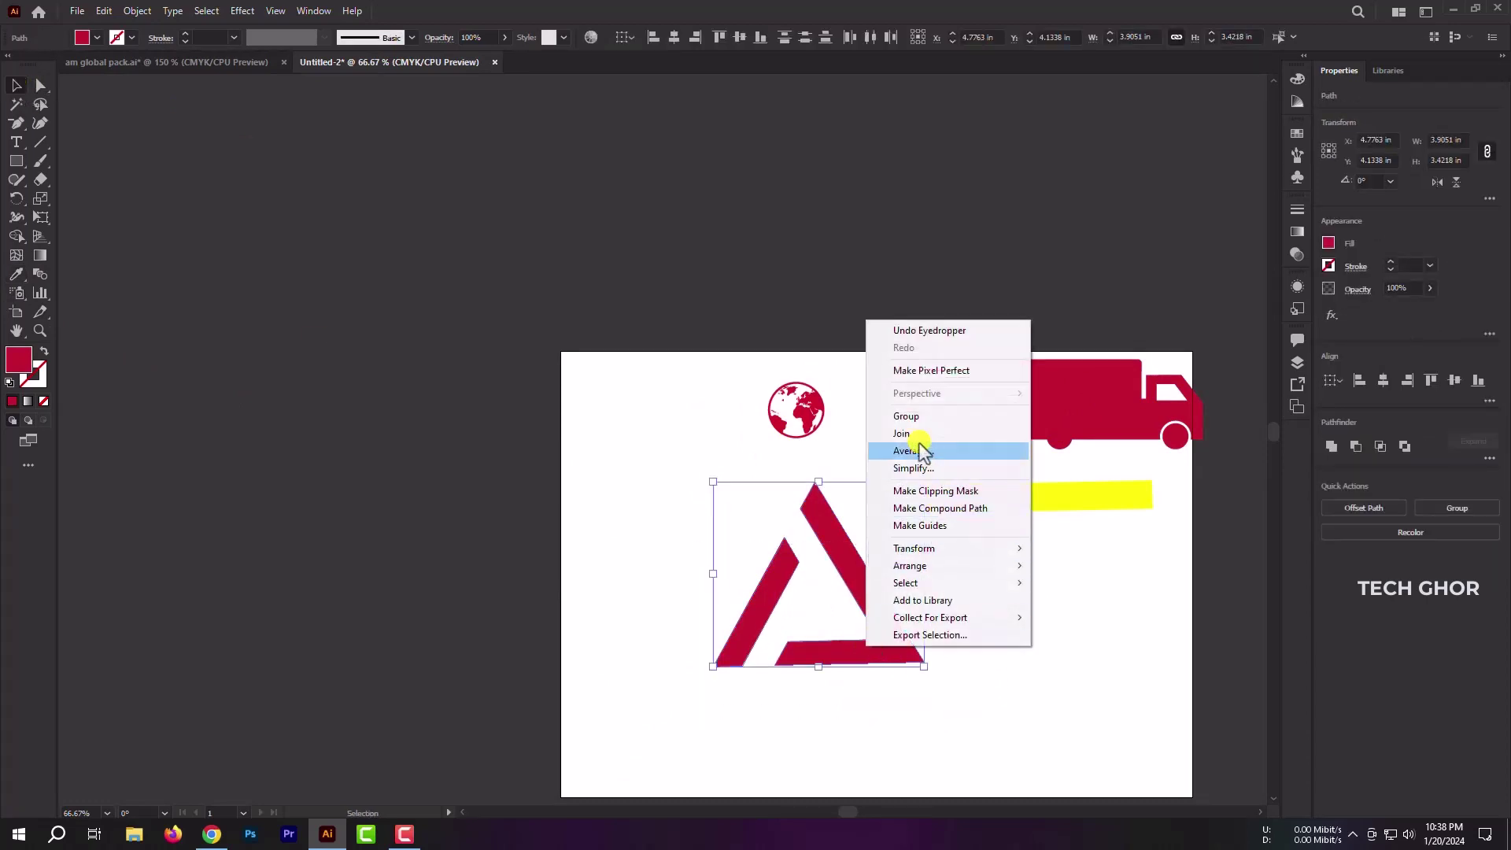
click(905, 442)
drag(872, 645, 725, 646)
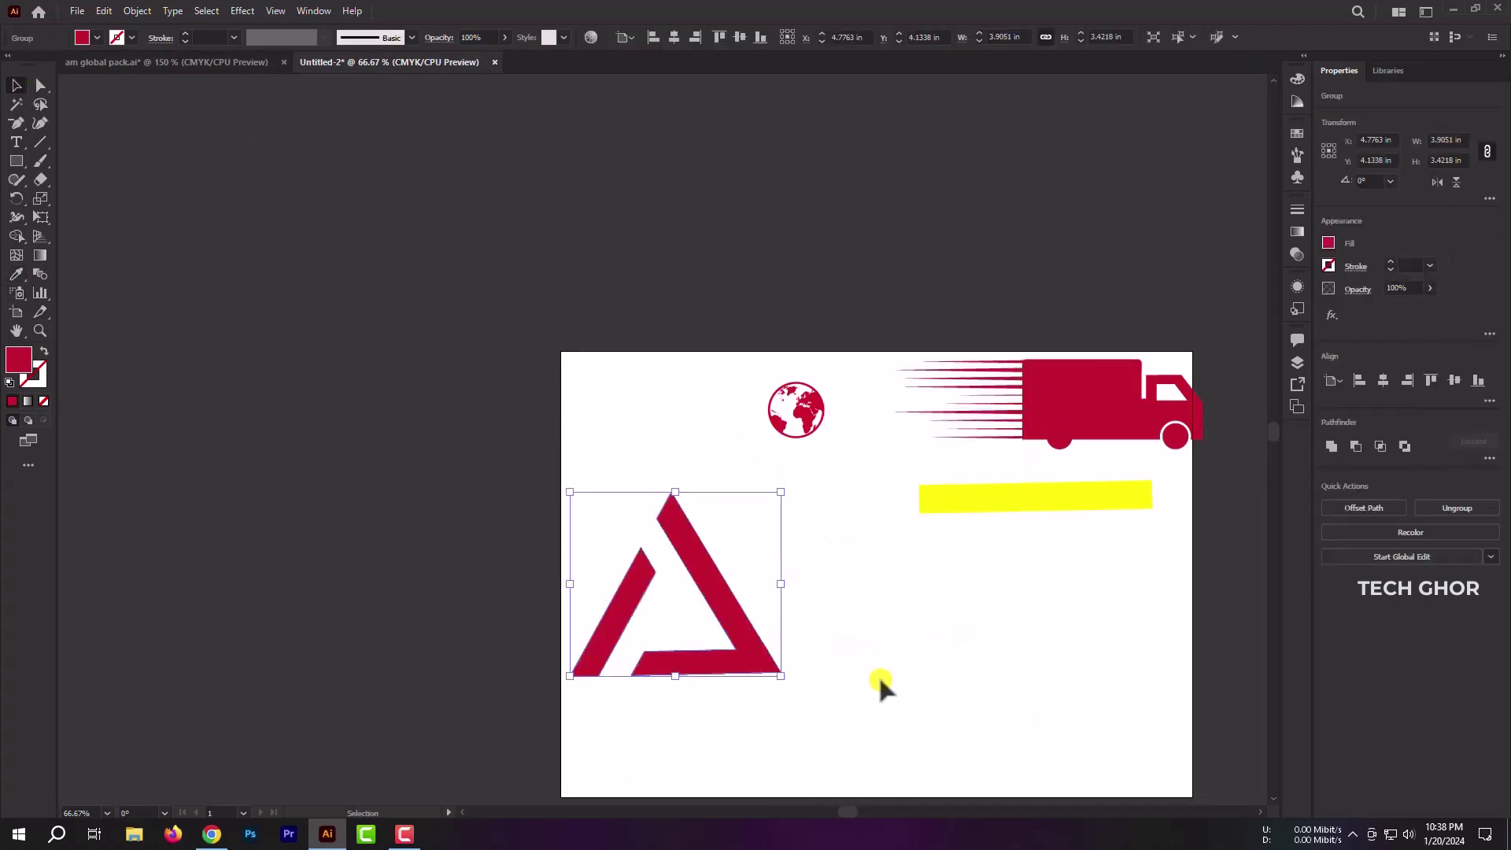
click(796, 641)
scroll(688, 627, up, 2)
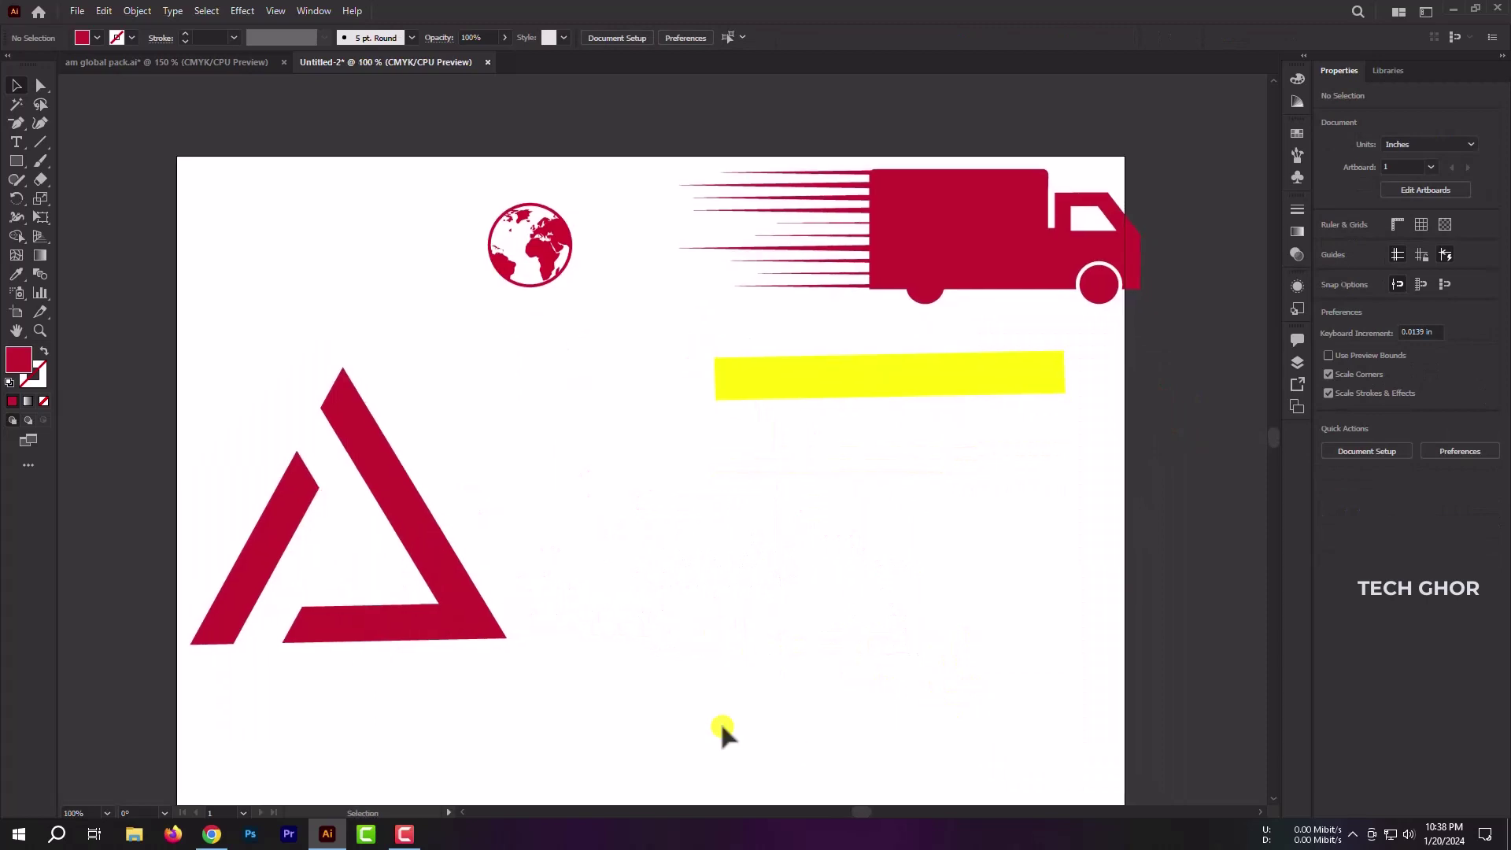
Step: Duplicate the spare yellow bar, rotate it upright, move it left and shorten it
click(876, 389)
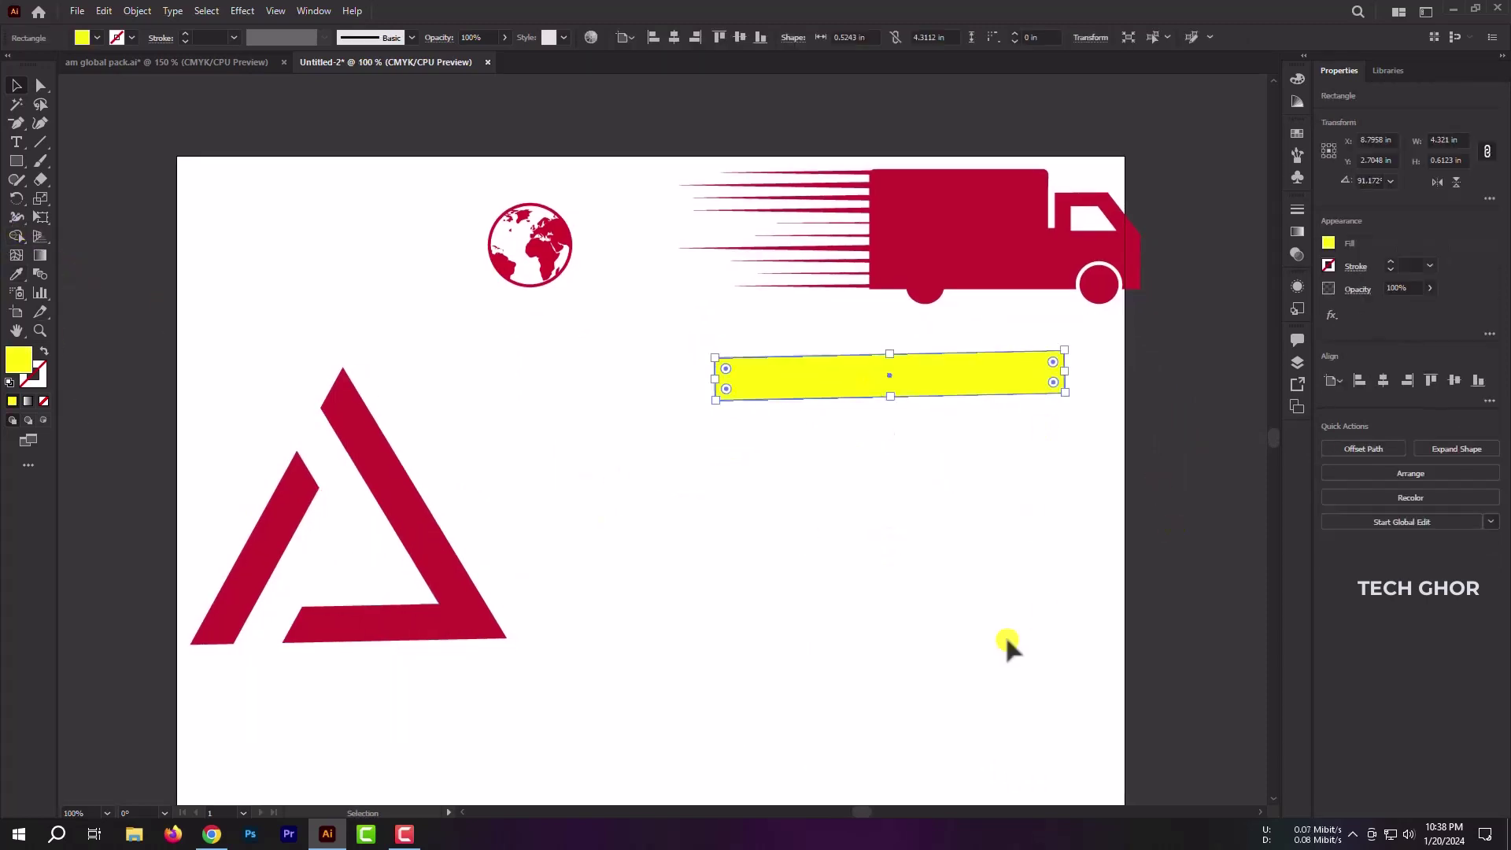
click(103, 11)
click(149, 86)
click(103, 11)
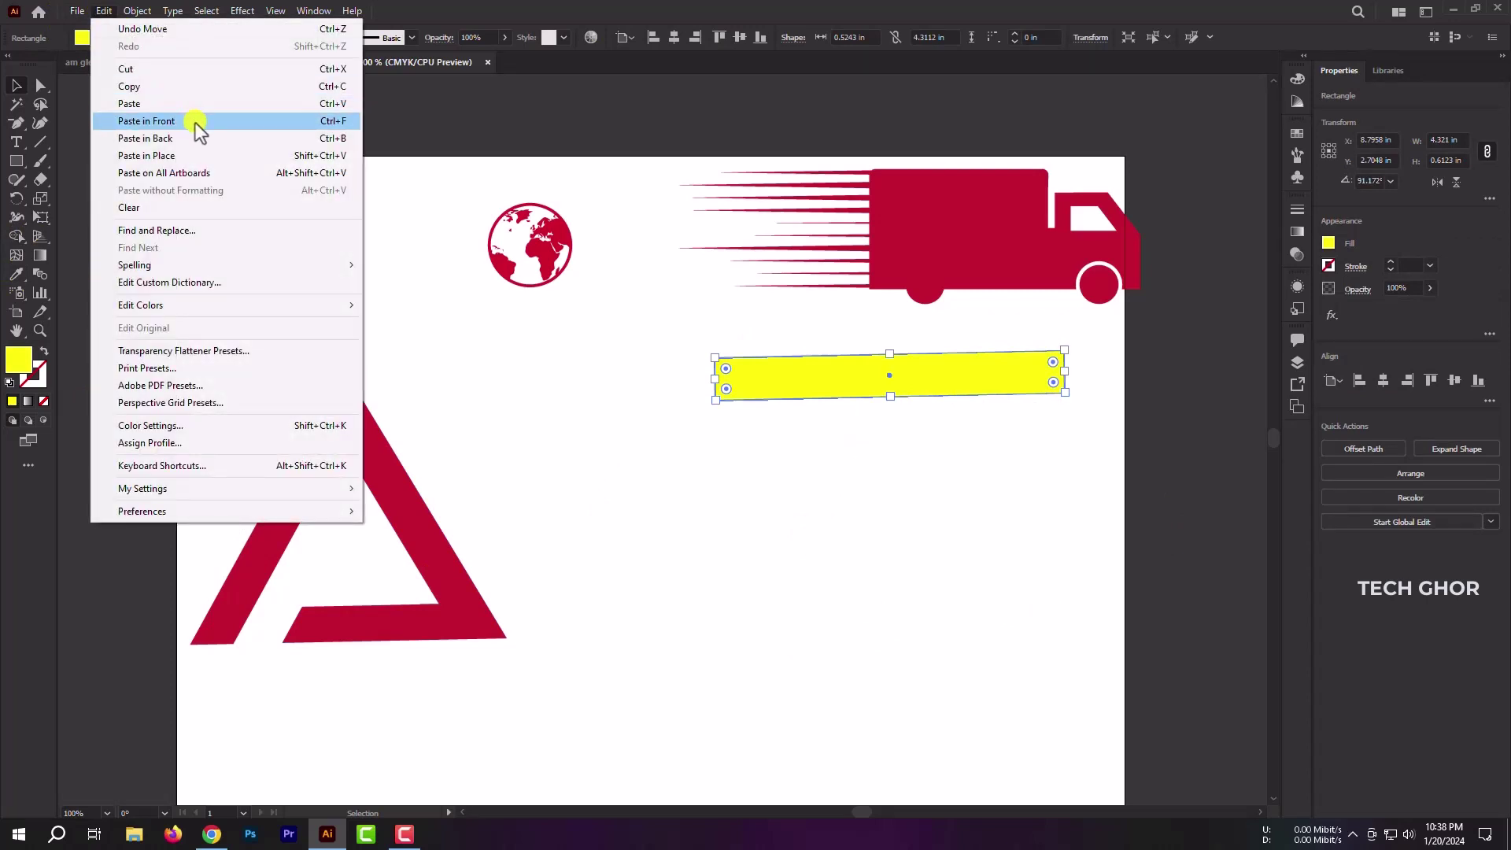
click(195, 121)
drag(1064, 391, 861, 607)
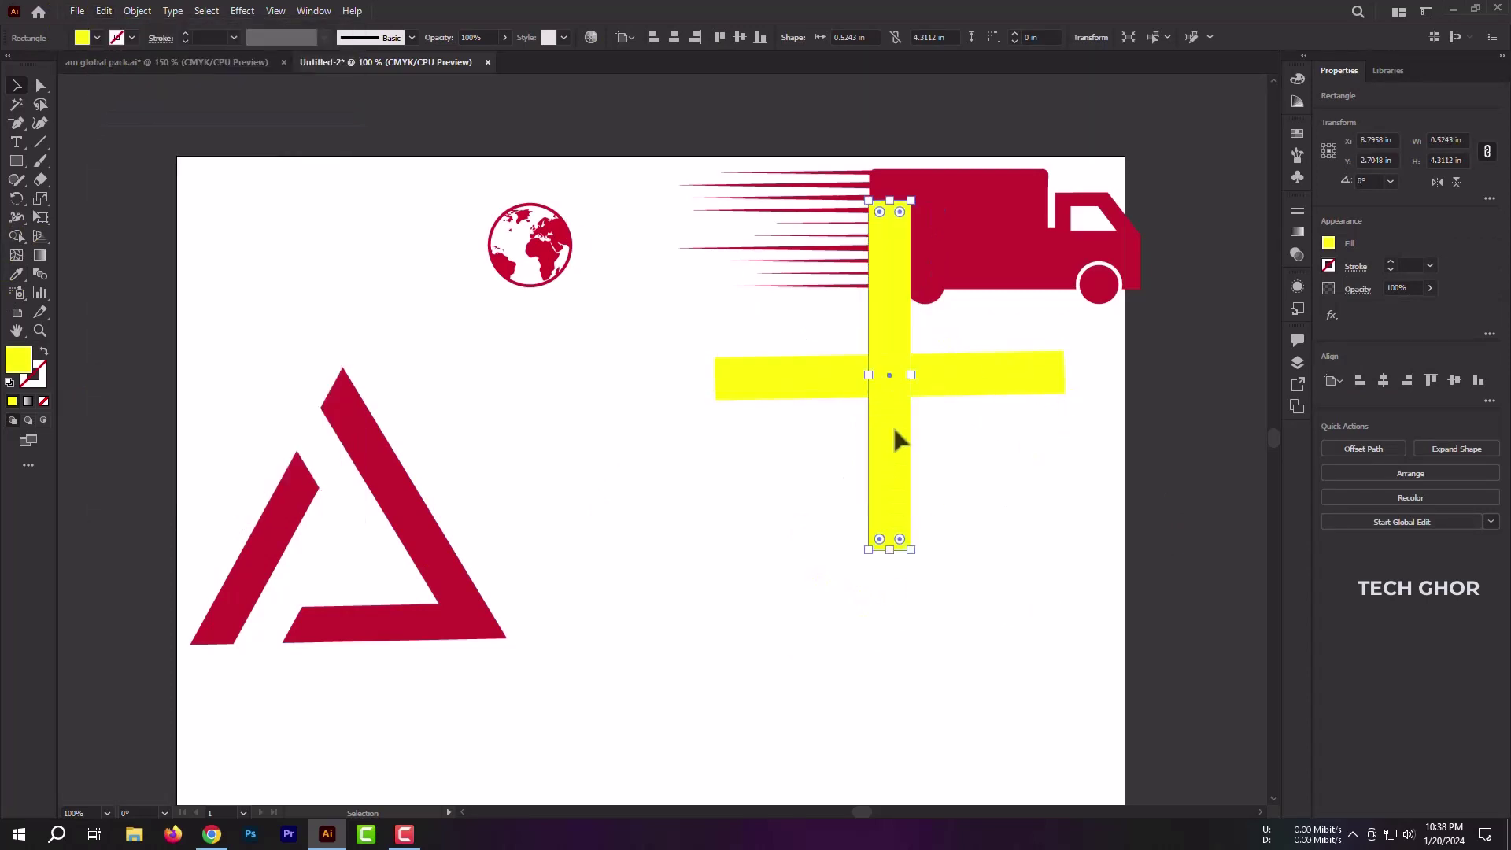
drag(886, 374, 639, 461)
drag(637, 635, 638, 516)
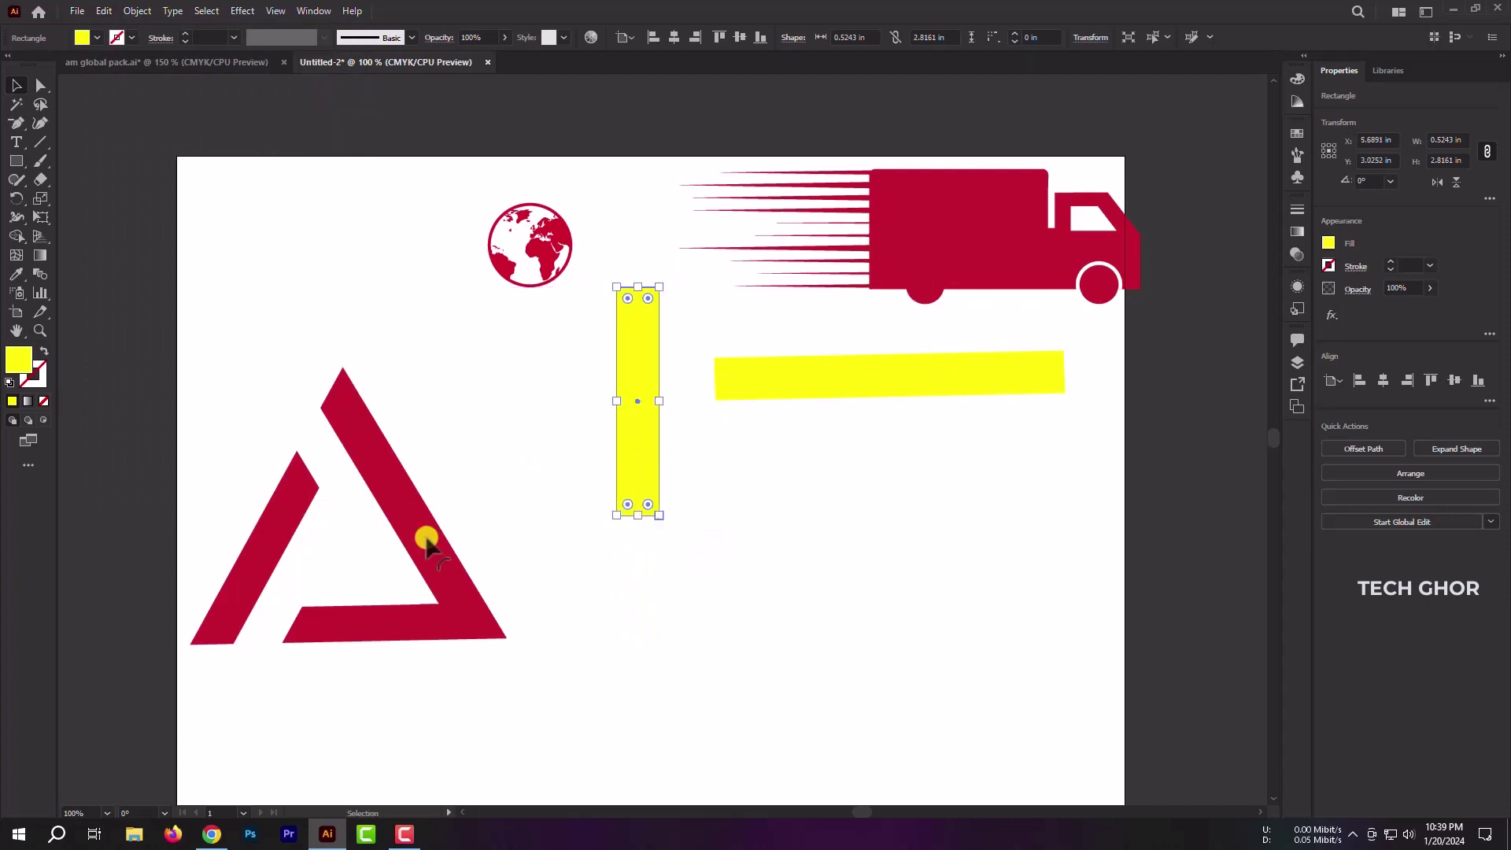
Step: Align the vertical bar's bottom with the triangle's base and stretch its top upward
click(425, 543)
shift+click(639, 504)
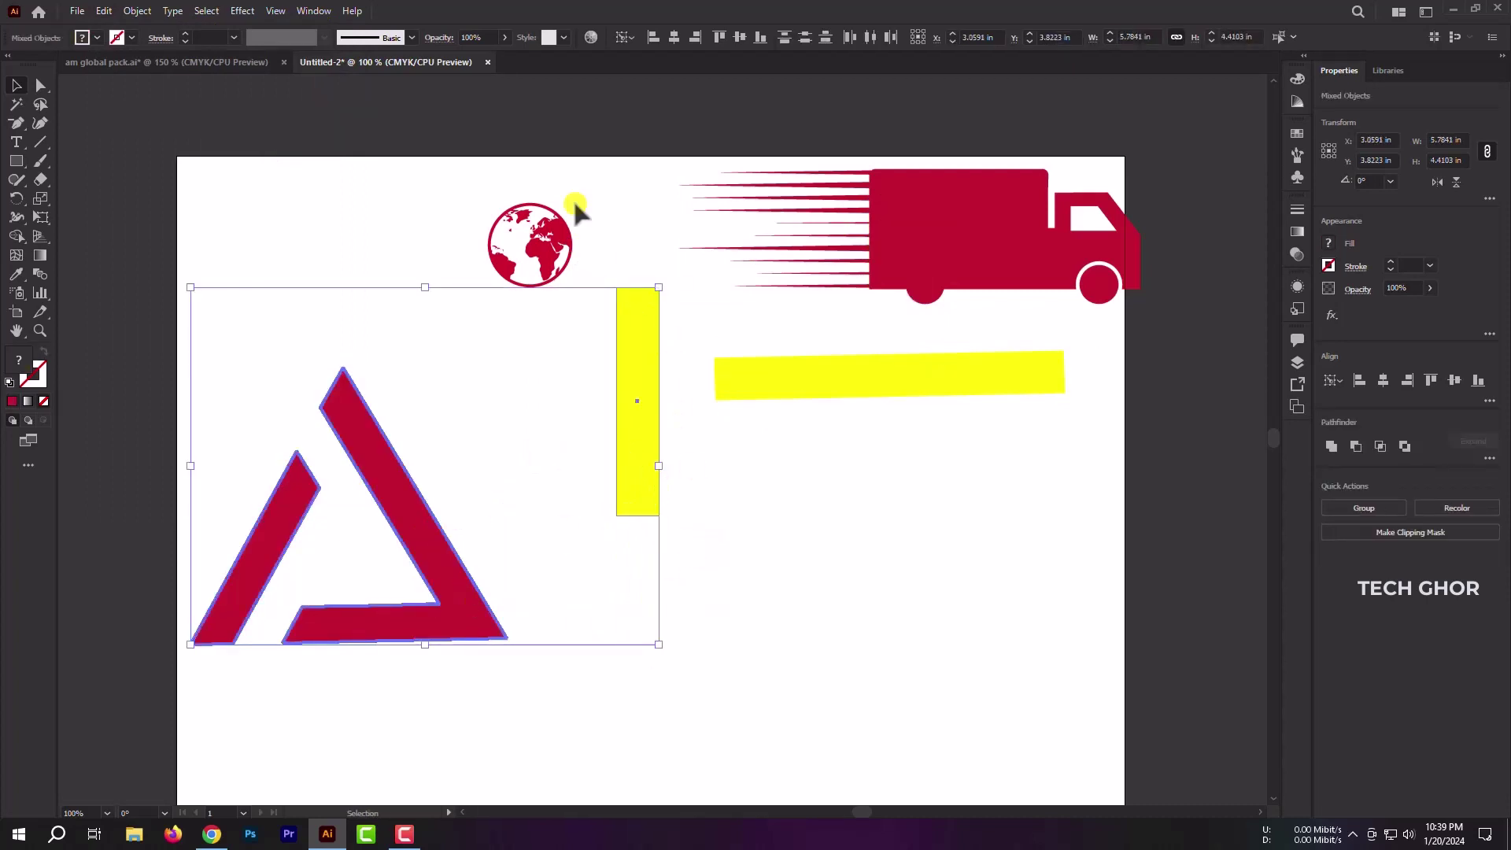
click(760, 37)
click(811, 662)
click(650, 610)
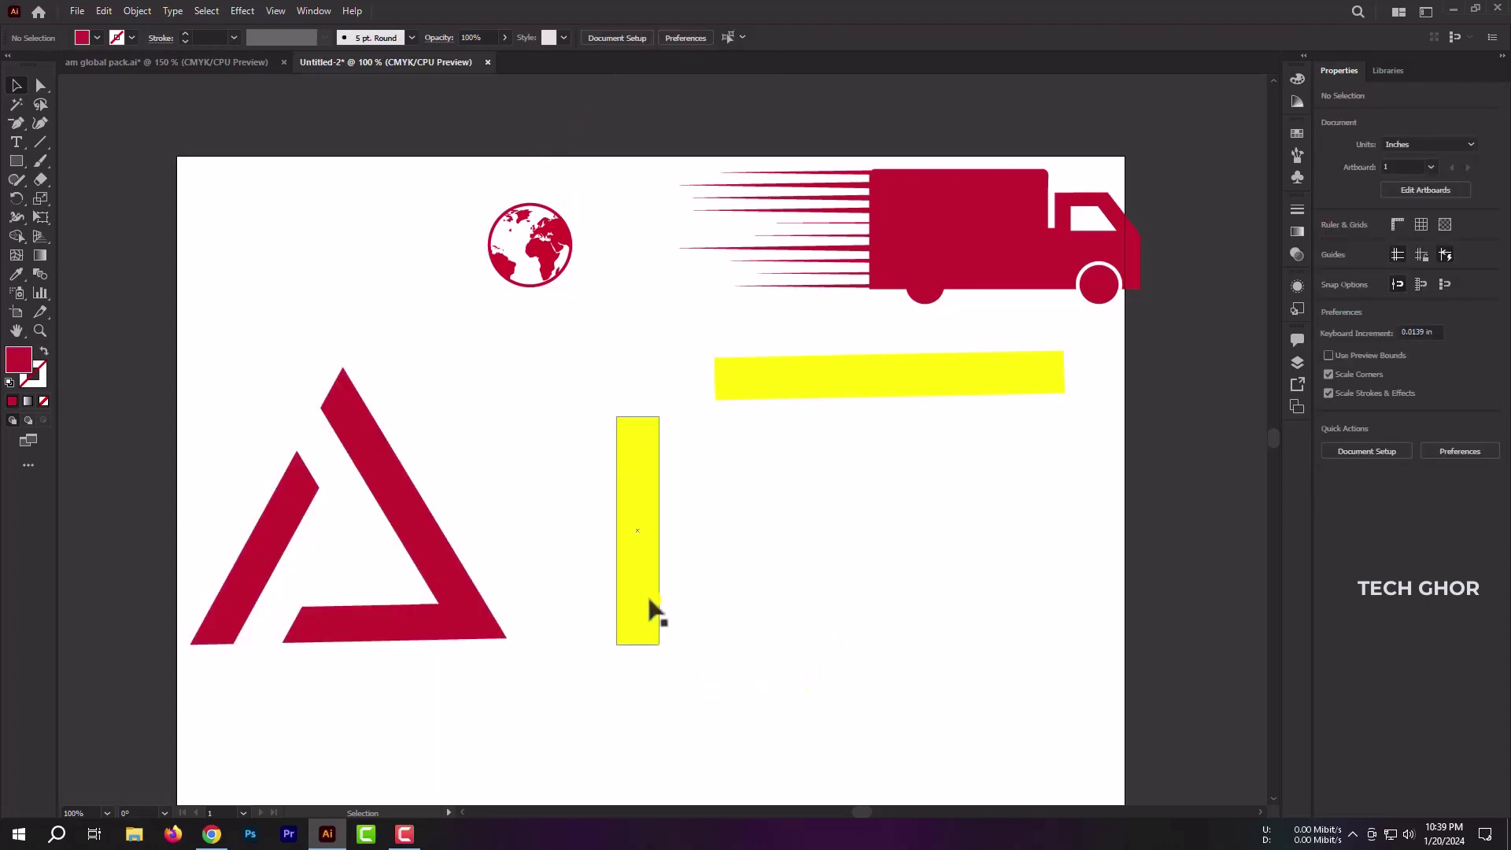
key(Up)
key(Up)
key(Up)
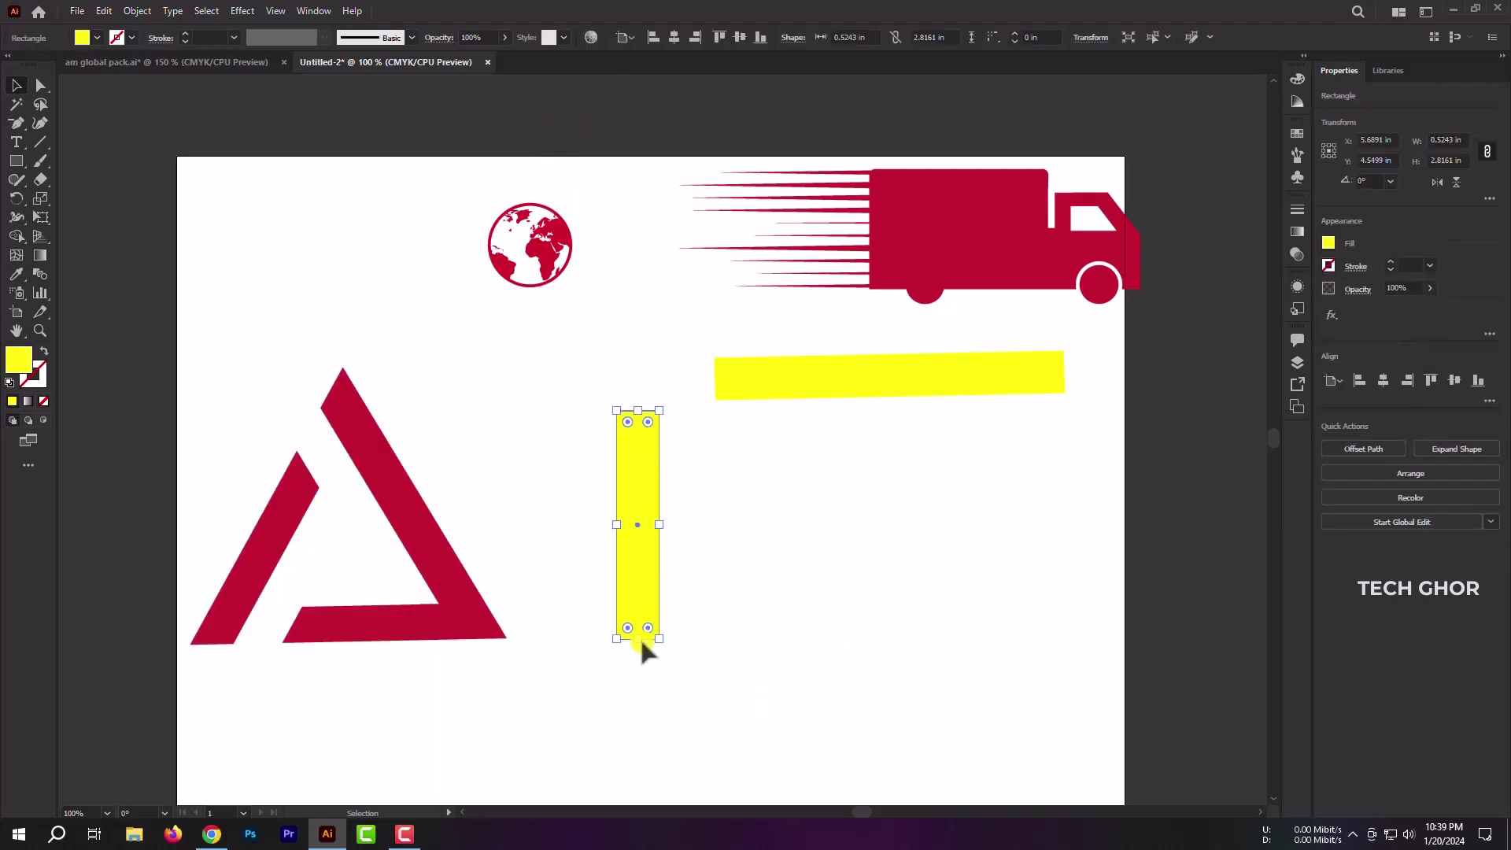
drag(640, 642, 638, 645)
click(715, 605)
click(655, 439)
drag(638, 411, 635, 375)
Step: Rotate the tilted yellow bar back to level
click(850, 394)
right_click(850, 388)
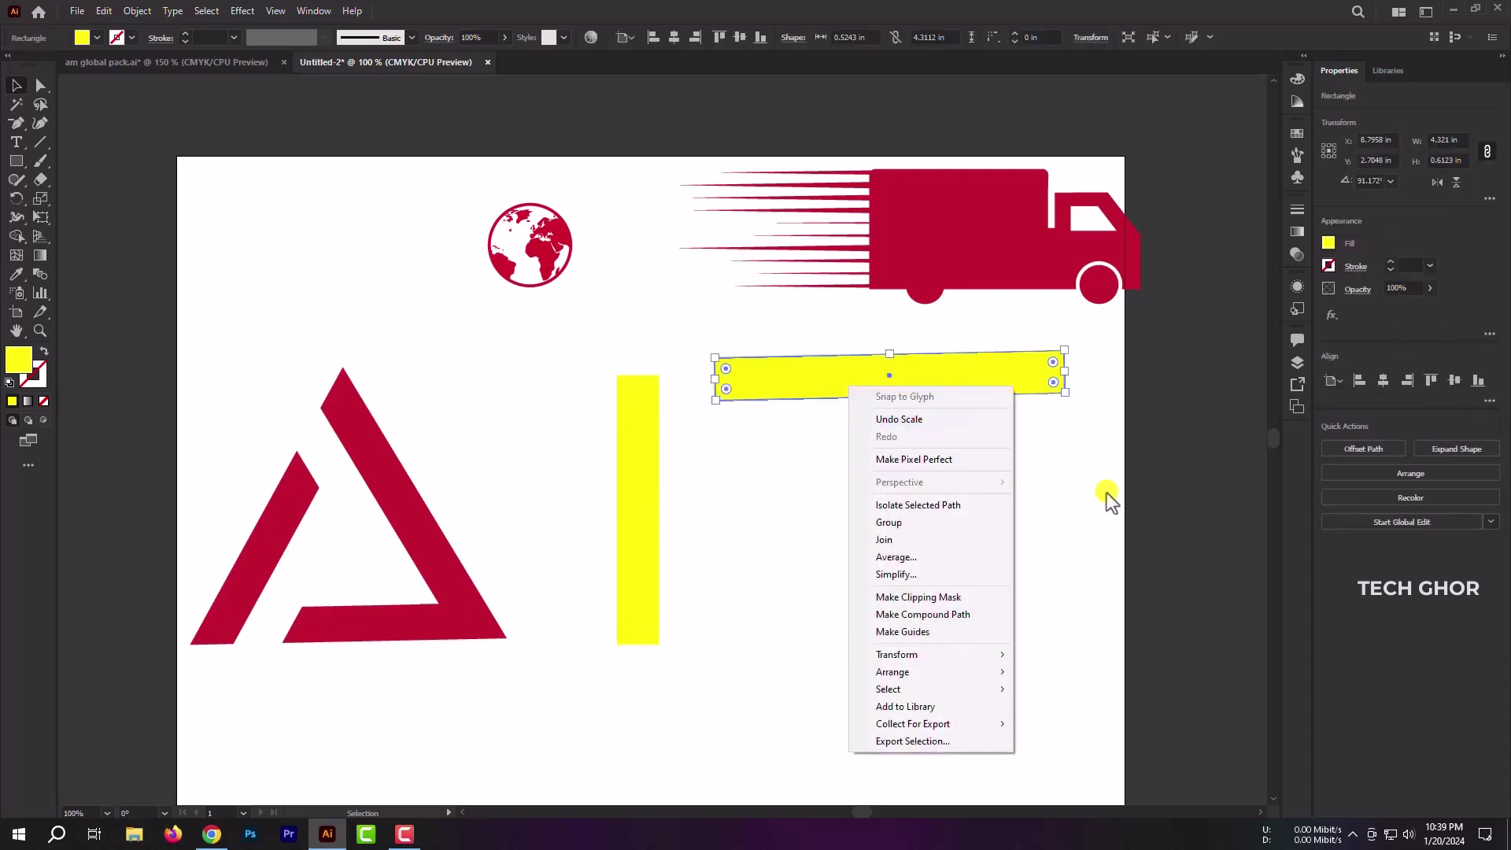
click(1106, 493)
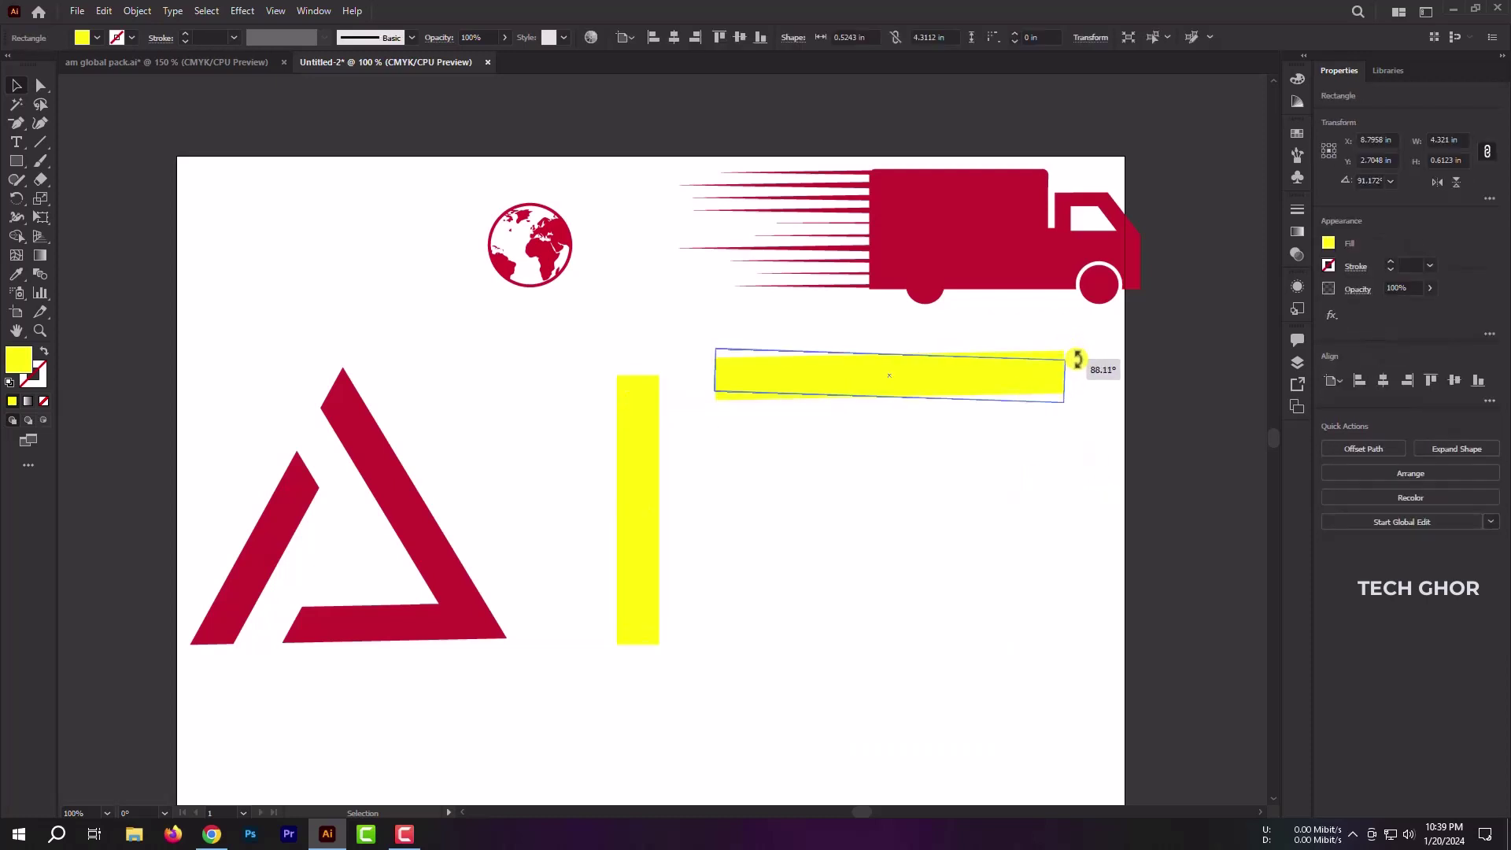
drag(1068, 341, 1079, 348)
click(1061, 480)
Step: Copy the level bar, move the copy down and rotate it upright through the crossbar
click(939, 395)
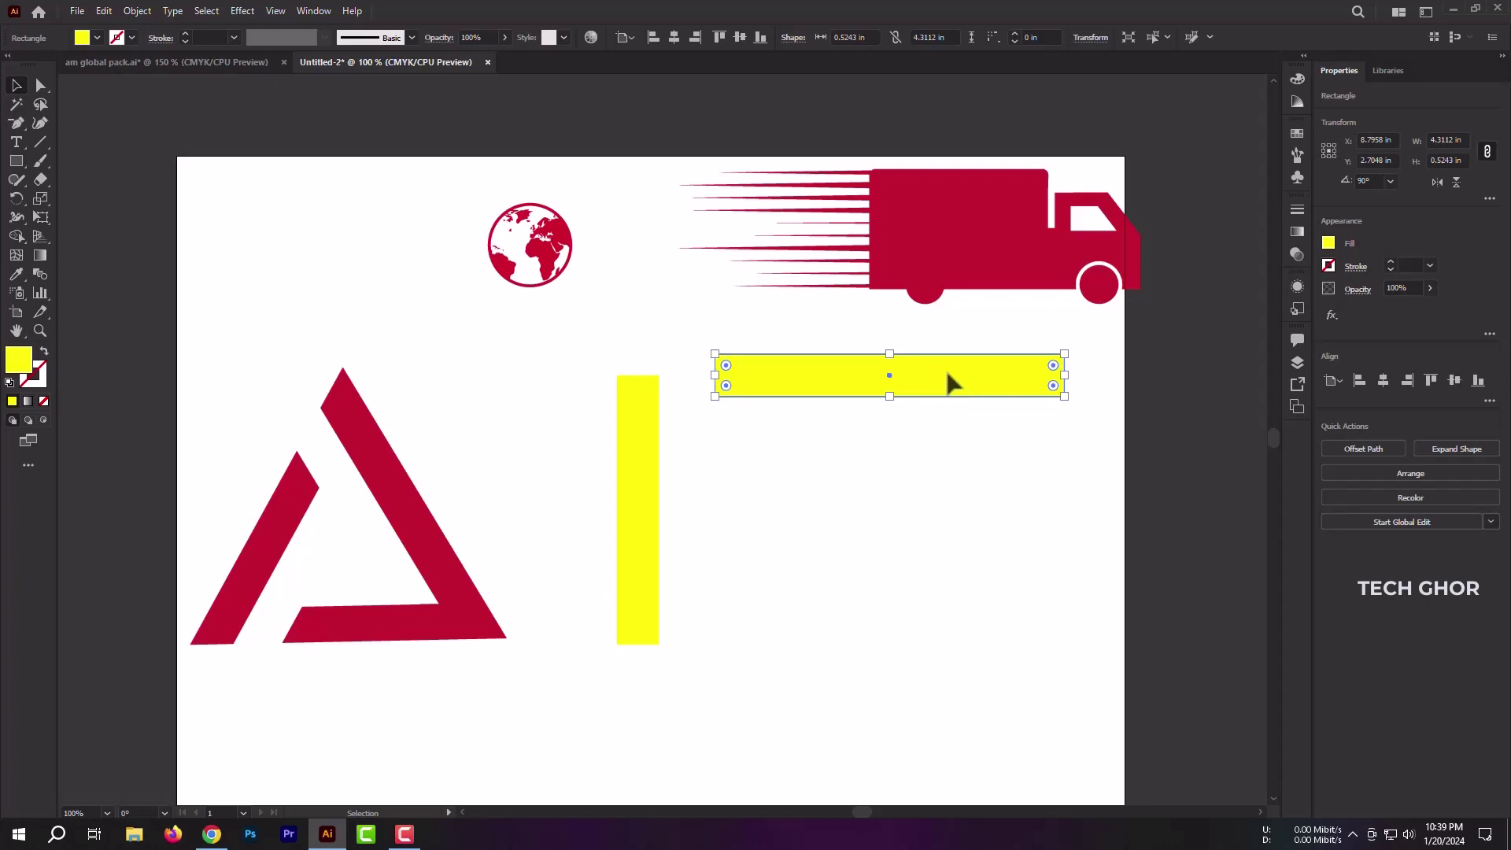
click(110, 11)
click(150, 85)
click(103, 11)
click(152, 120)
drag(921, 394, 927, 523)
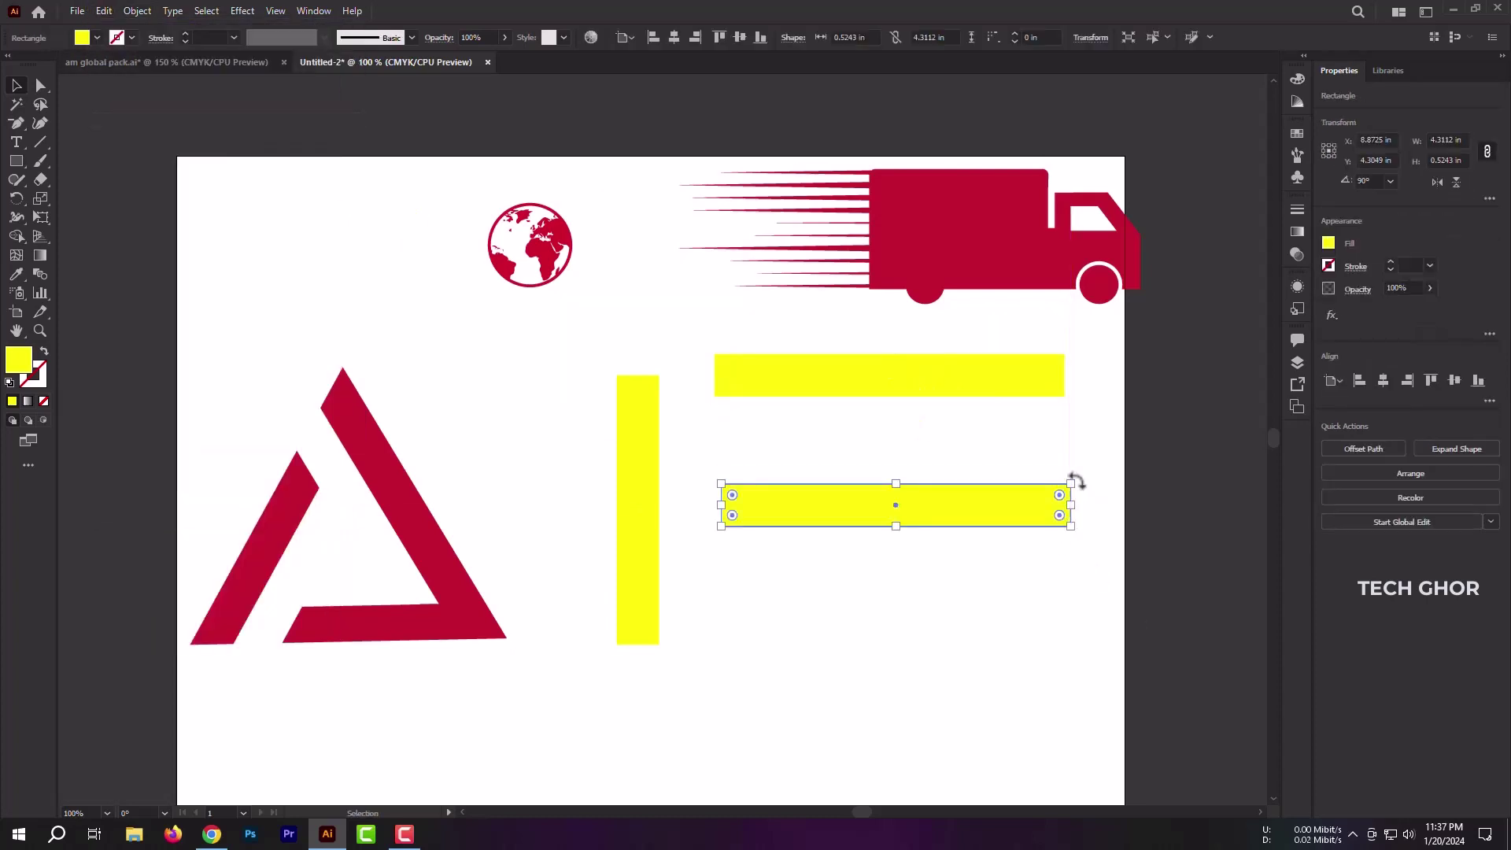
drag(1073, 482, 915, 675)
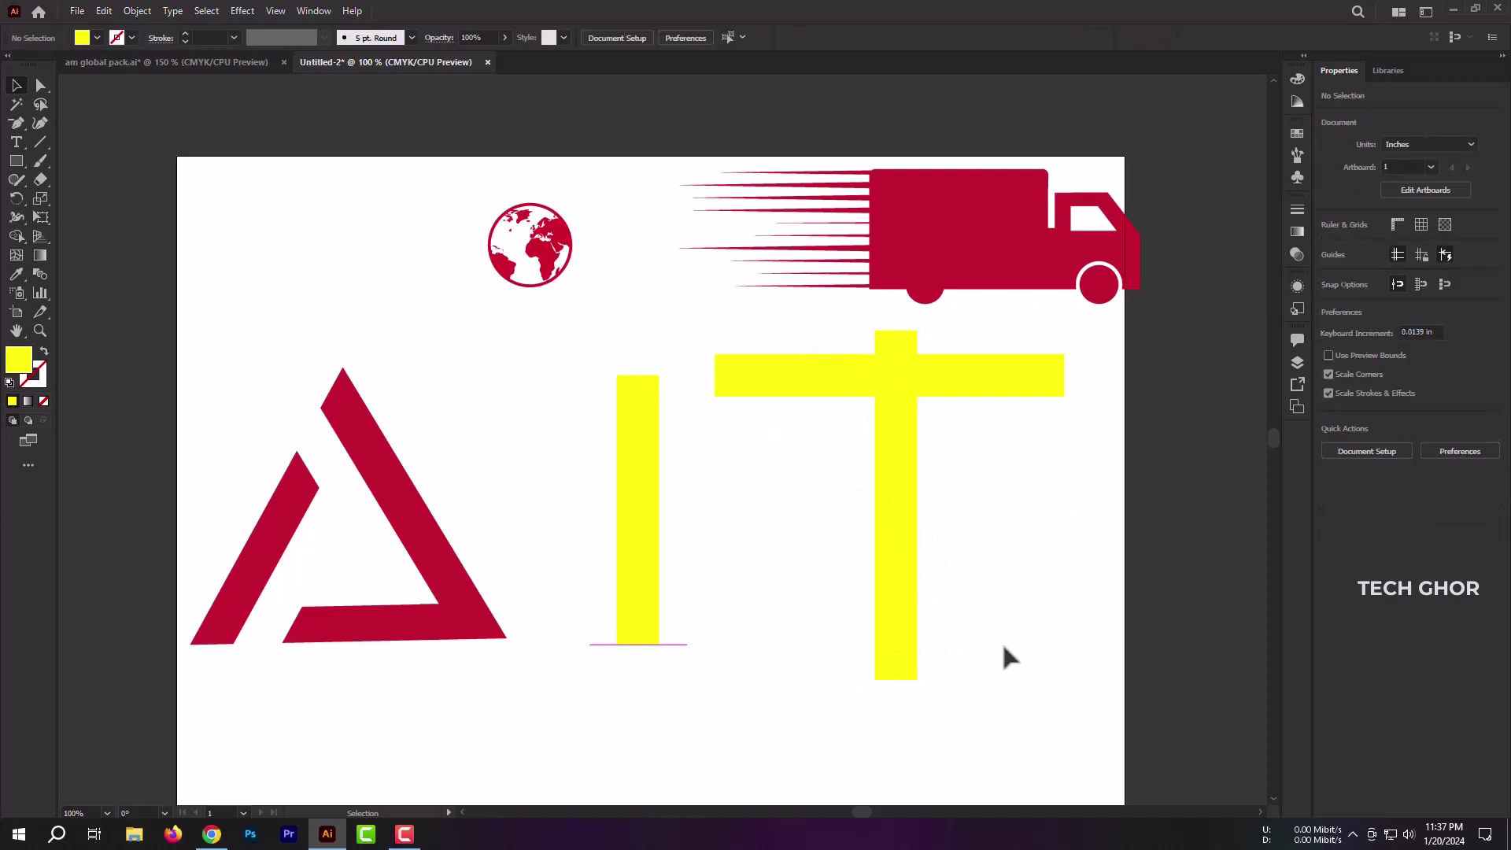
Step: Make a 123.9° rotated copy of the upright bar and place it over the left vertical bar
right_click(909, 412)
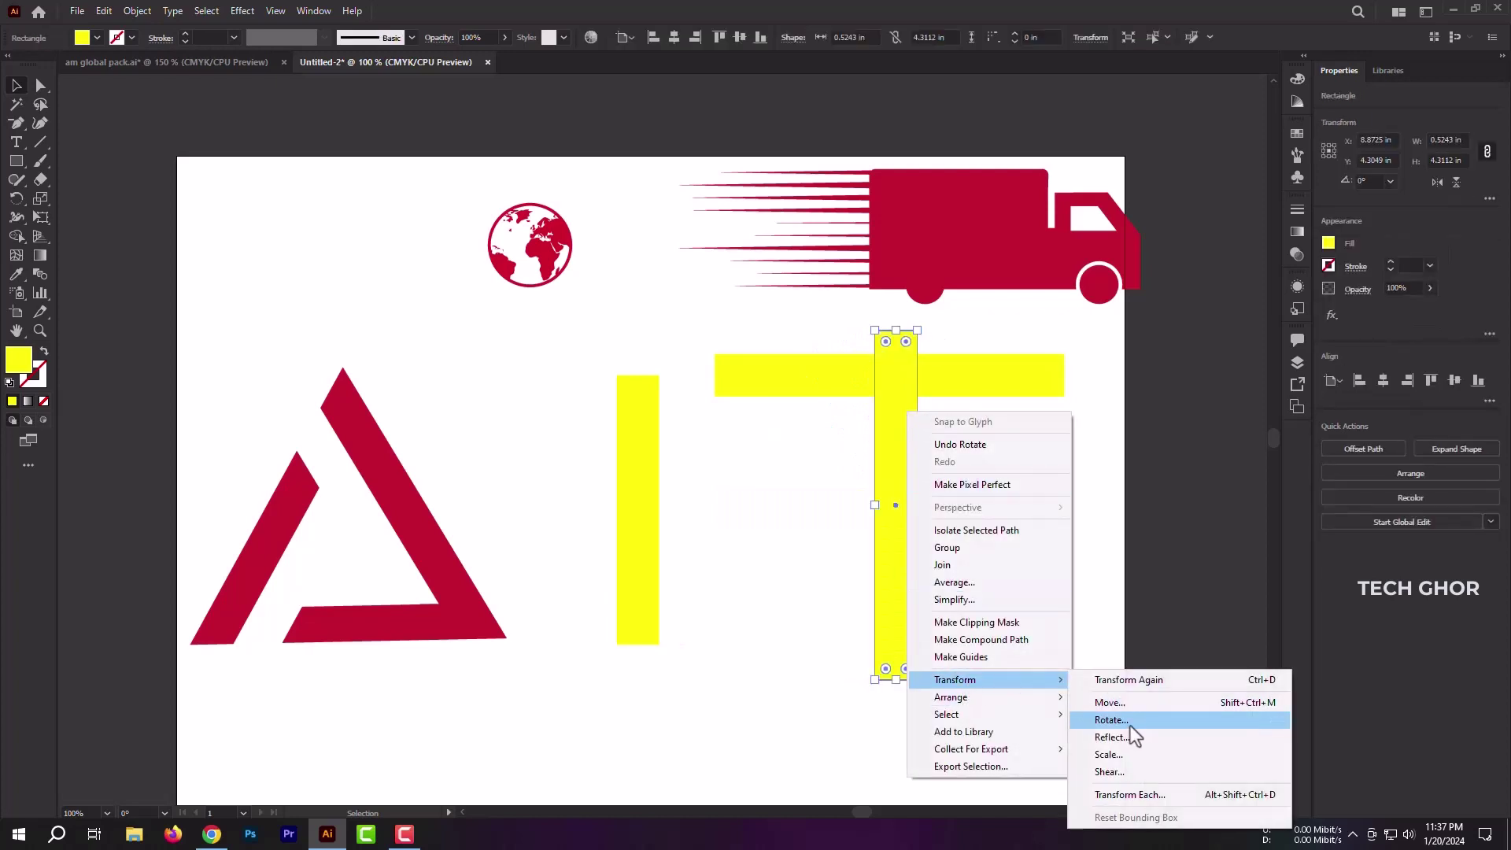
click(1130, 725)
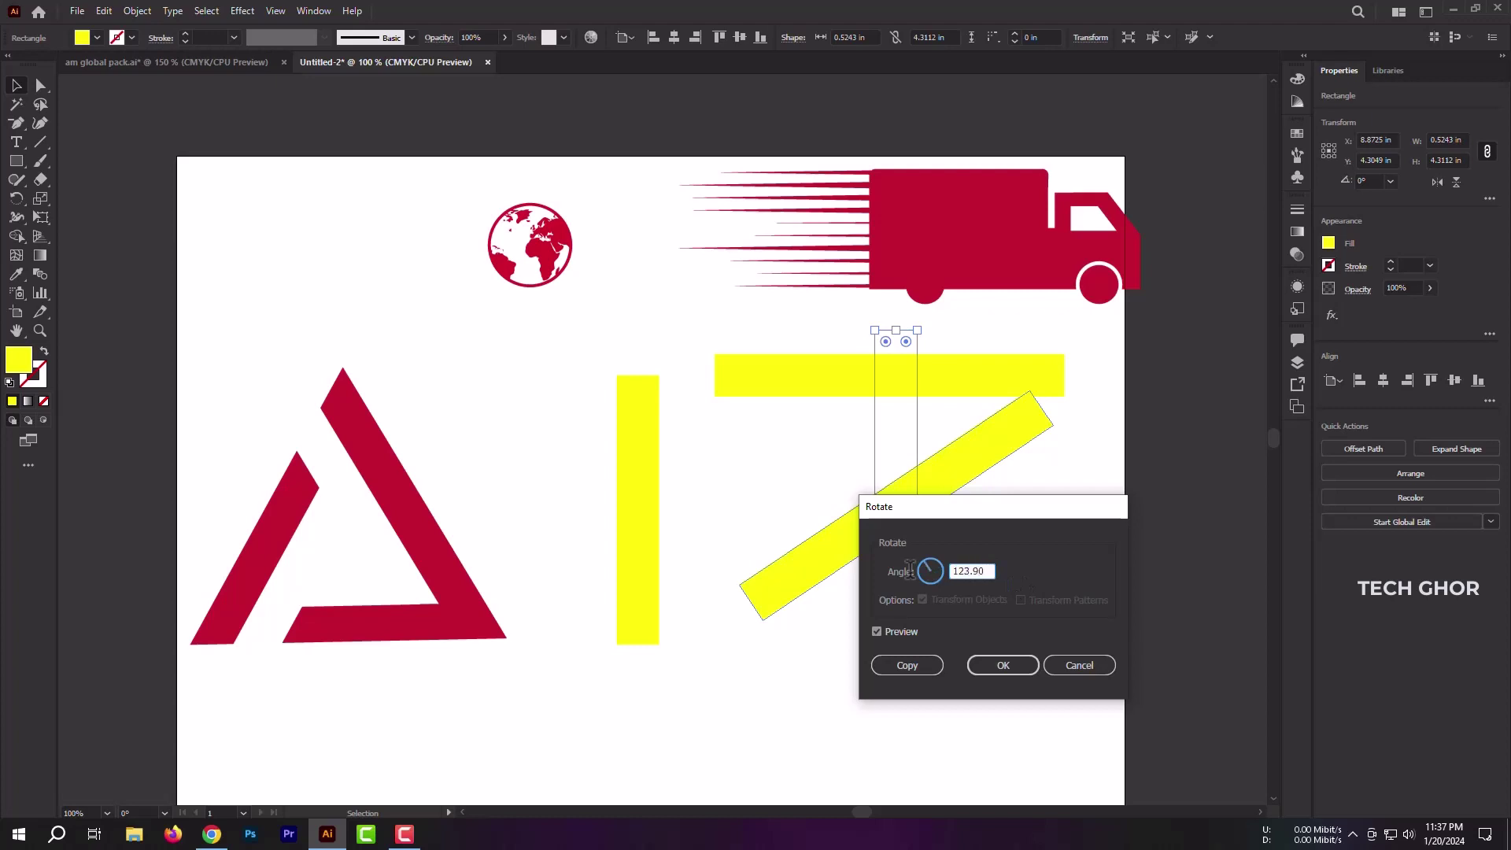
click(873, 630)
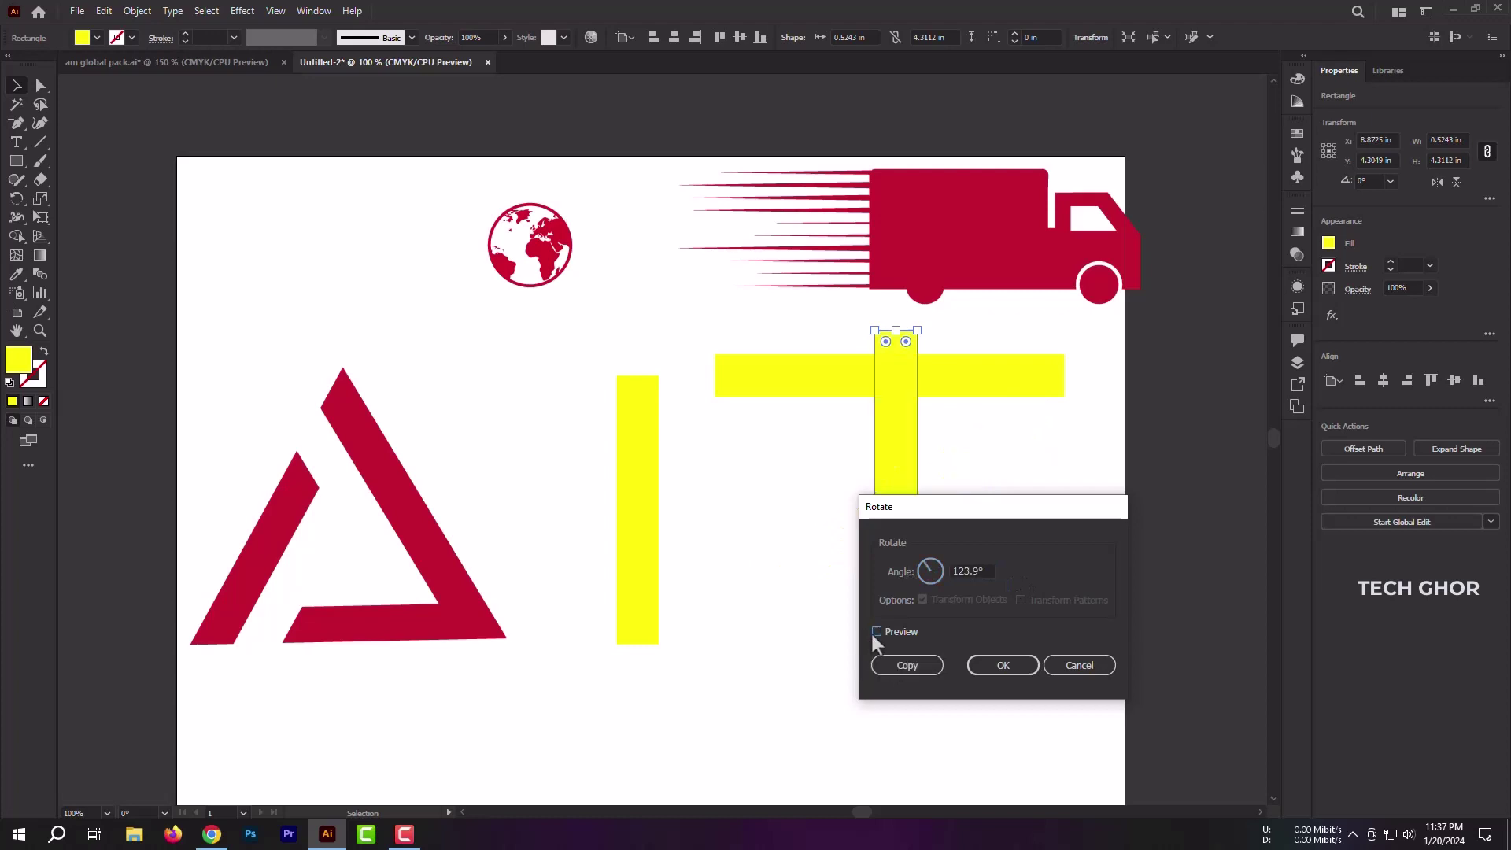
click(916, 664)
drag(913, 478, 625, 388)
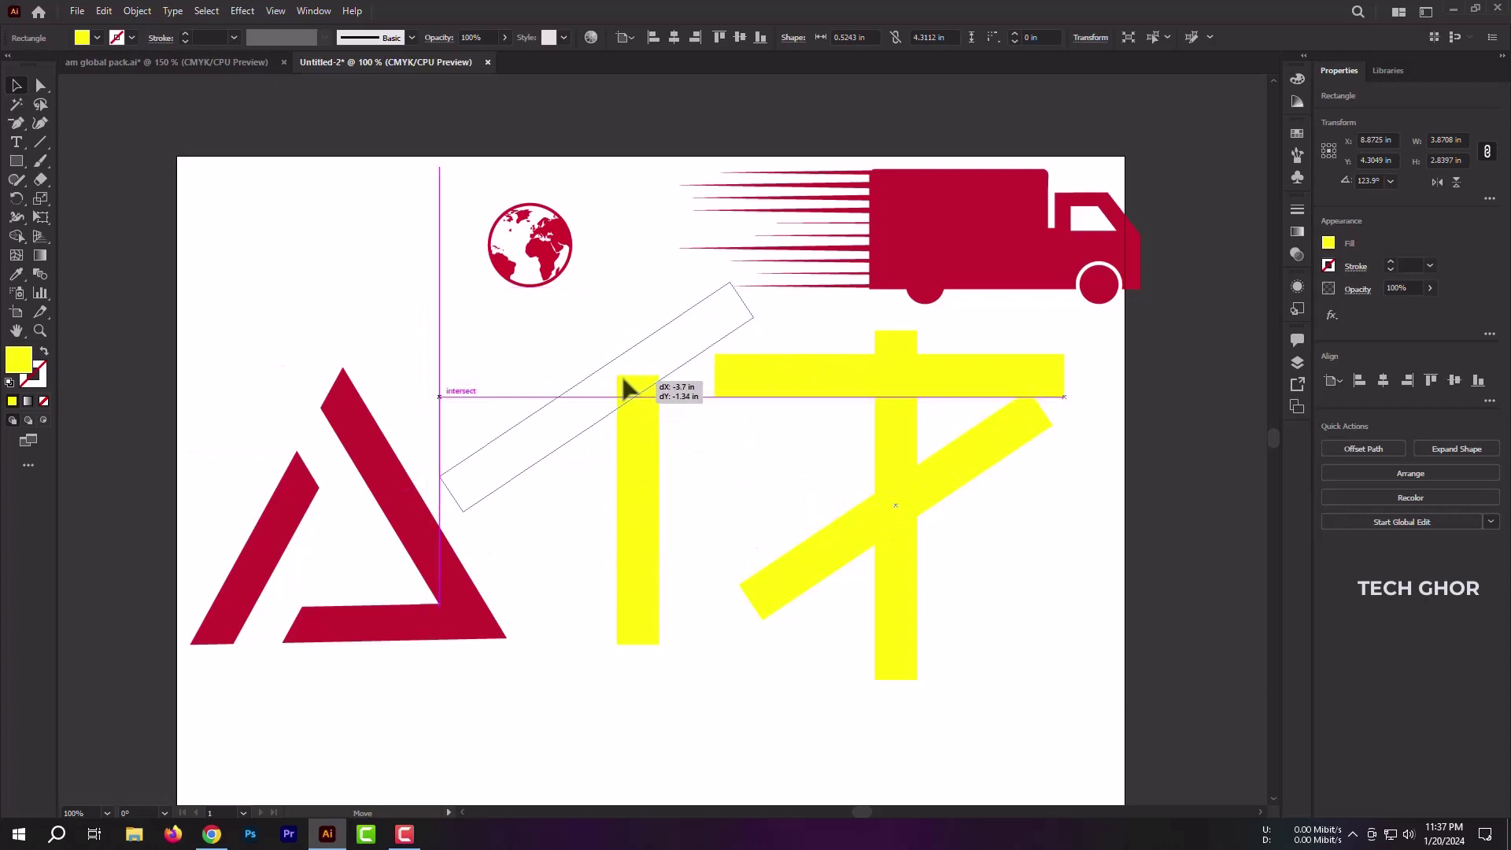
drag(626, 388, 701, 354)
Step: Make a reflected copy of the diagonal bar and move it left to form a V
click(650, 448)
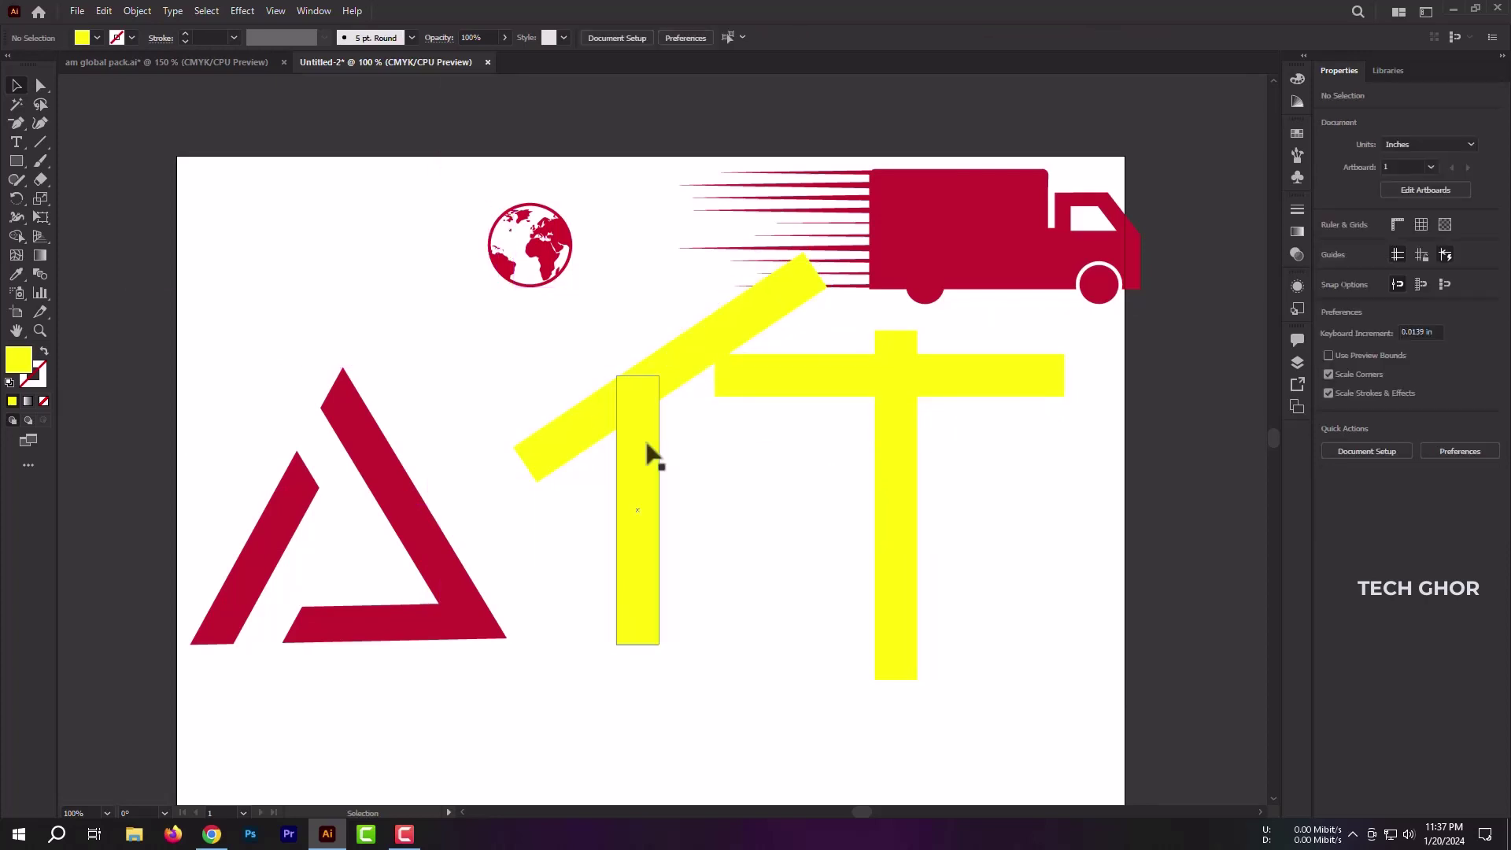
click(767, 486)
click(670, 366)
right_click(671, 359)
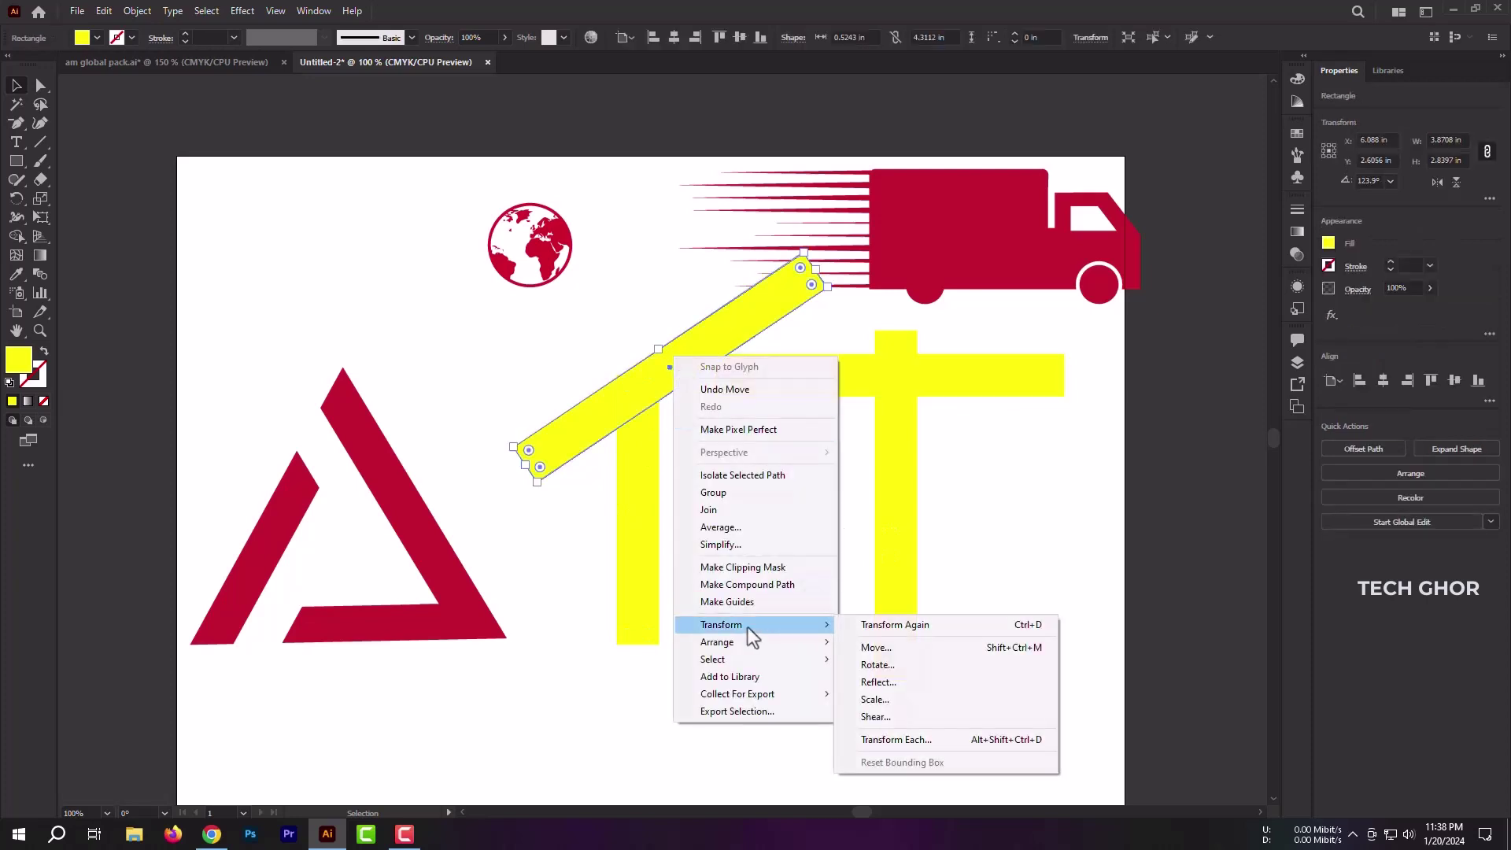
click(905, 682)
click(1029, 573)
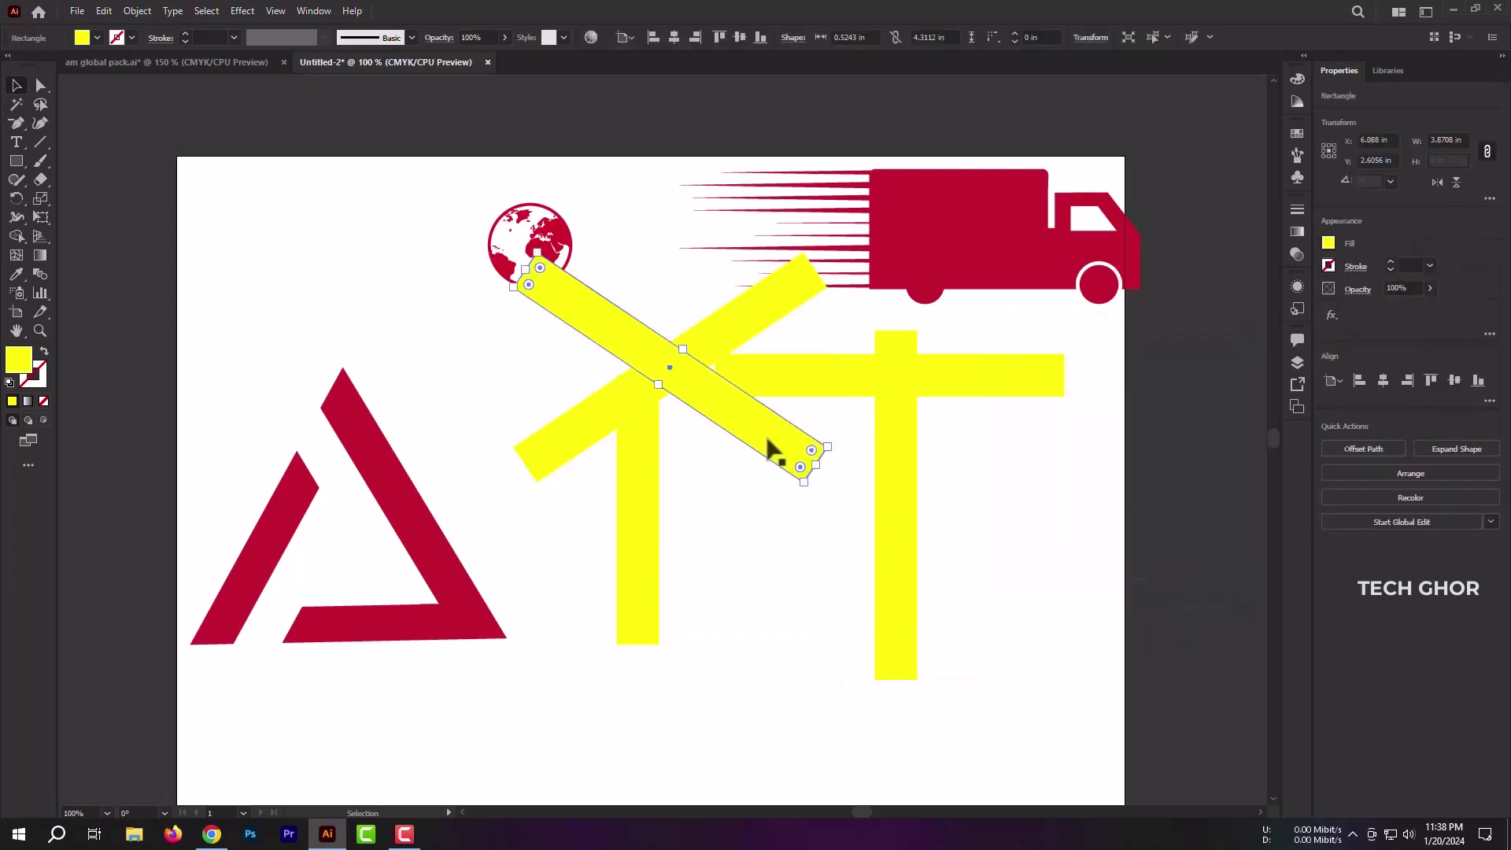
drag(768, 441, 498, 441)
Step: Select both V arms and move the V up and to the left
click(638, 543)
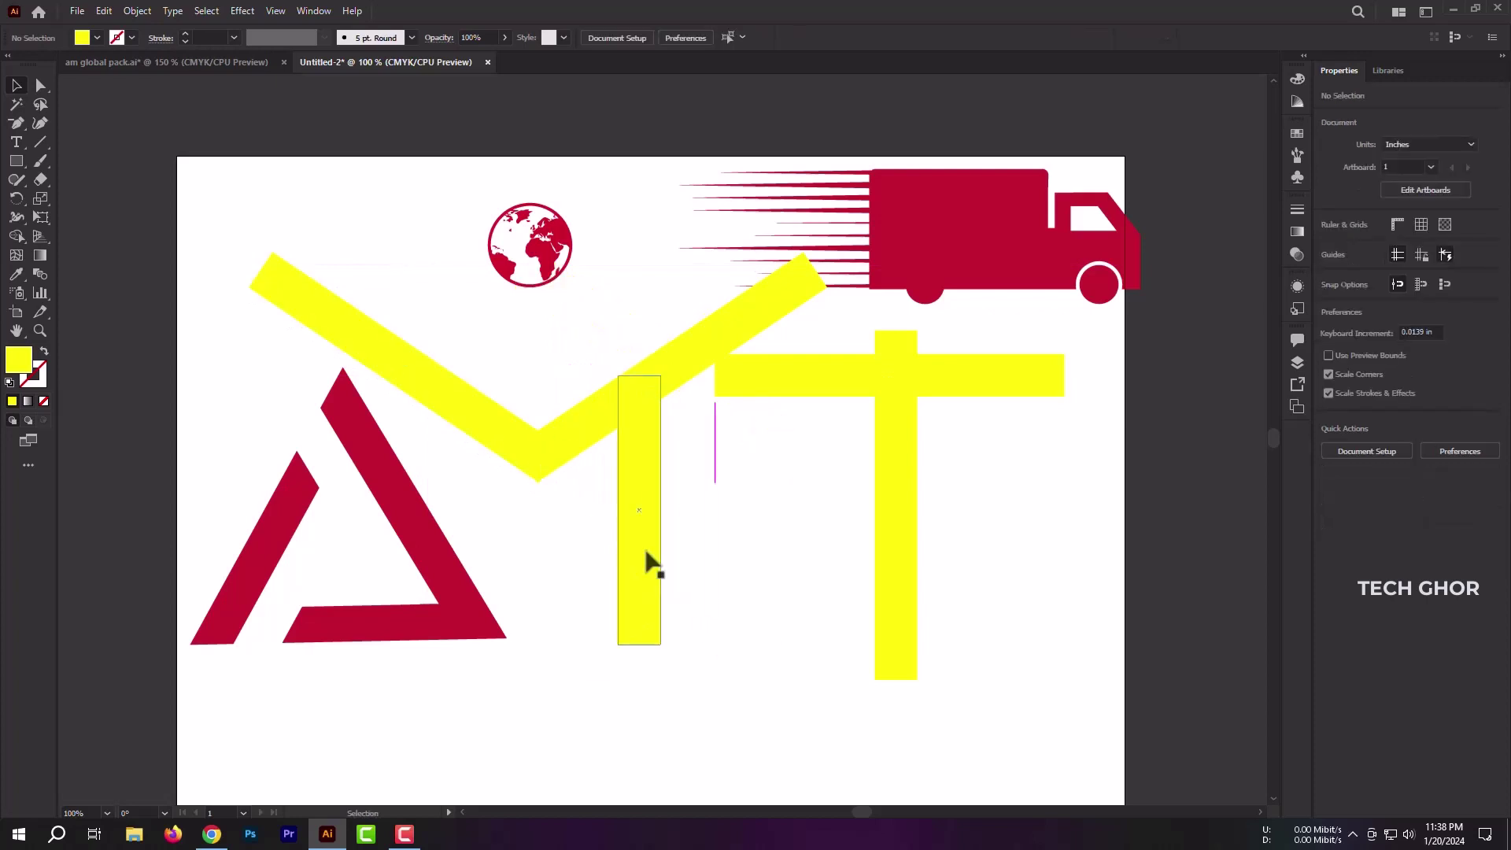
click(754, 608)
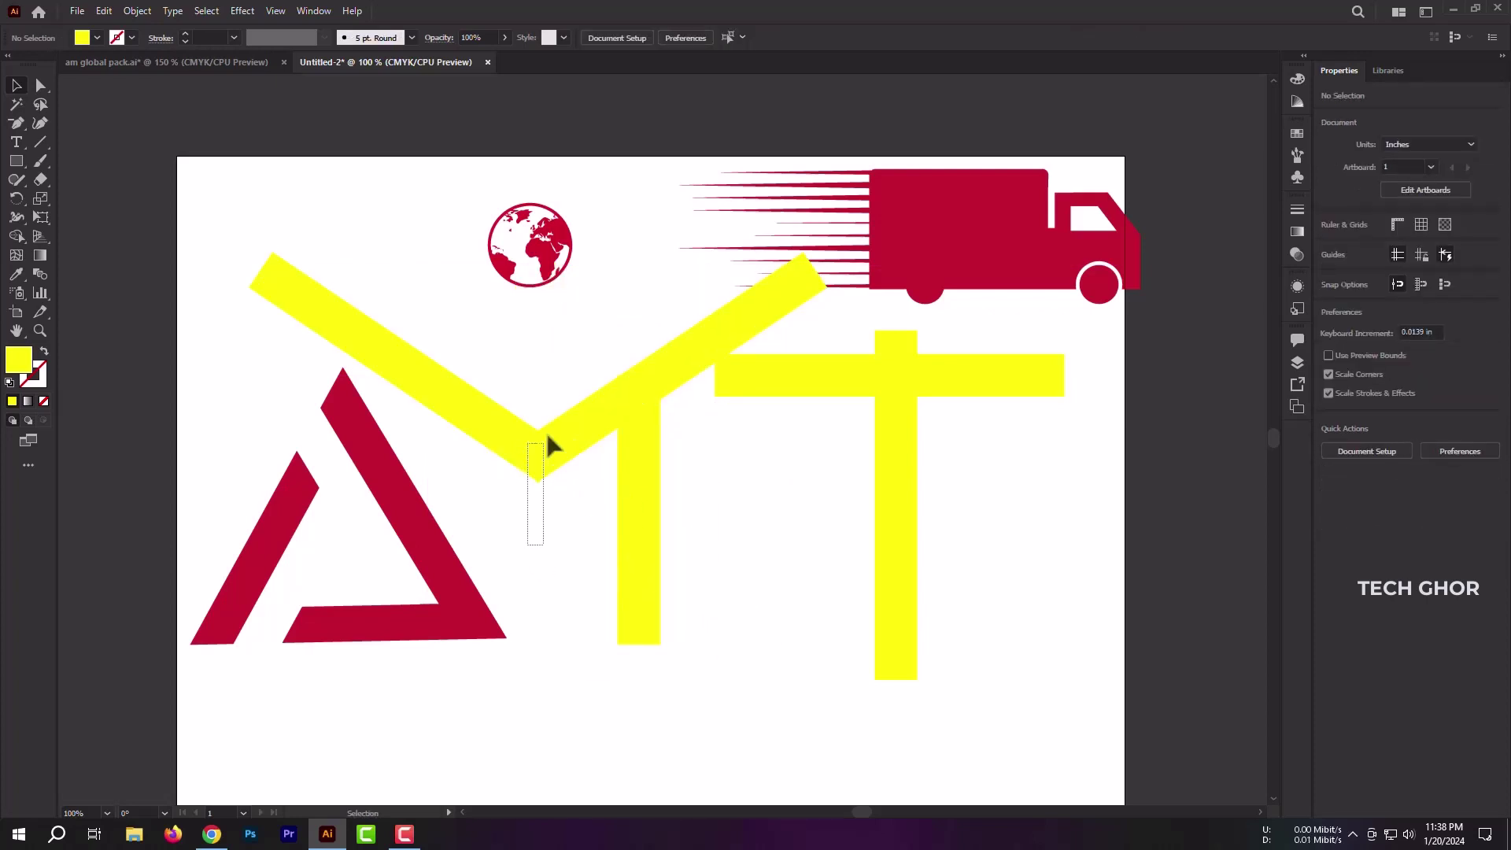
mouse_move(535, 541)
mouse_down()
mouse_move(540, 464)
mouse_move(539, 516)
mouse_up()
click(713, 609)
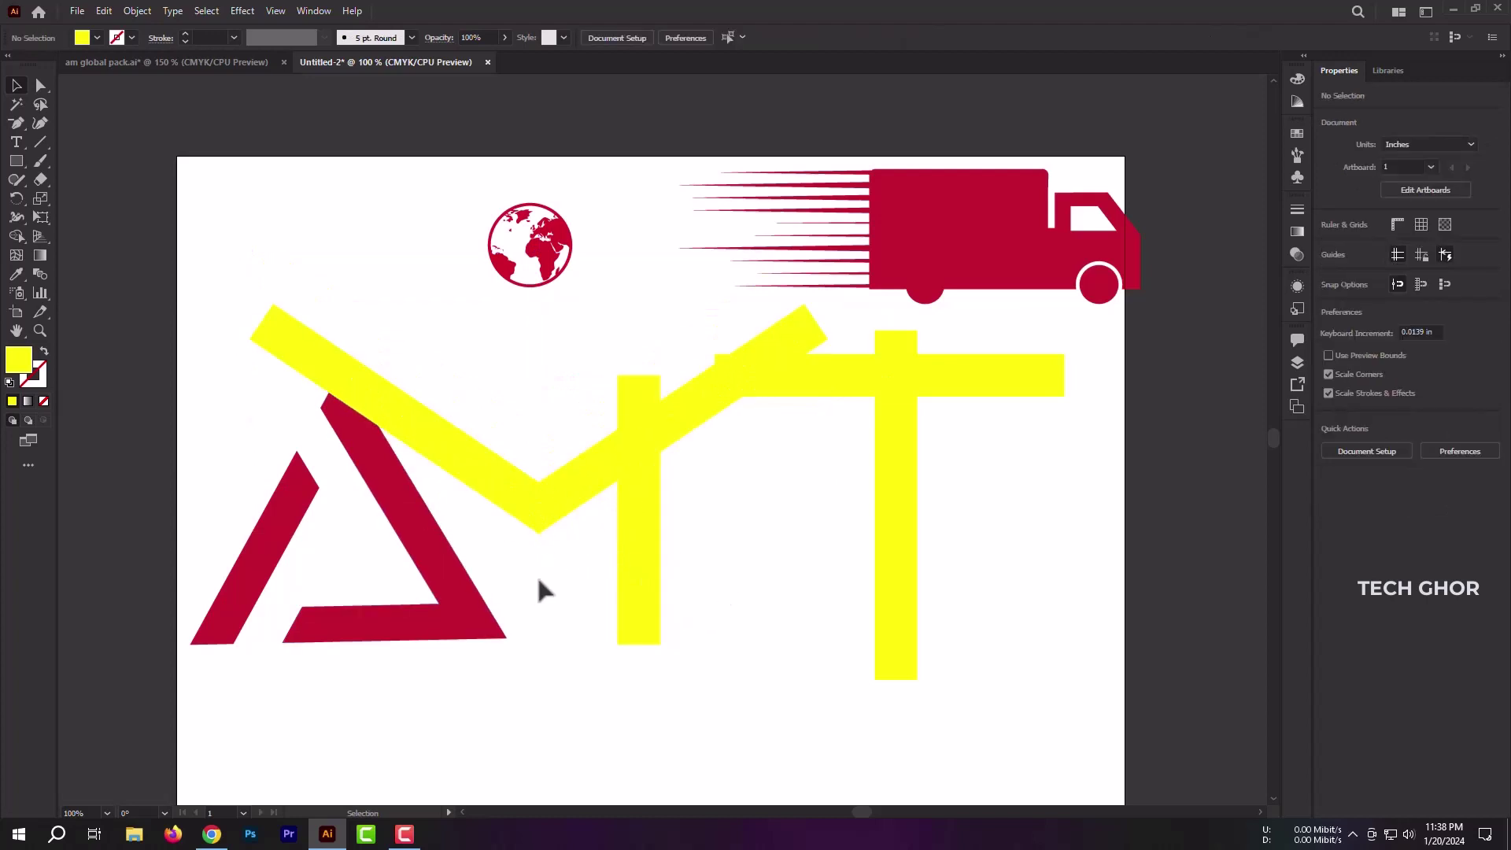
mouse_move(539, 590)
mouse_down()
mouse_move(562, 510)
mouse_move(519, 469)
mouse_up()
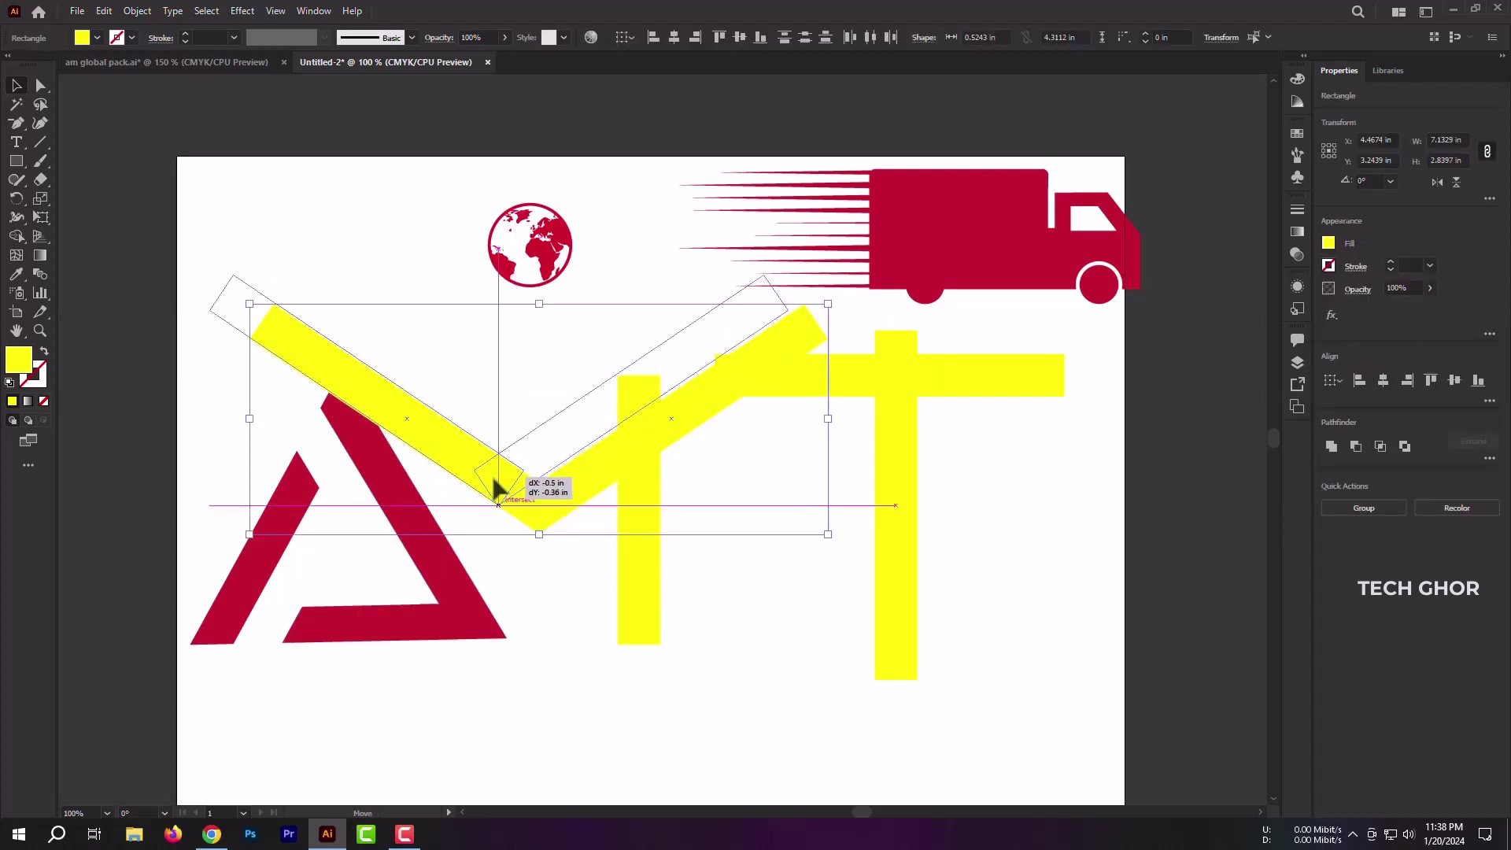
click(659, 564)
Step: Join the vertical bar to the V's right arm, then select all three bars
drag(637, 525, 616, 516)
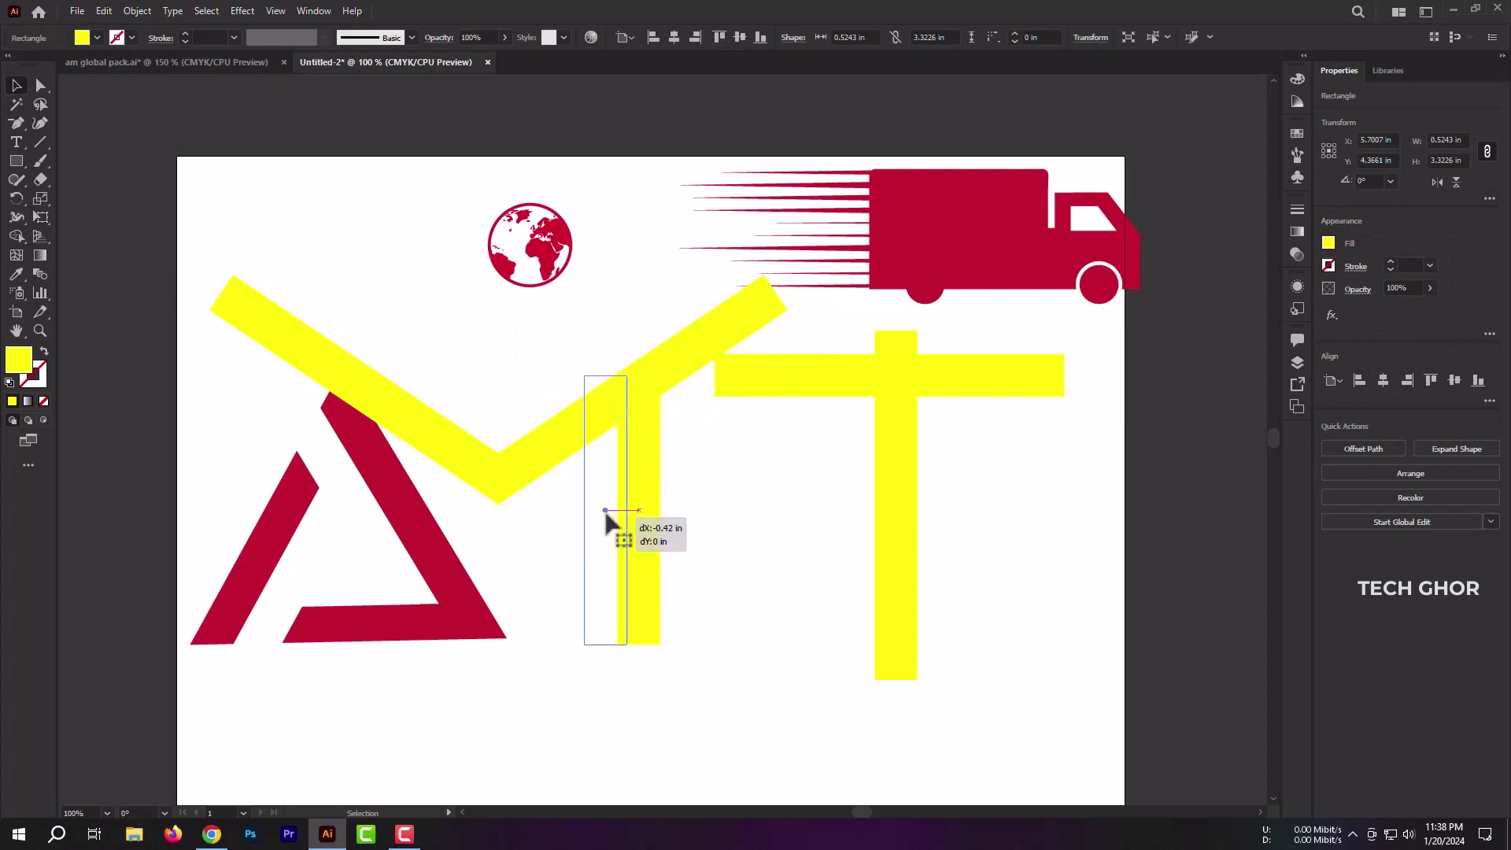
drag(616, 516, 622, 514)
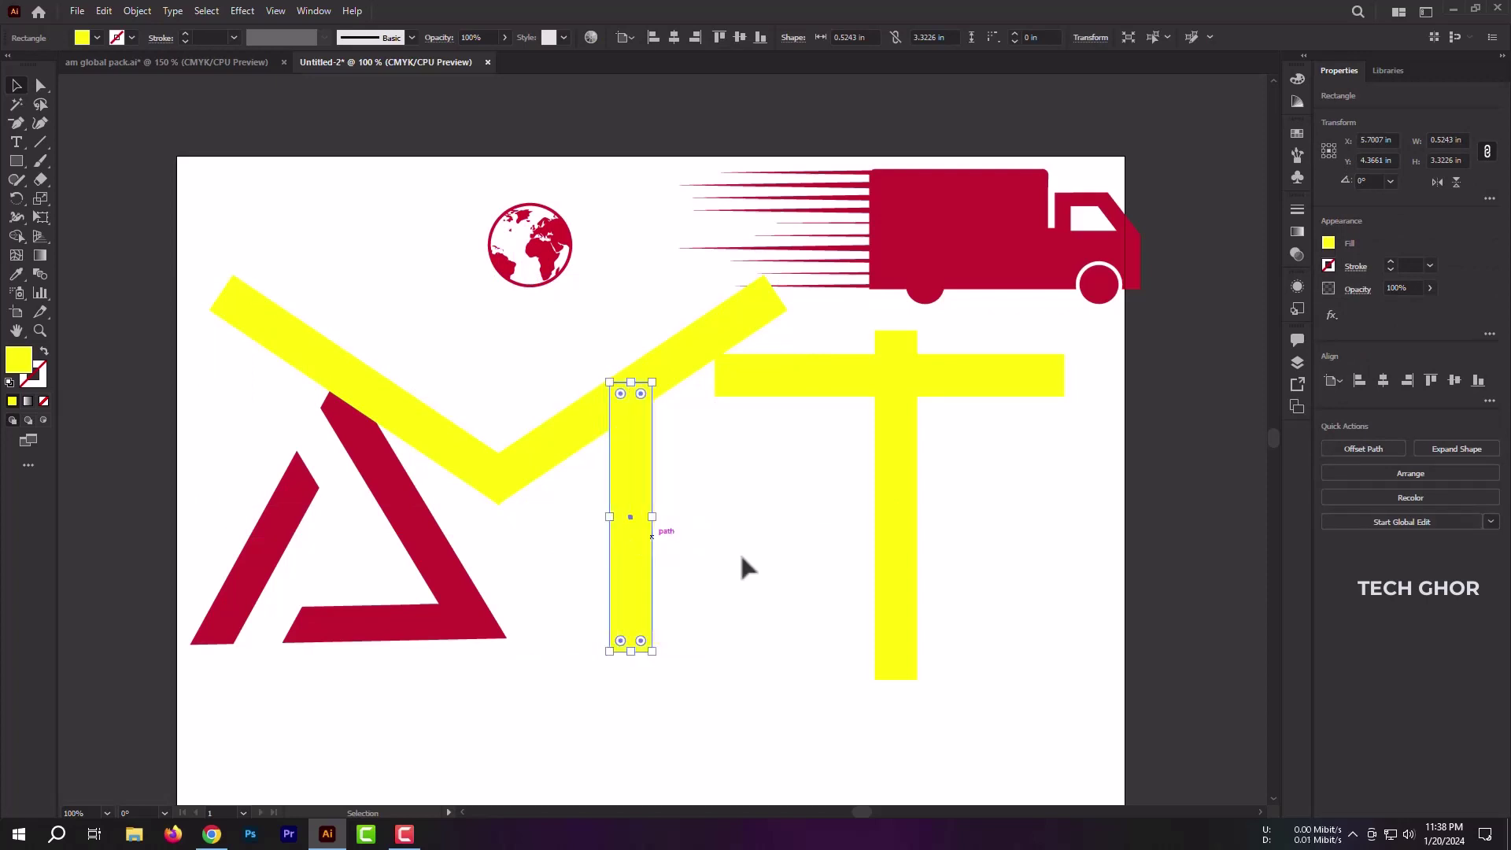
click(738, 561)
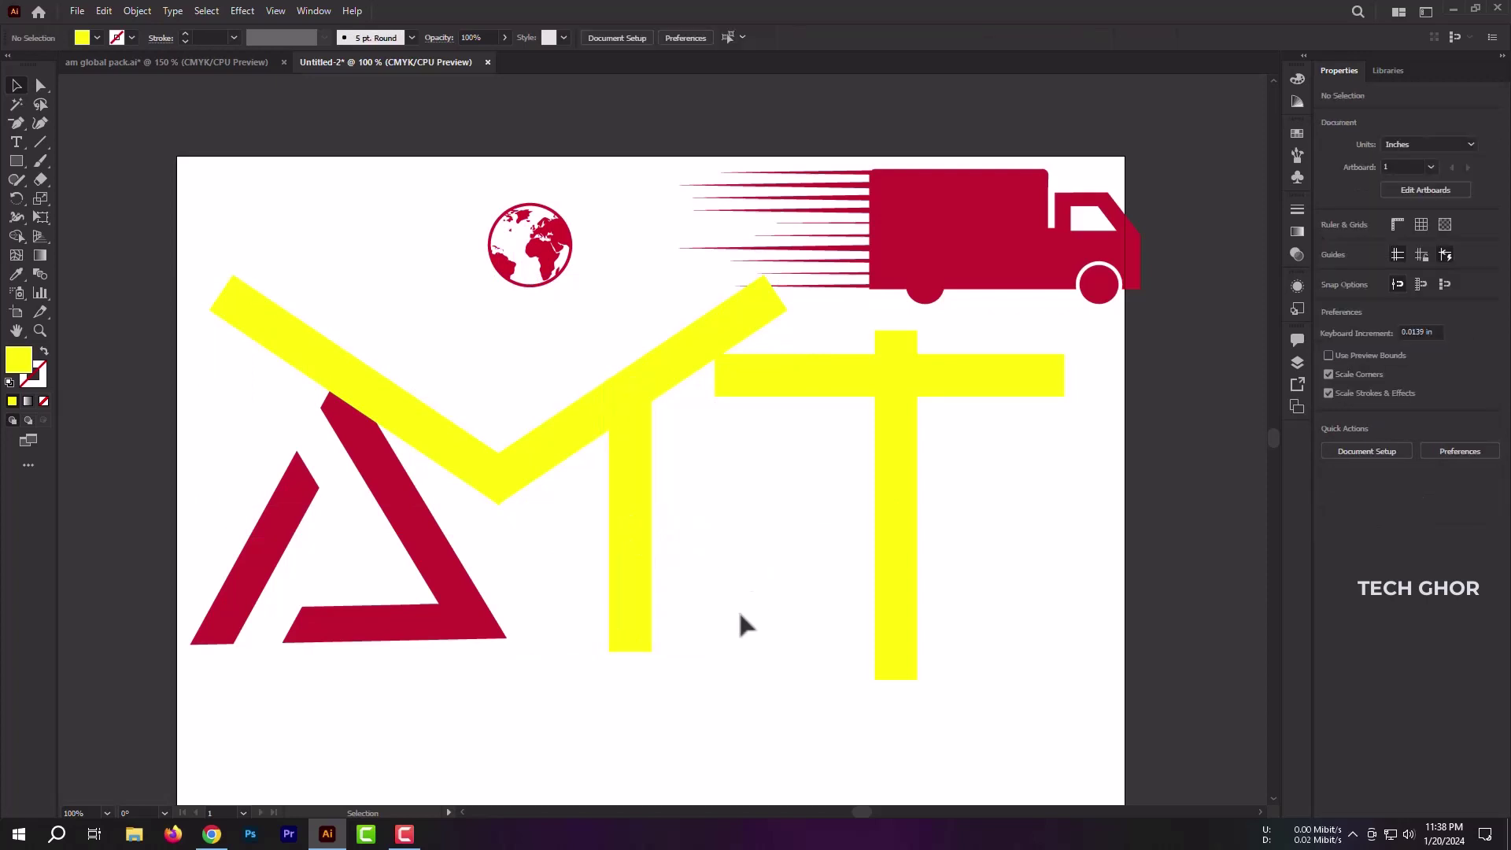
click(379, 429)
mouse_move(518, 539)
mouse_down()
mouse_move(496, 463)
mouse_move(516, 511)
mouse_up()
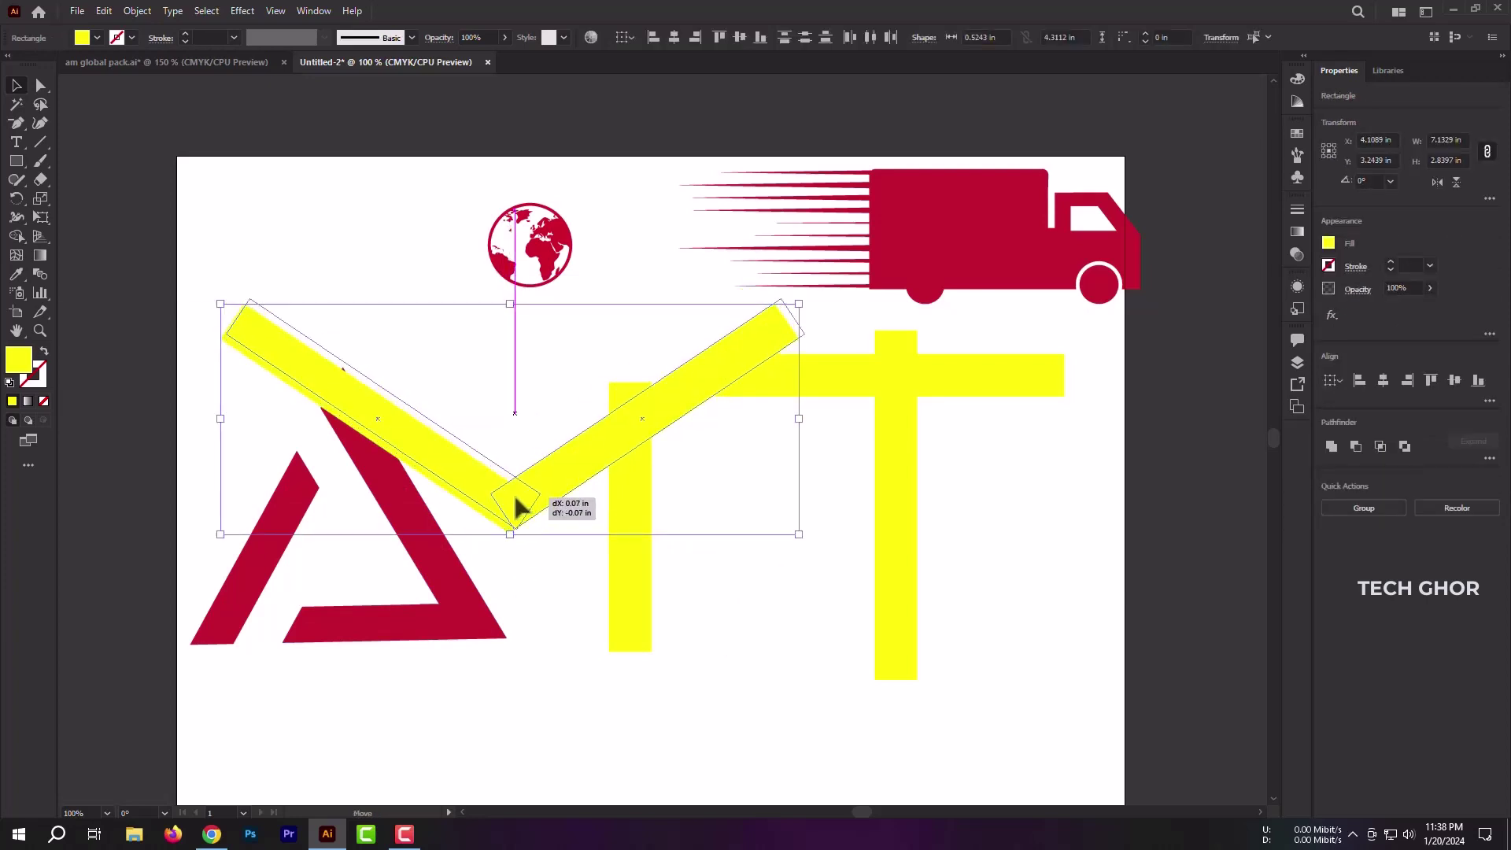
click(749, 576)
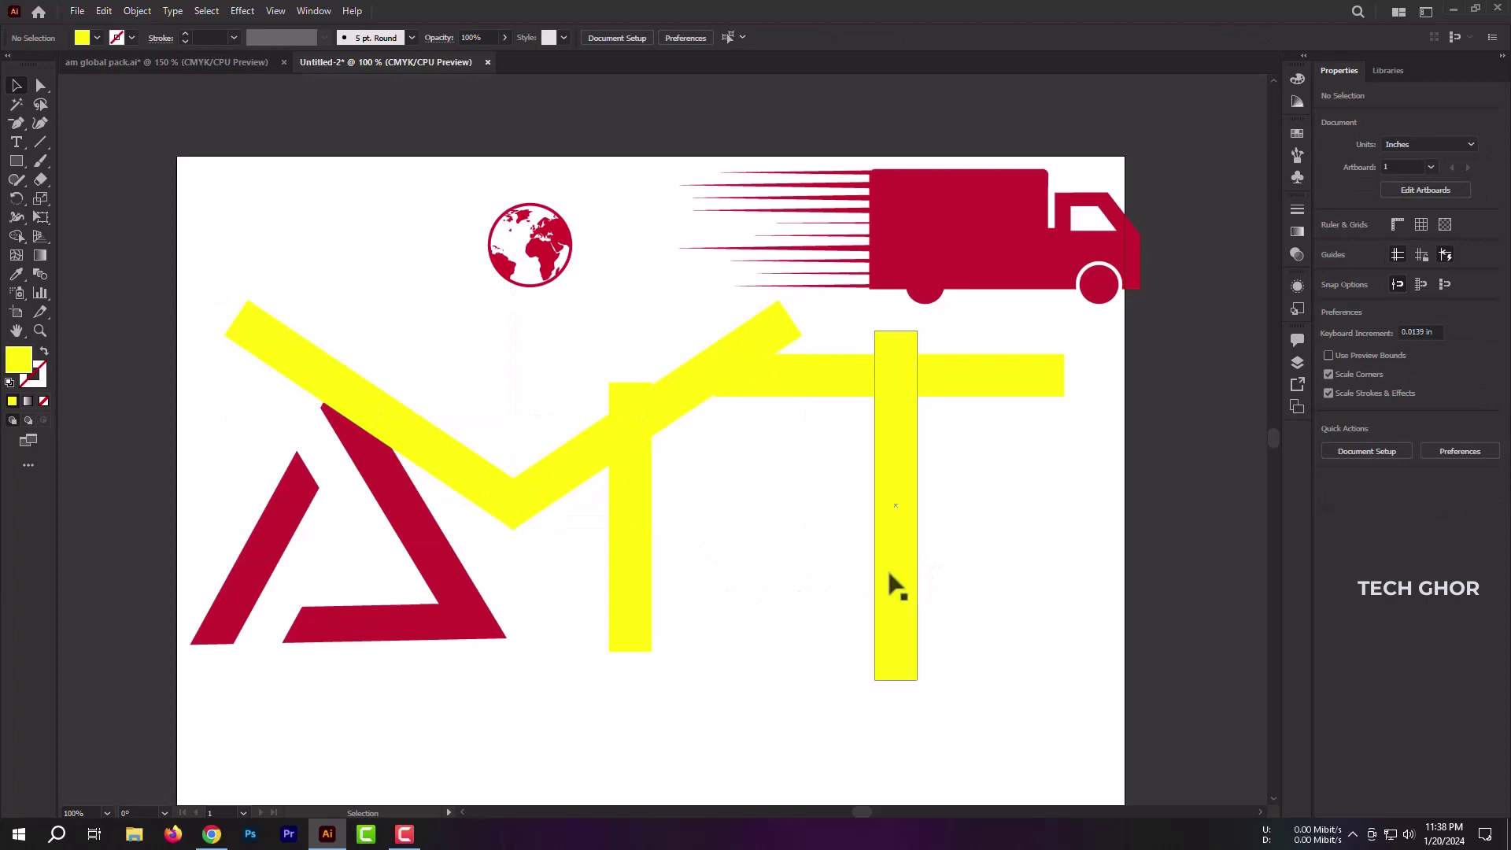
click(664, 411)
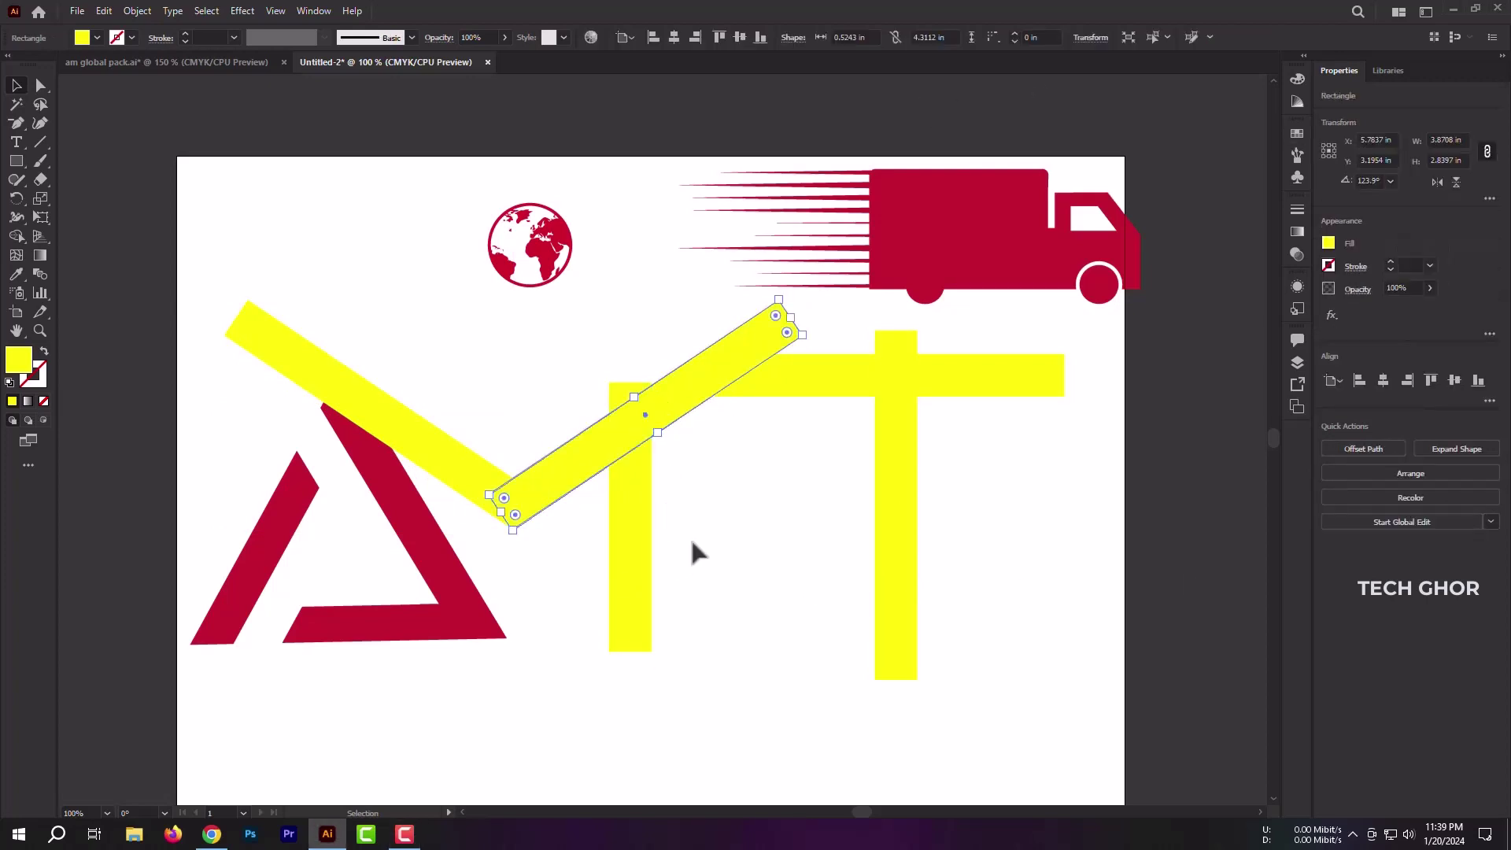
mouse_move(749, 536)
mouse_down()
mouse_move(475, 491)
mouse_move(478, 479)
mouse_up()
click(720, 625)
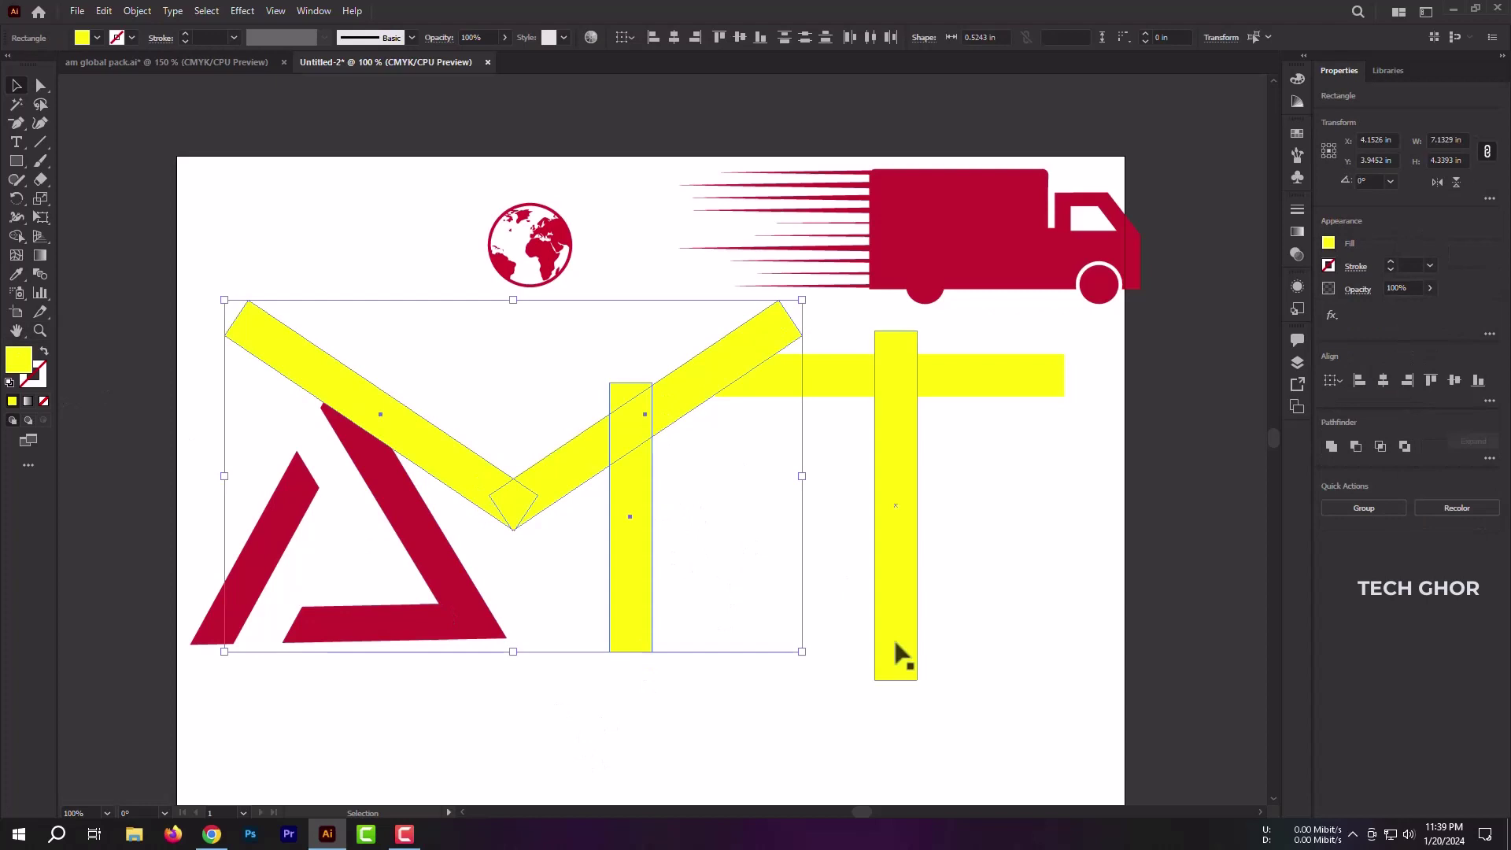
Step: With Shape Builder, delete the overhanging arm piece and merge arm, joint and bar into one M
click(15, 239)
alt+click(702, 391)
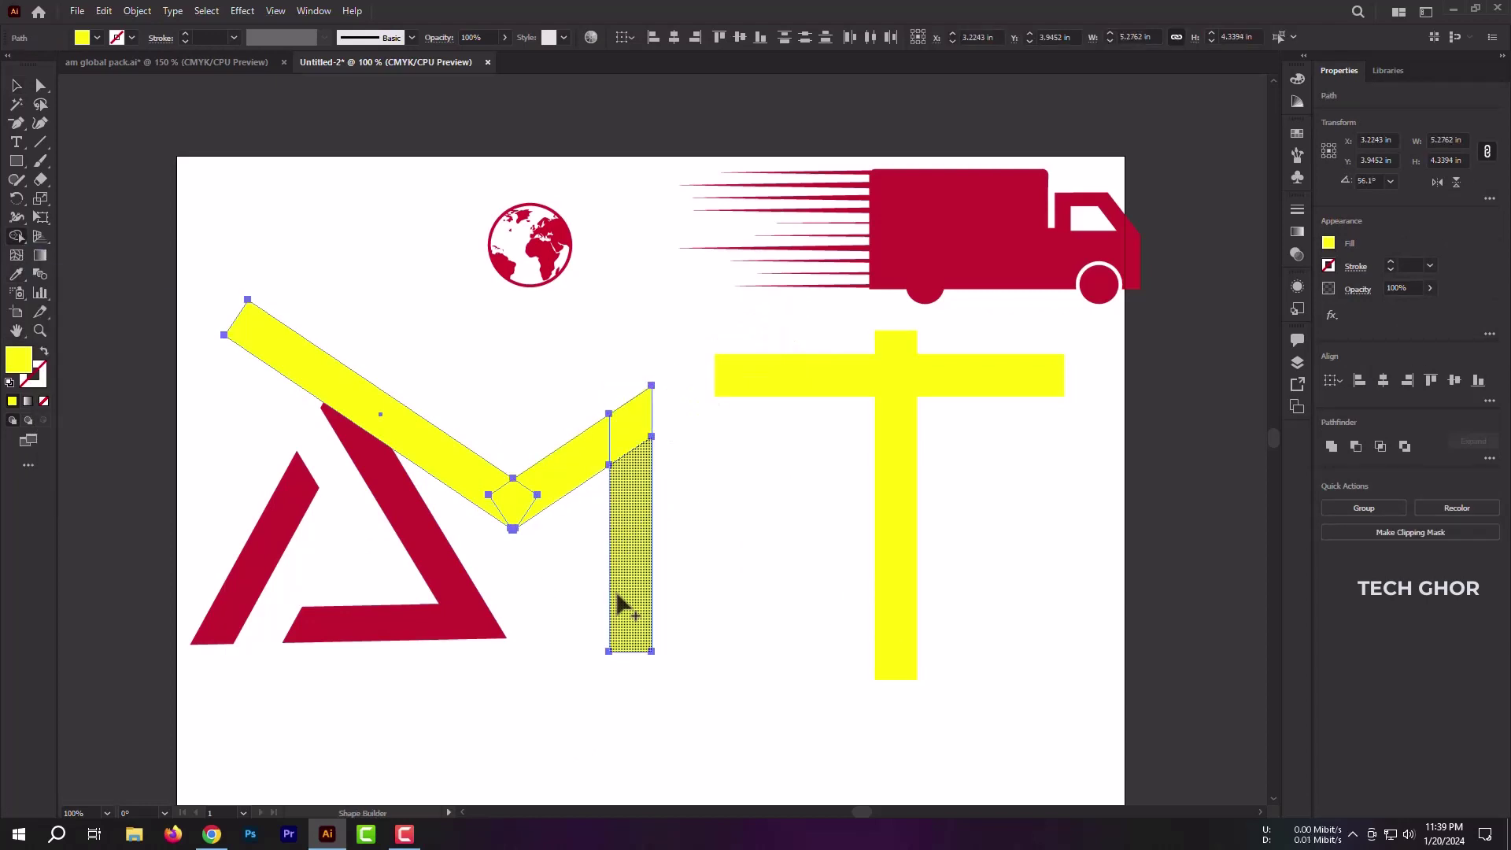
drag(641, 512, 540, 555)
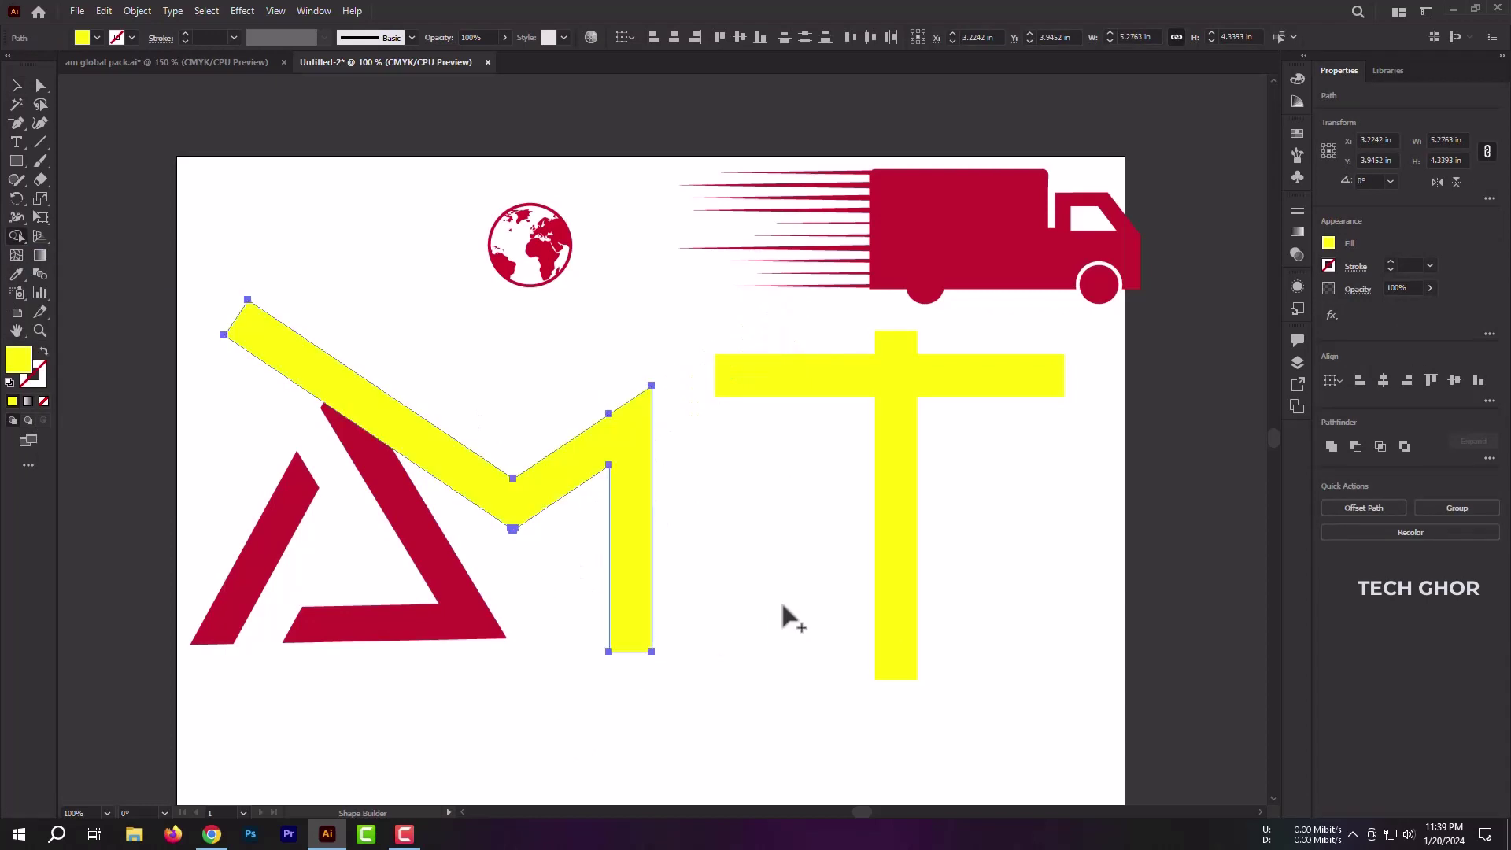
click(15, 85)
click(787, 567)
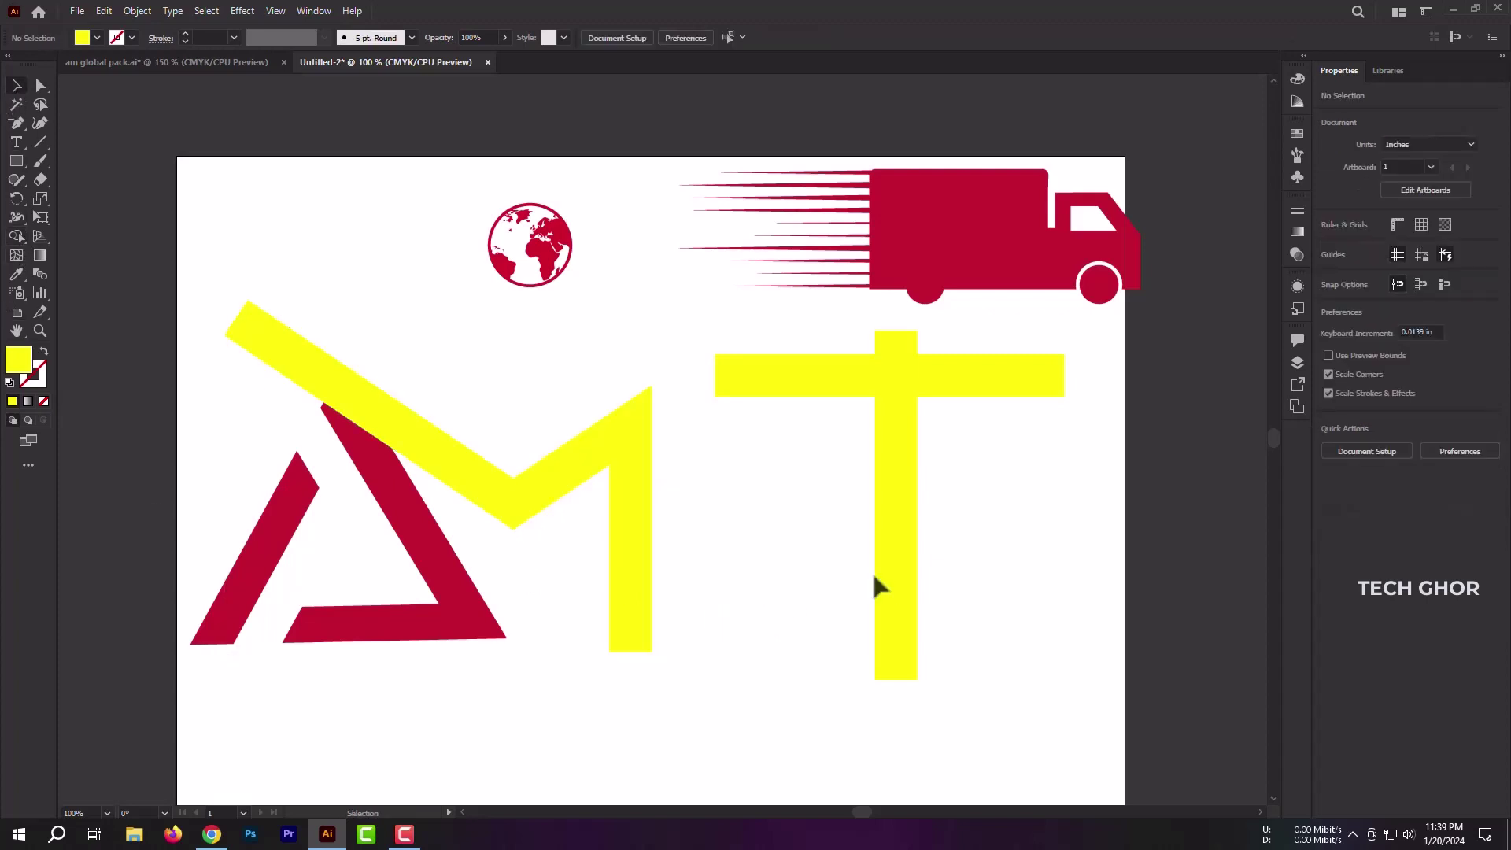
Step: Duplicate the T's upright as a thin bar and lay it along the A's right diagonal
click(894, 575)
mouse_move(905, 547)
mouse_down()
mouse_move(783, 566)
mouse_move(788, 522)
mouse_move(438, 431)
mouse_up()
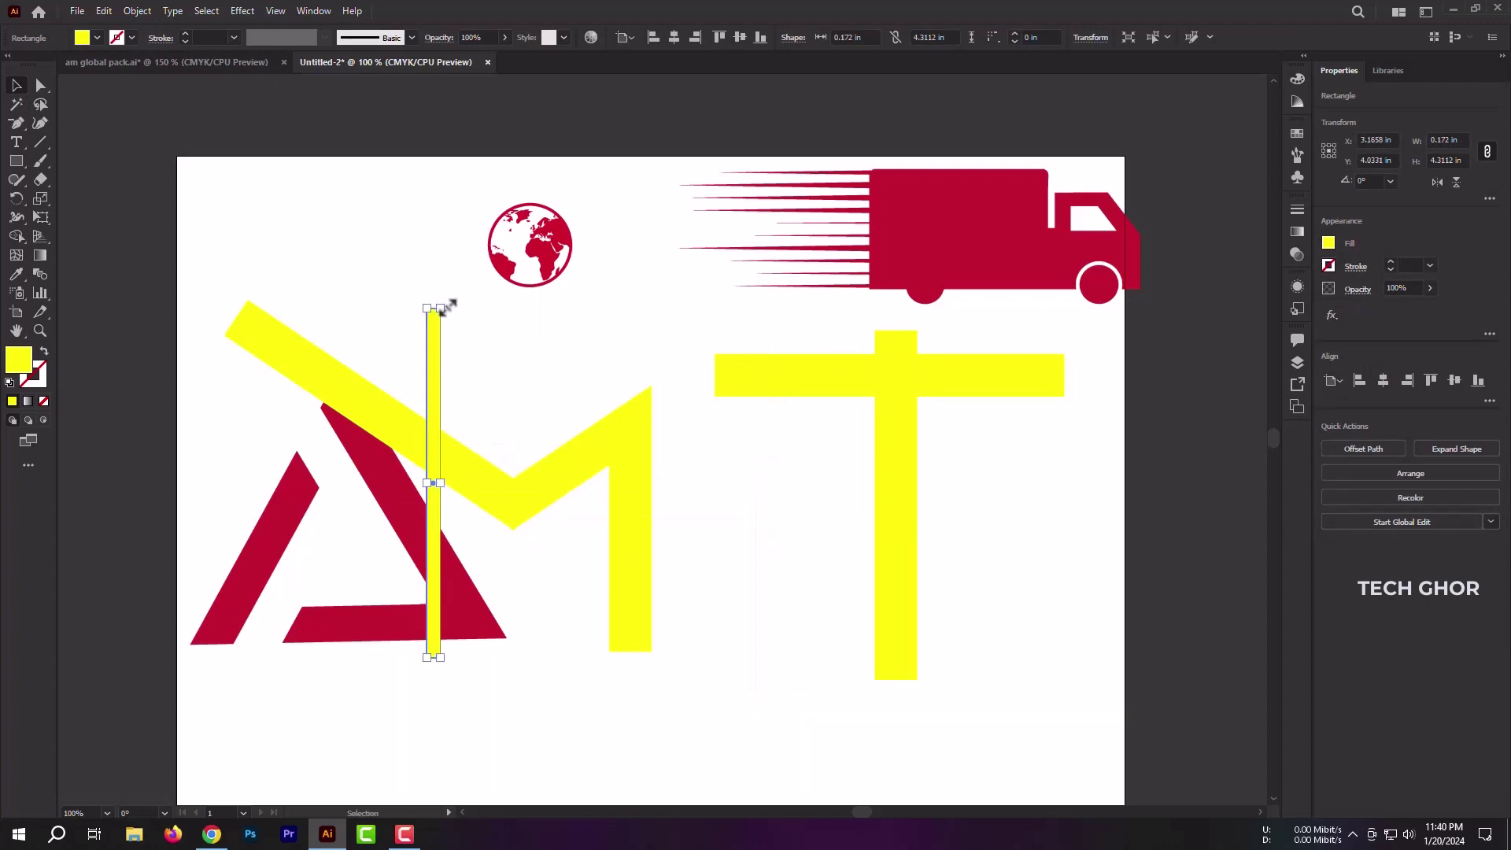
drag(441, 301, 337, 277)
scroll(439, 500, up, 2)
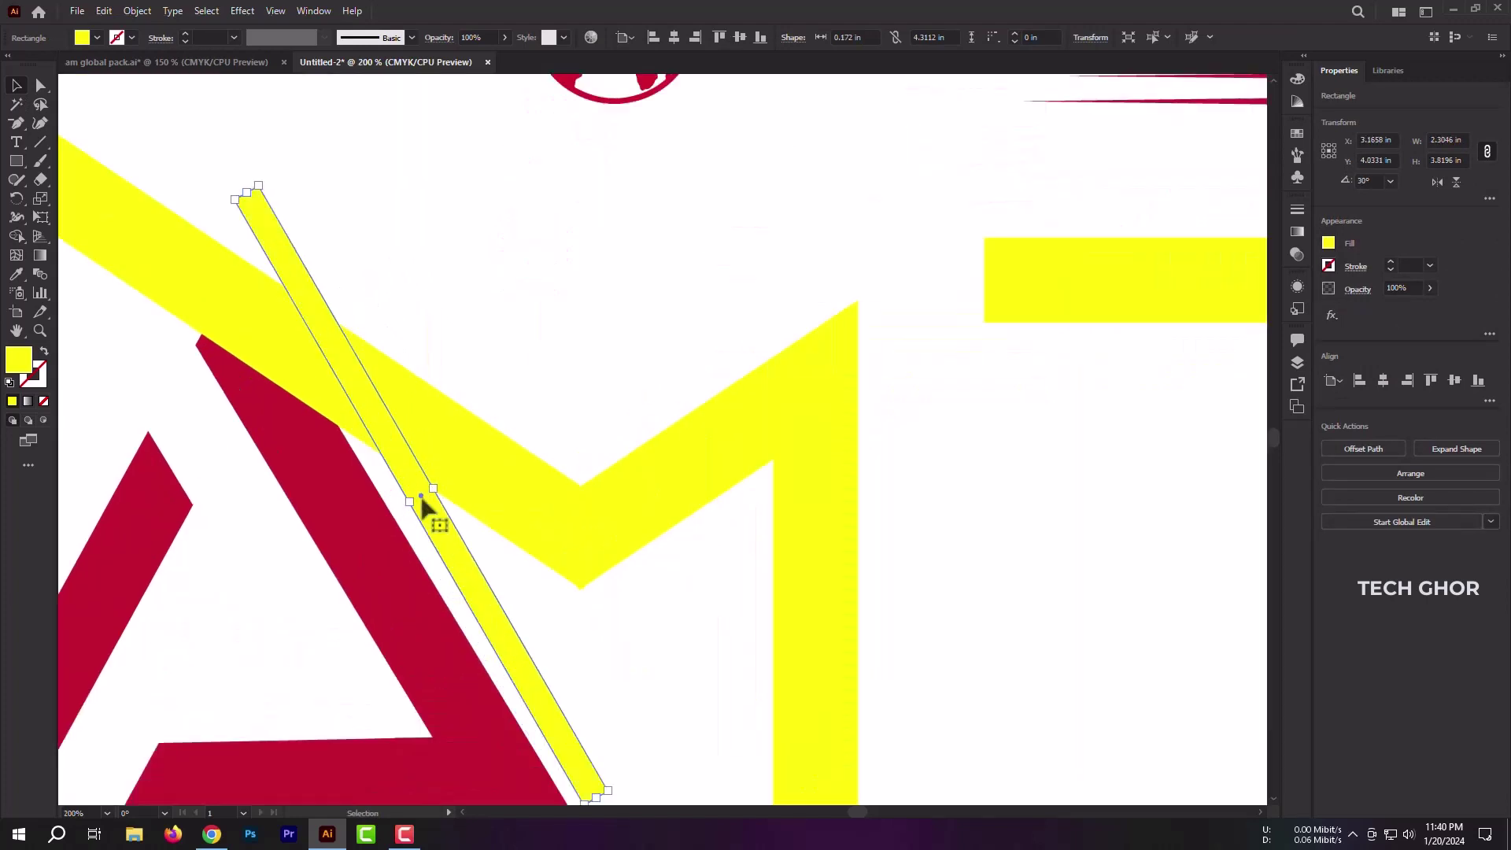
drag(422, 506, 400, 503)
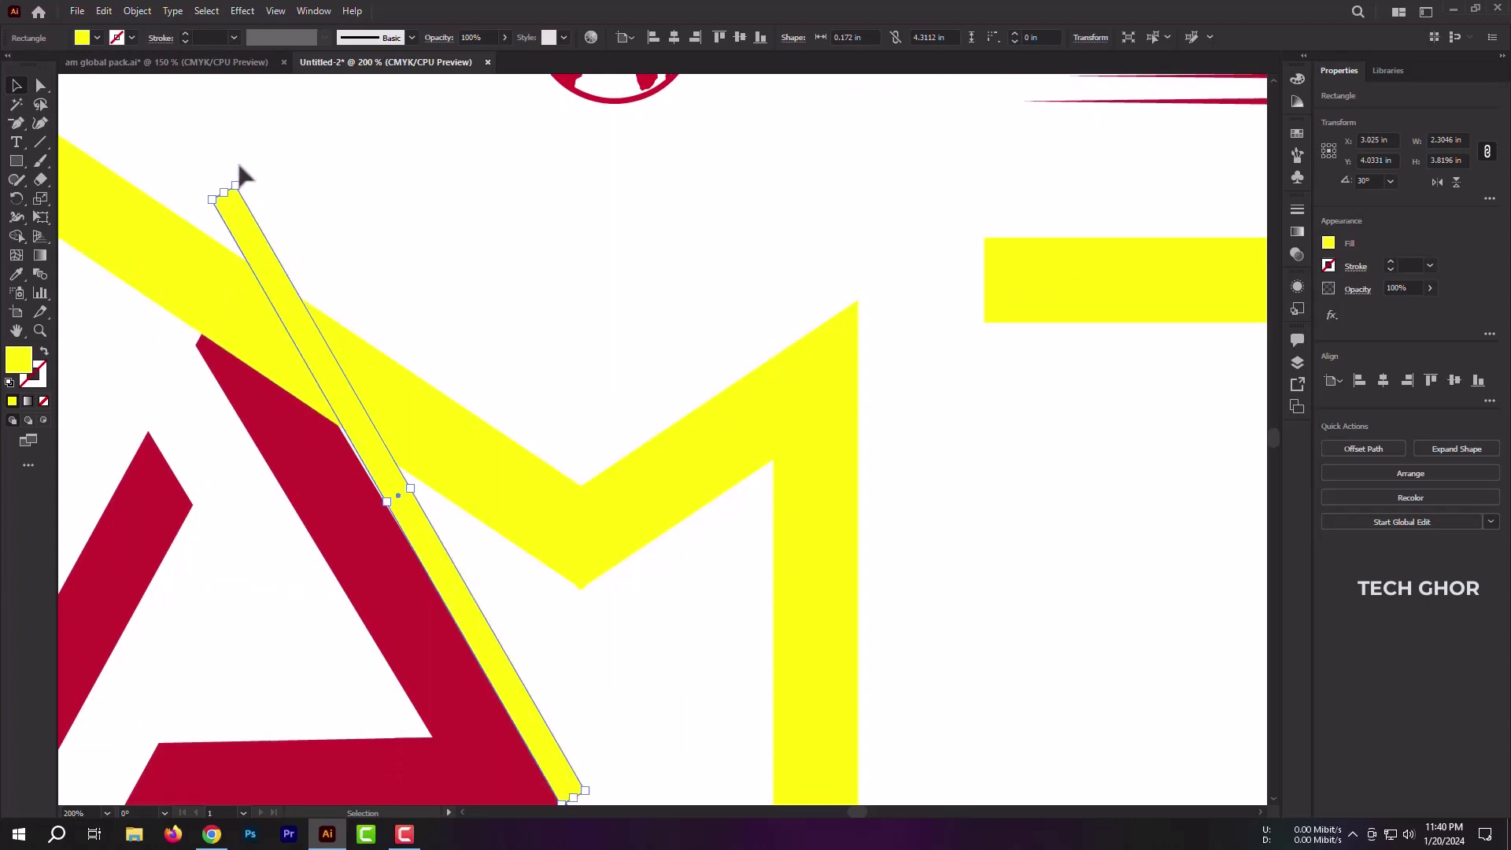
drag(242, 187, 216, 169)
click(708, 628)
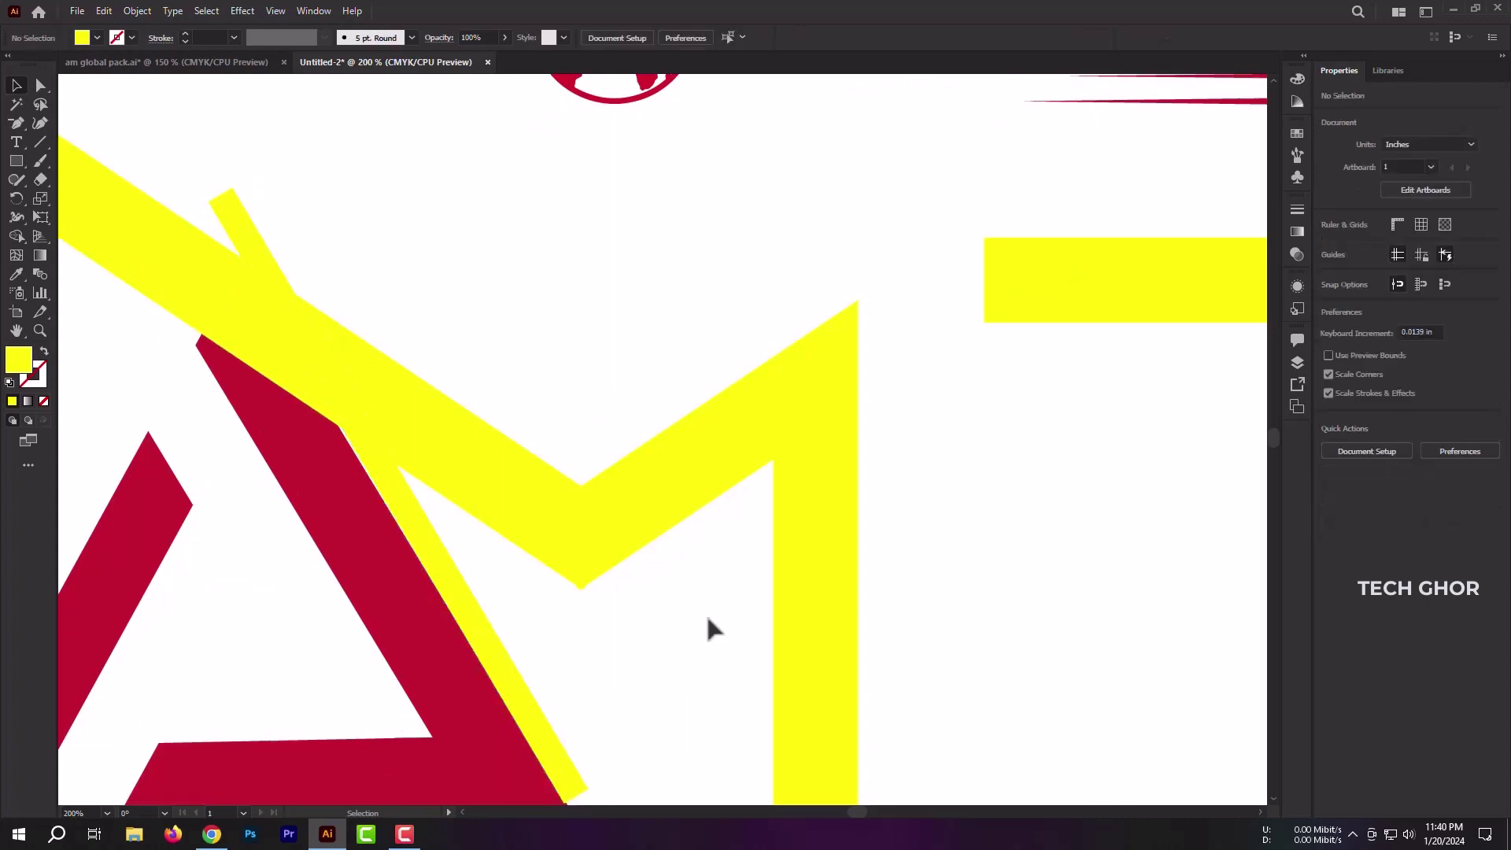
Step: Rotate the thin yellow bar to match the A's edge
scroll(614, 708, down, 2)
scroll(422, 472, up, 1)
click(428, 472)
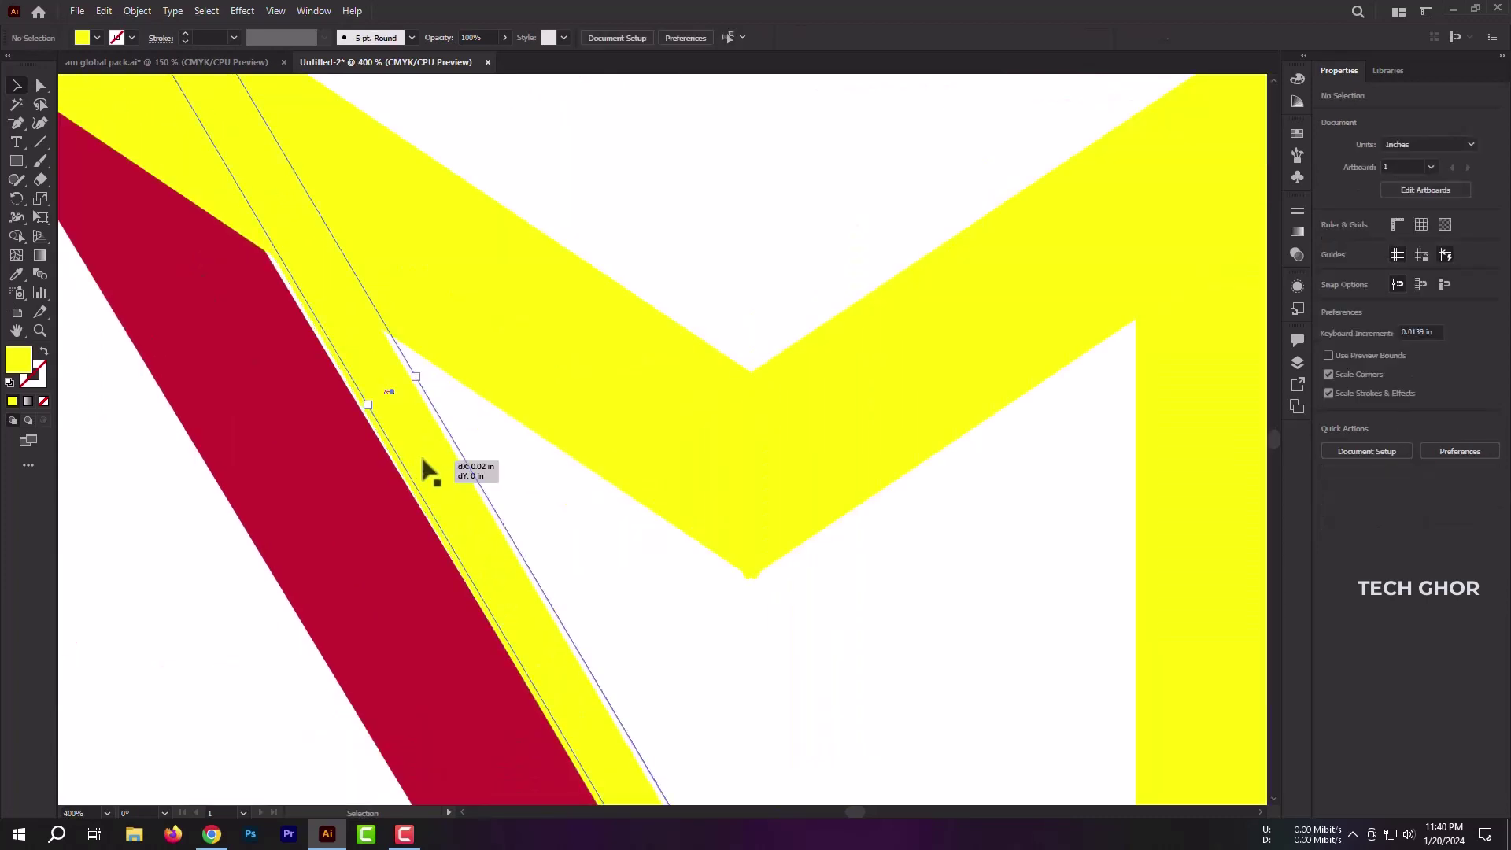
scroll(428, 472, down, 2)
scroll(598, 653, up, 3)
drag(489, 643, 508, 639)
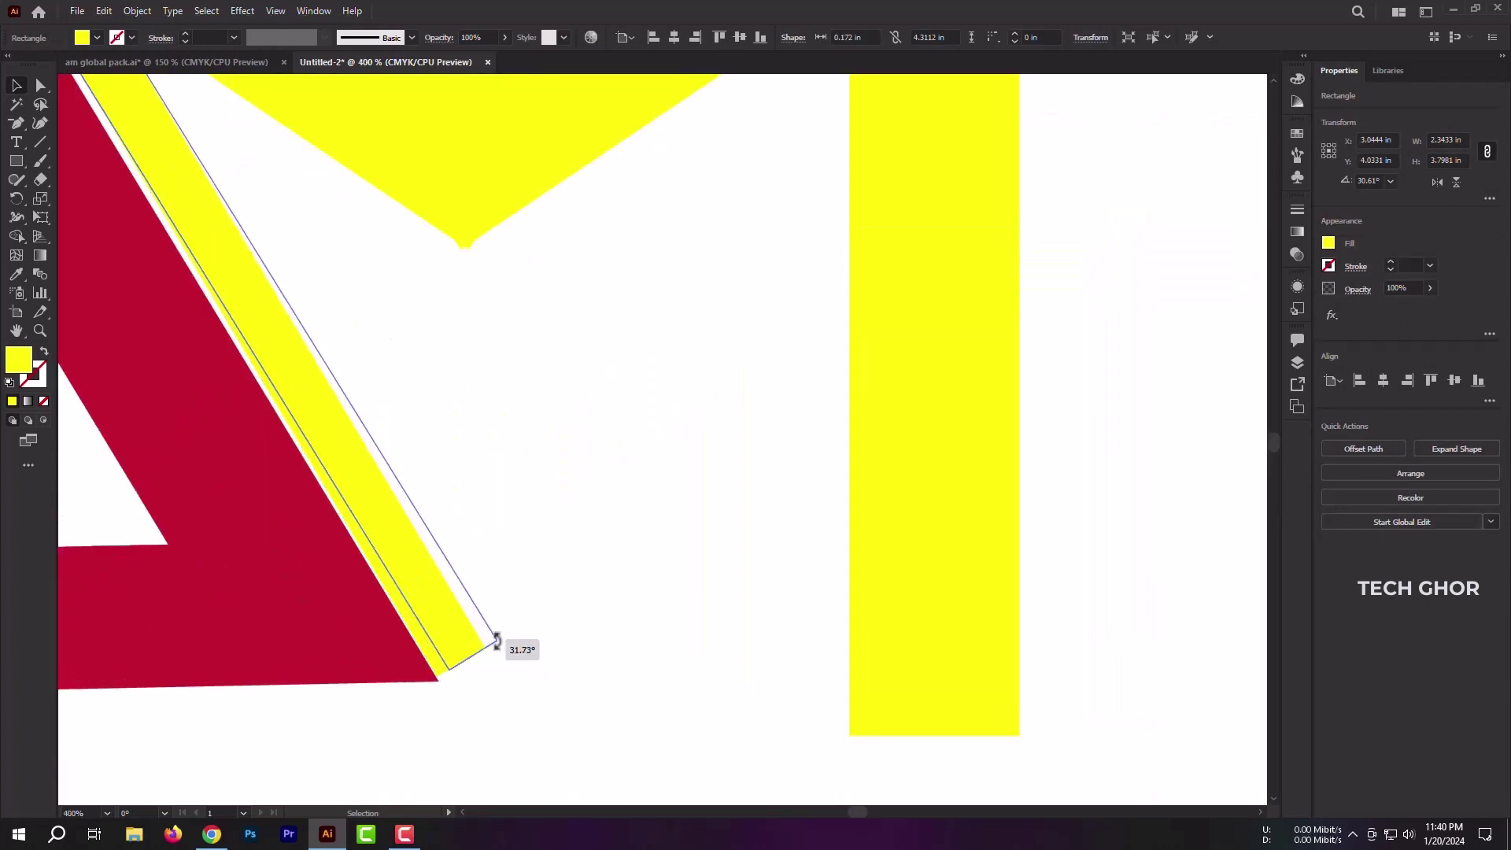
click(516, 624)
scroll(606, 659, down, 3)
drag(606, 659, 611, 668)
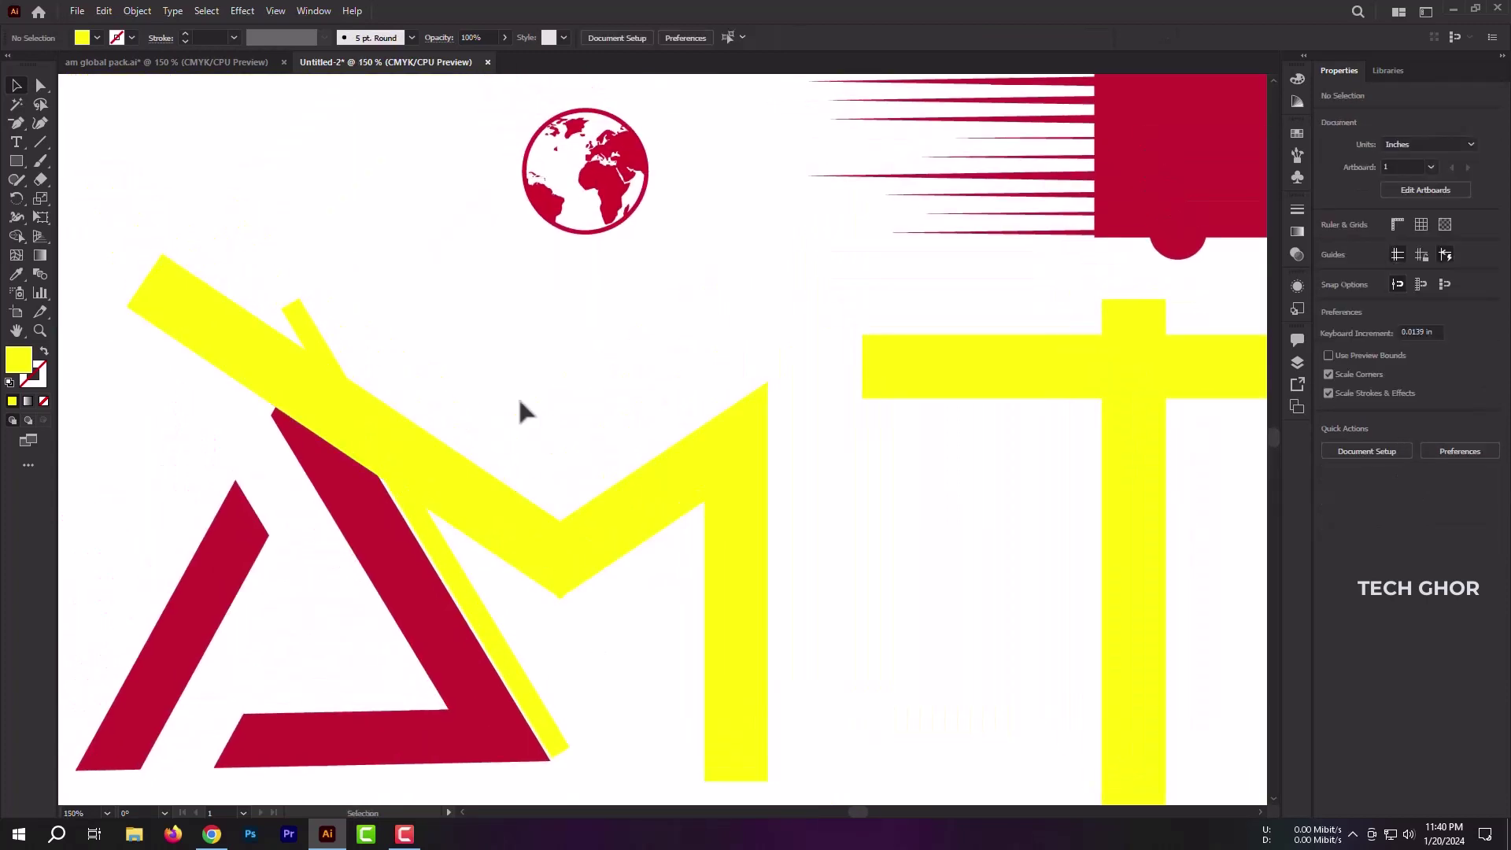
Step: Select the M and diagonal bar and delete the leftover bar pieces at the M's top
drag(432, 537, 433, 539)
click(16, 237)
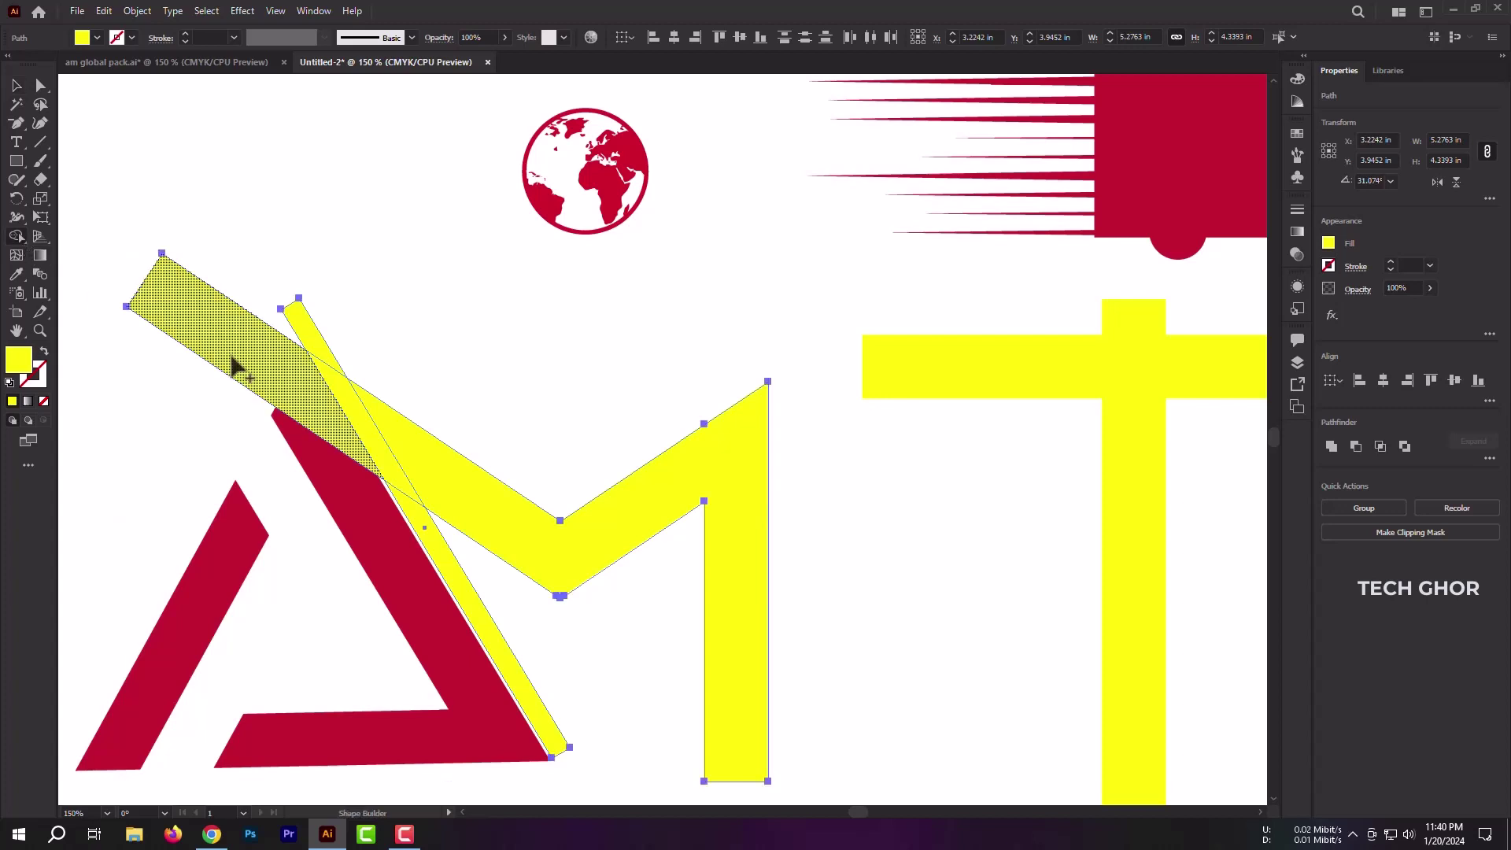
drag(236, 364, 311, 348)
alt+click(354, 419)
Step: Group the A and M shapes and colour them with the truck's red
alt+click(439, 548)
key(ctrl+0)
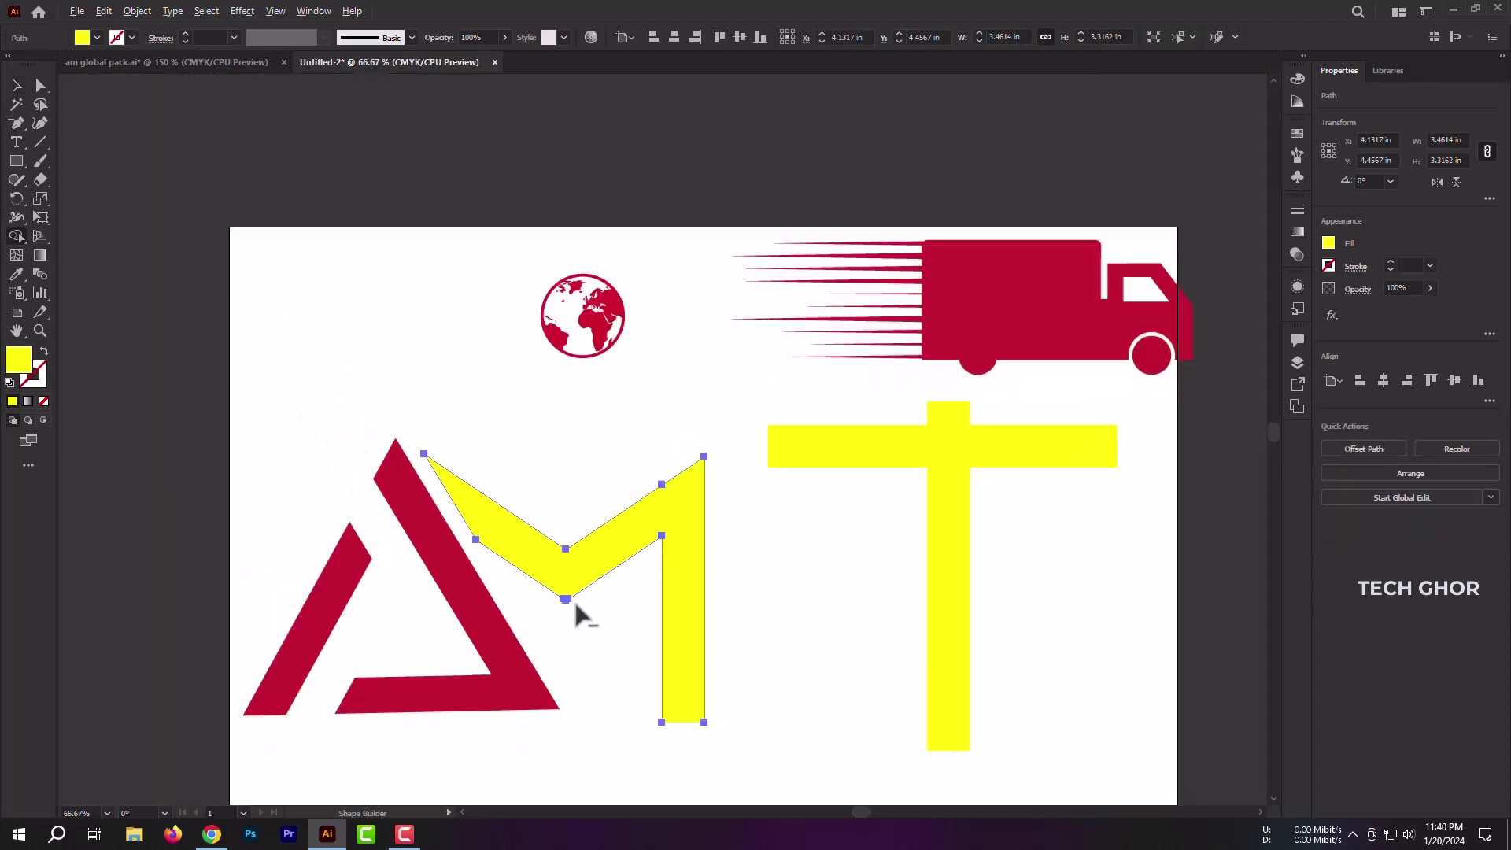
key(v)
key(ctrl+shift+a)
scroll(697, 660, up, 1)
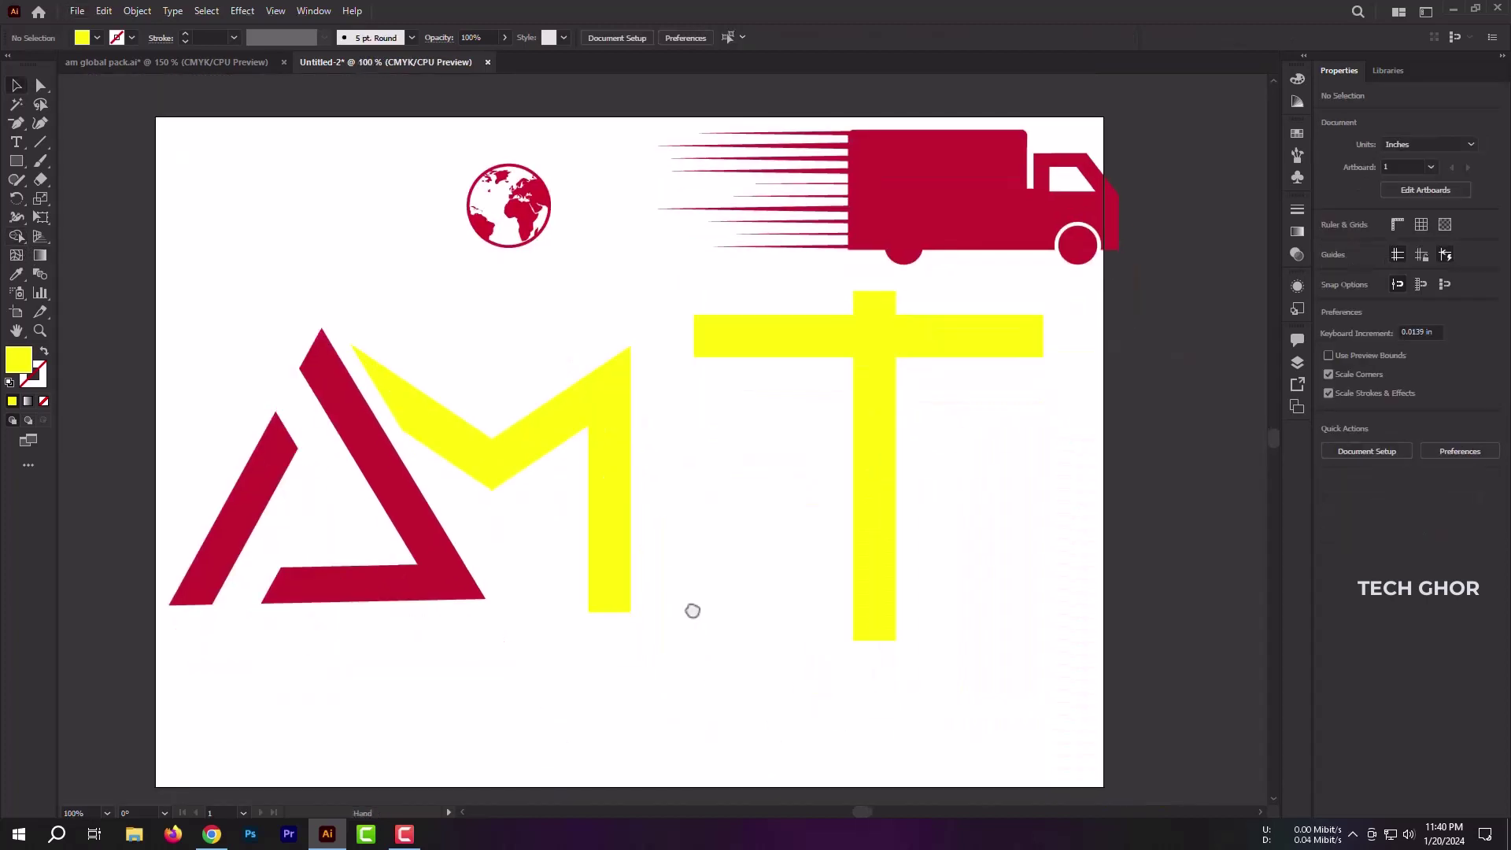
scroll(684, 613, up, 1)
scroll(685, 614, down, 1)
drag(186, 324, 622, 659)
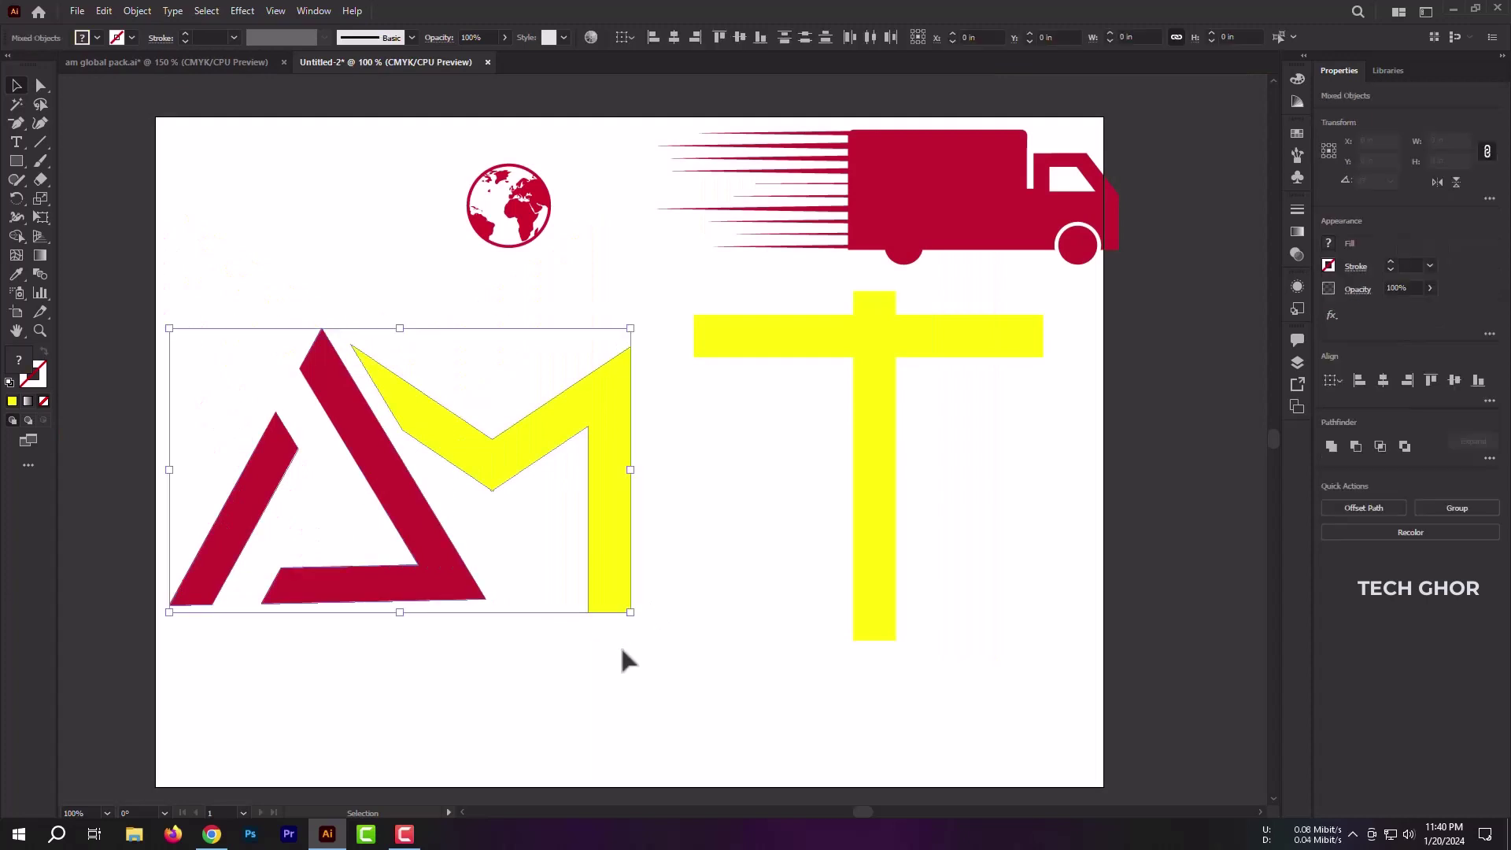
right_click(403, 451)
click(469, 570)
click(16, 273)
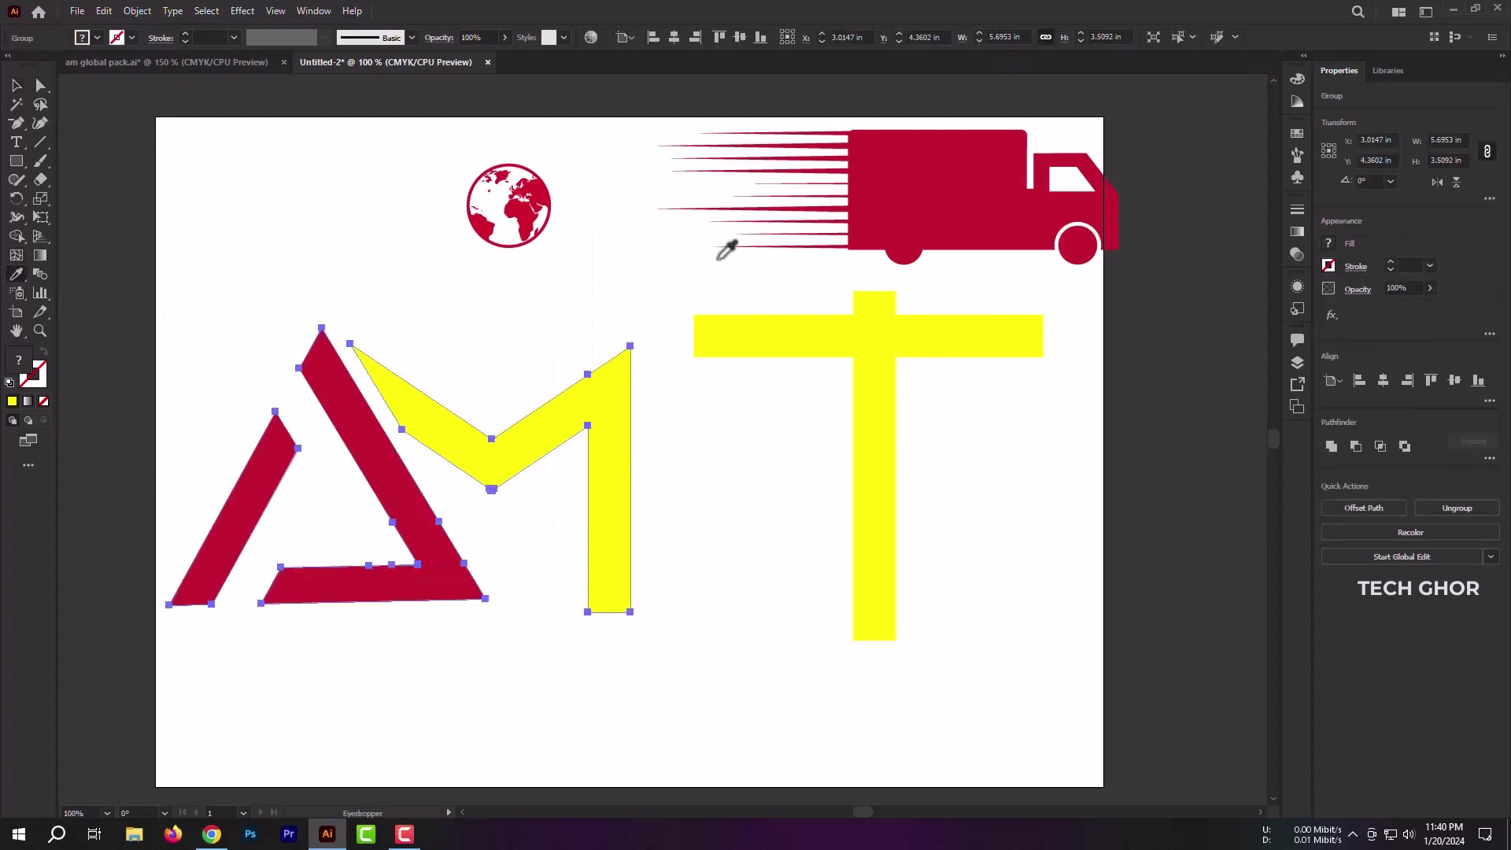
click(787, 229)
Step: Move the yellow T off to the right and the AM group off the artboard's upper left
key(v)
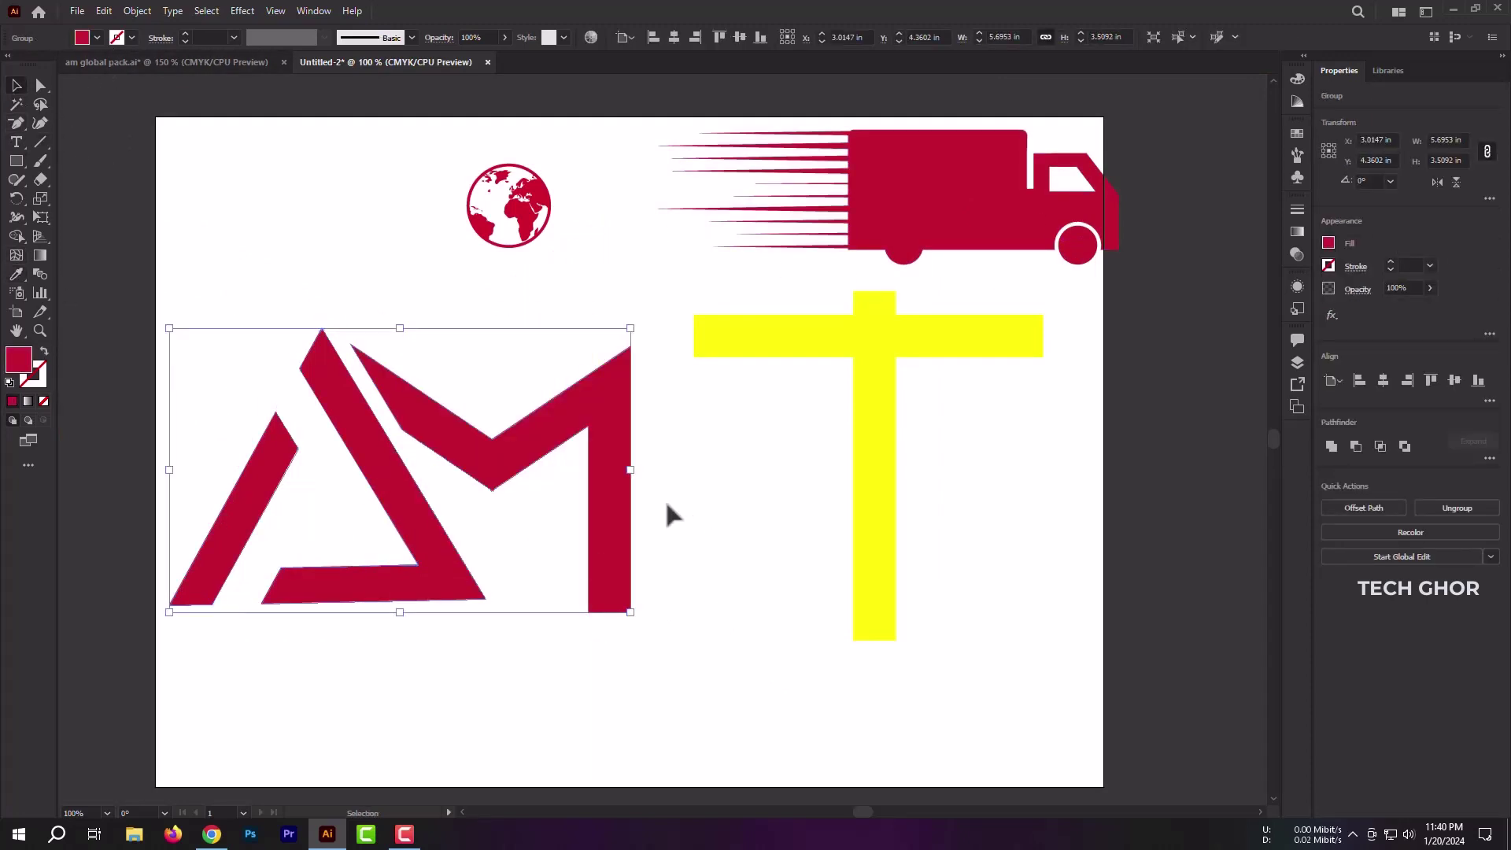
drag(709, 283, 831, 475)
shift+click(869, 405)
drag(873, 418, 1216, 574)
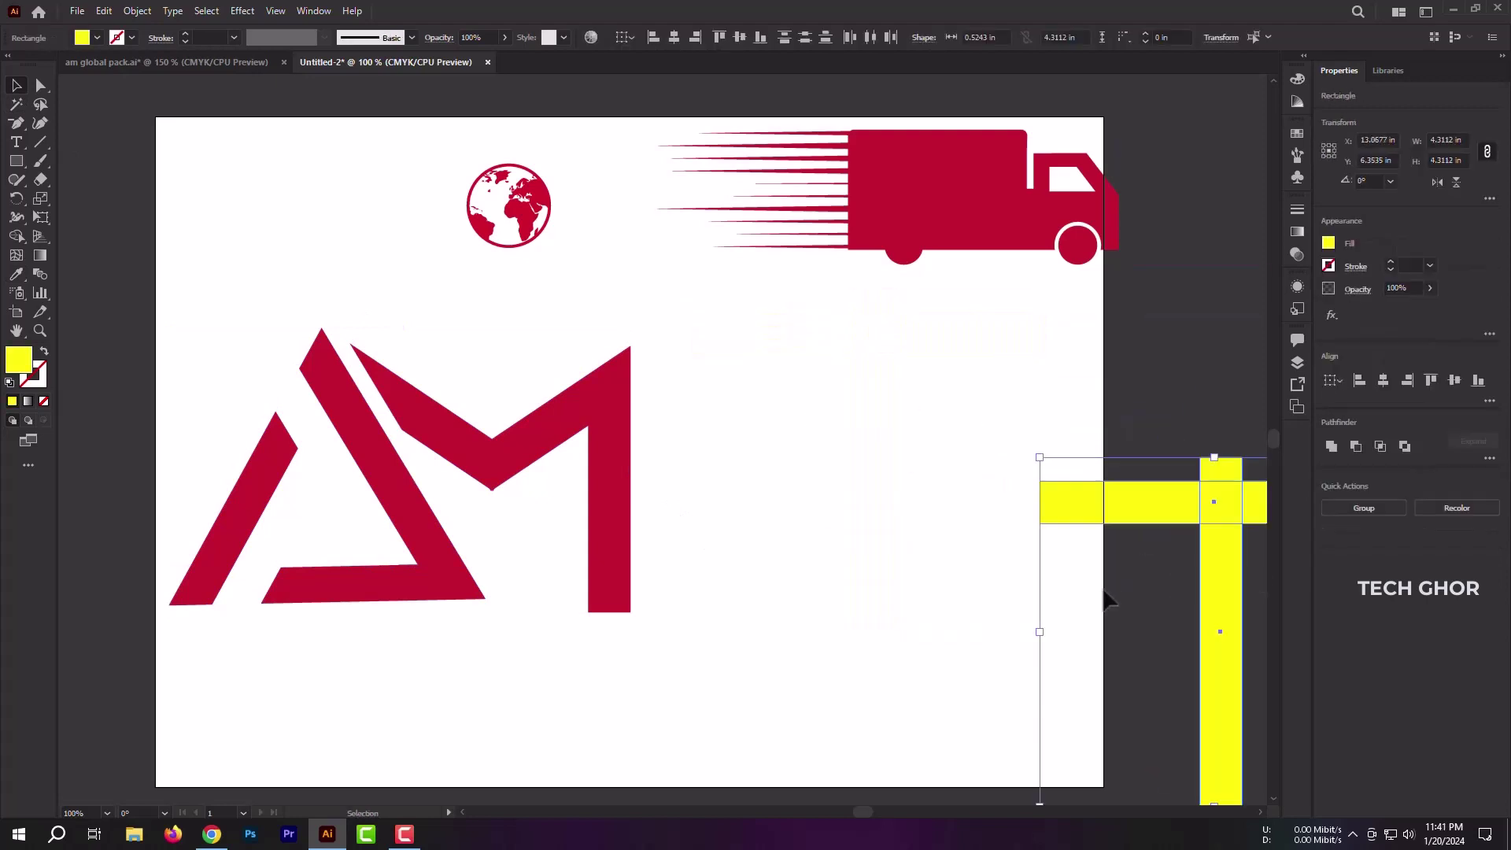
click(787, 575)
click(286, 574)
scroll(614, 610, down, 2)
drag(619, 585, 316, 323)
Step: Draw a red circle below the globe and widen it slightly
click(565, 564)
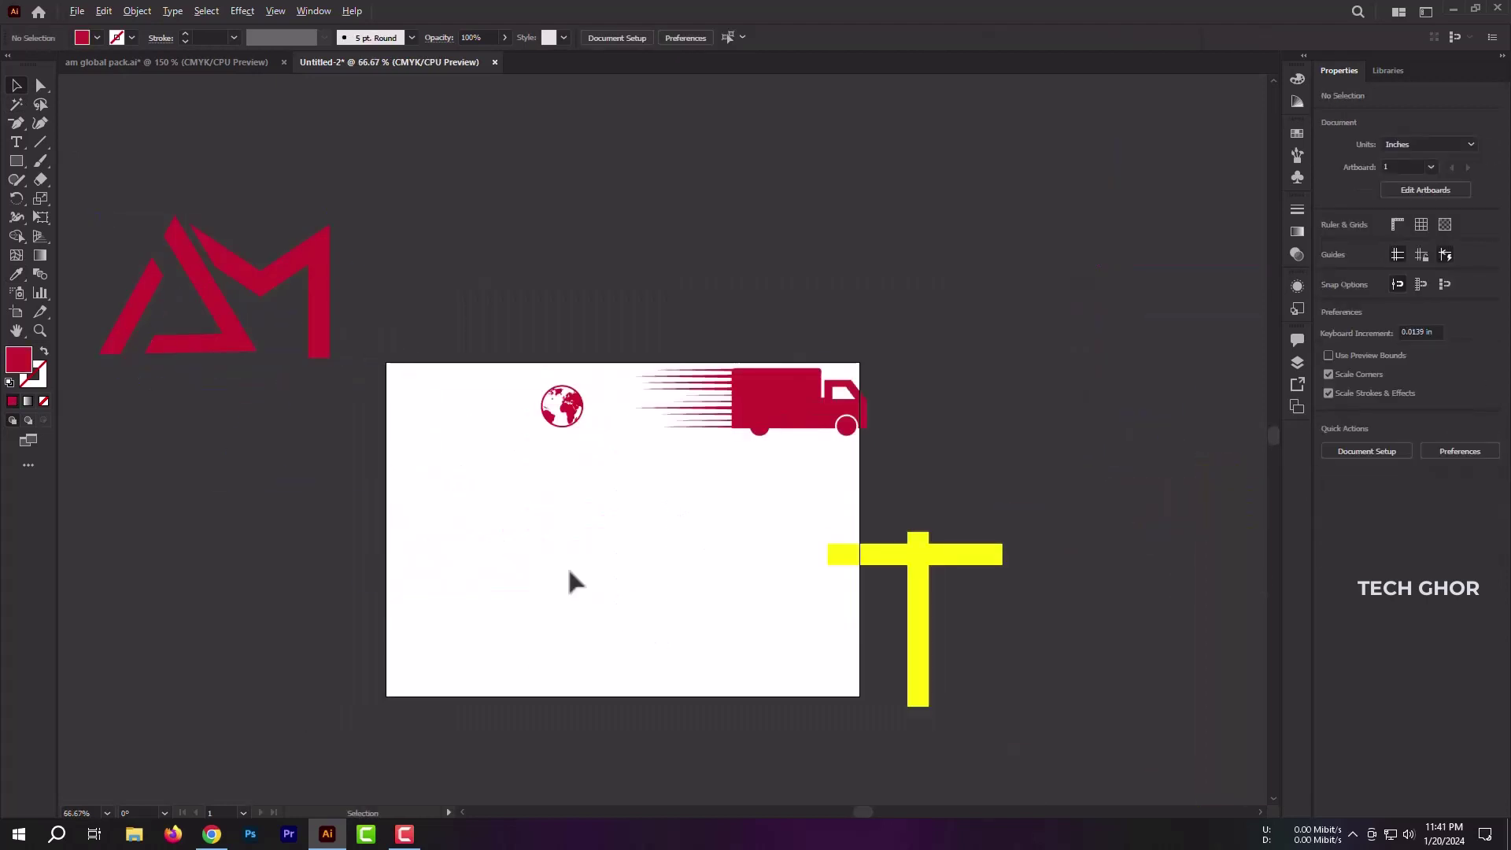
scroll(565, 562, up, 1)
right_click(14, 162)
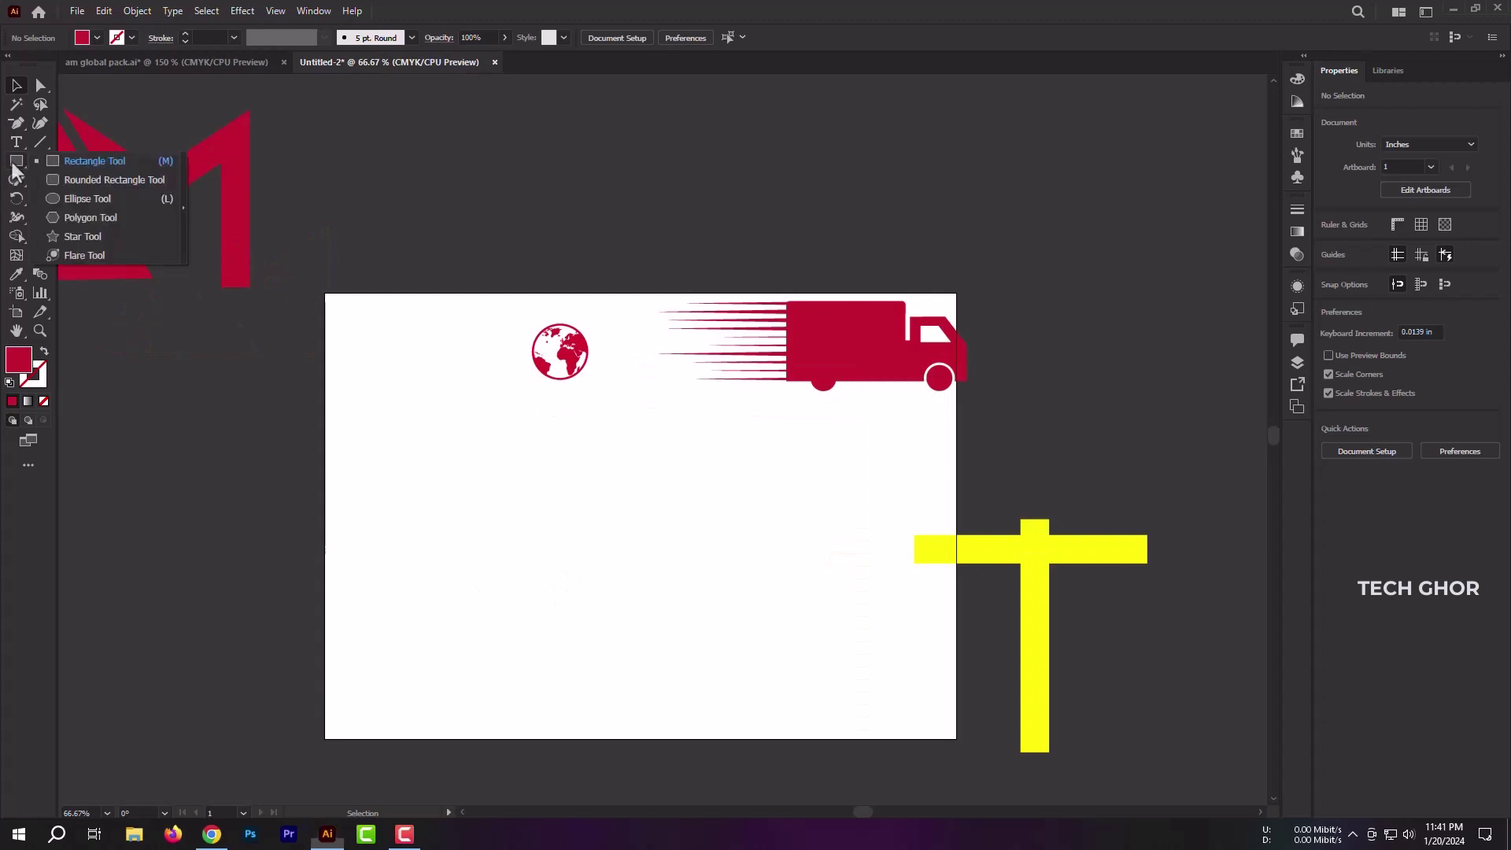
click(91, 200)
drag(540, 540, 651, 650)
scroll(674, 540, up, 2)
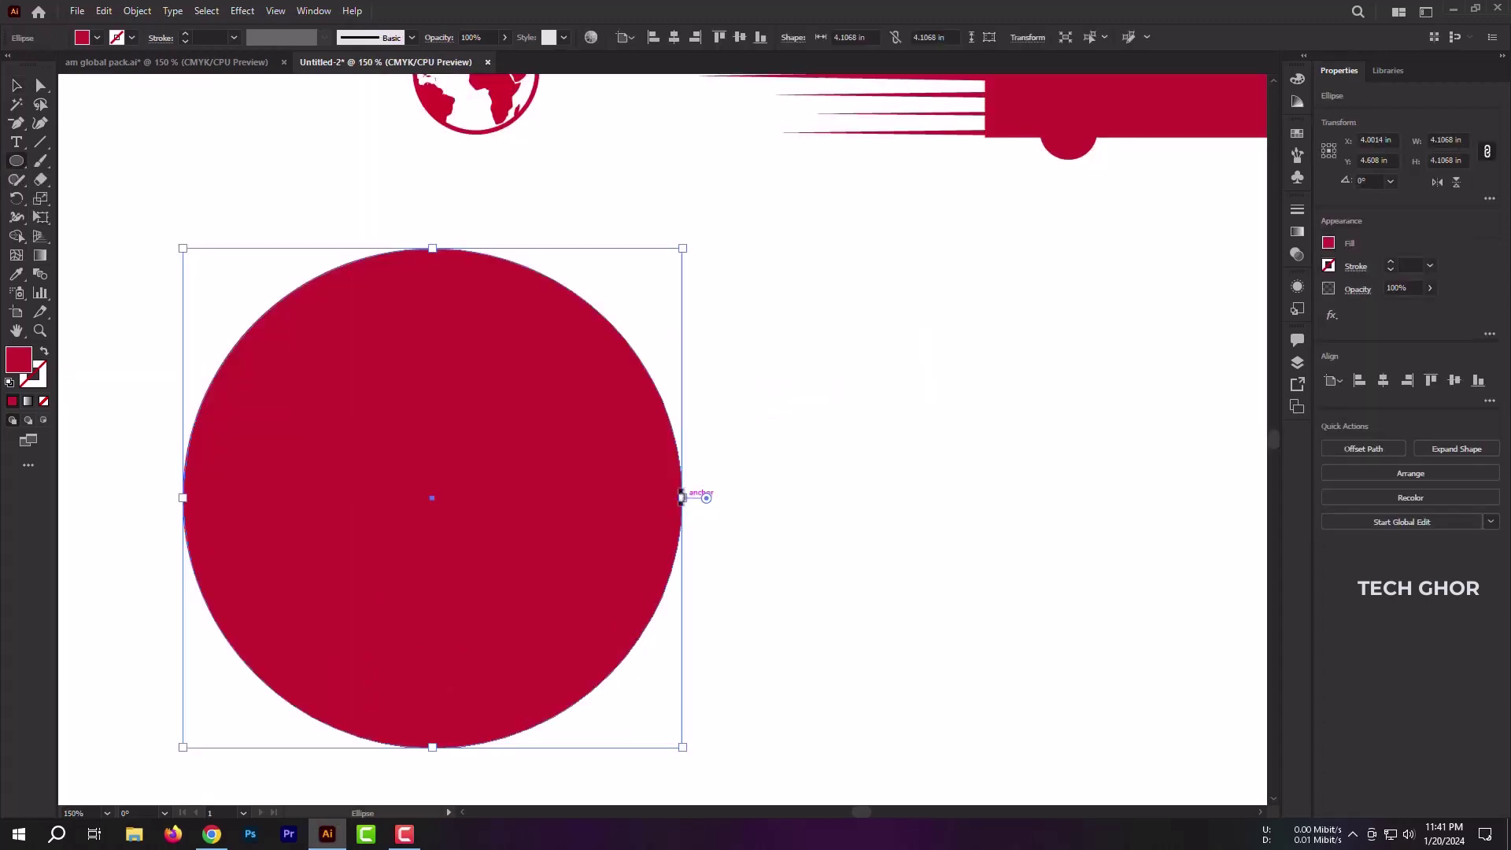
drag(682, 496, 687, 498)
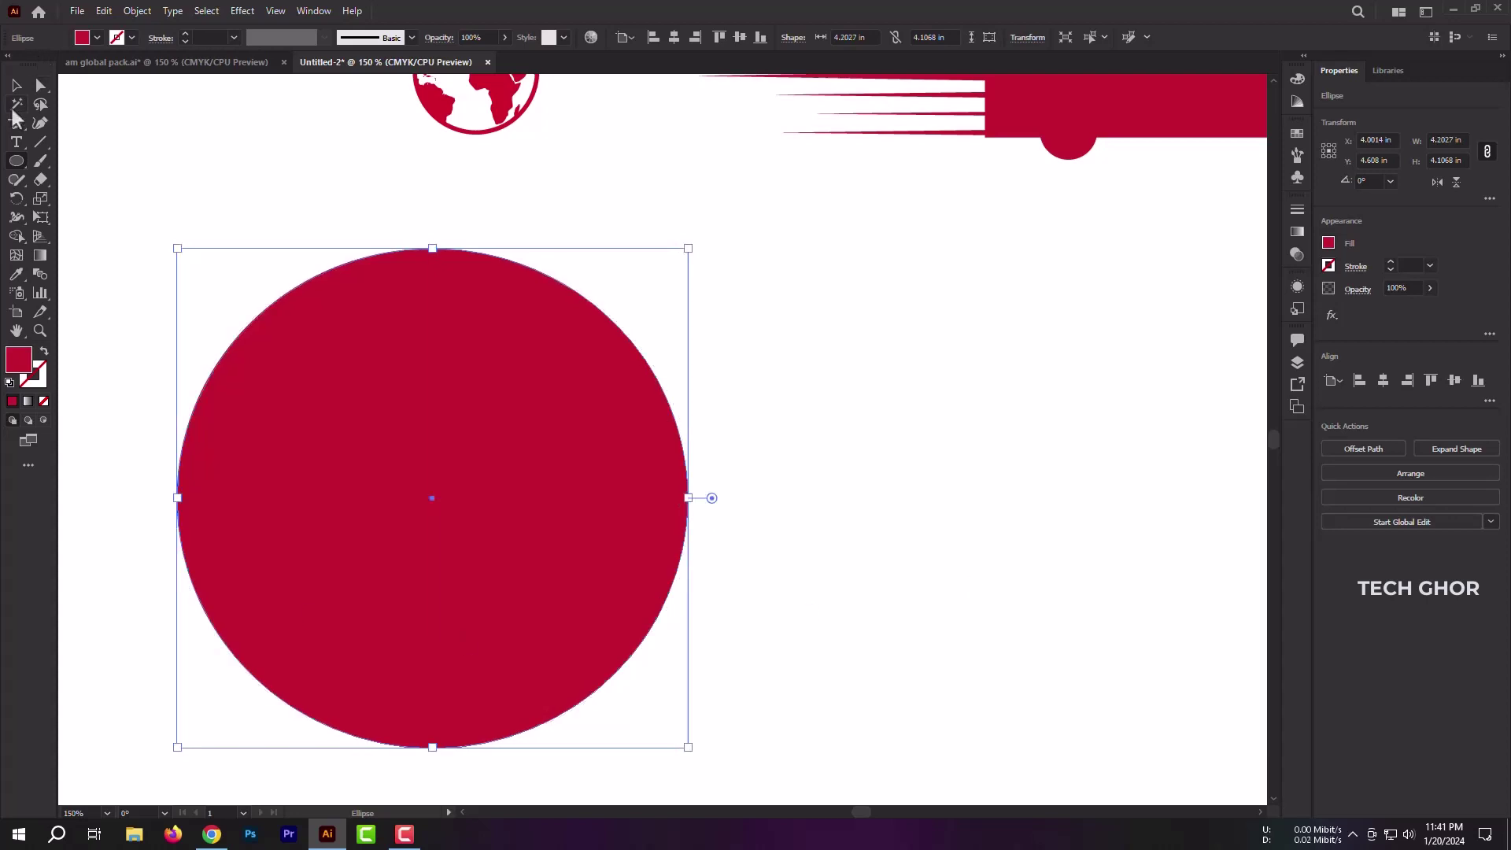
key(v)
Step: Draw a horizontal line through the circle's centre and divide the circle along it with Pathfinder
click(40, 142)
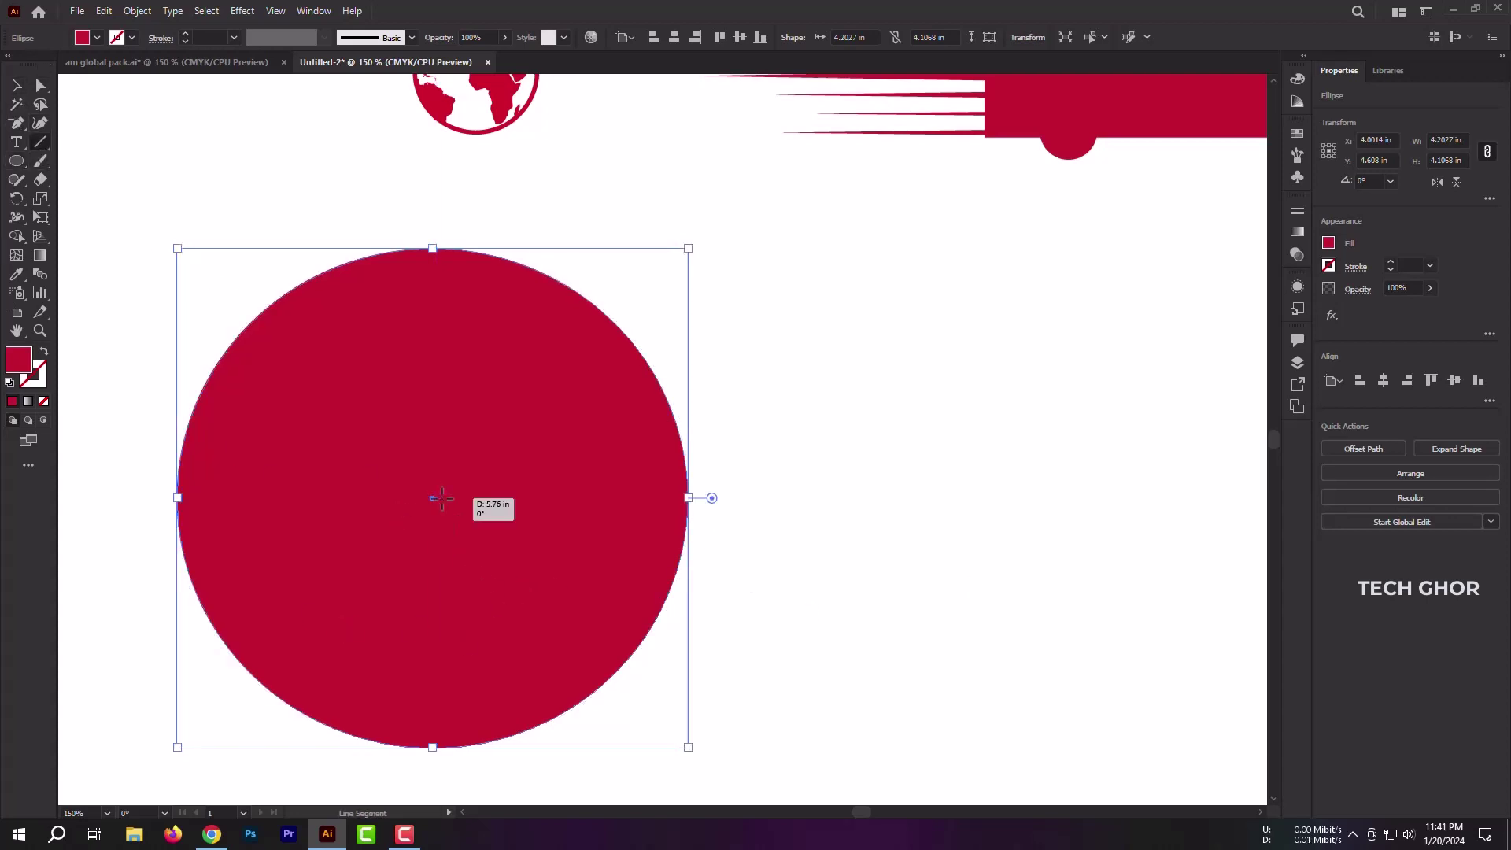
drag(441, 497, 836, 497)
key(v)
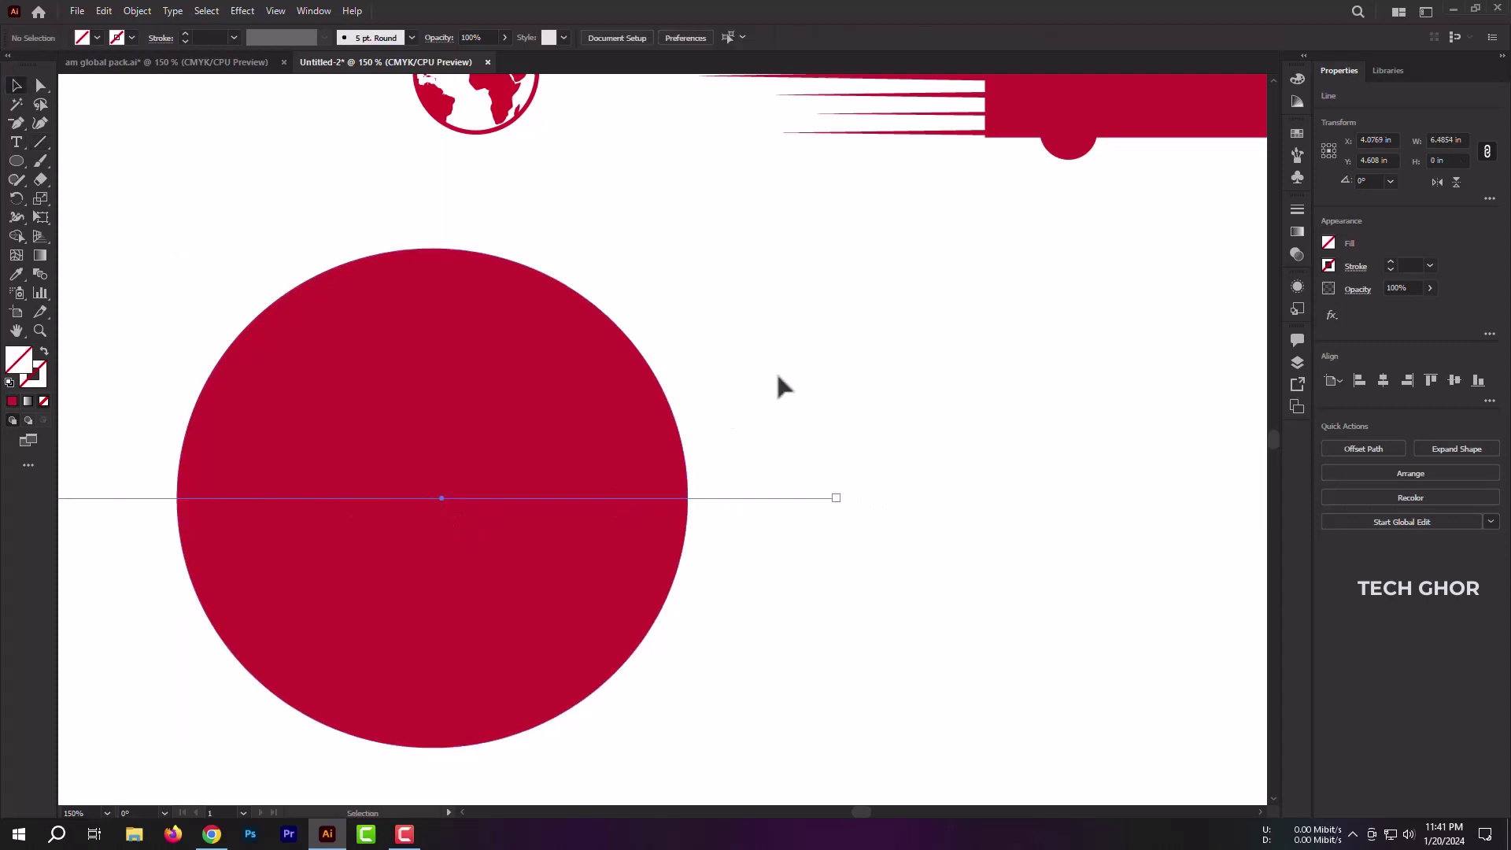
drag(776, 388, 499, 720)
click(1487, 459)
click(1329, 551)
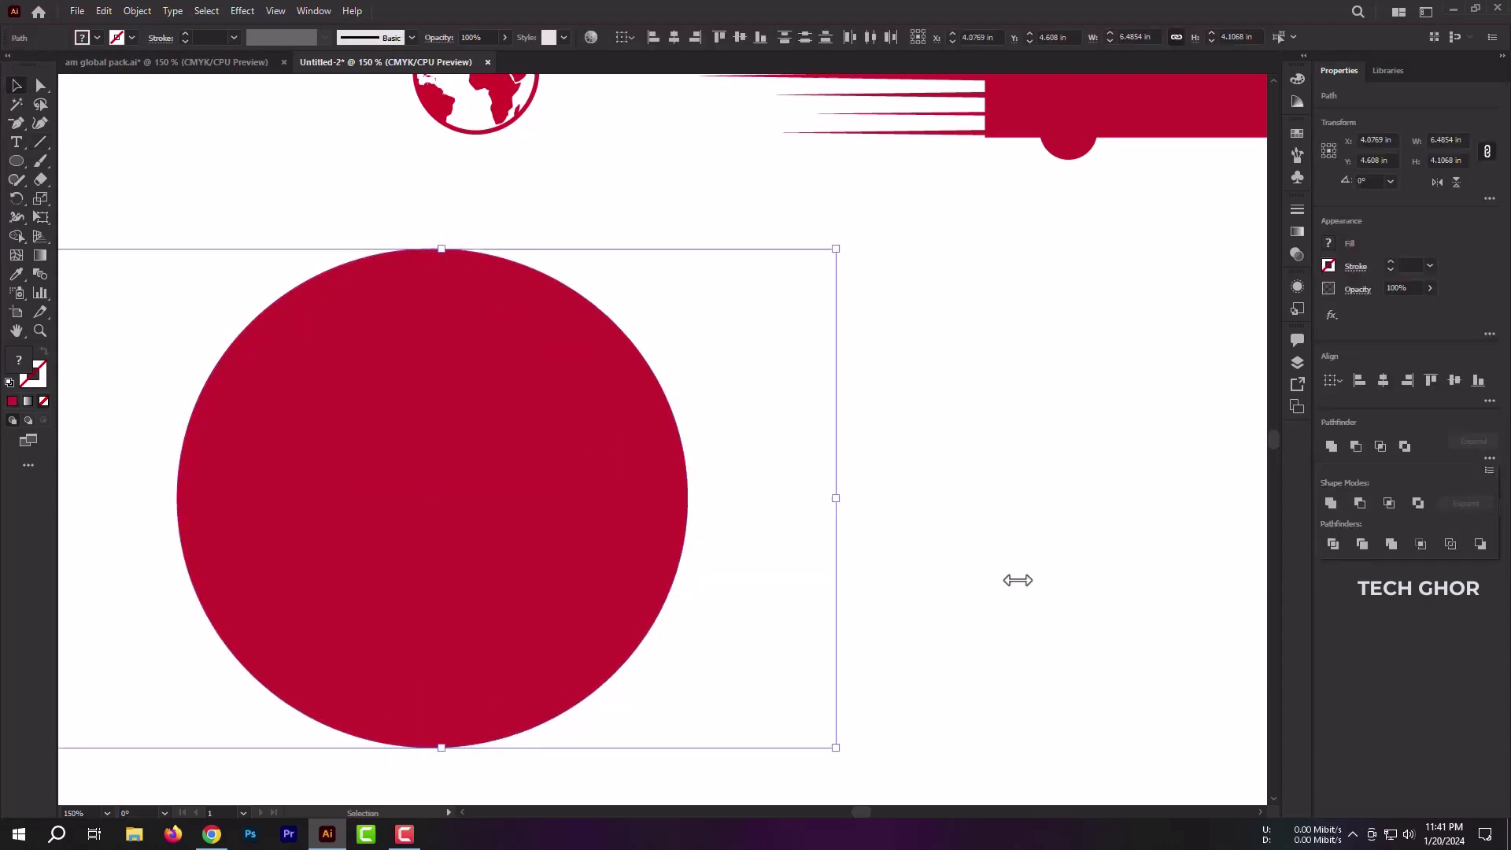
Step: Ungroup the two halves and delete the circle's bottom half
right_click(537, 396)
click(607, 525)
drag(500, 570, 1026, 582)
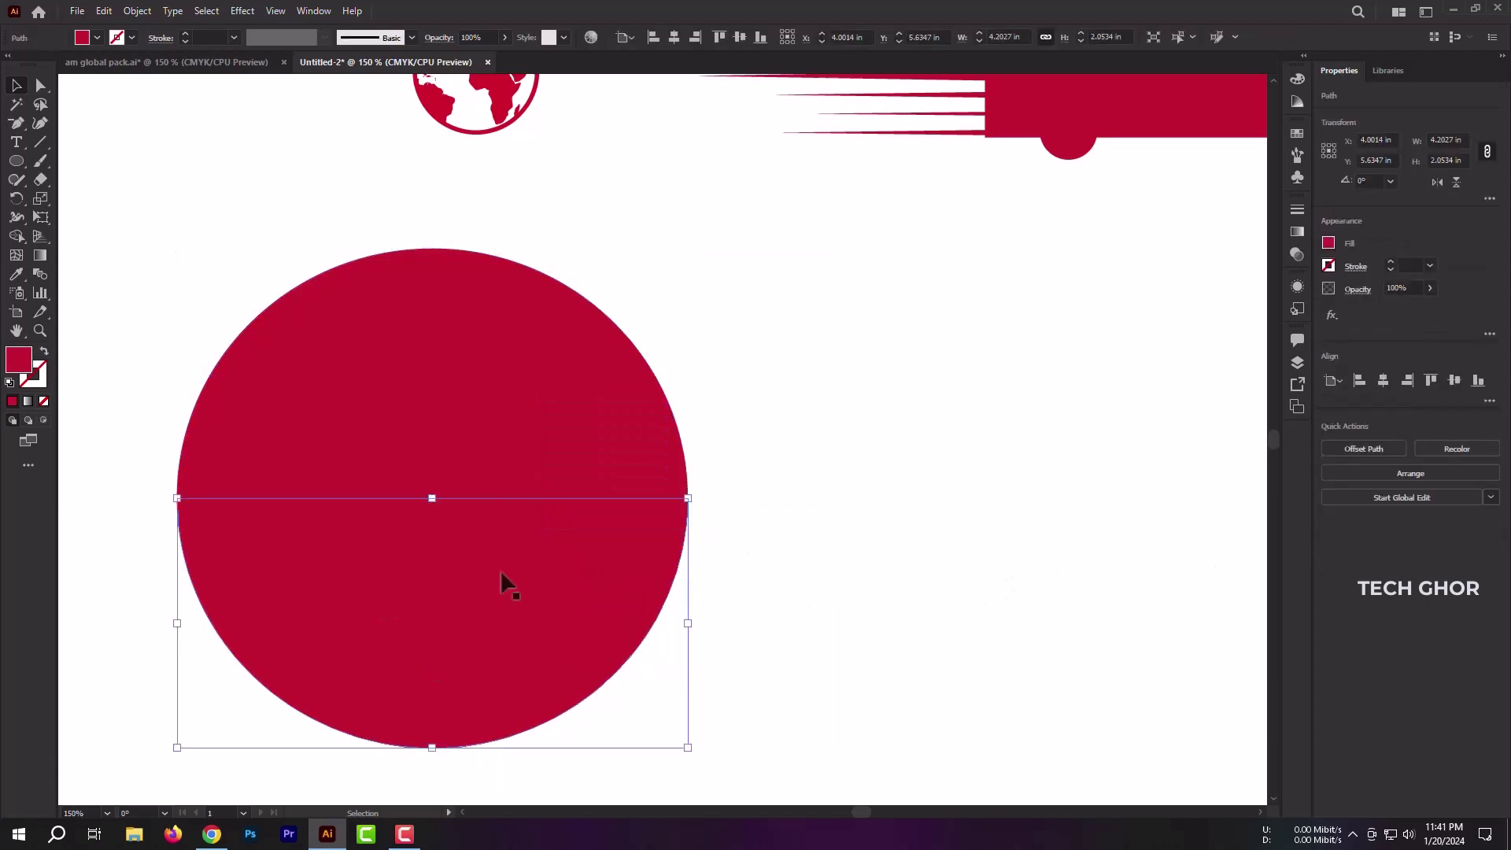
key(Delete)
scroll(836, 615, down, 2)
scroll(702, 515, up, 1)
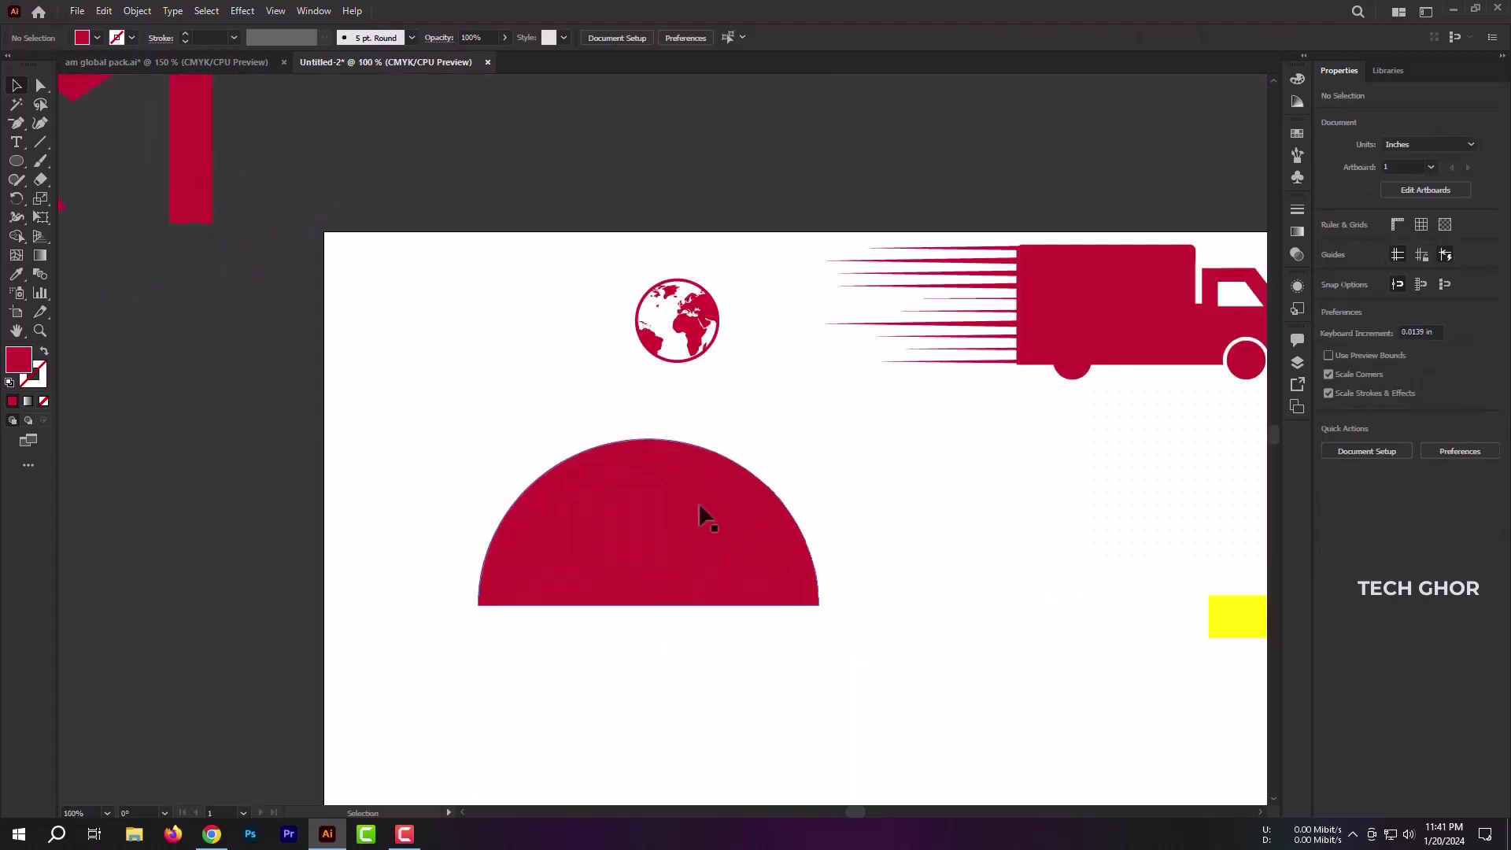
scroll(672, 525, up, 1)
Step: Lower the half circle and draw a thin red vertical bar above it
drag(675, 486, 675, 550)
click(955, 608)
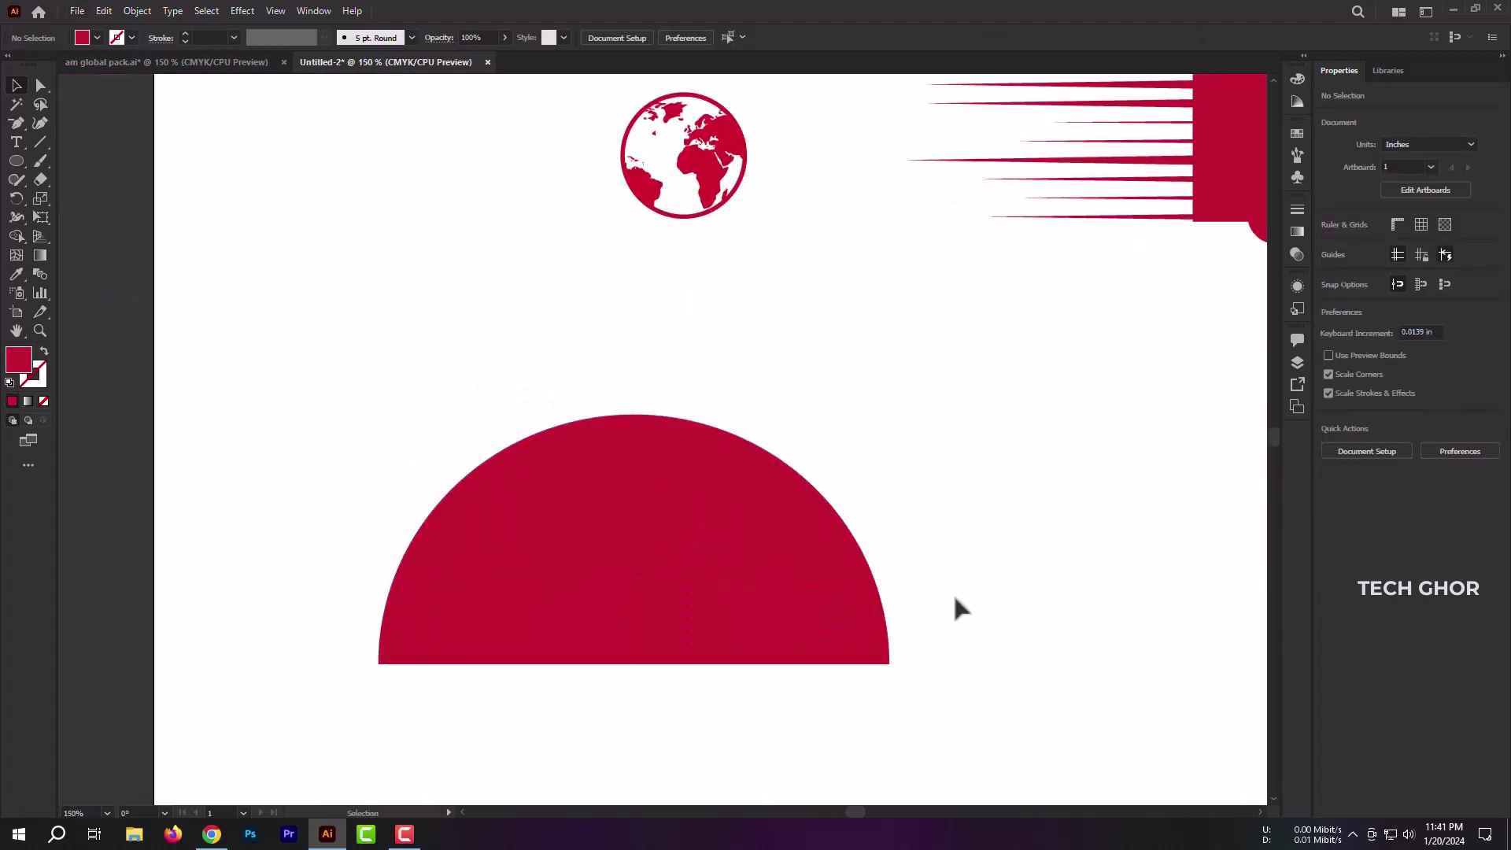
click(15, 161)
click(71, 156)
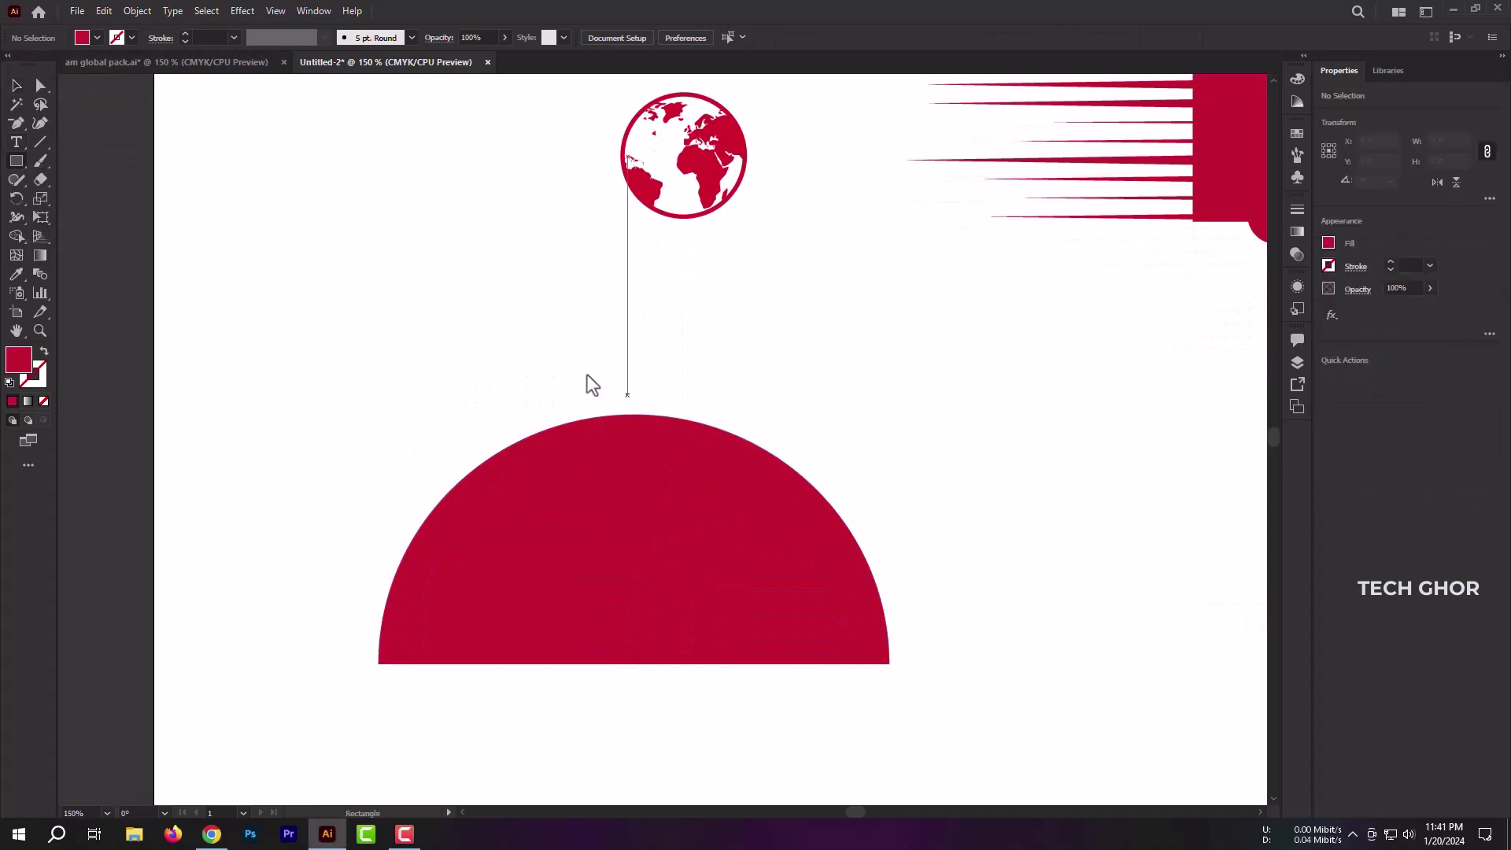
drag(615, 279, 627, 391)
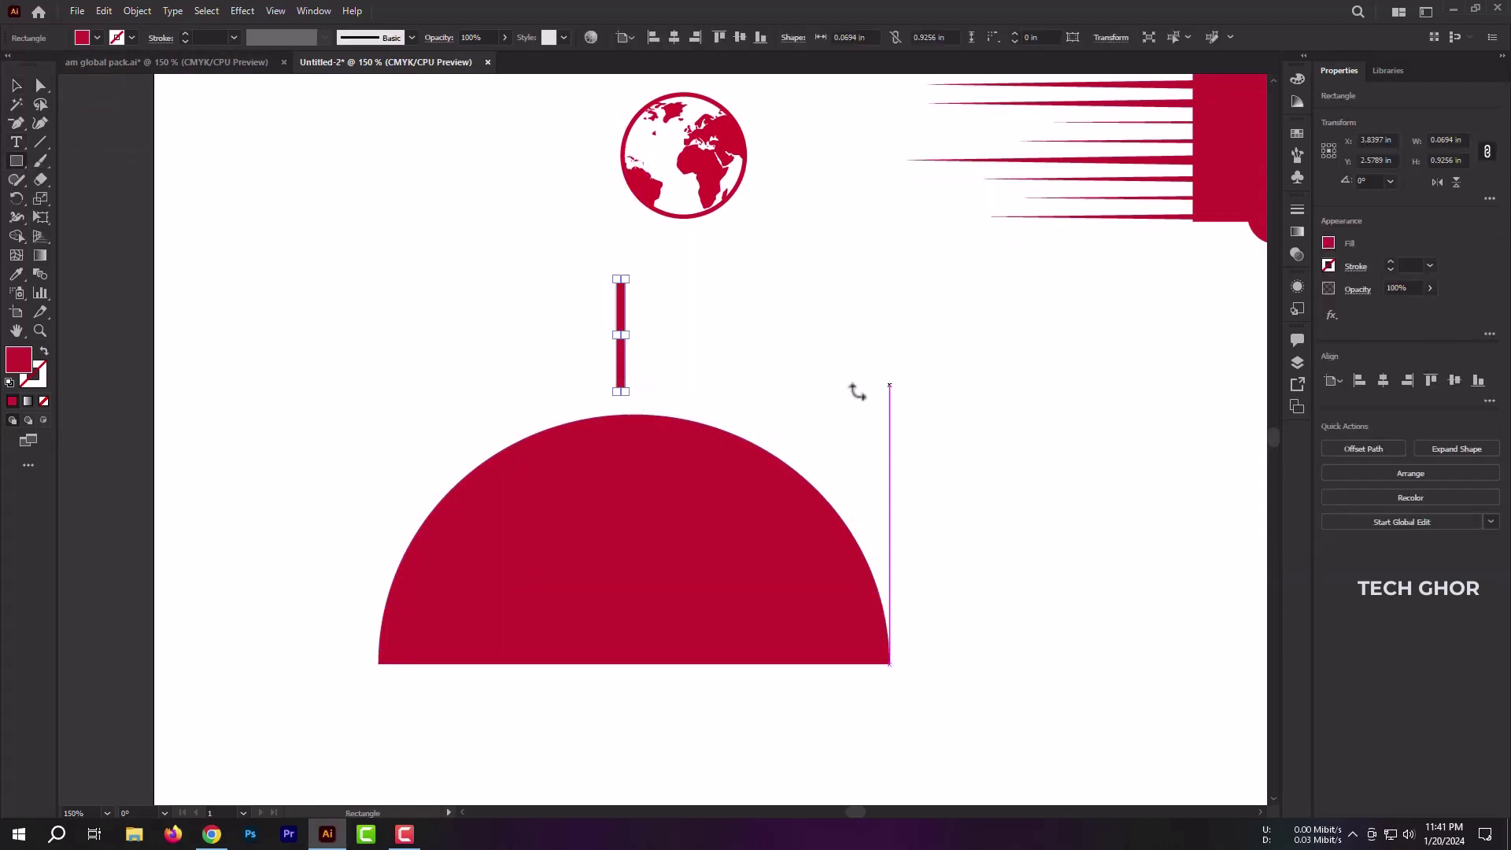
click(16, 84)
click(848, 391)
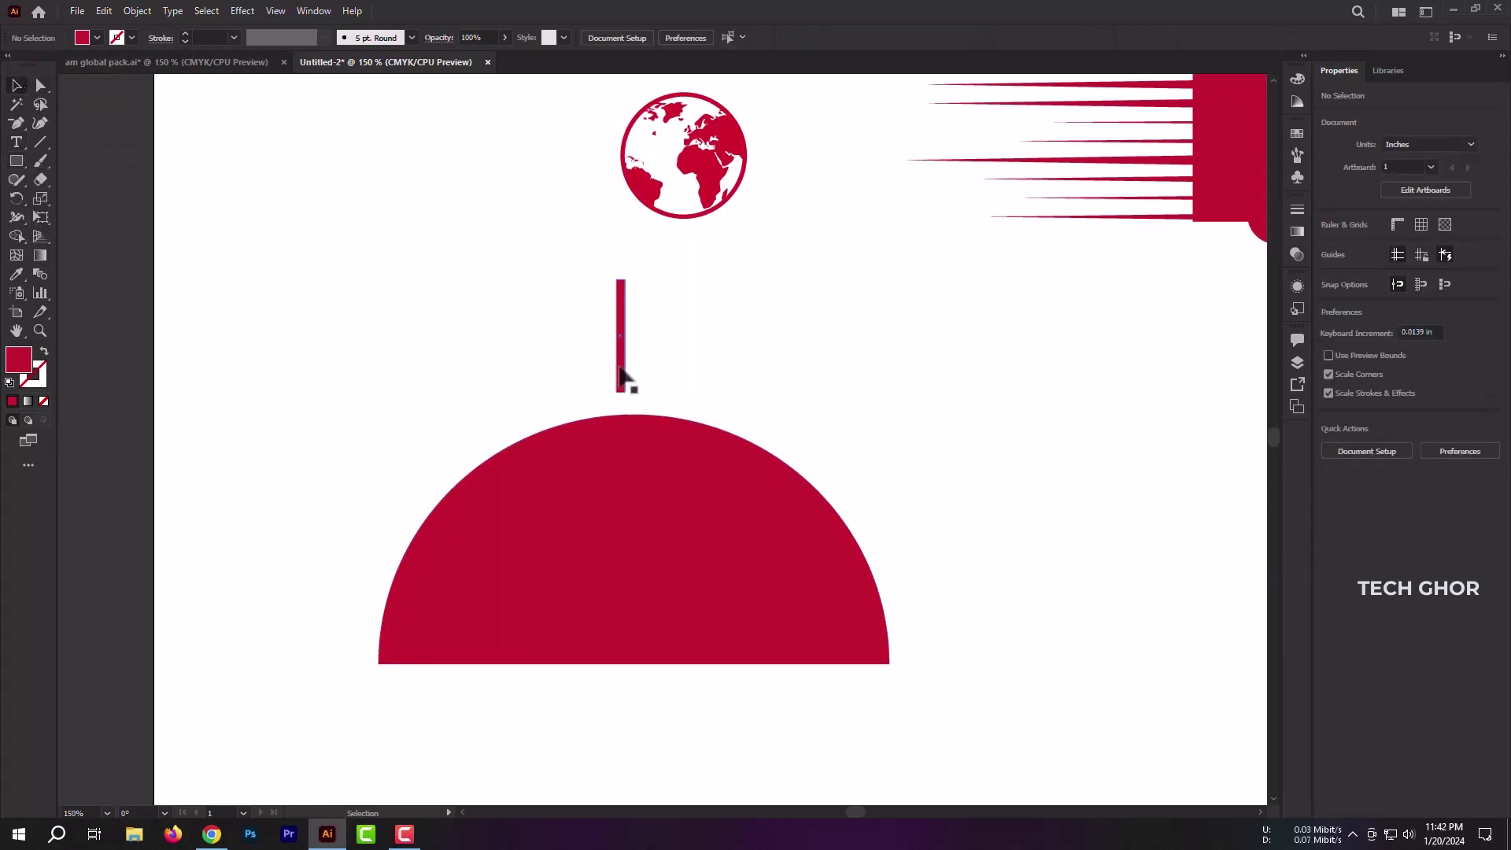
click(769, 540)
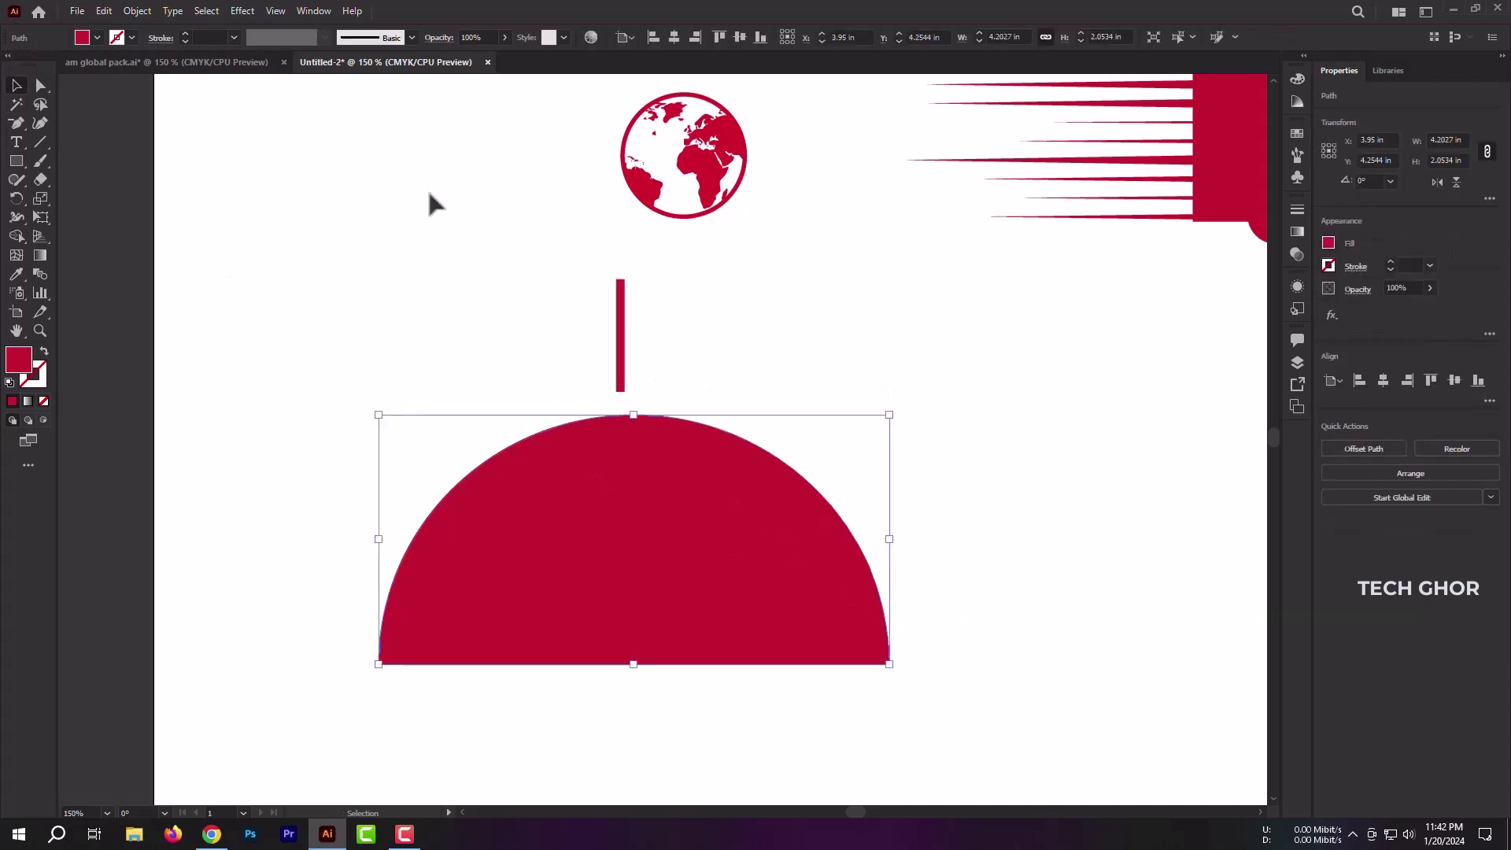
Step: Add guides along the half circle's base and through its centre, then lock them
key(ctrl+r)
drag(570, 82, 634, 670)
drag(61, 427, 633, 668)
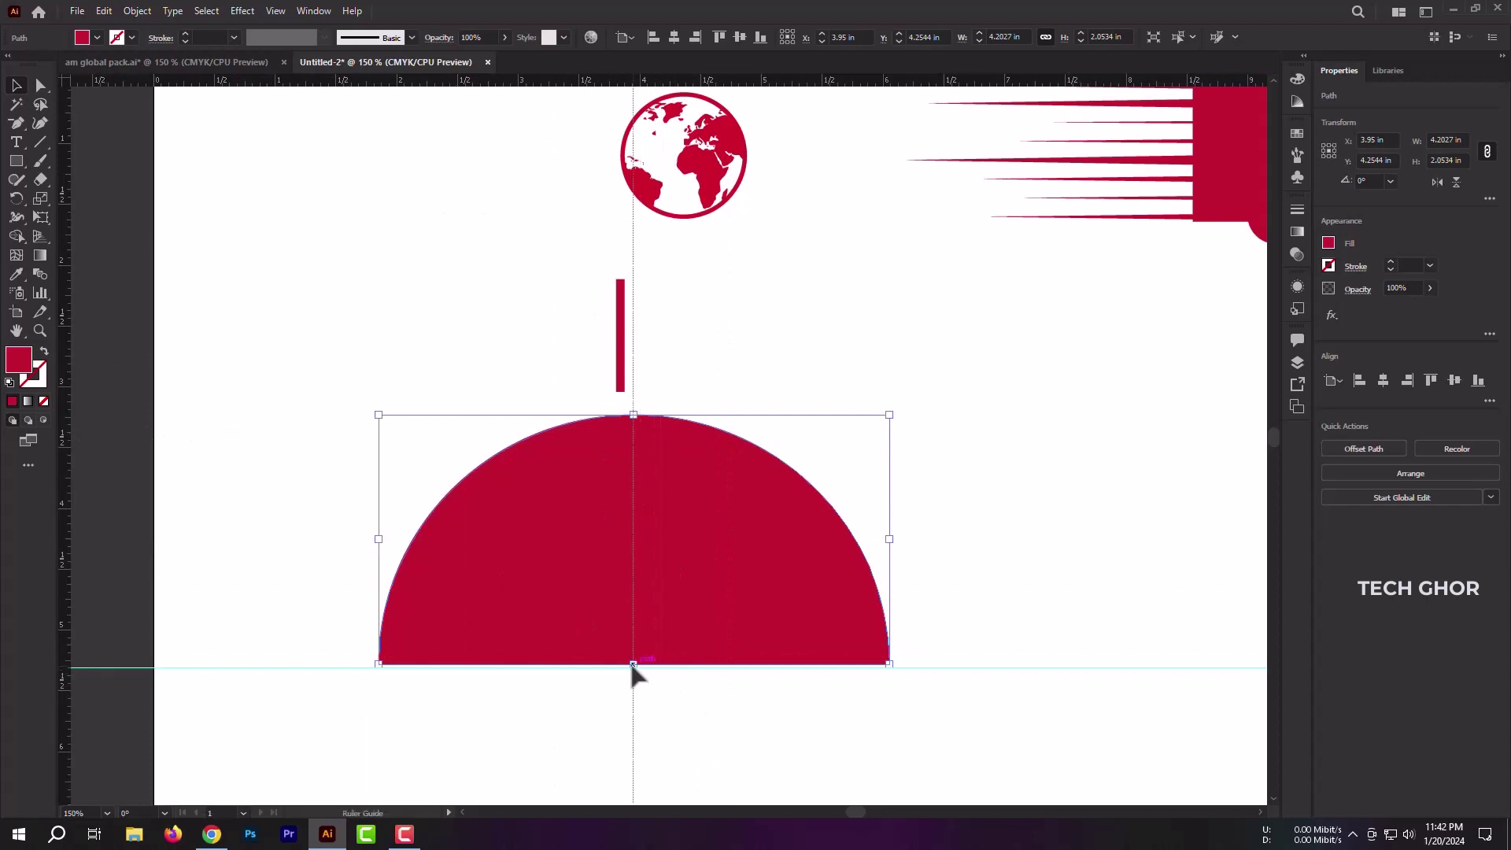
right_click(998, 532)
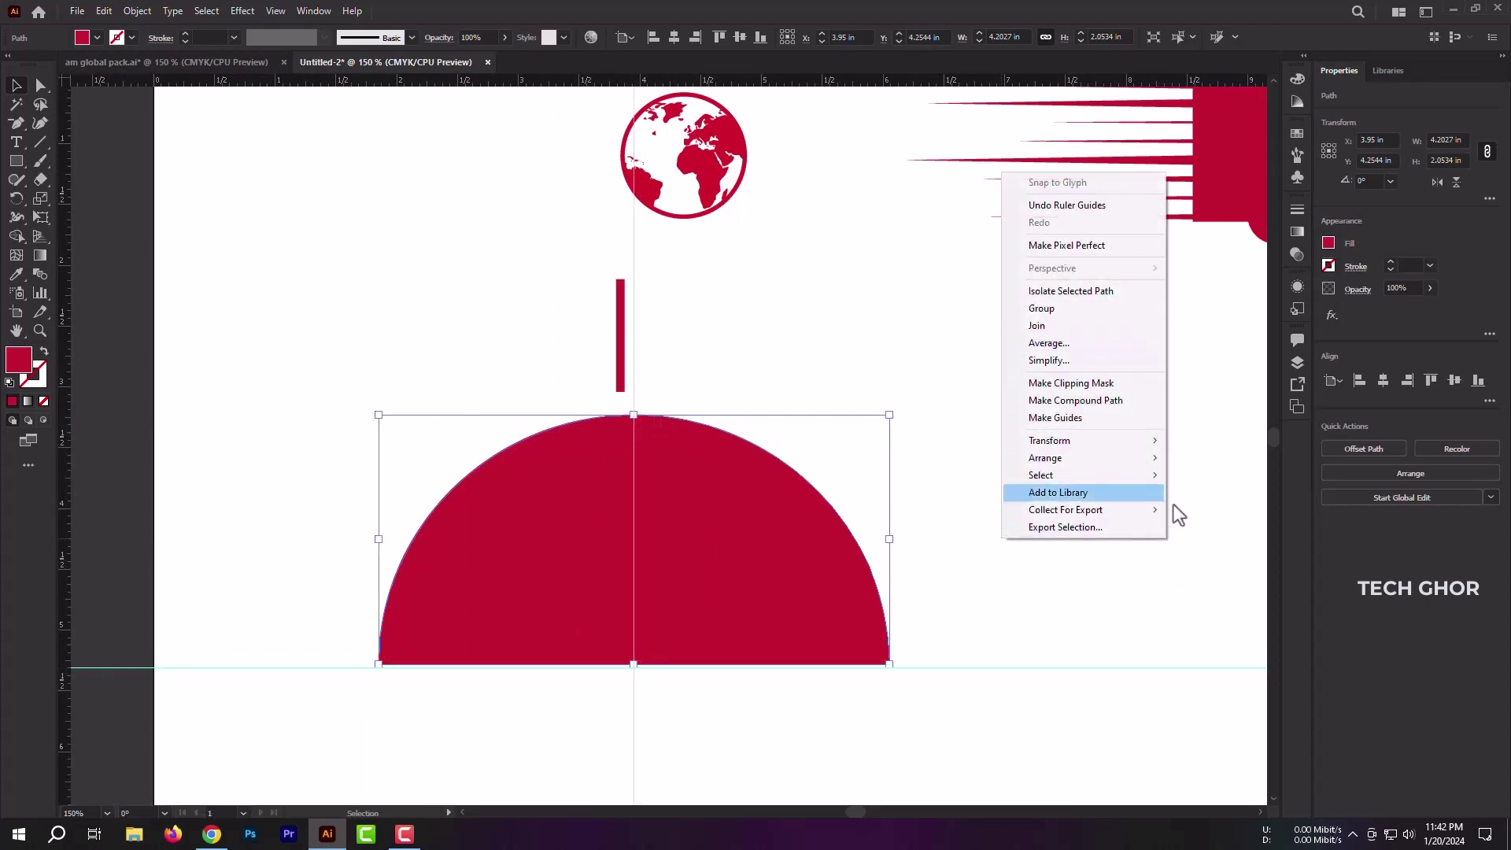
click(1180, 543)
right_click(1212, 555)
click(1250, 443)
drag(658, 669, 659, 666)
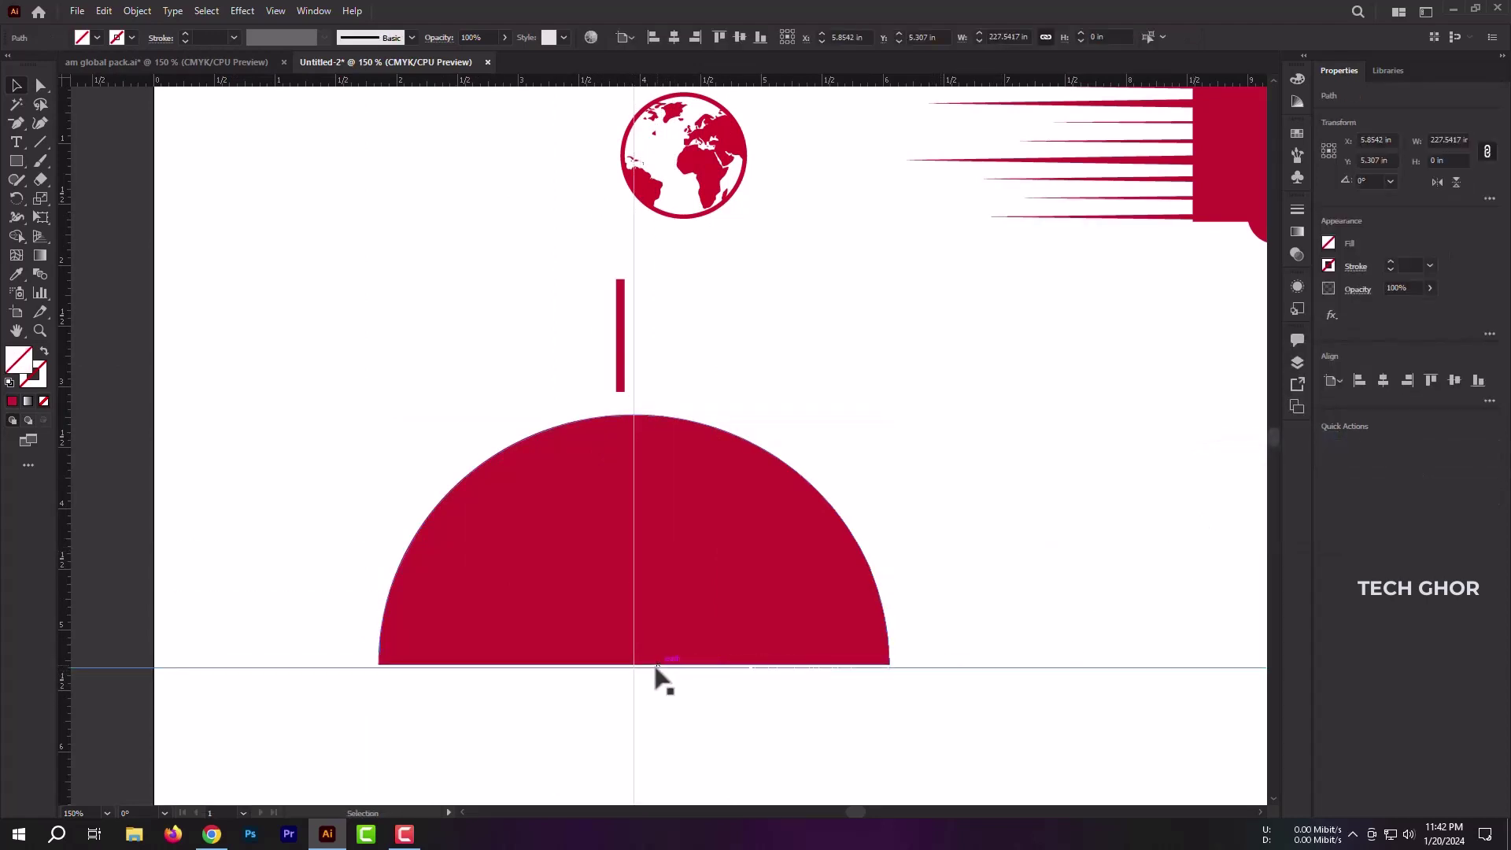
right_click(1117, 475)
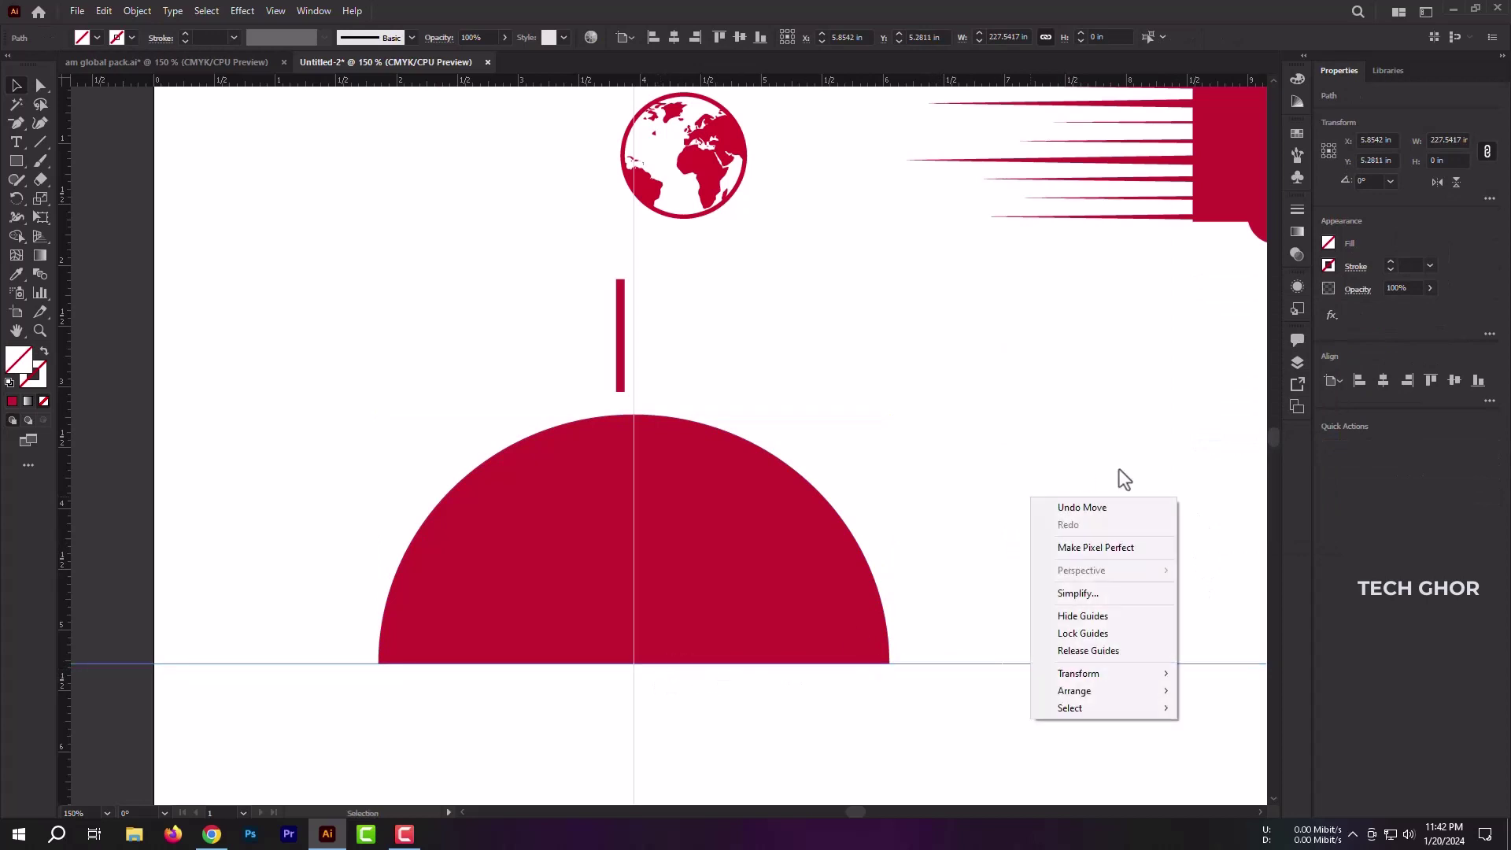
click(1113, 634)
right_click(1015, 582)
click(1015, 602)
Step: Centre the thin bar horizontally on the half circle as the key object
click(636, 441)
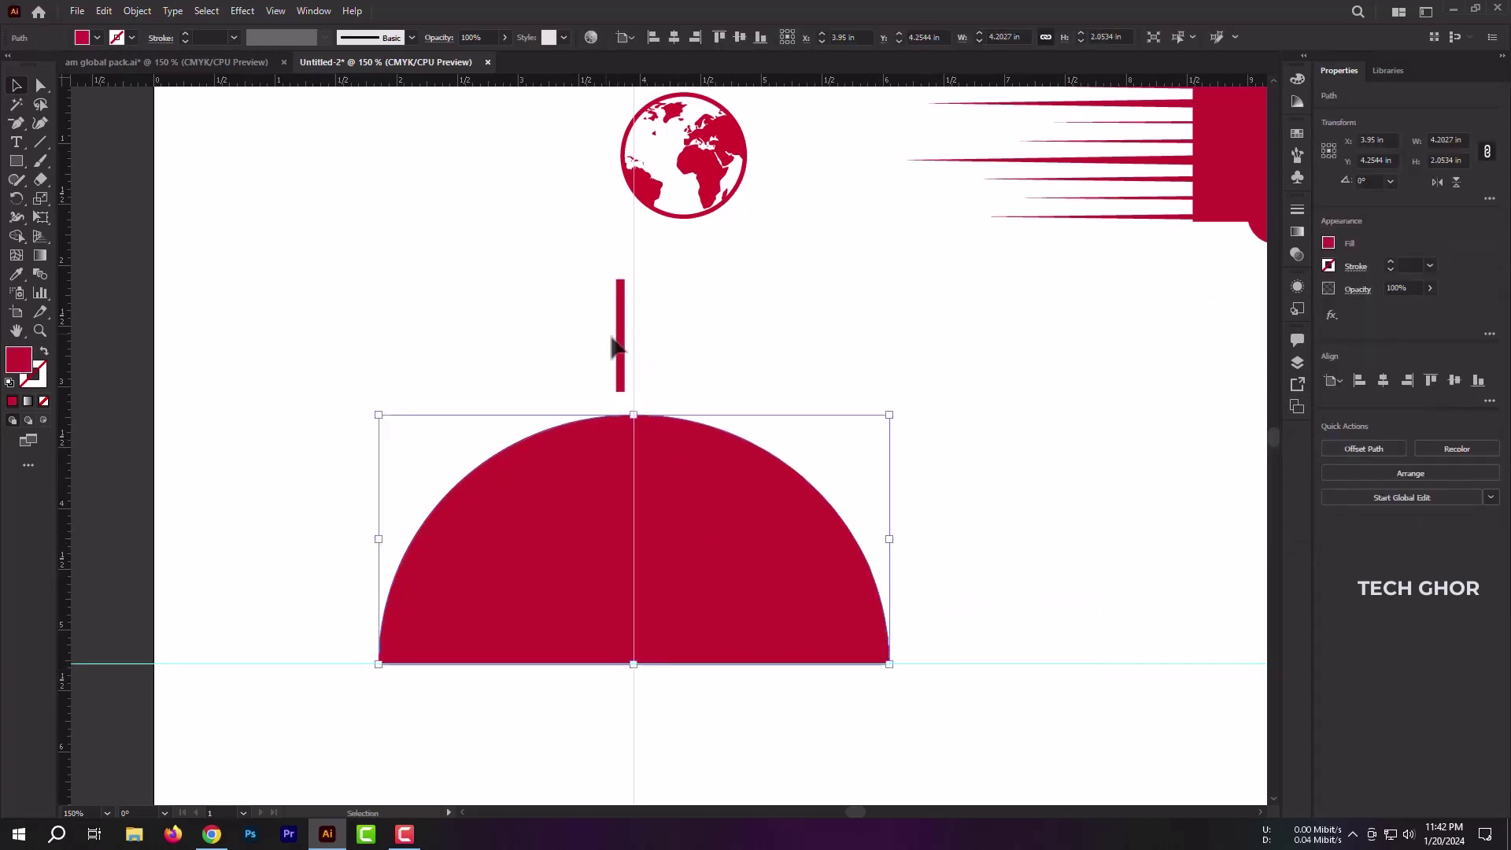
shift+click(621, 346)
click(673, 37)
click(1017, 395)
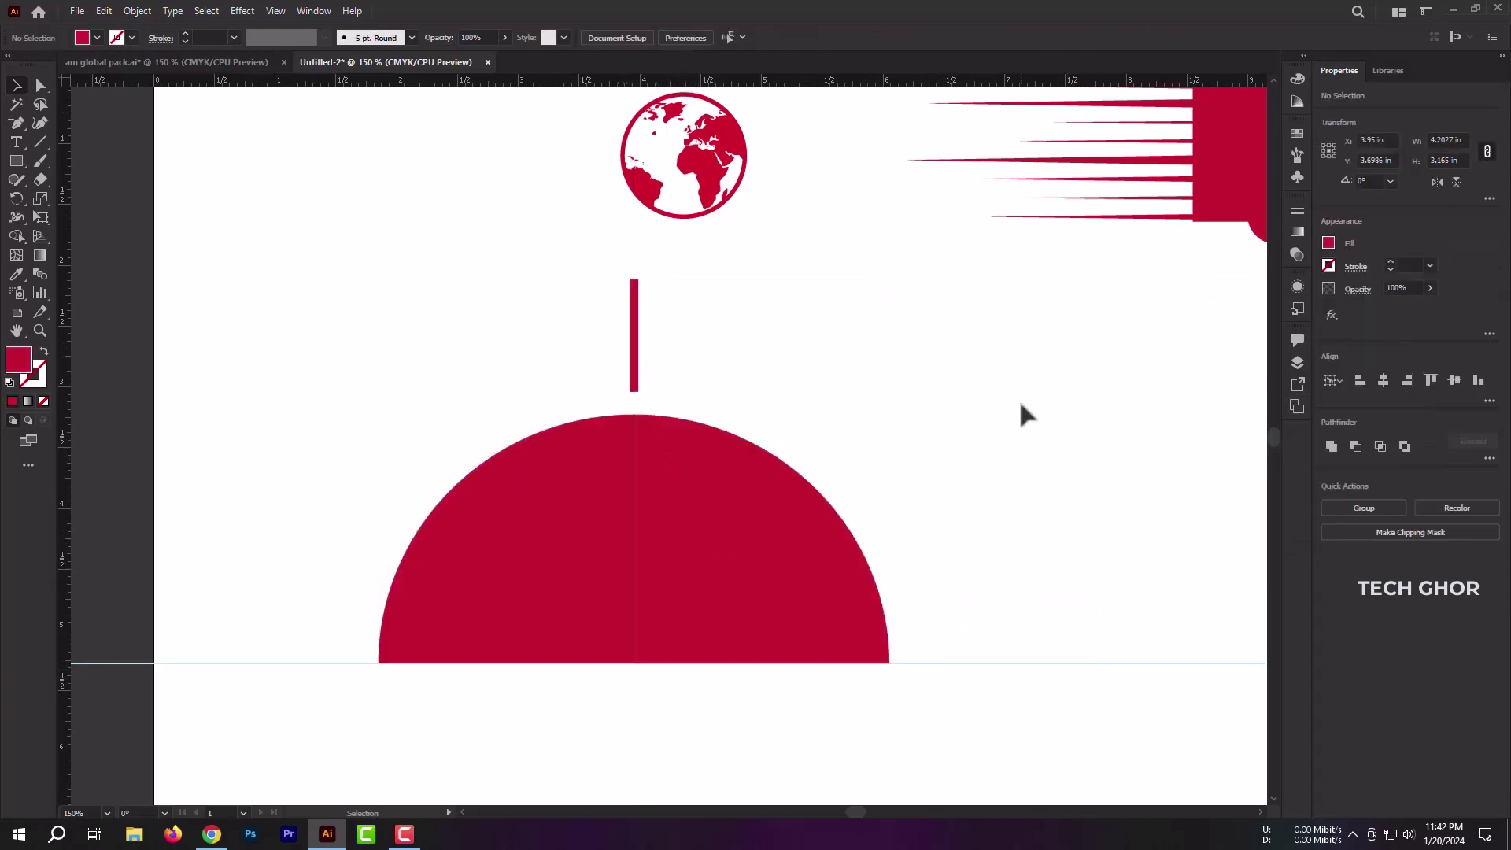
click(634, 362)
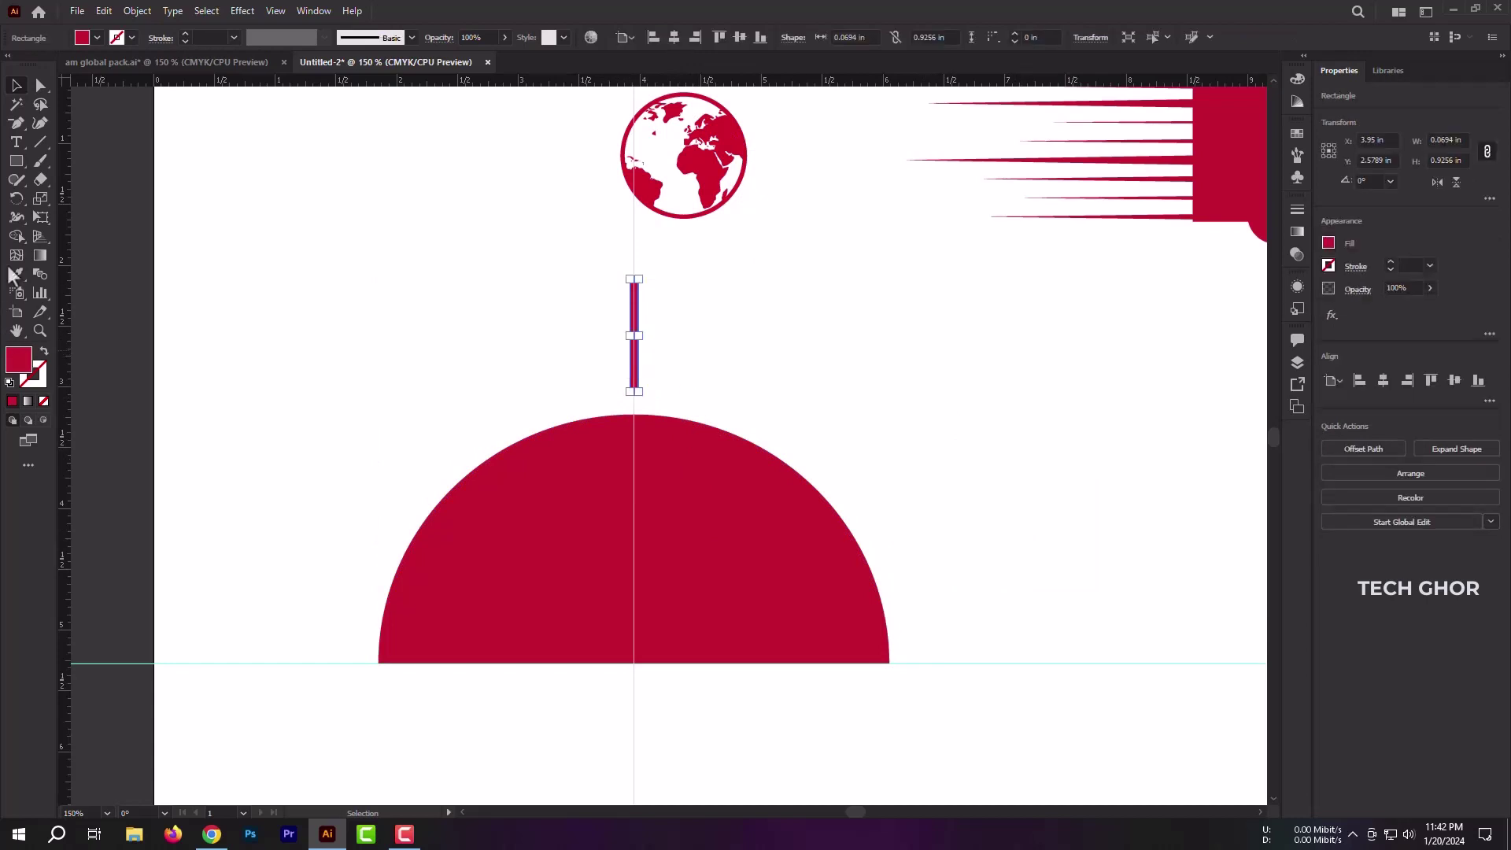
Step: Make a 15° rotated copy of the red bar about the half circle's base centre
click(16, 199)
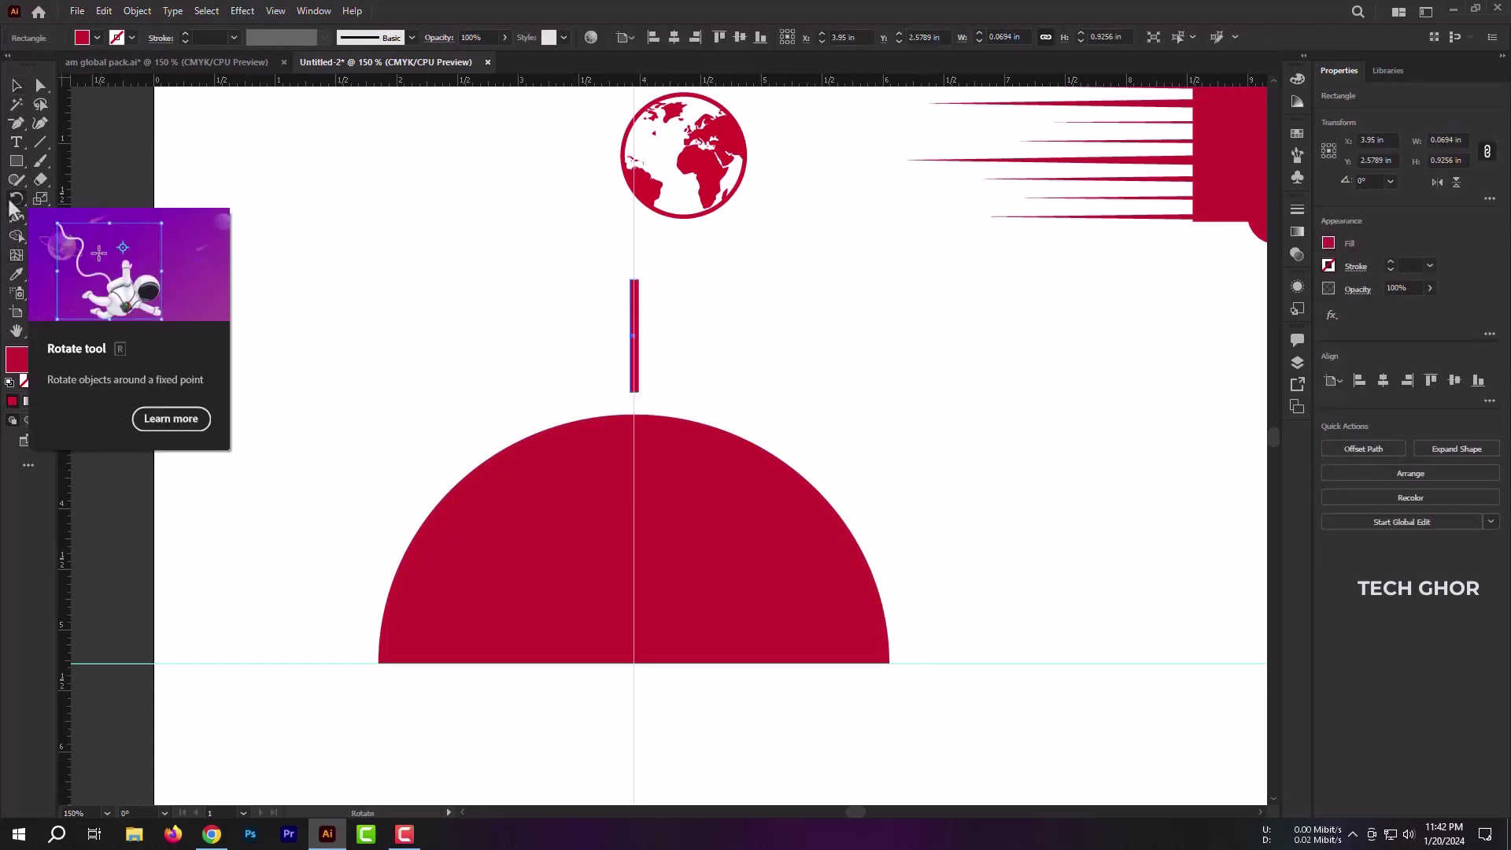
alt+click(635, 663)
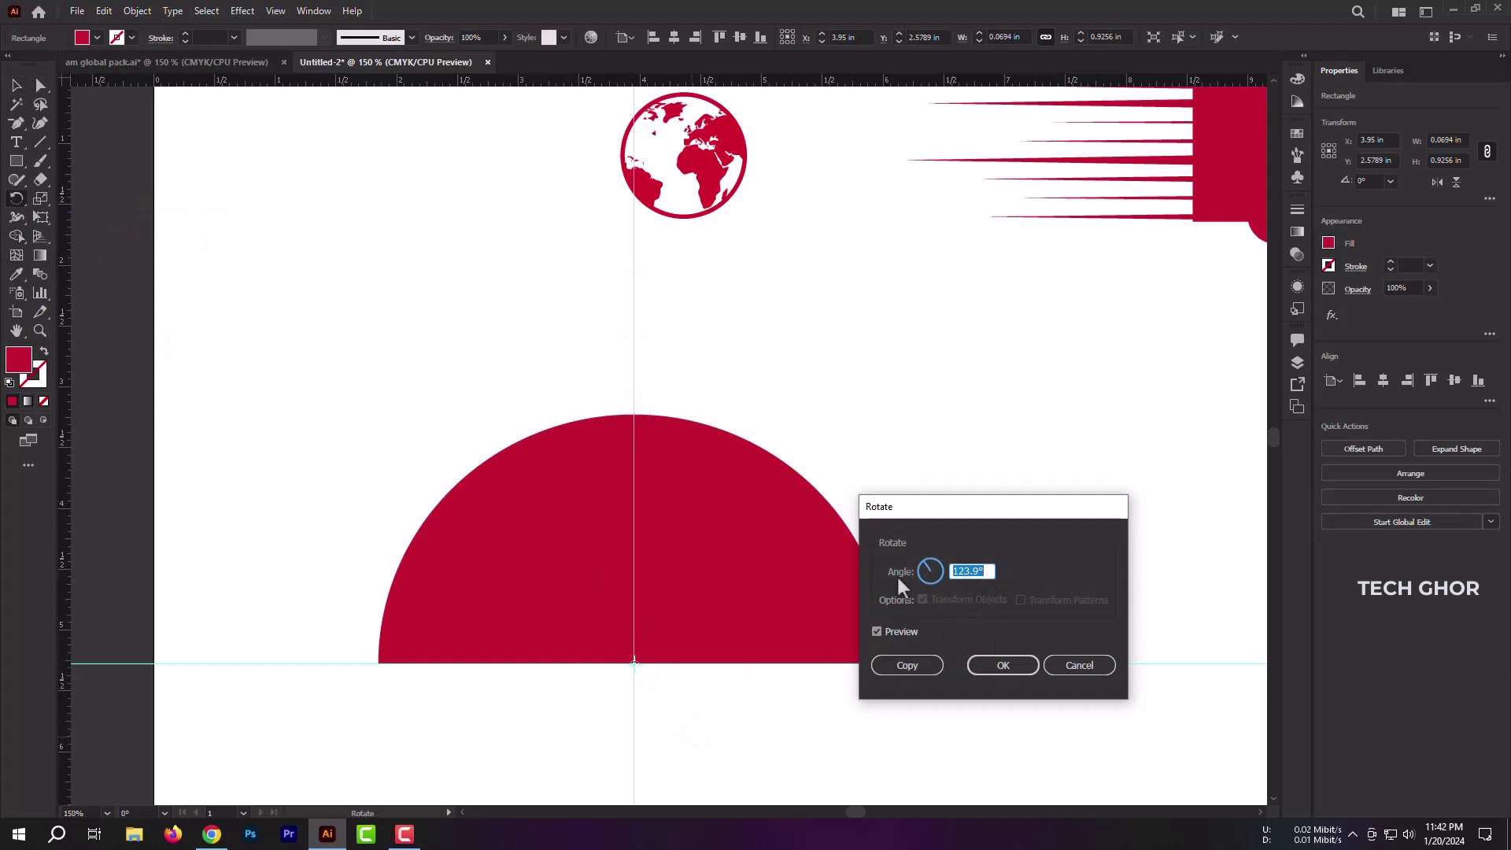
key(BackSpace)
text(20)
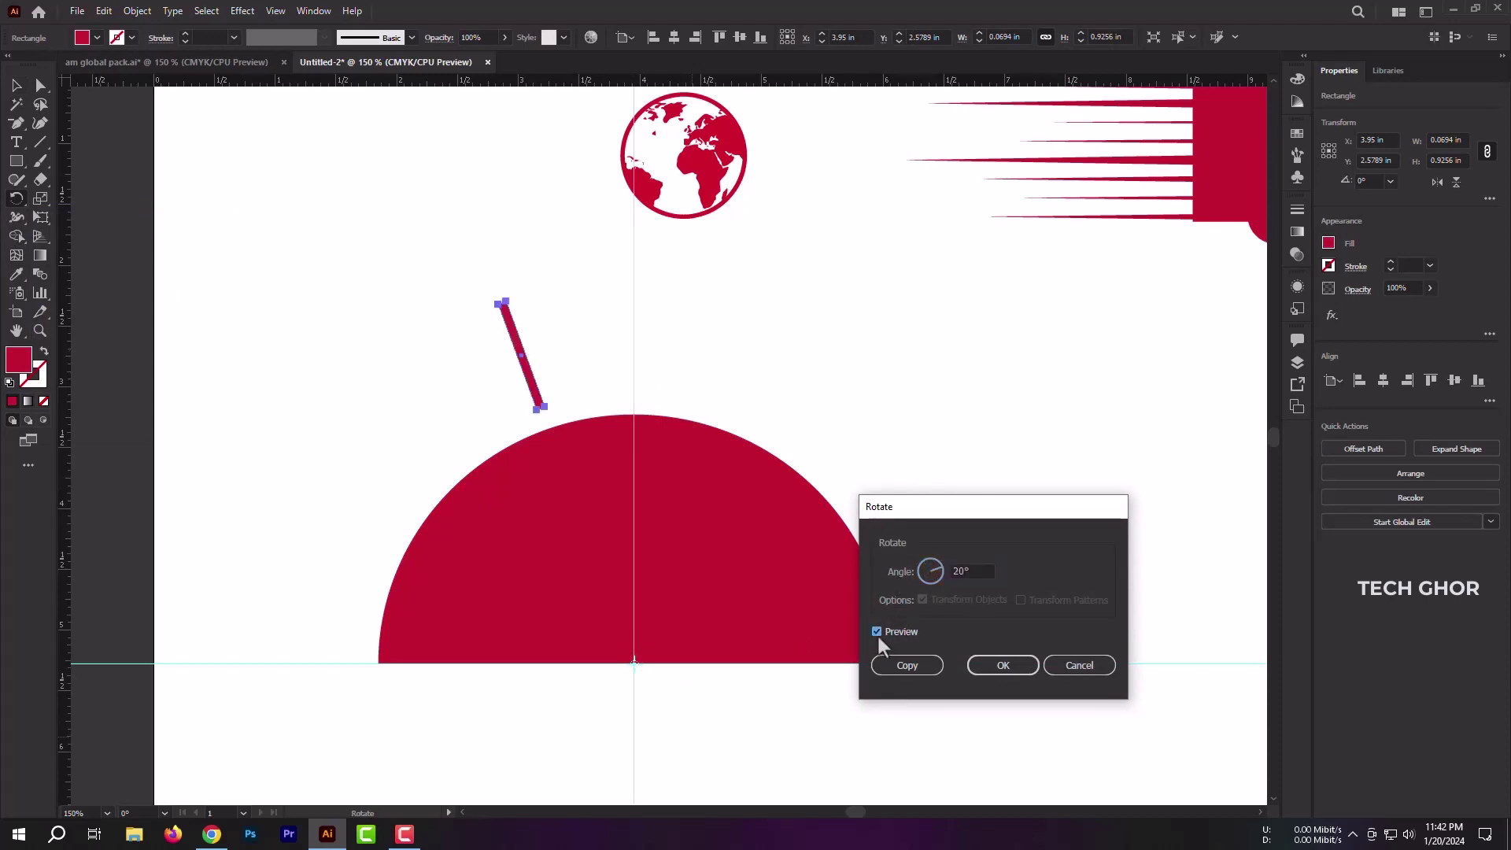
click(877, 631)
text(15)
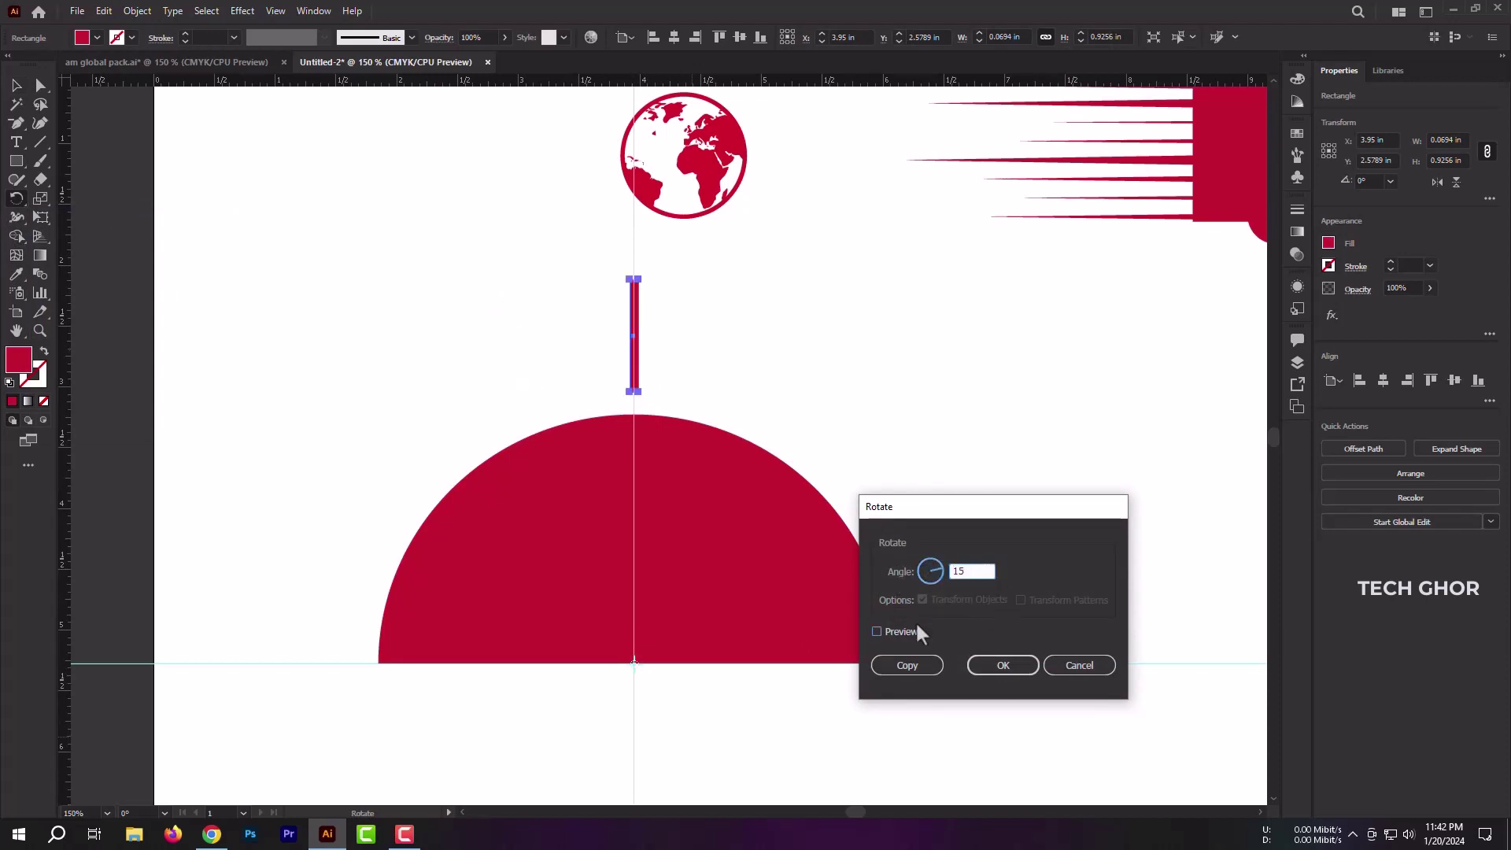
click(877, 631)
click(1009, 672)
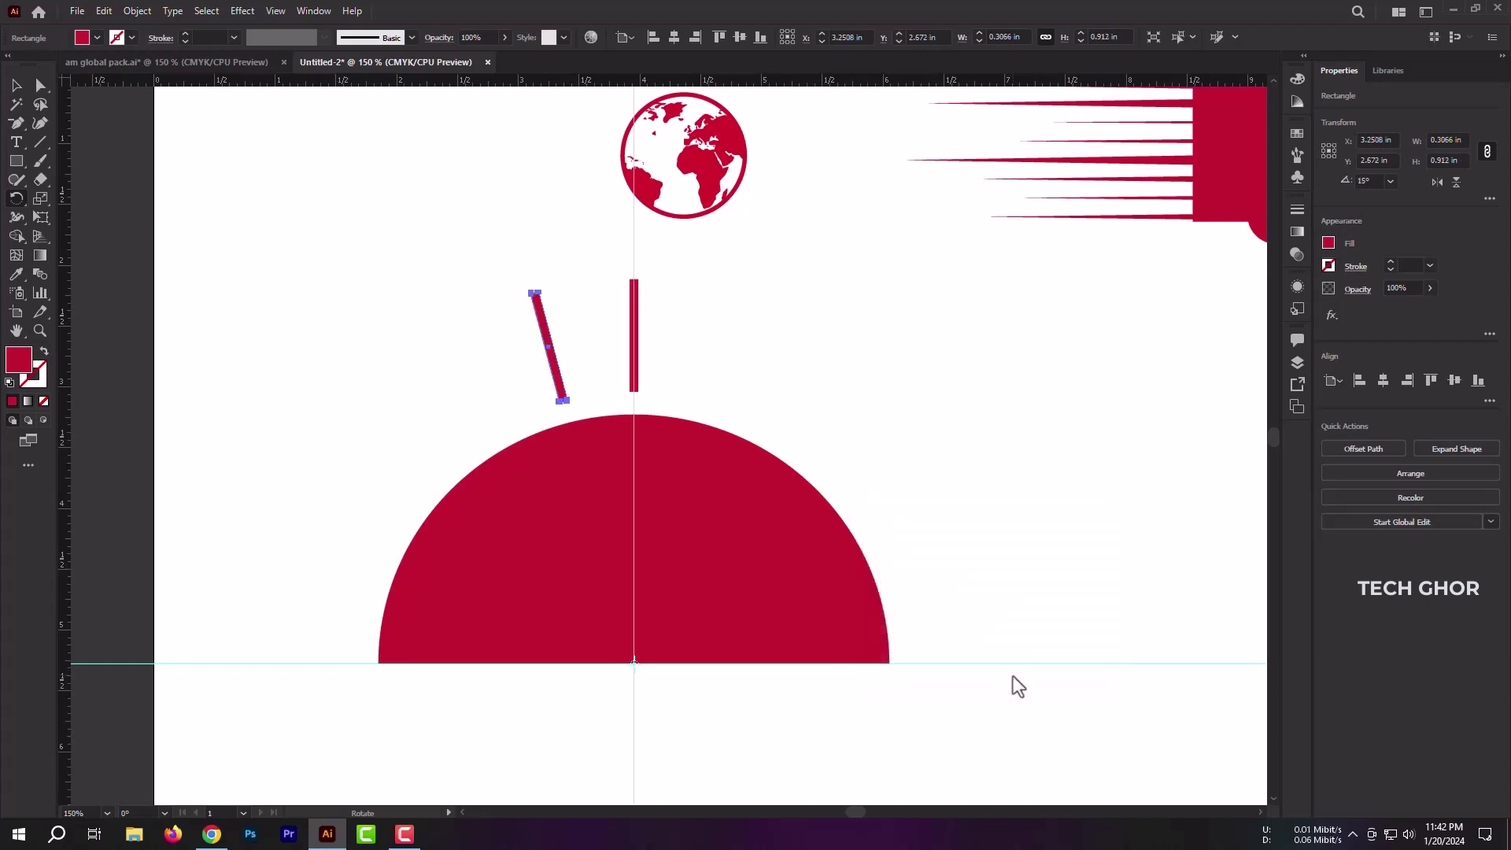
Step: Repeat the rotation with Ctrl+D to complete the ring of rays
key(ctrl+d)
key(ctrl+d)
key(ctrl+d)
key(ctrl+d)
key(ctrl+d)
key(ctrl+d)
key(ctrl+d)
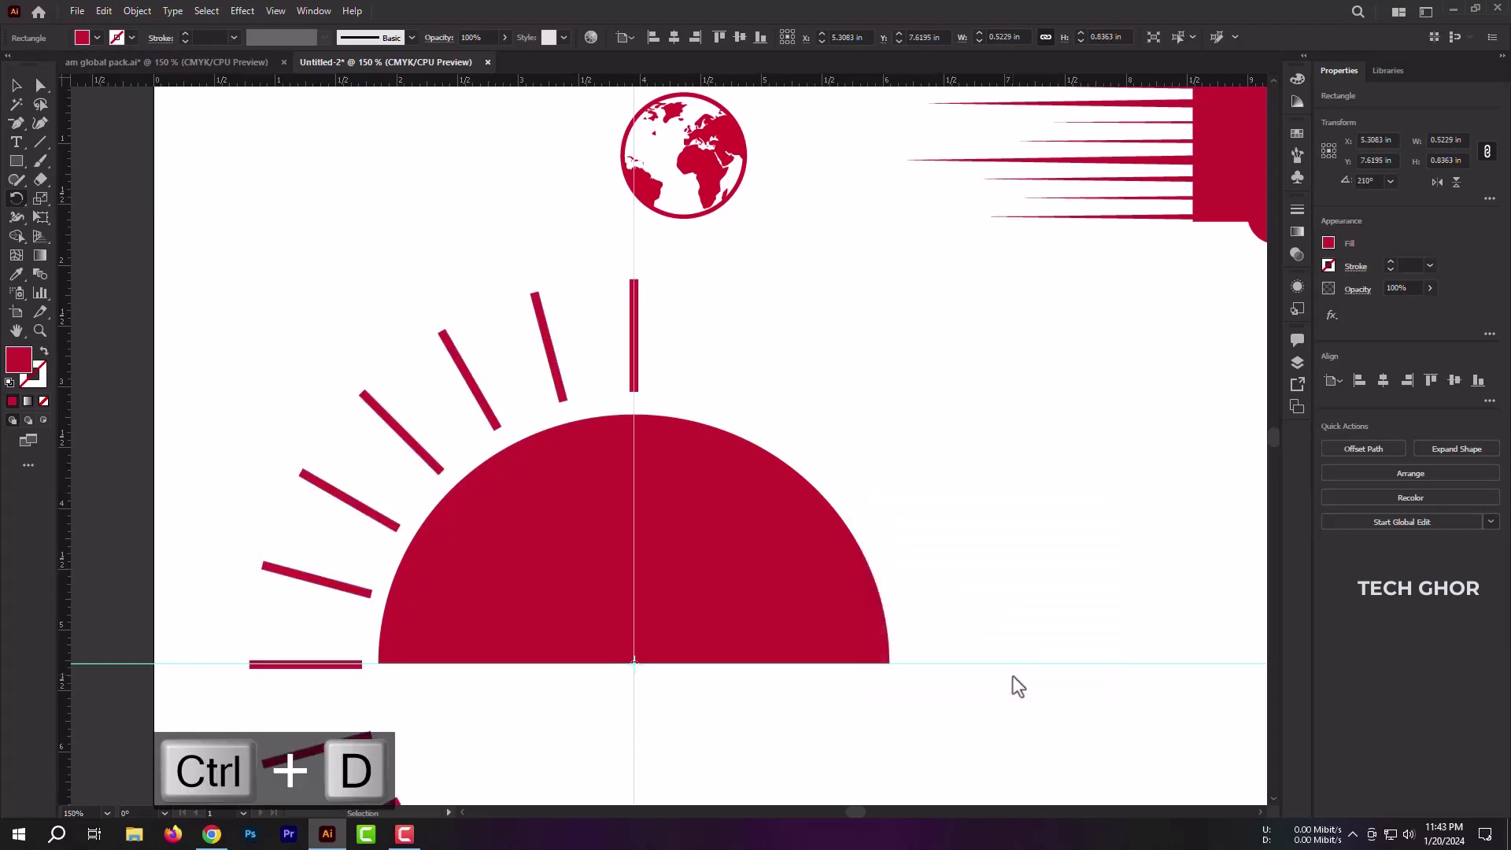
key(ctrl+d)
key(ctrl+d)
key(ctrl+d)
key(ctrl+d)
key(ctrl+d)
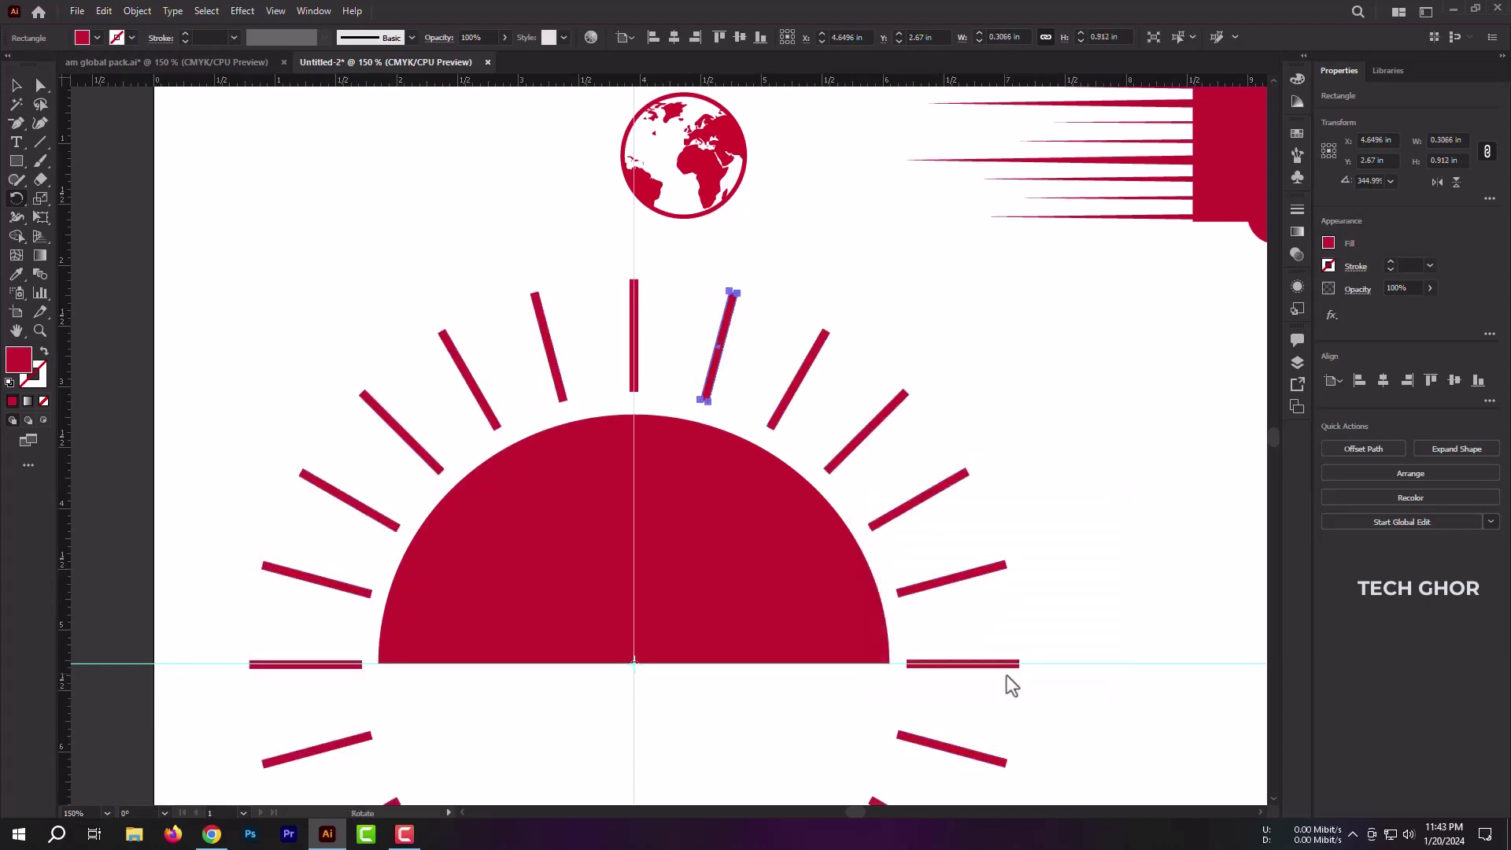
click(1090, 644)
scroll(1090, 644, down, 3)
scroll(1086, 391, down, 3)
Step: Delete the lower rays and the leftover horizontal bars
drag(271, 383, 1156, 775)
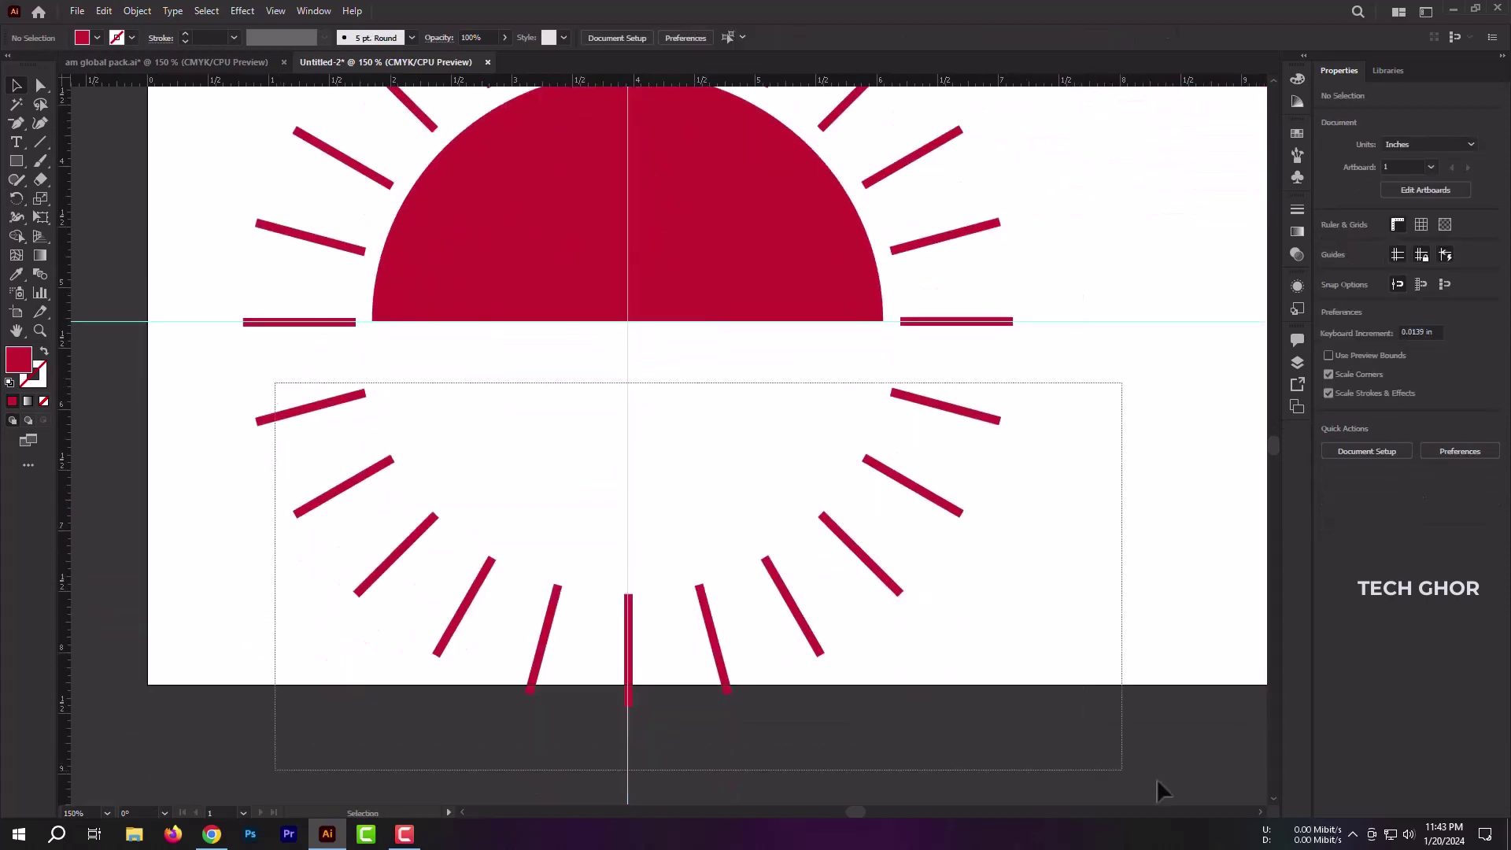
key(Delete)
drag(1027, 302, 982, 404)
key(Delete)
drag(216, 294, 331, 411)
key(Delete)
scroll(566, 475, up, 5)
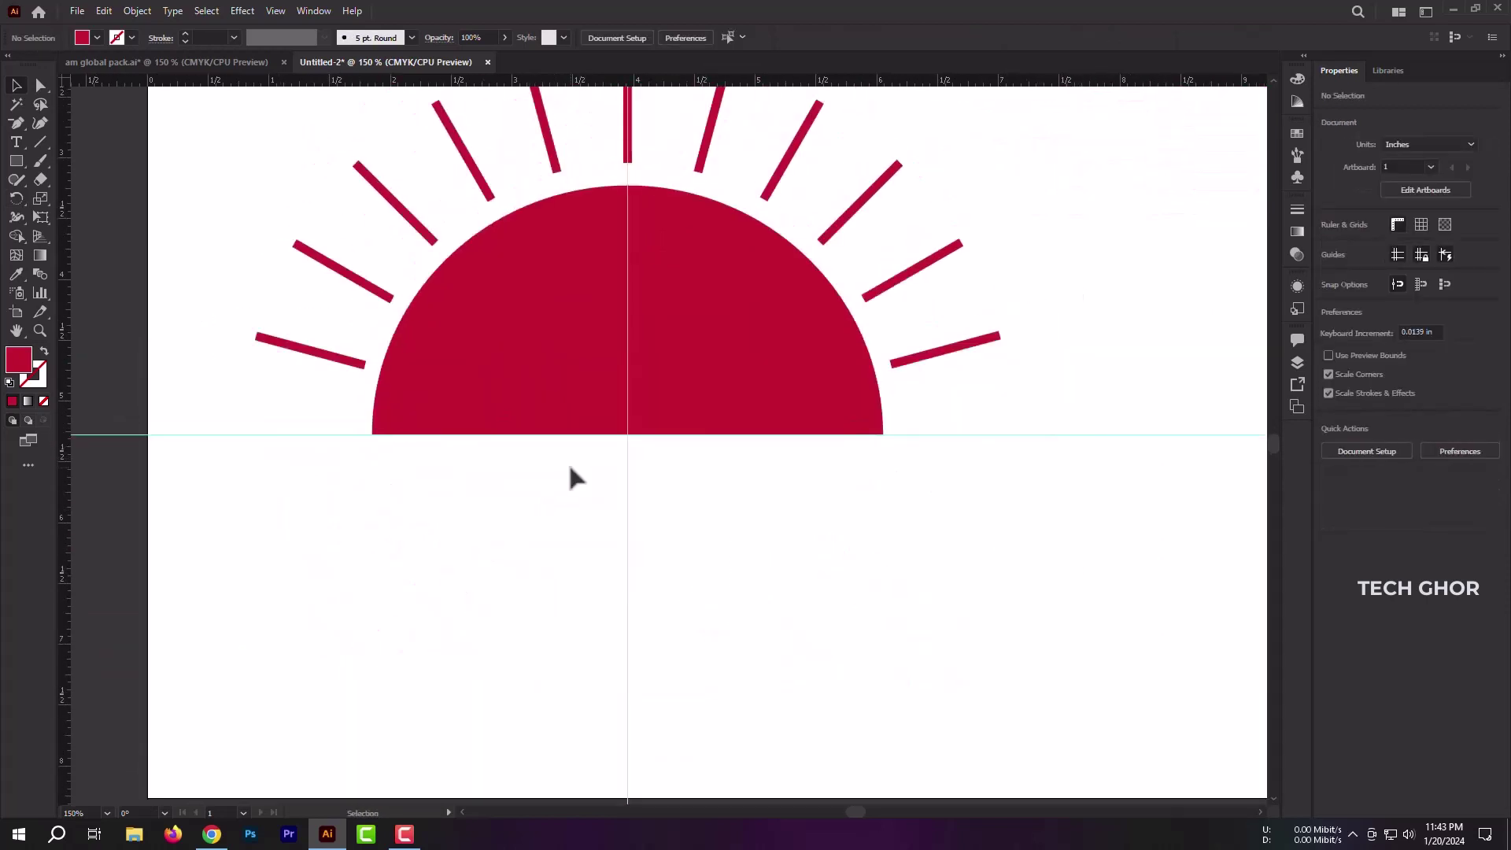
Step: Select the remaining rays and the semicircle and fill them yellow
drag(223, 519, 353, 399)
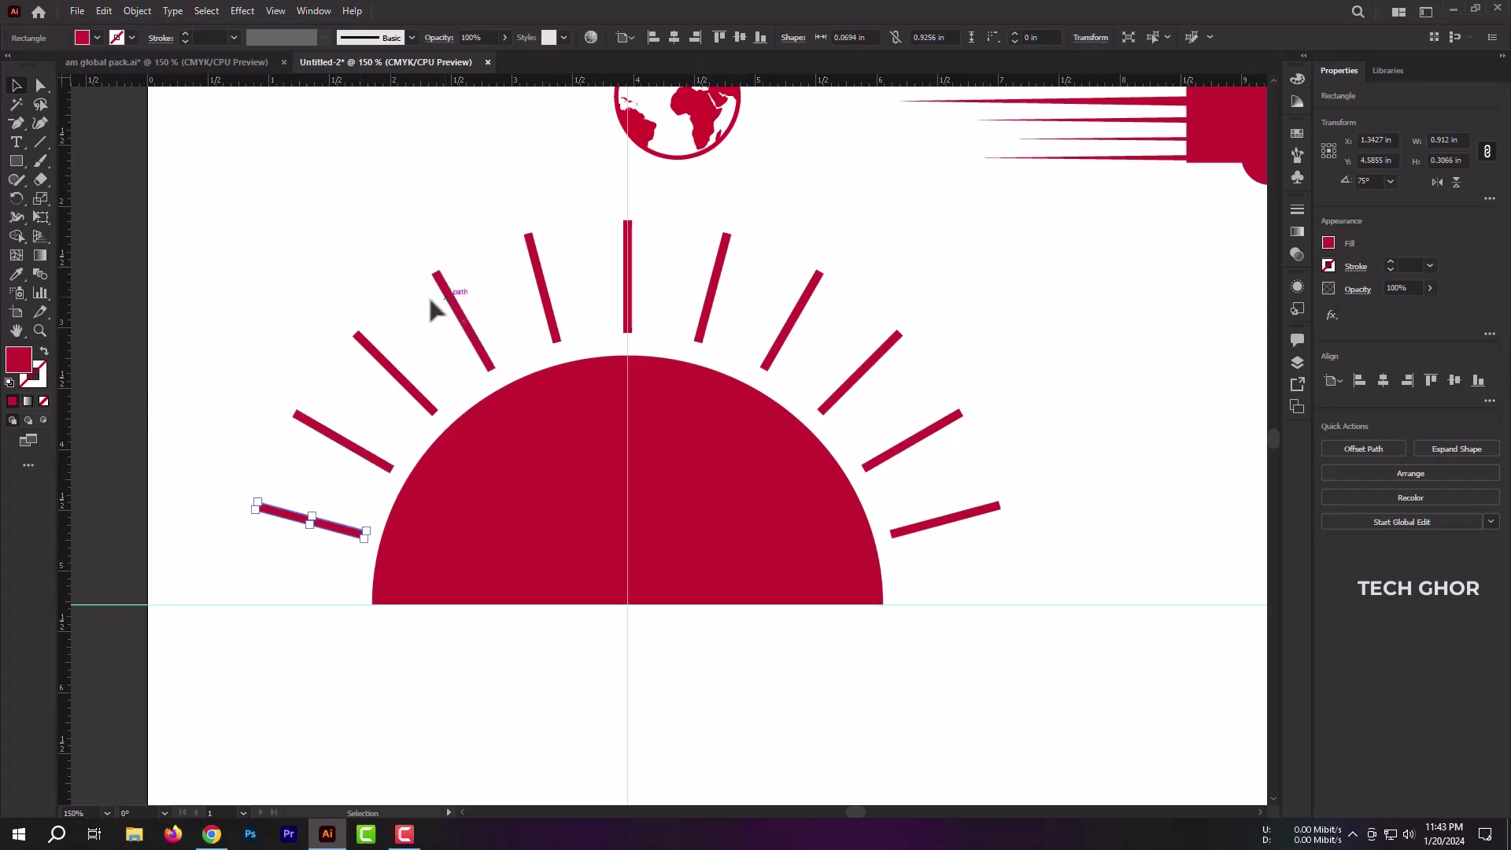
drag(243, 235, 1086, 259)
drag(1051, 352, 1045, 535)
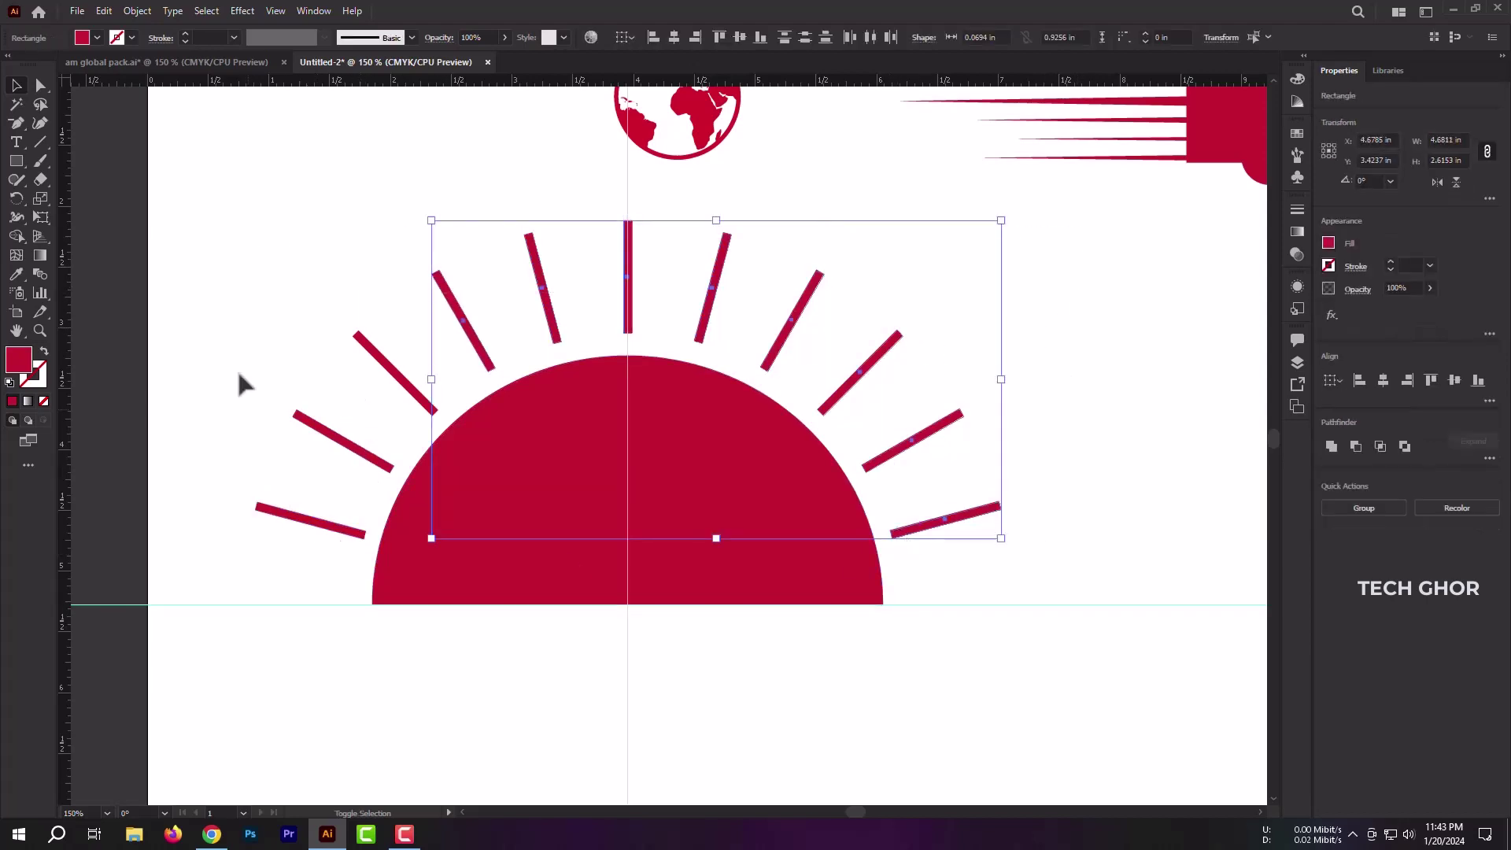
drag(366, 606, 368, 608)
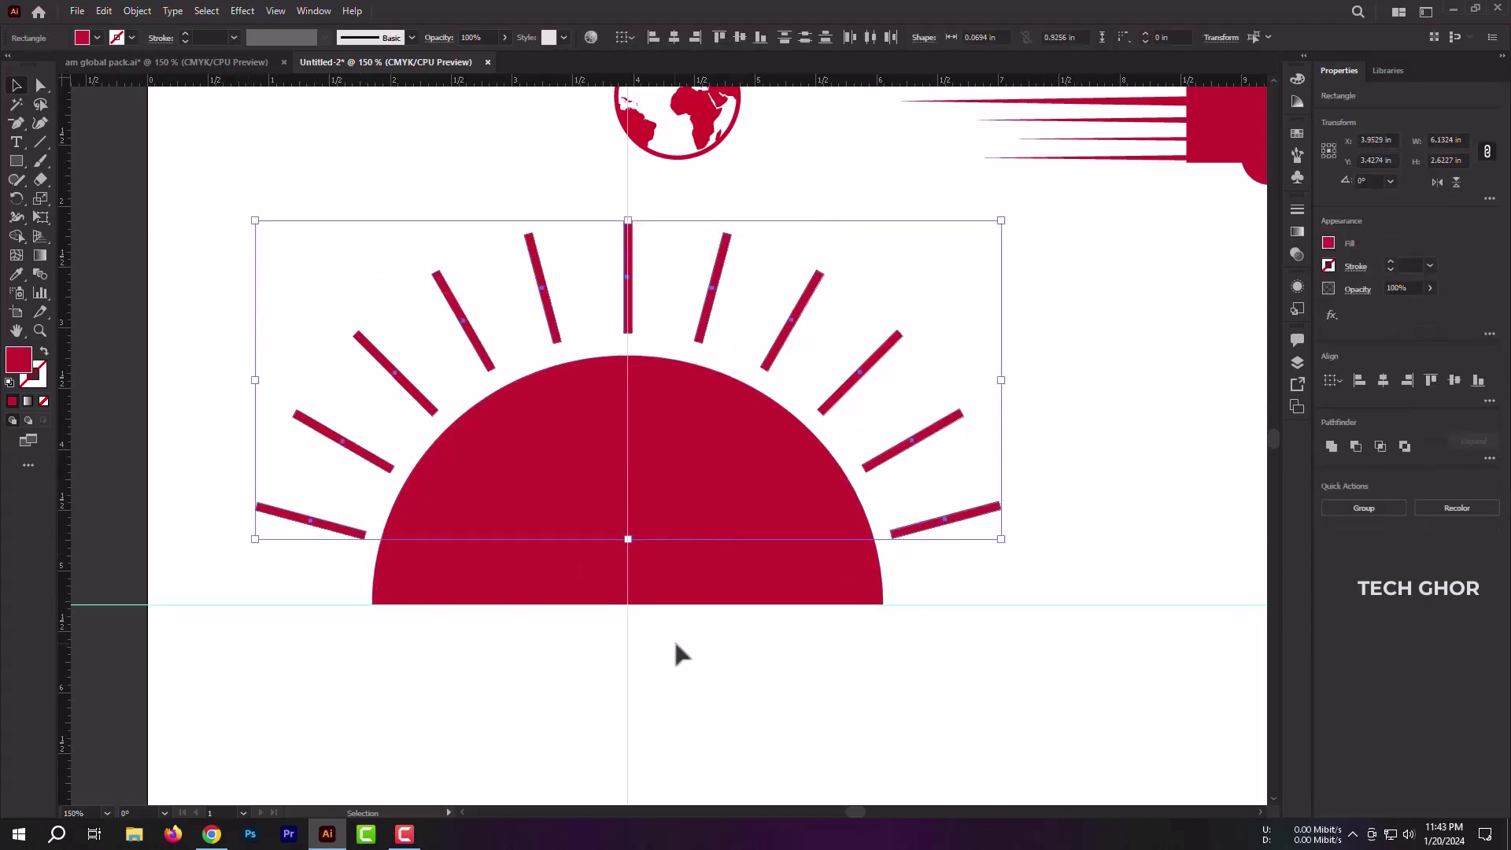
right_click(428, 423)
click(956, 664)
key(ctrl+a)
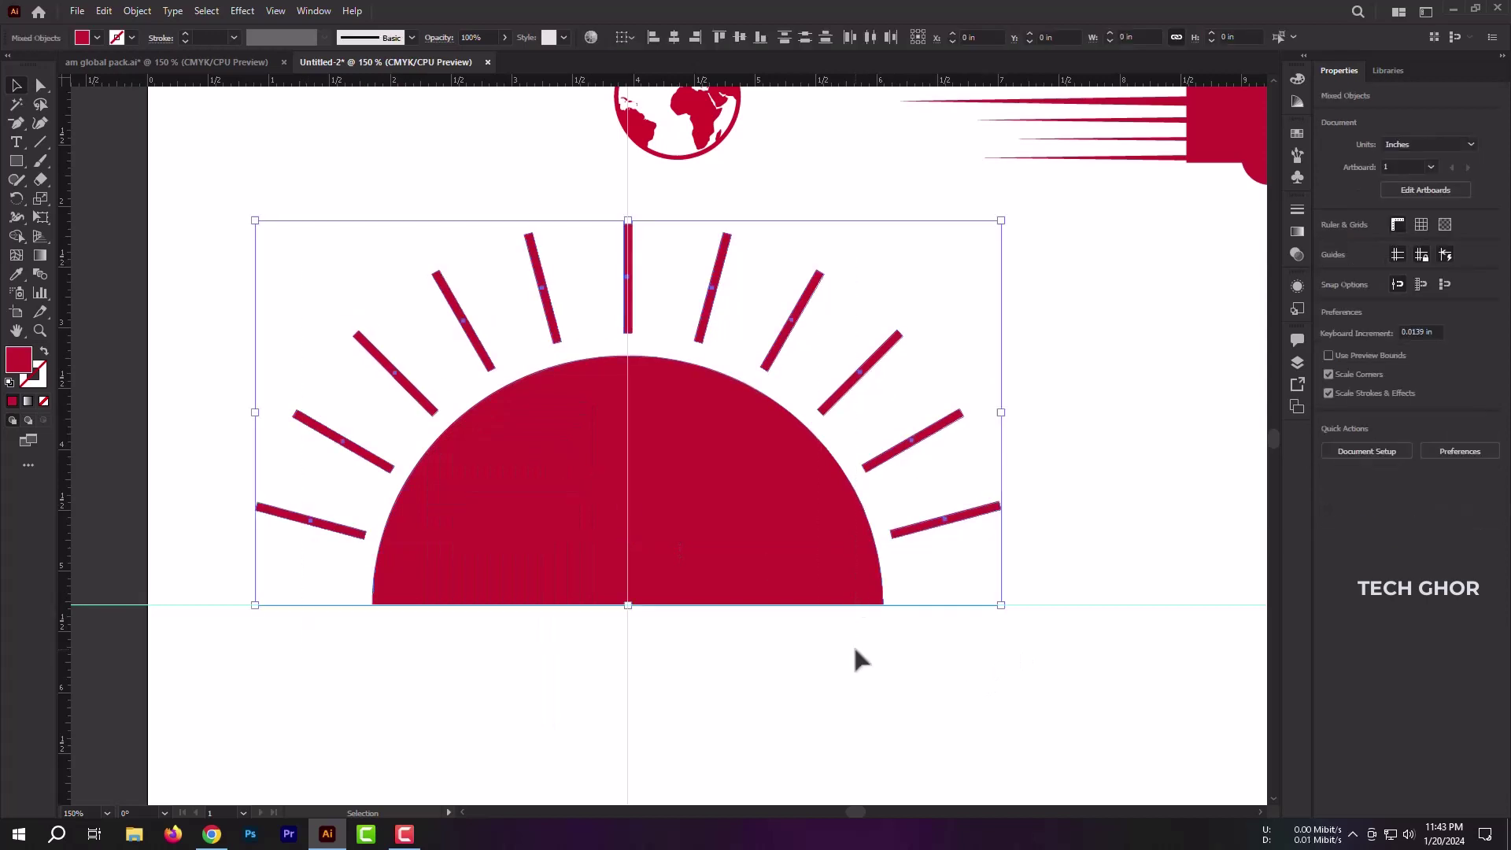
double_click(18, 360)
click(1269, 659)
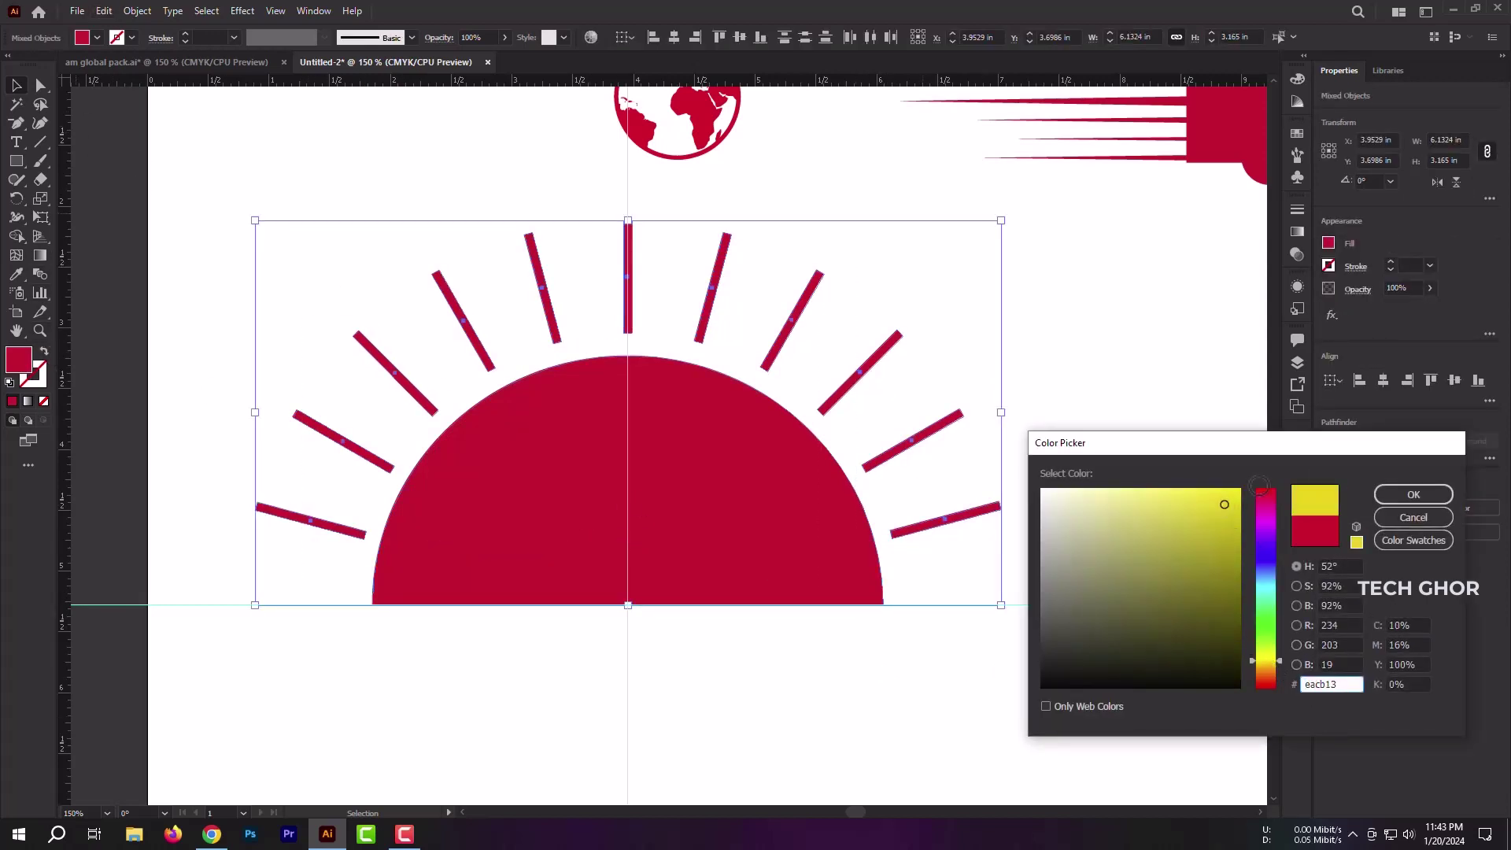
click(1204, 520)
key(Return)
Step: Shrink the yellow sun and place it left of the globe
click(963, 620)
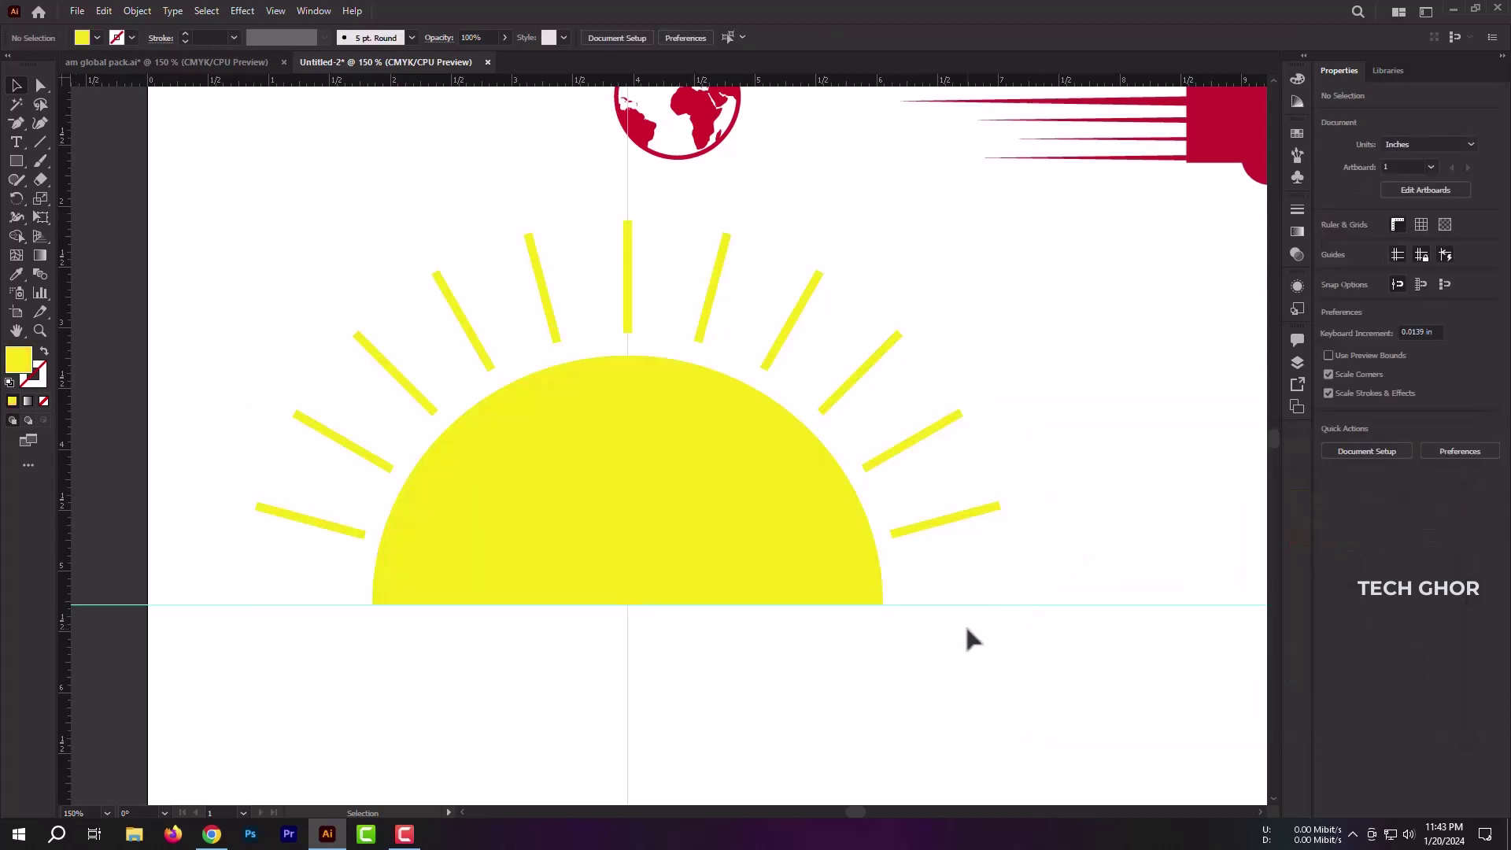
key(ctrl+minus)
mouse_move(462, 354)
mouse_down()
mouse_move(1008, 617)
mouse_move(810, 529)
mouse_move(598, 333)
mouse_up()
click(634, 401)
key(ctrl+plus)
key(ctrl+plus)
Step: Move the AM logo onto the artboard and scale it down over the sun
scroll(610, 389, down, 2)
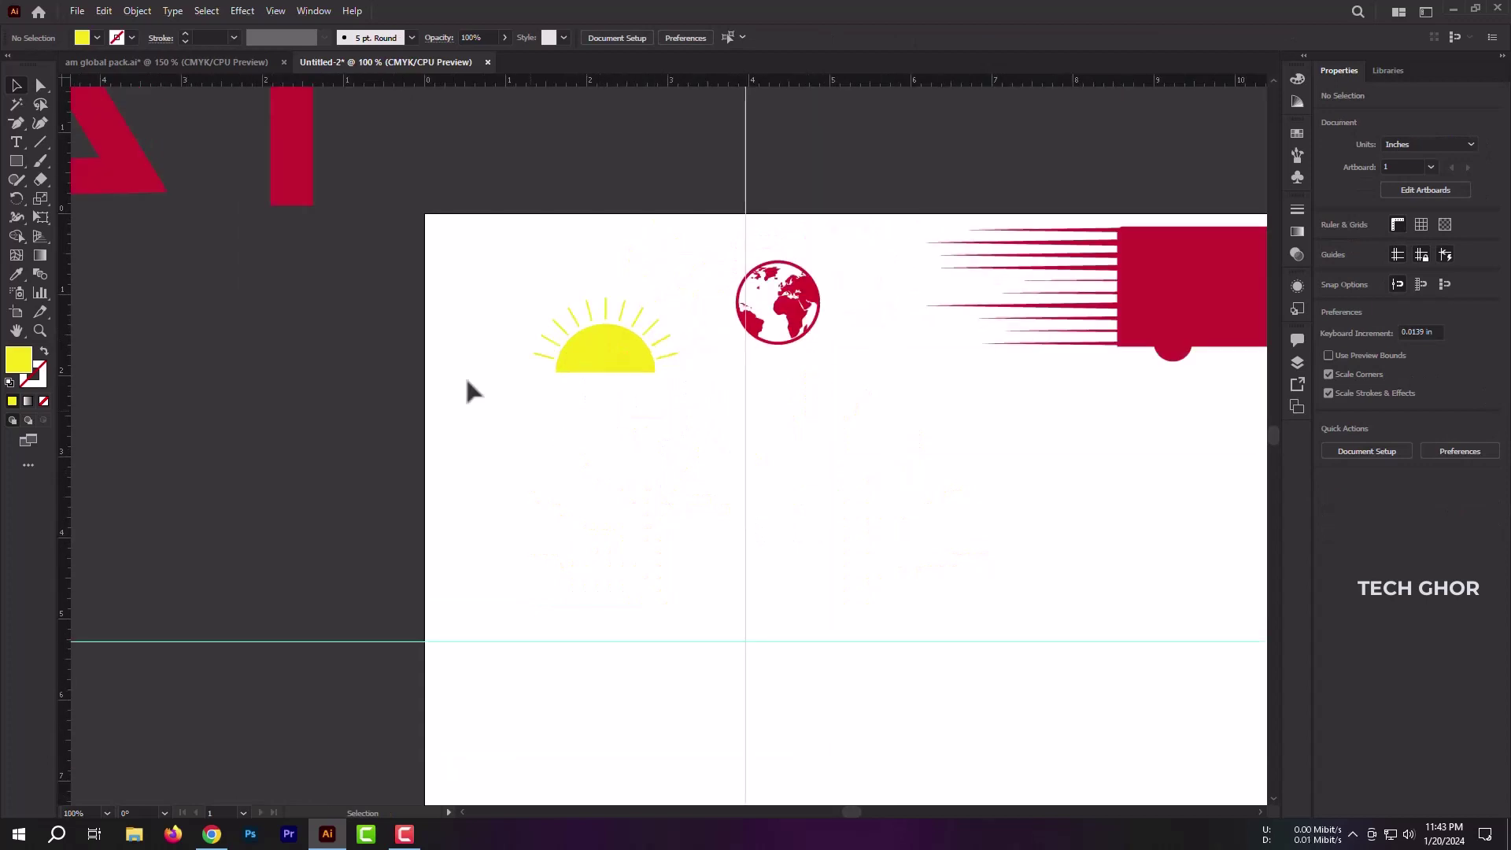
scroll(277, 310, down, 3)
click(277, 250)
drag(277, 250, 411, 341)
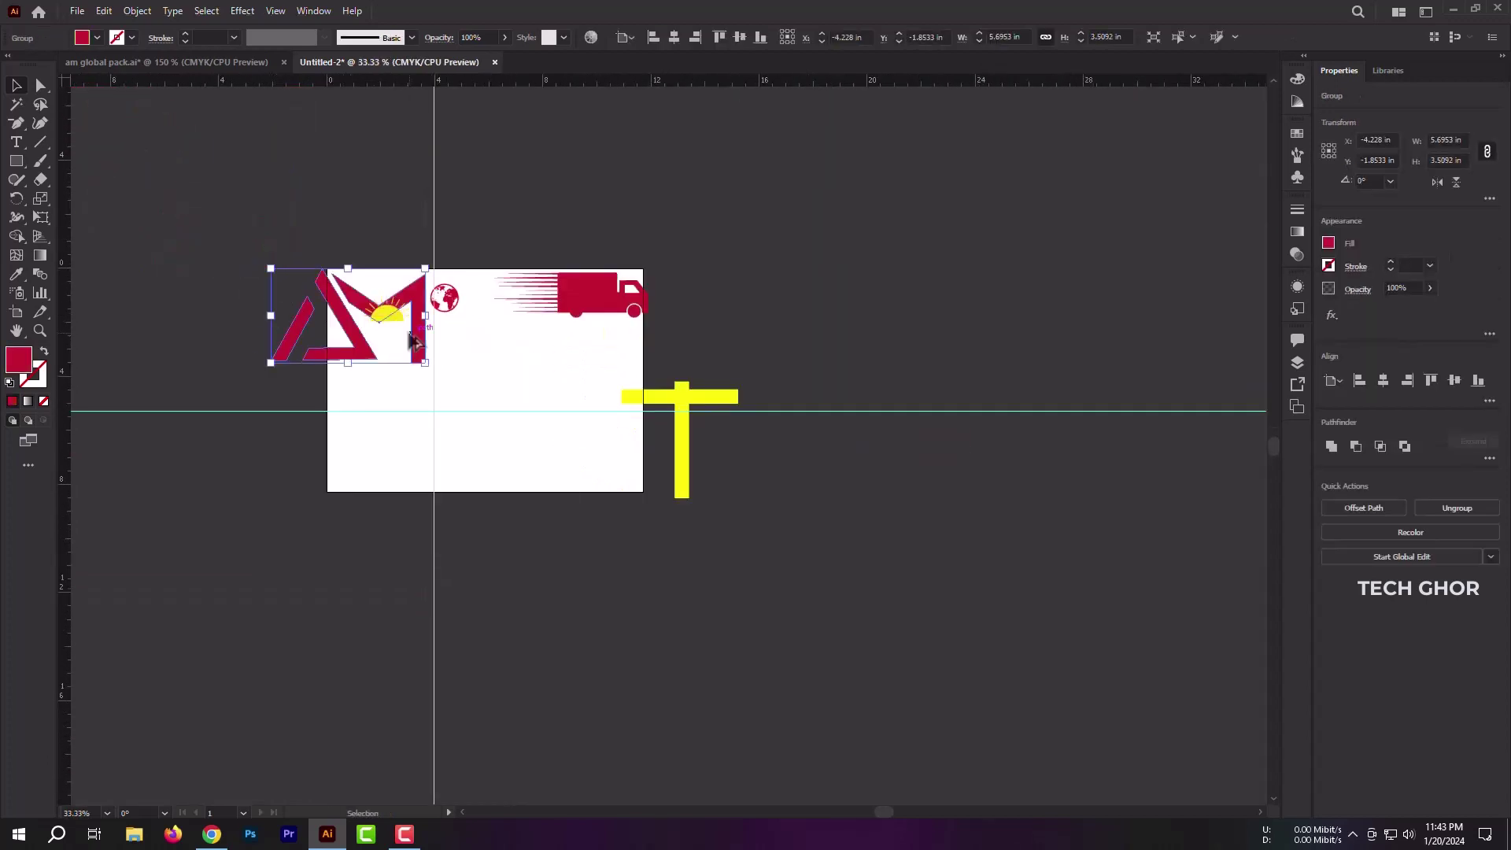
scroll(409, 337, up, 3)
drag(456, 429, 261, 293)
scroll(265, 301, up, 4)
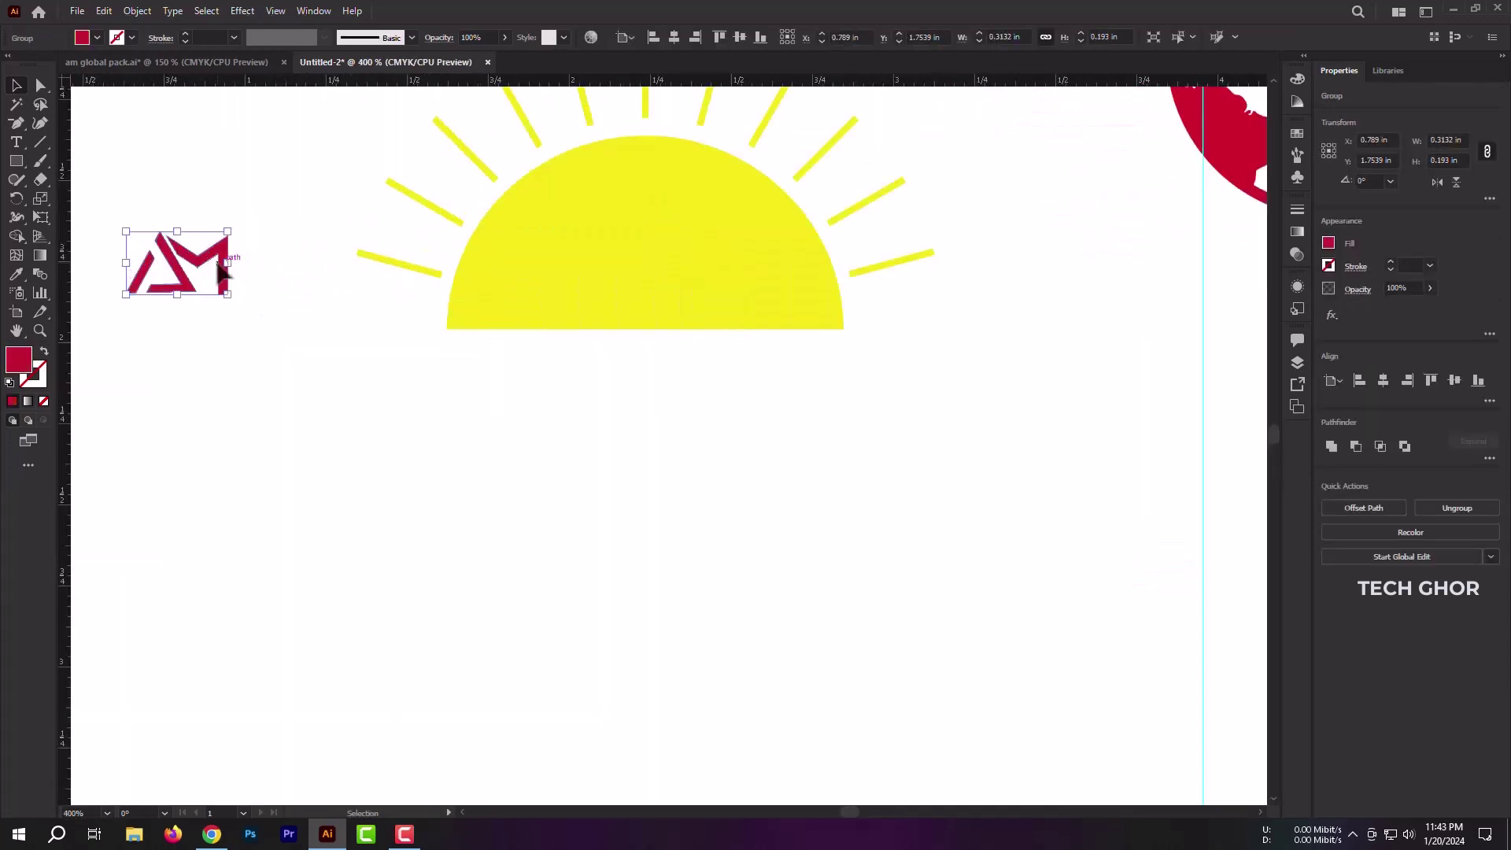
mouse_move(209, 248)
mouse_down()
mouse_move(609, 248)
mouse_move(685, 329)
mouse_up()
Step: Bring the AM logo to the front and centre it on the sun
right_click(685, 252)
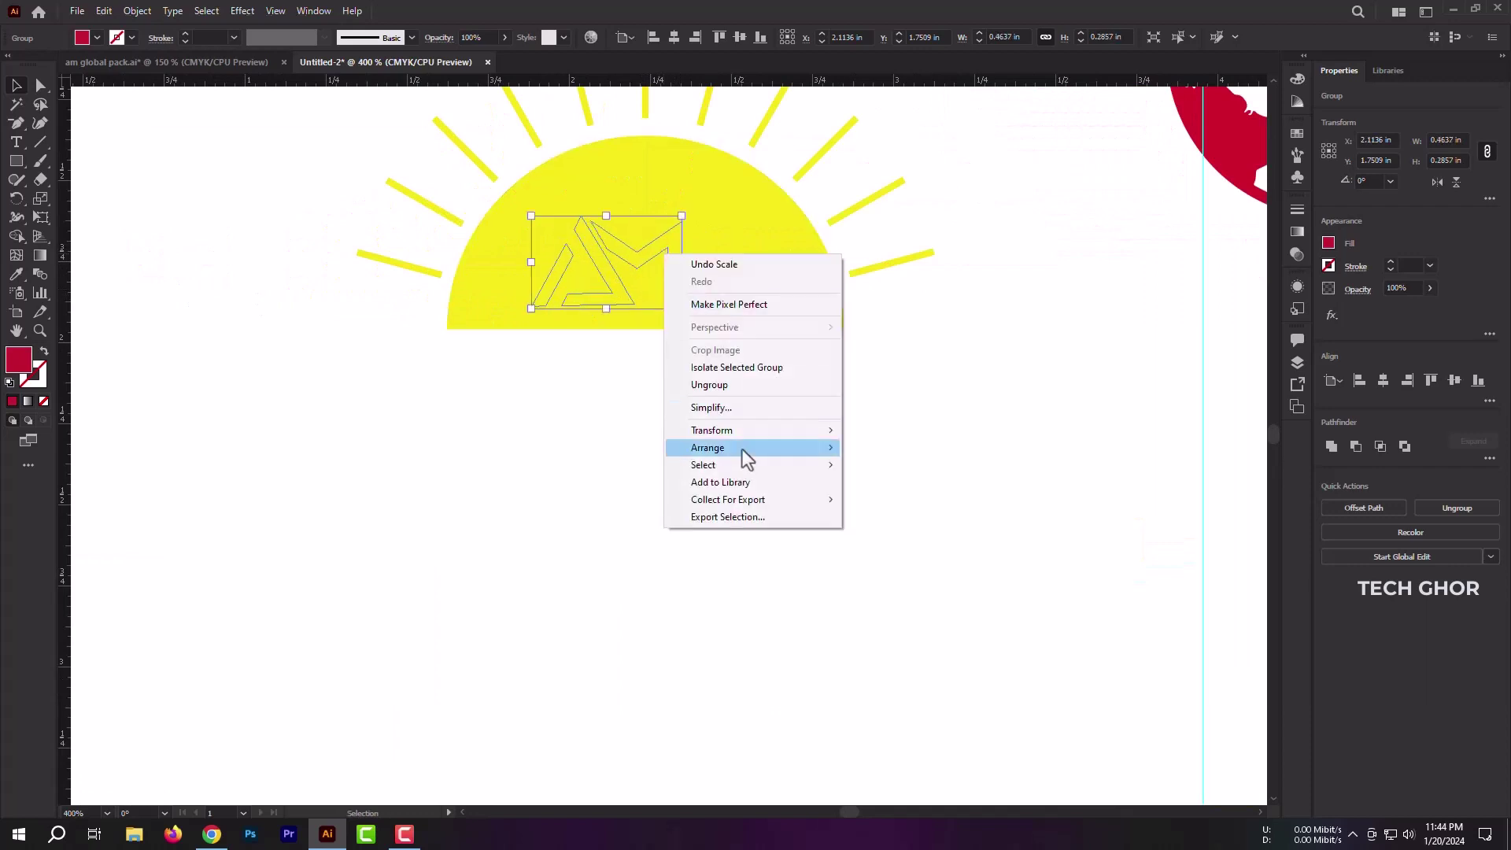
click(843, 446)
click(679, 283)
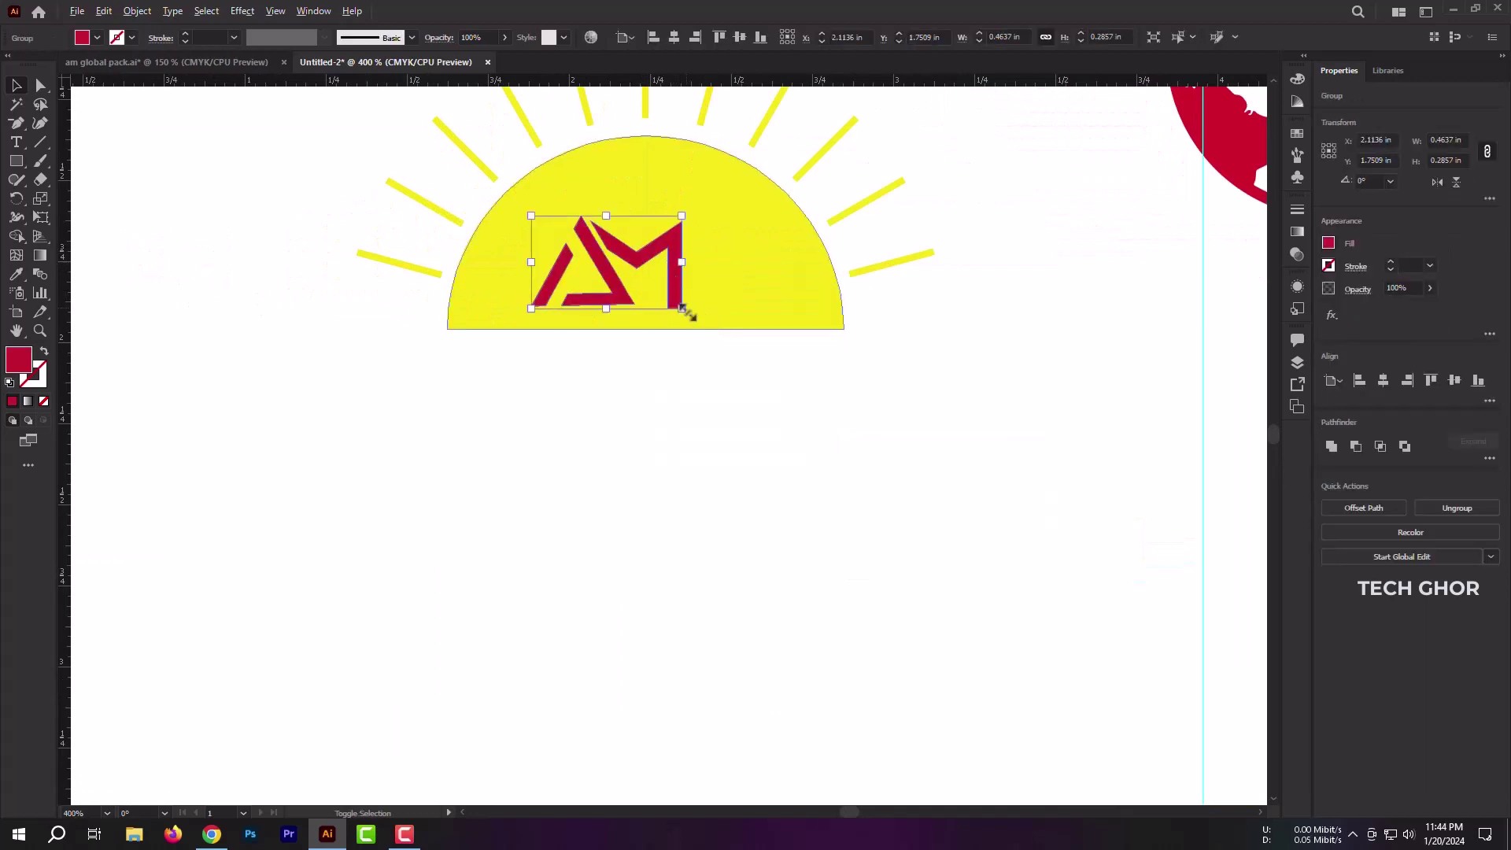
drag(684, 309, 702, 321)
drag(647, 265, 677, 255)
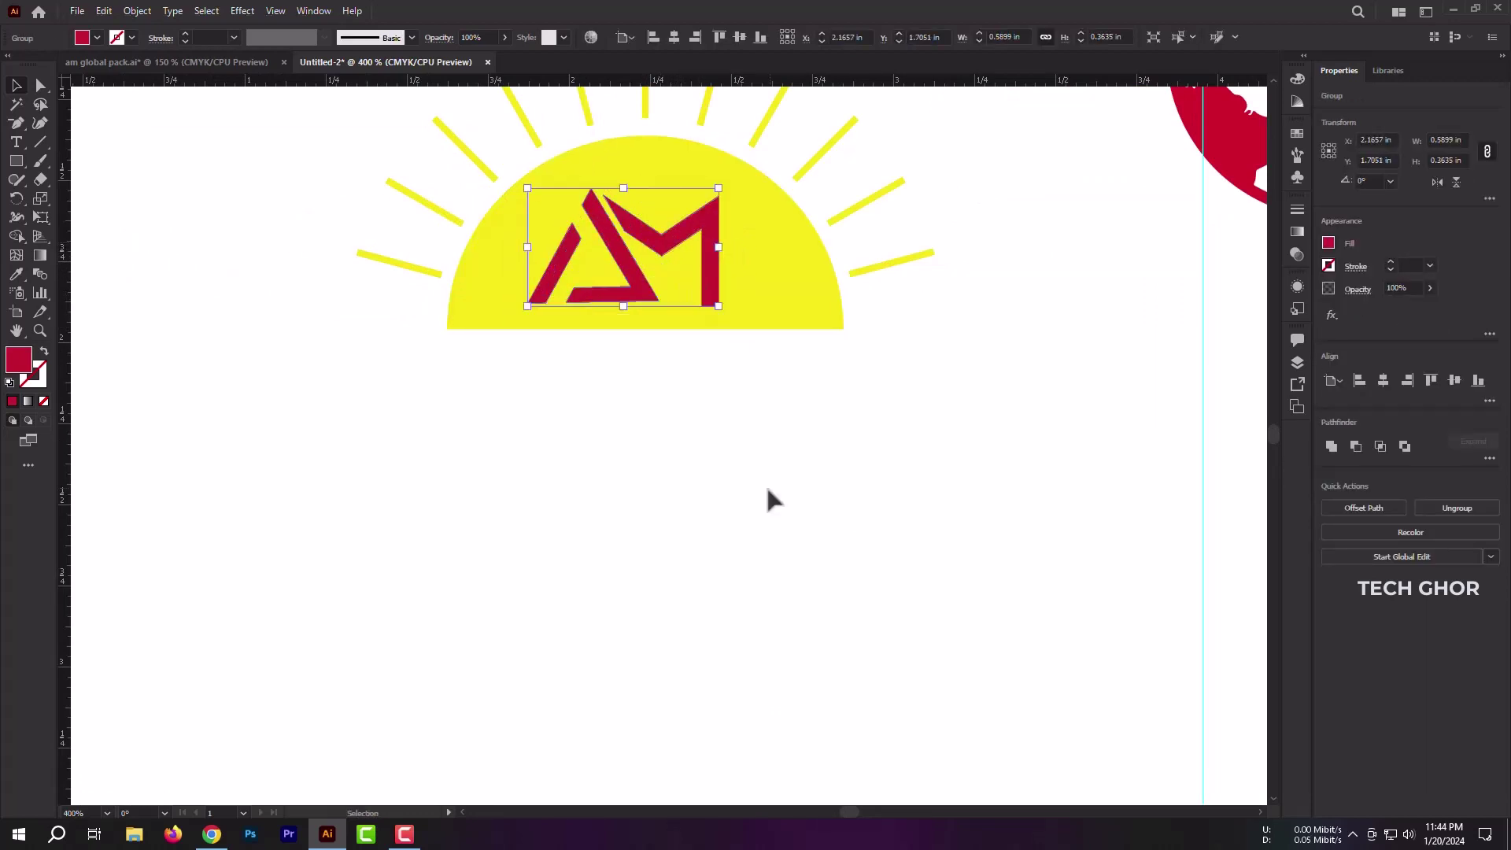
Step: Move the truck down-left, then release and delete a guide
scroll(769, 500, down, 3)
scroll(954, 574, down, 2)
click(1079, 410)
drag(1079, 409, 709, 668)
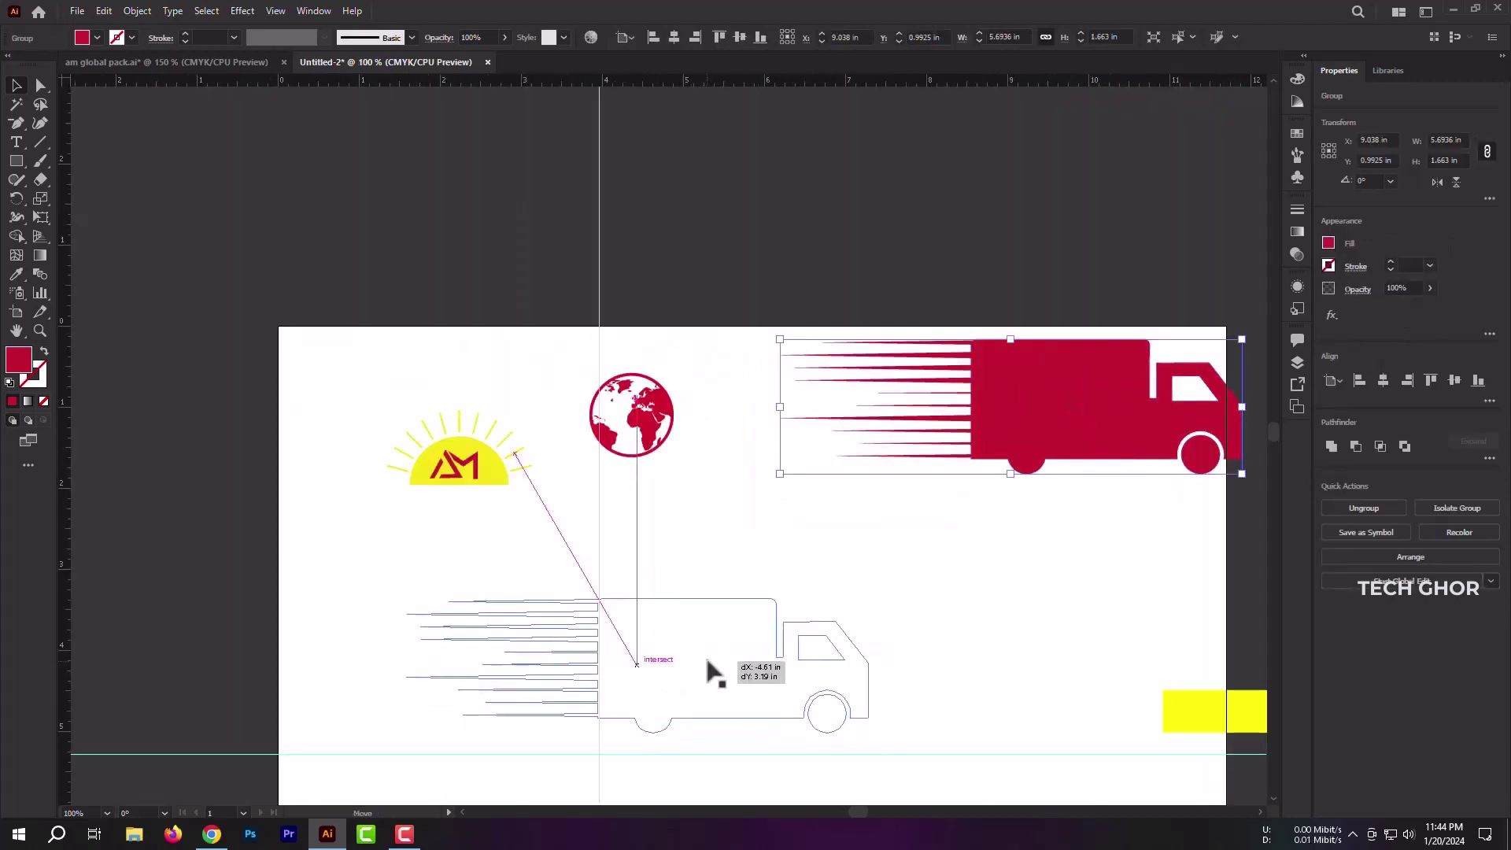
right_click(948, 551)
click(1012, 442)
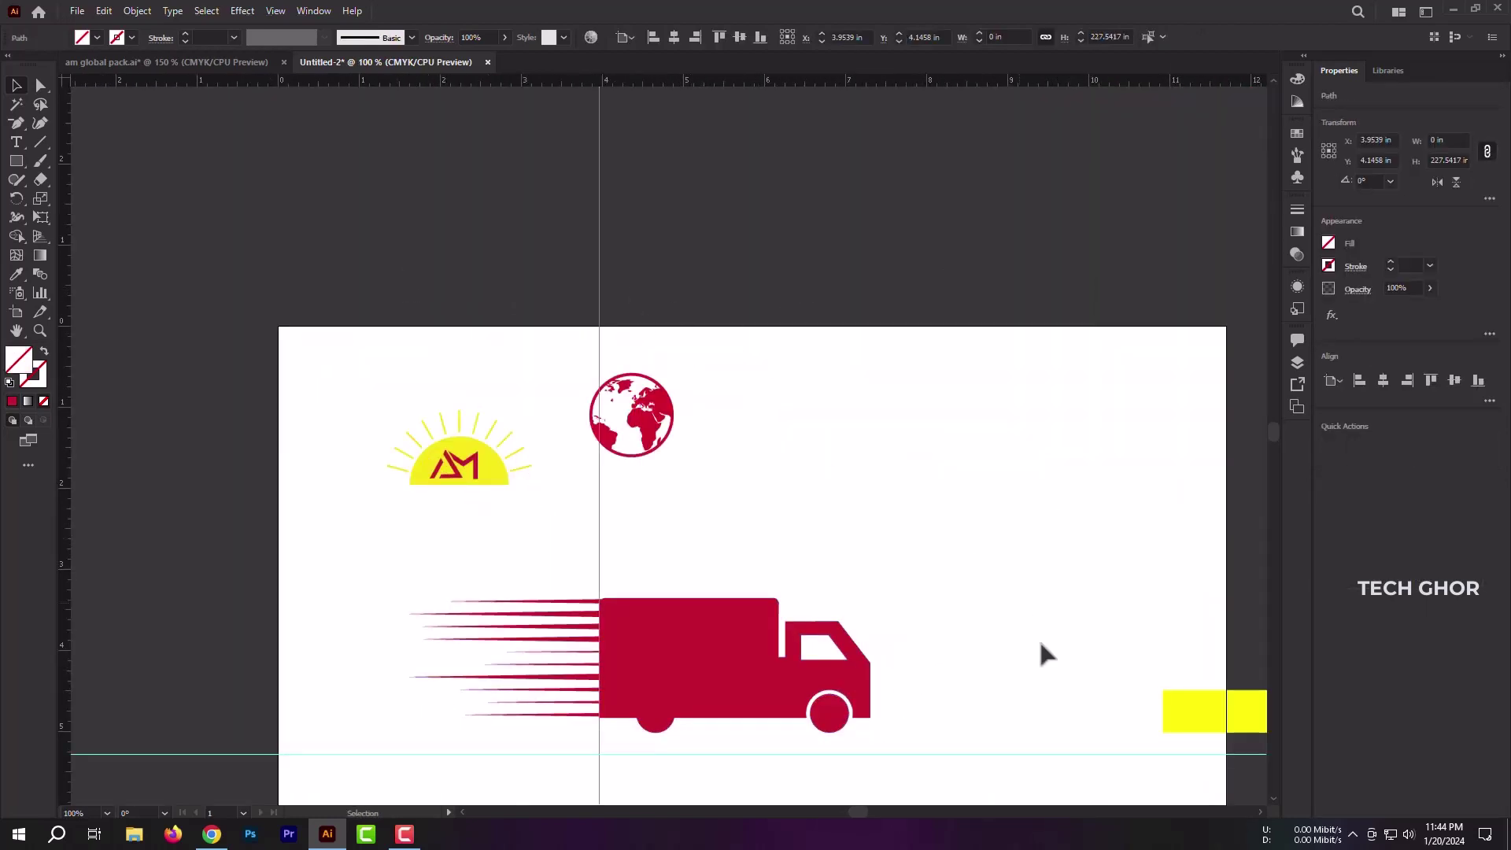
key(Delete)
Step: Hide the remaining guides and set the sun logo on the truck's roof
scroll(1039, 795, down, 1)
right_click(991, 342)
click(1089, 499)
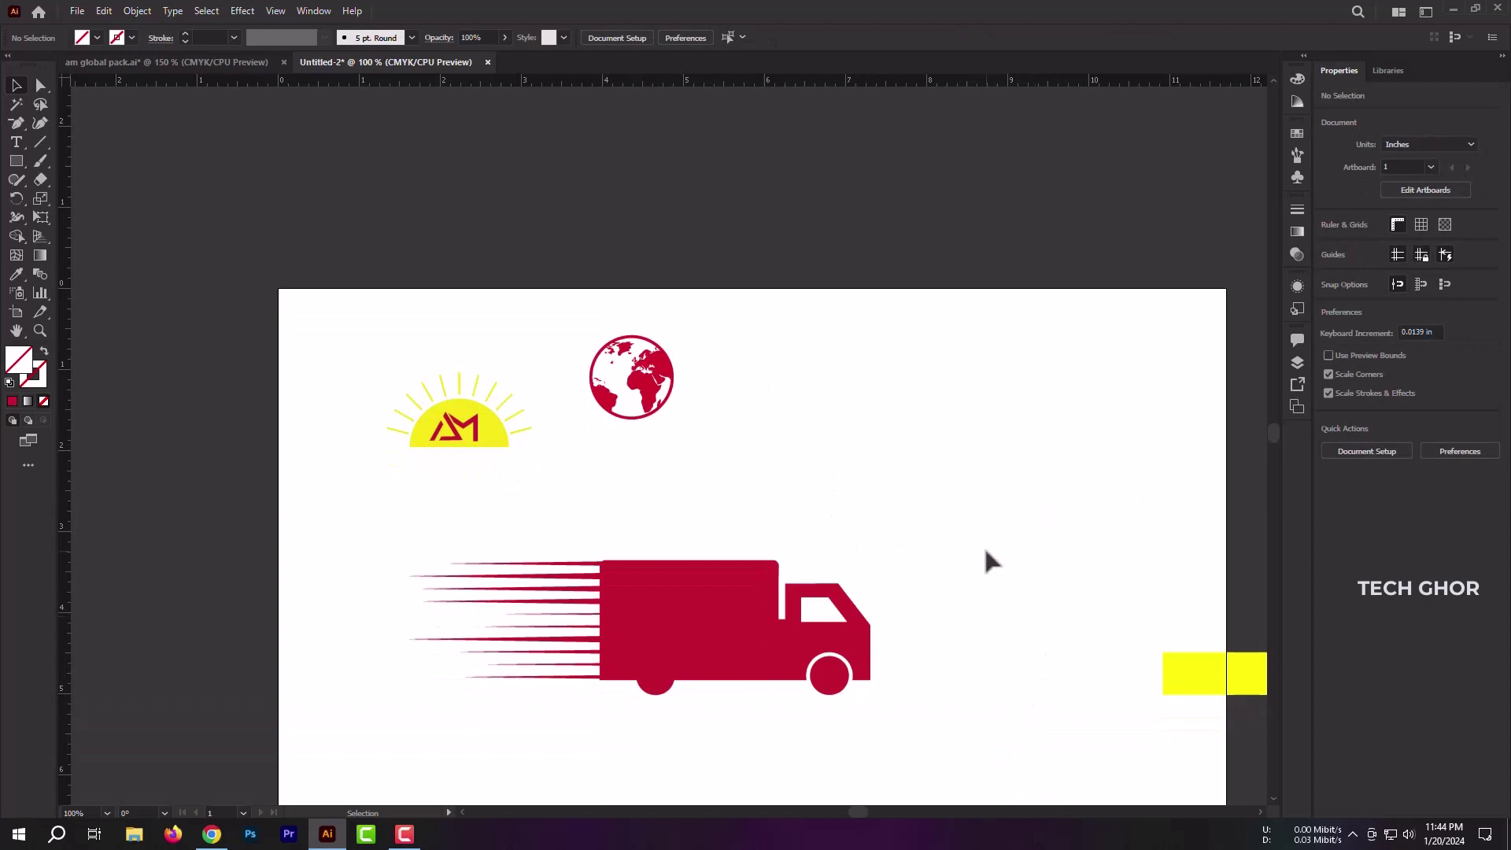
scroll(944, 583, up, 1)
scroll(922, 633, down, 3)
drag(385, 243, 713, 407)
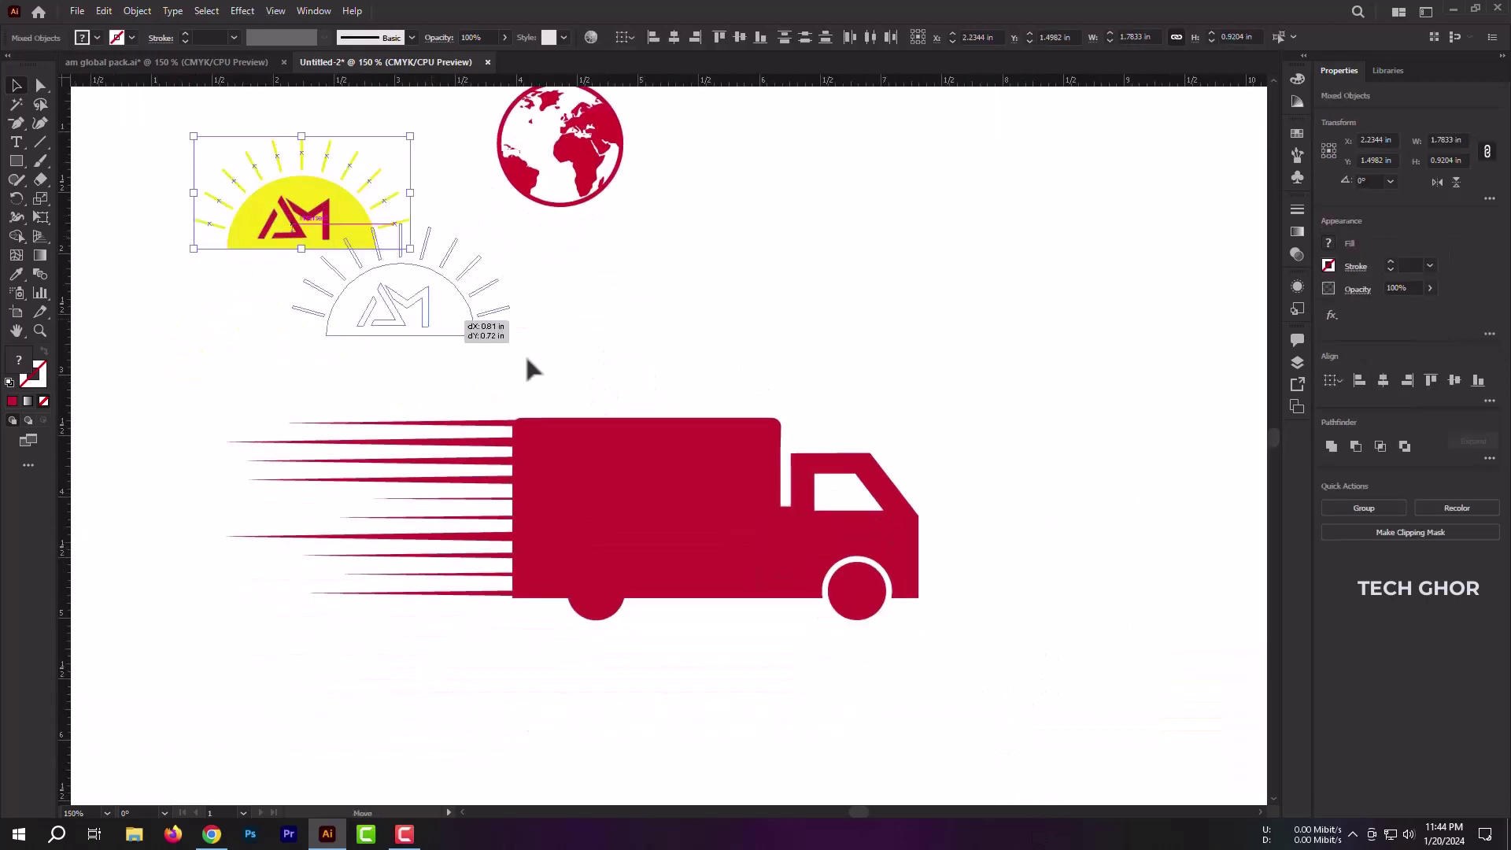
click(856, 420)
scroll(858, 711, down, 3)
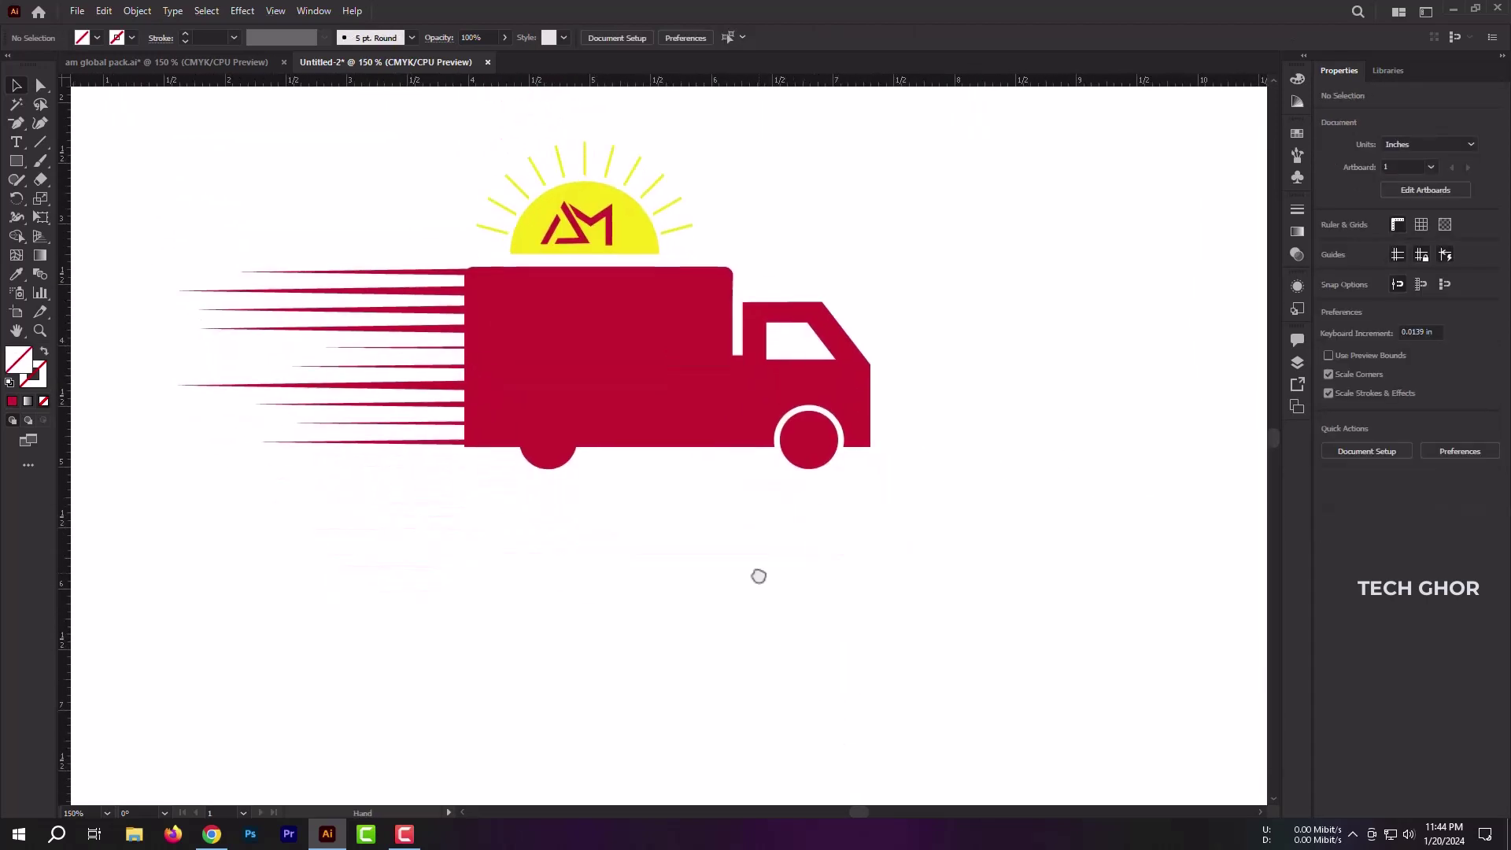
Step: Type GLOBAL below the truck and scale it up to about 82 pt
key(t)
click(507, 543)
text(GLOBAL)
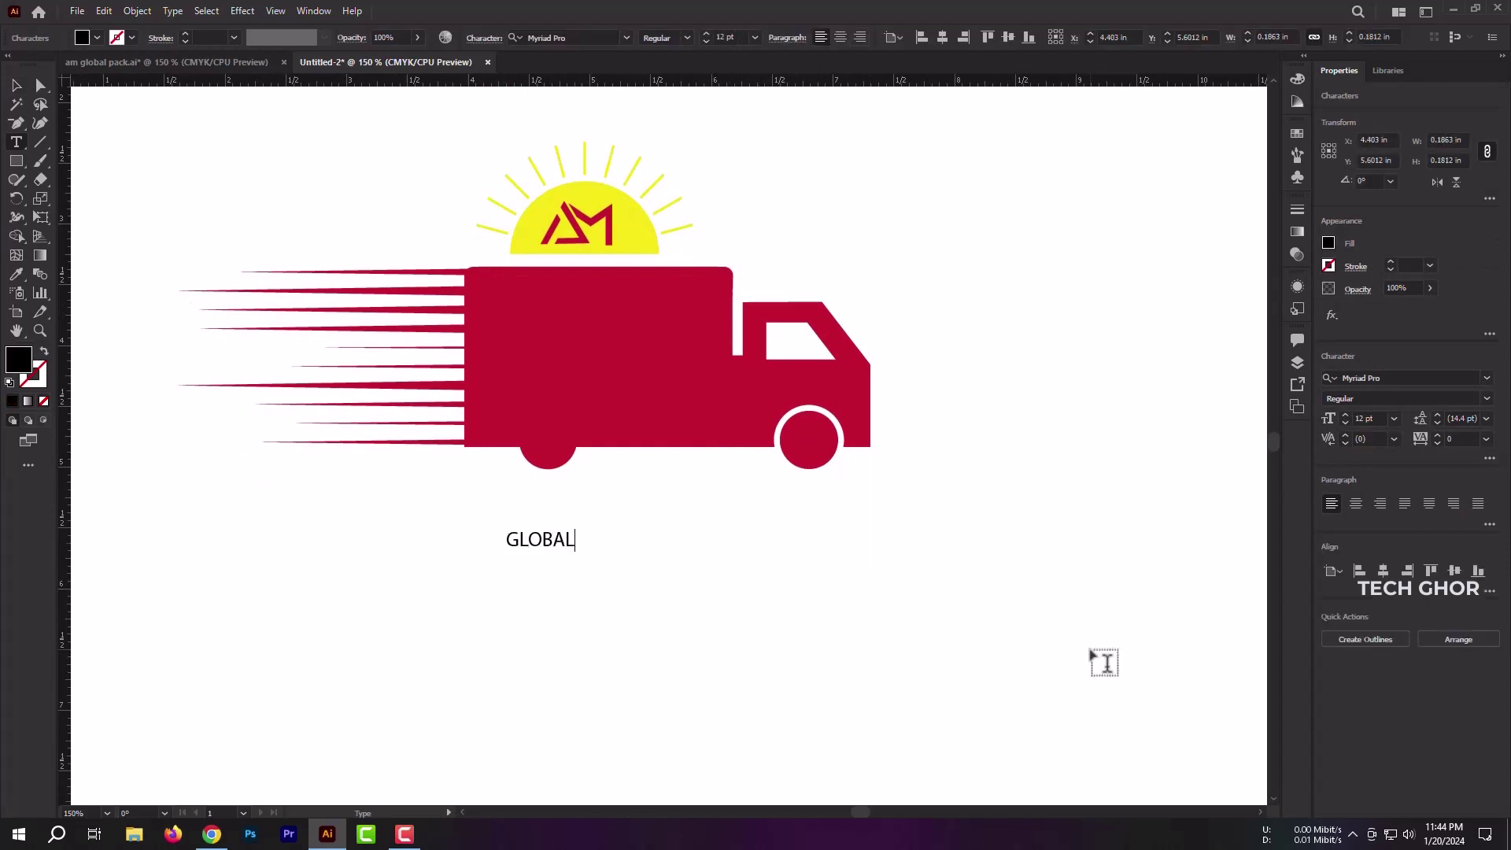
key(Escape)
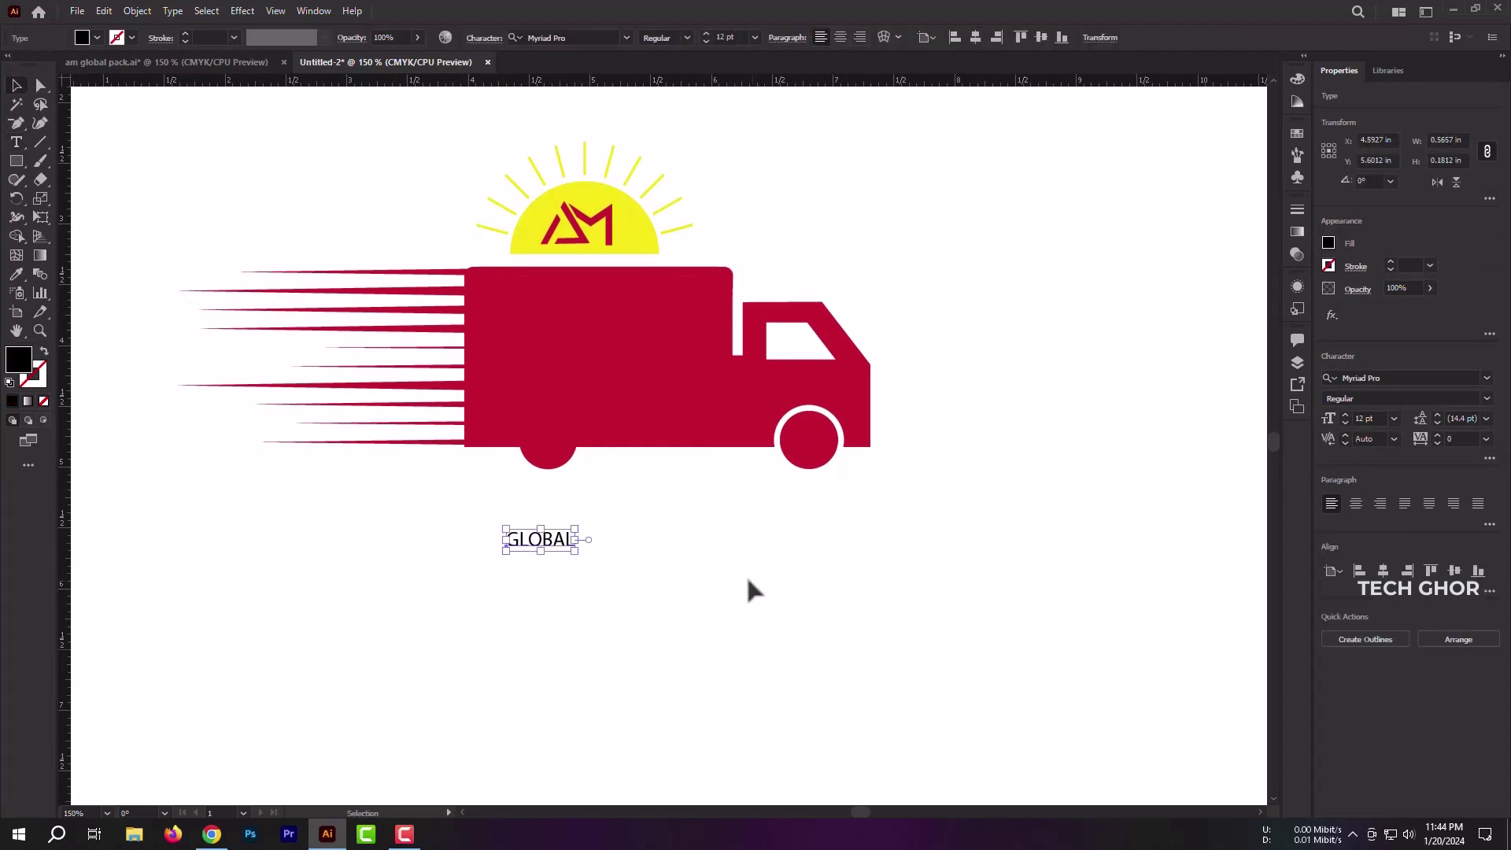
drag(586, 557, 775, 584)
Step: Set GLOBAL's font to Montserrat Bold
click(1487, 377)
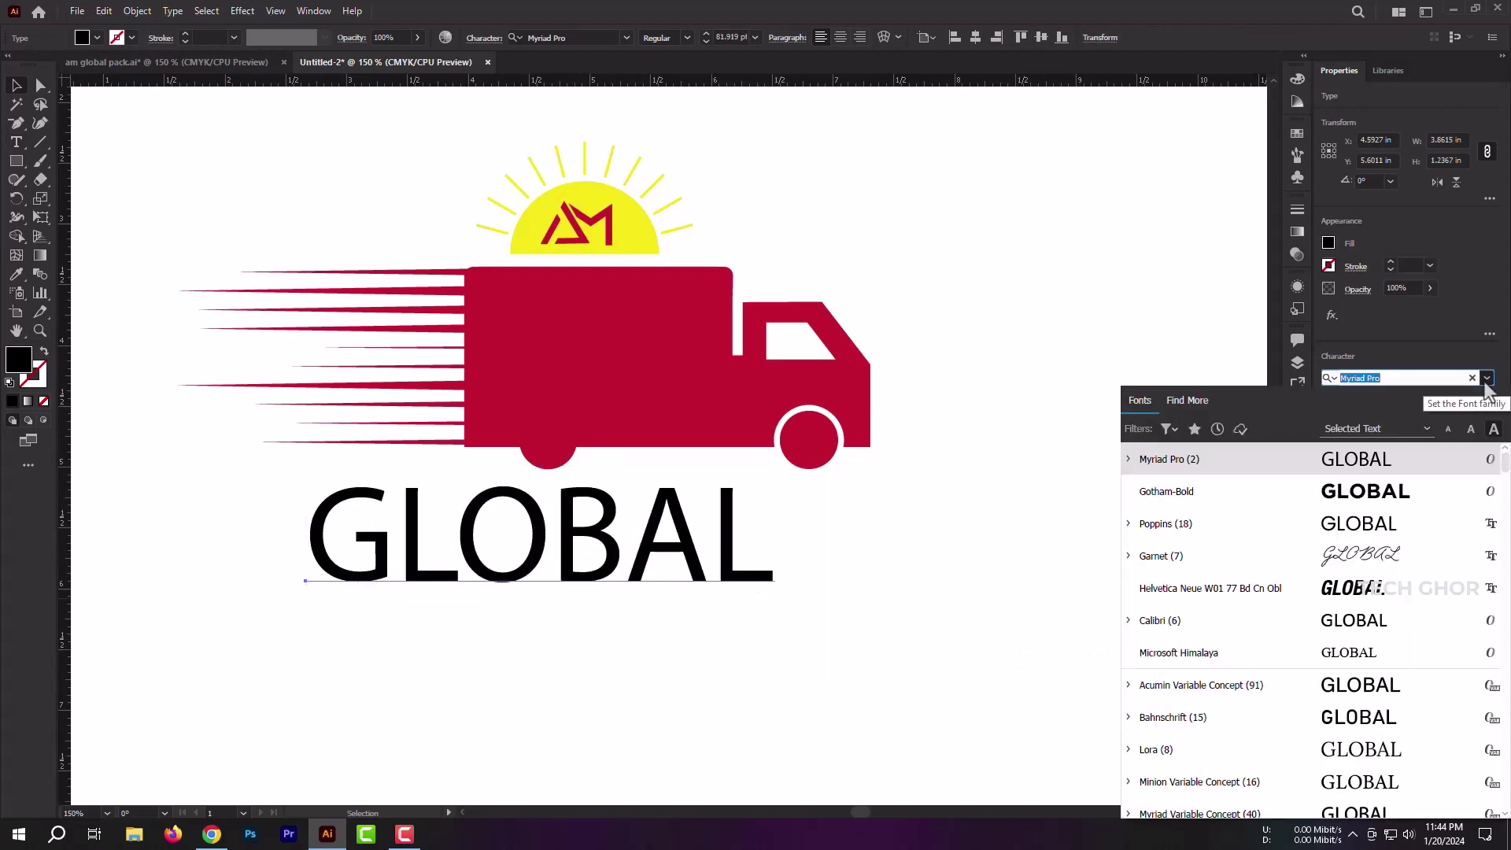
text(GOT)
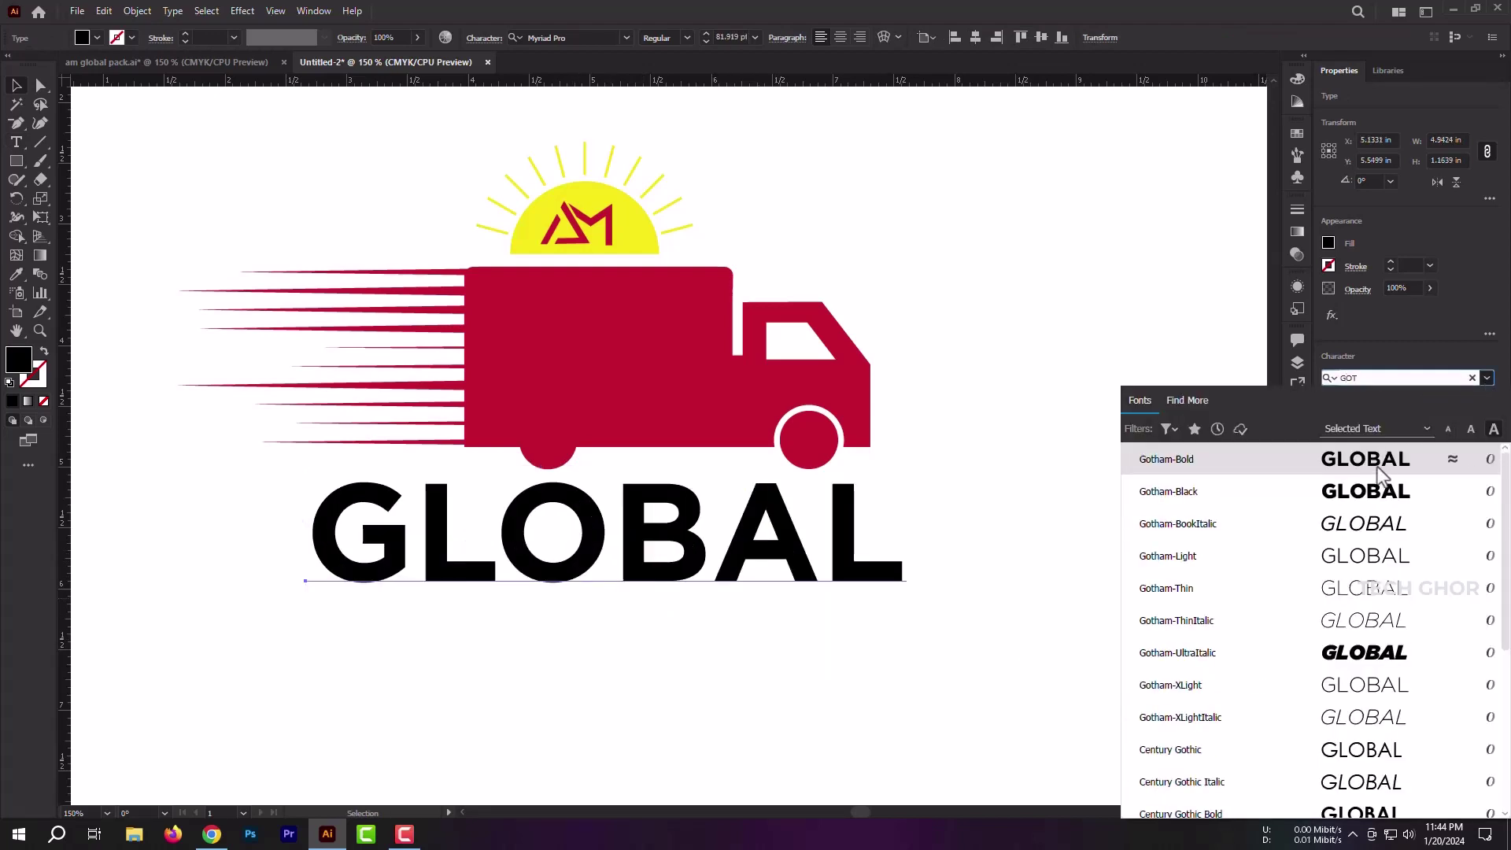
text(MO)
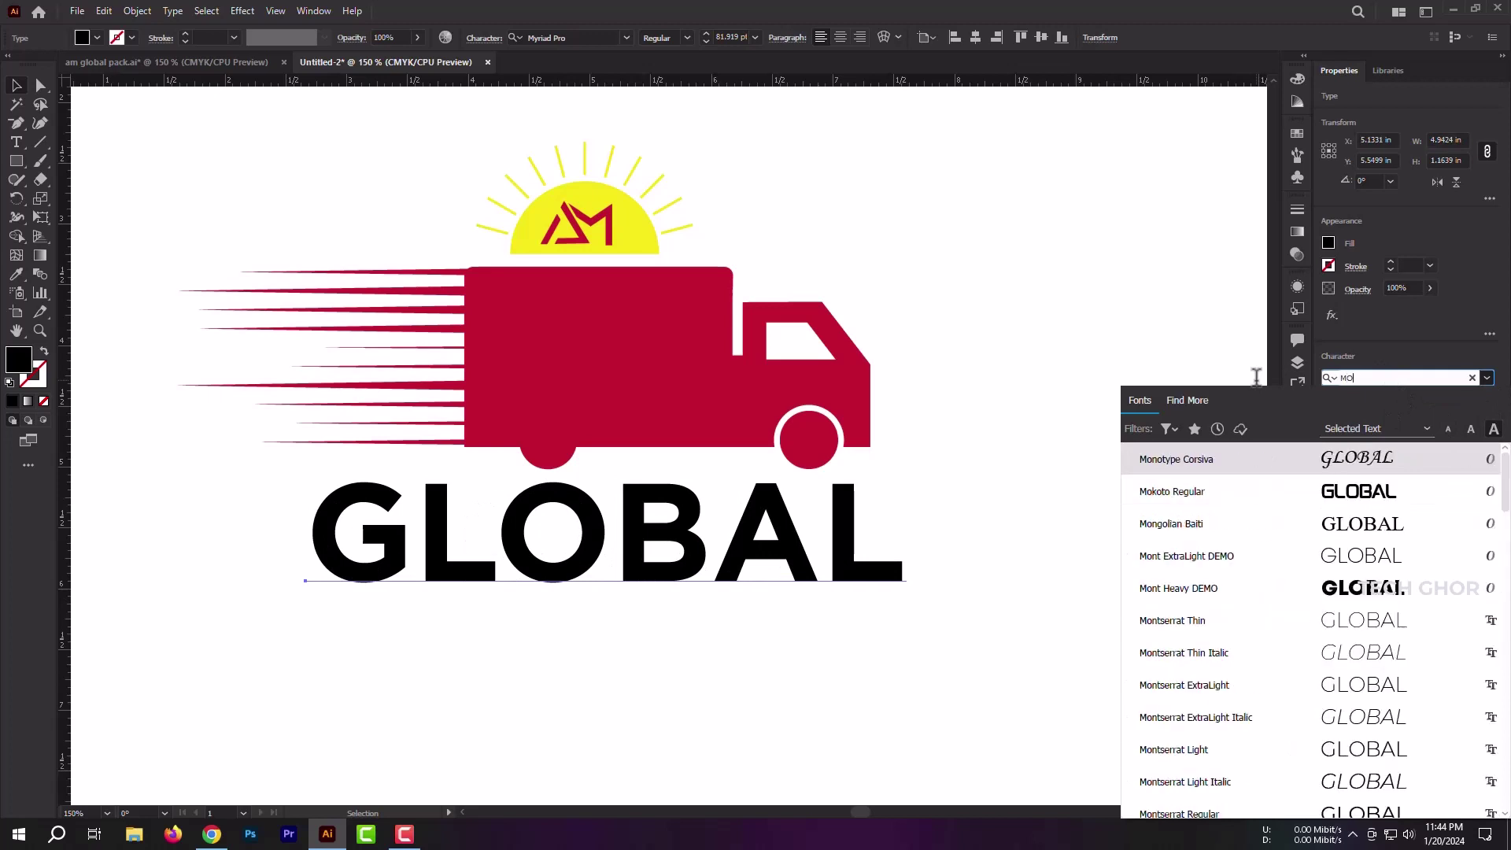
text(N)
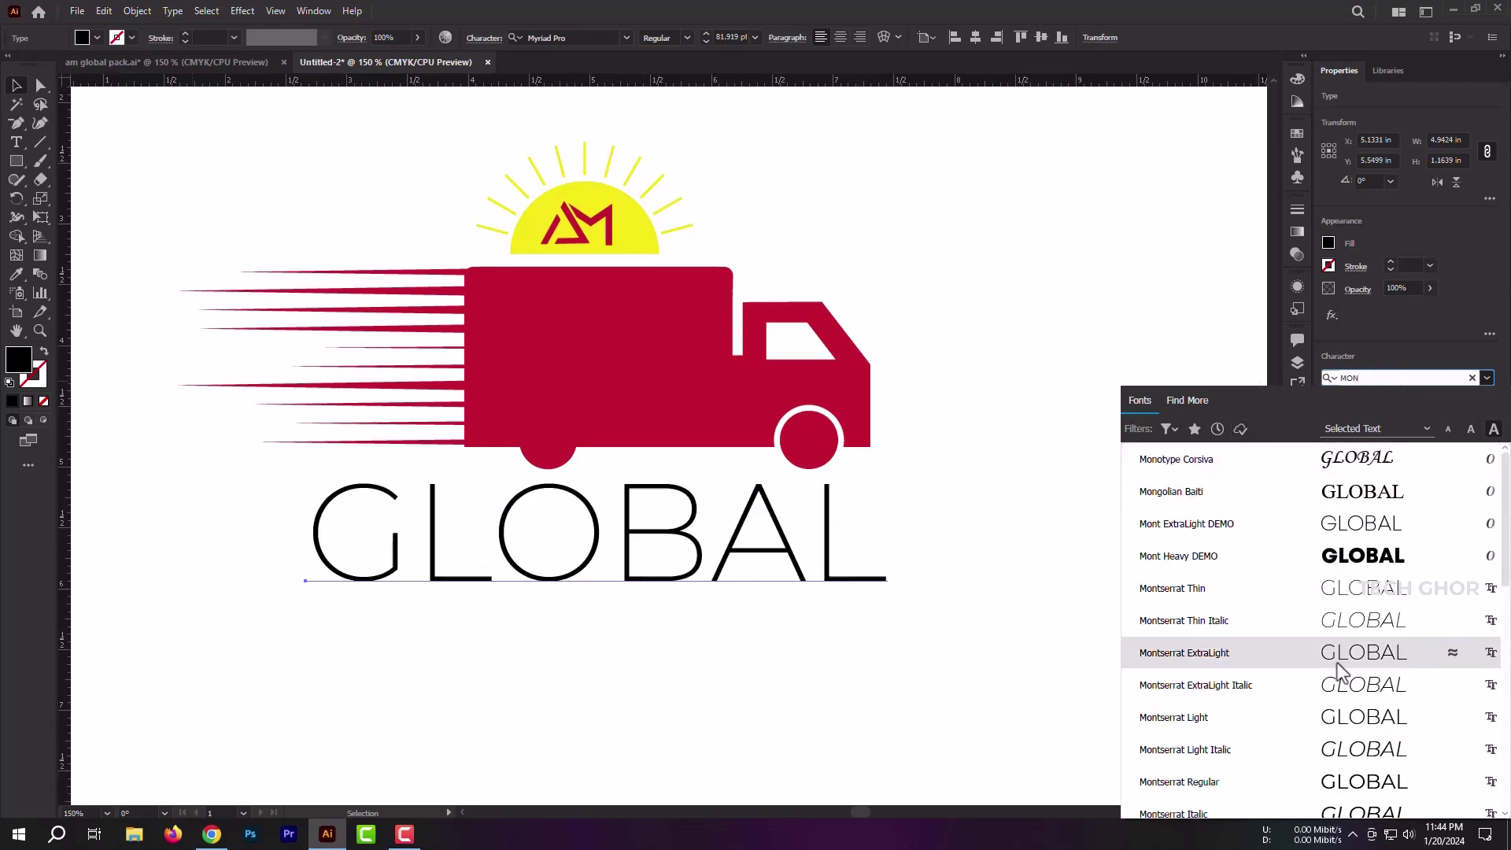
click(1341, 685)
click(1487, 400)
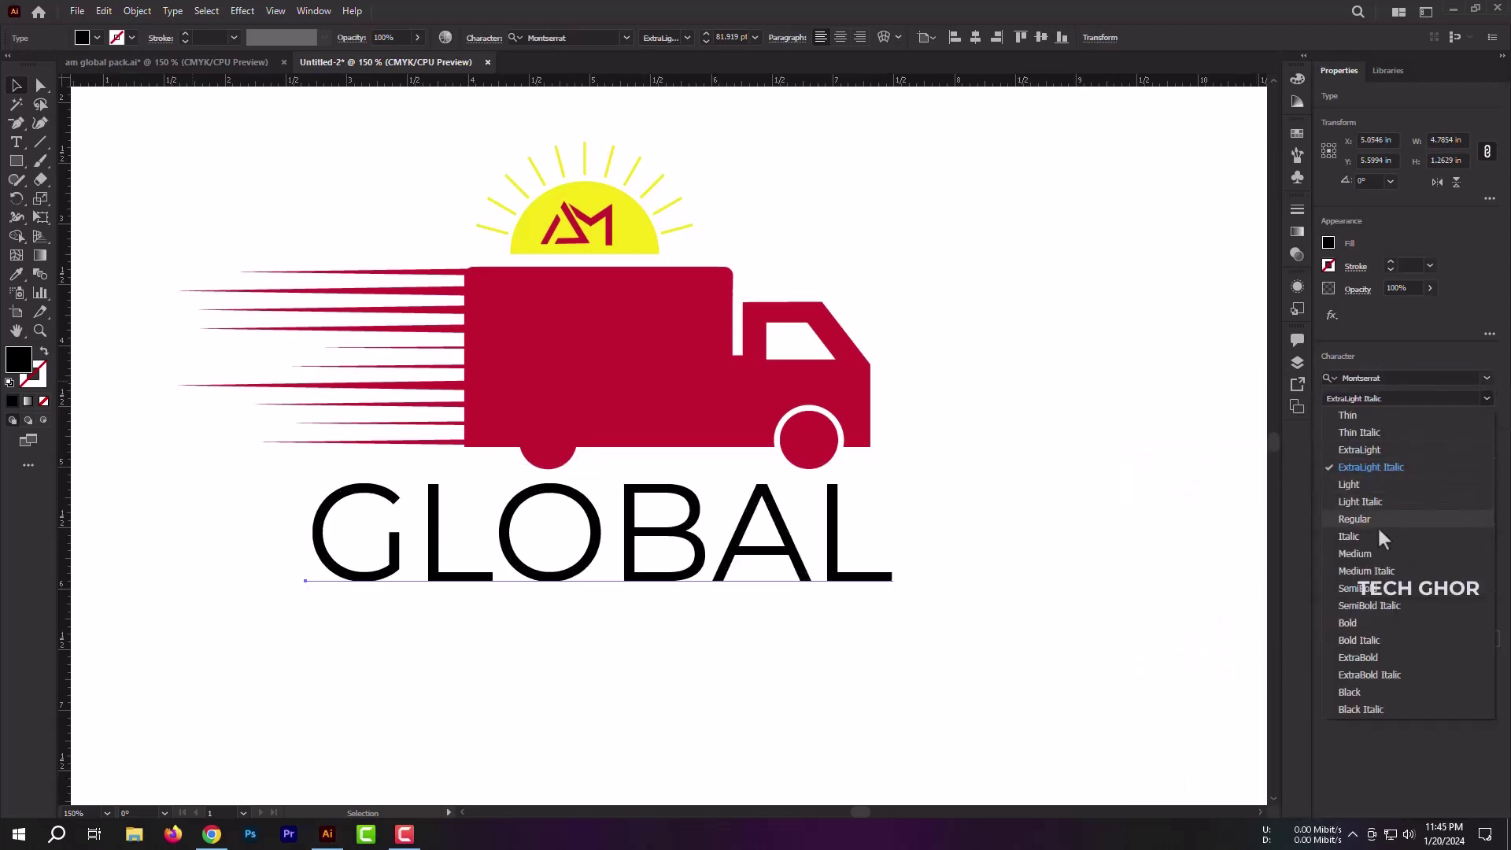
click(1362, 622)
right_click(732, 564)
Step: Duplicate the GLOBAL text below and convert it to outlines
click(749, 581)
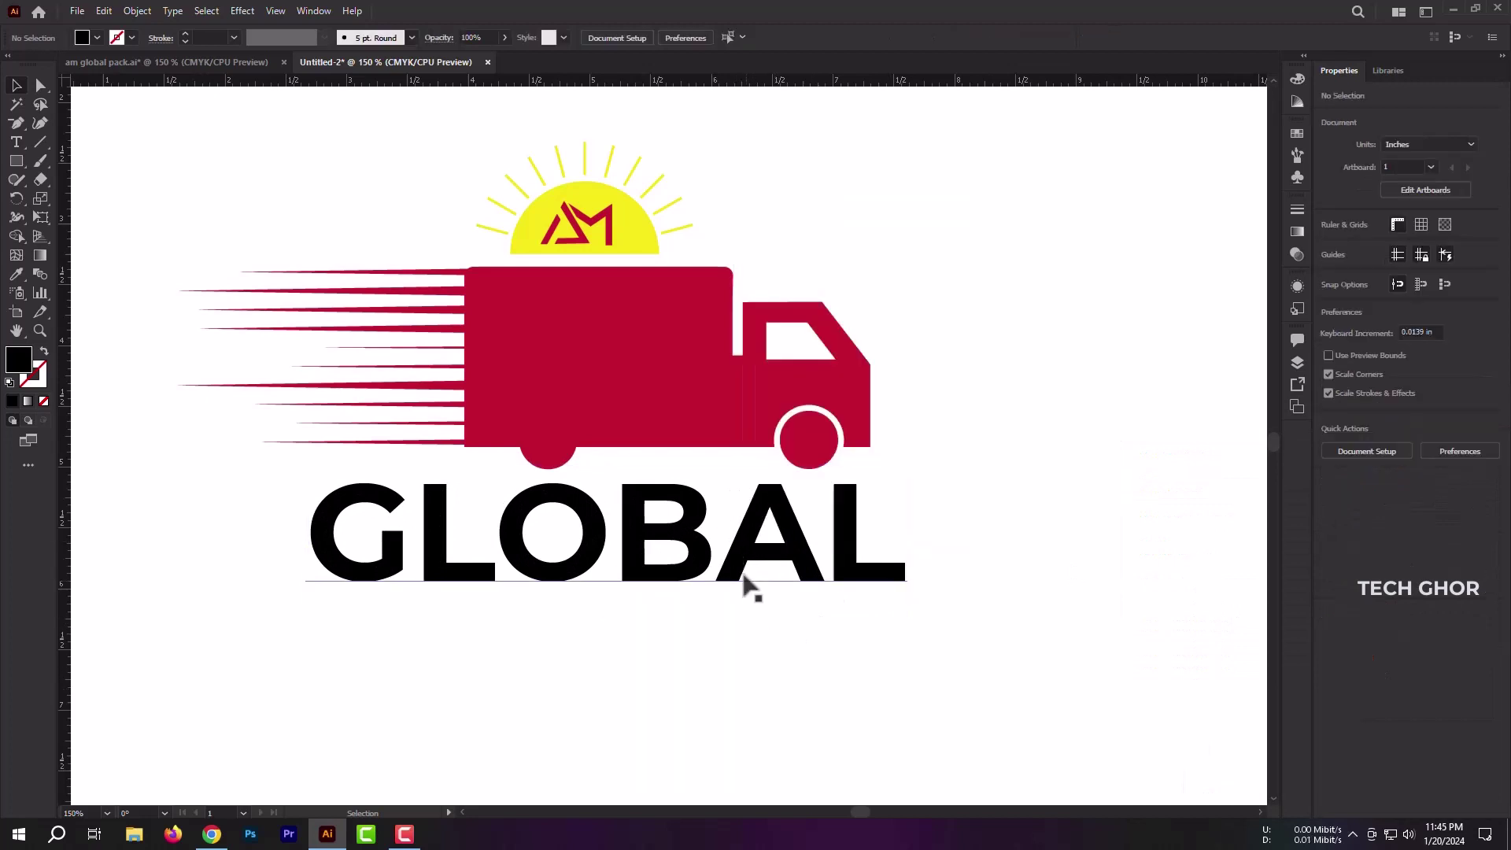
mouse_move(749, 574)
mouse_down()
mouse_move(731, 675)
mouse_move(748, 744)
mouse_up()
right_click(751, 546)
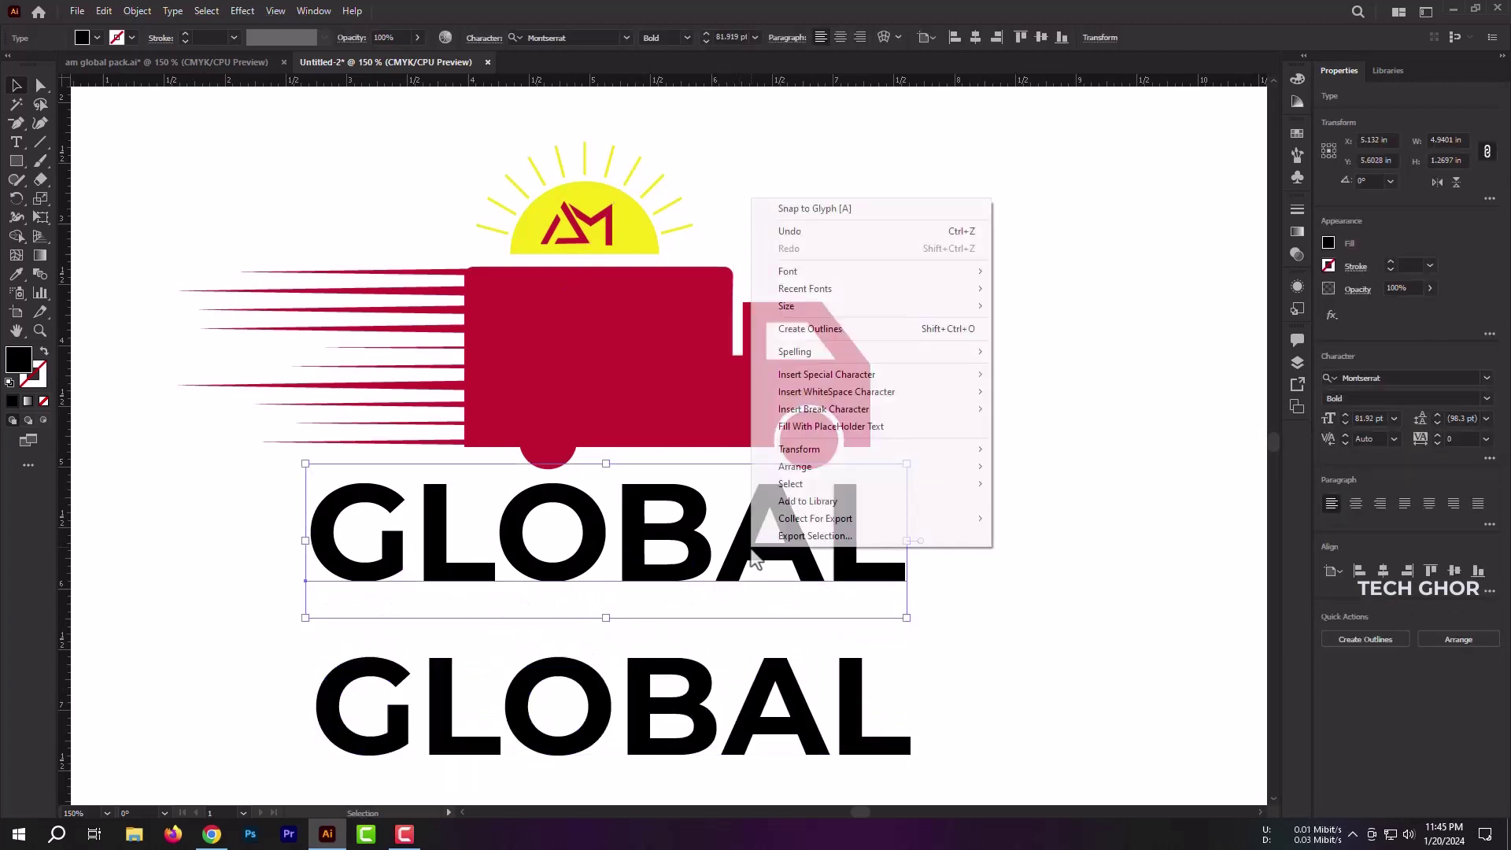
click(842, 329)
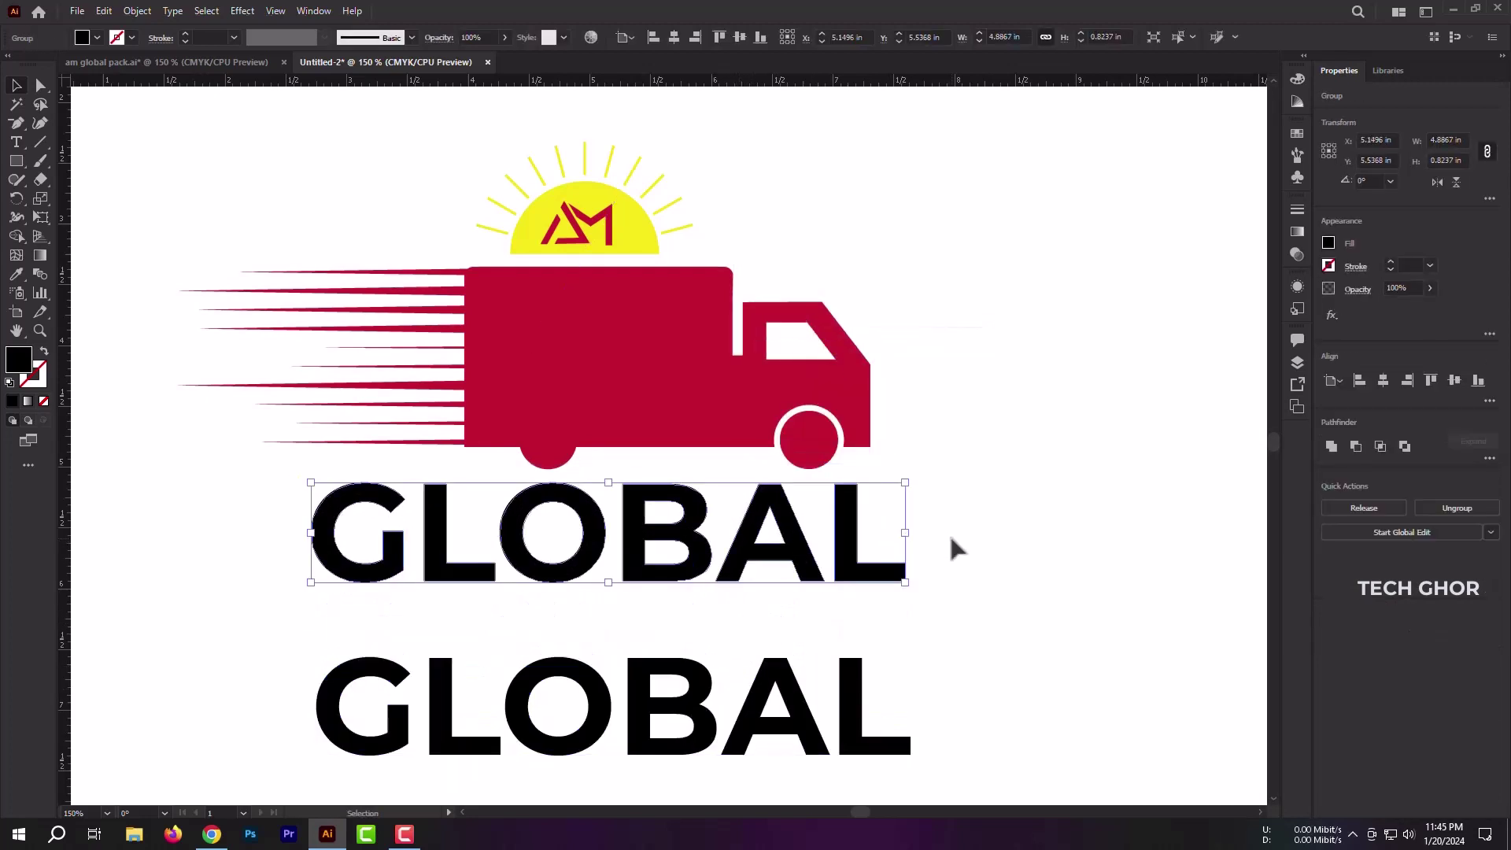
Step: Ungroup the outlined GLOBAL letters and move the O aside to the right
click(947, 530)
click(577, 568)
right_click(576, 568)
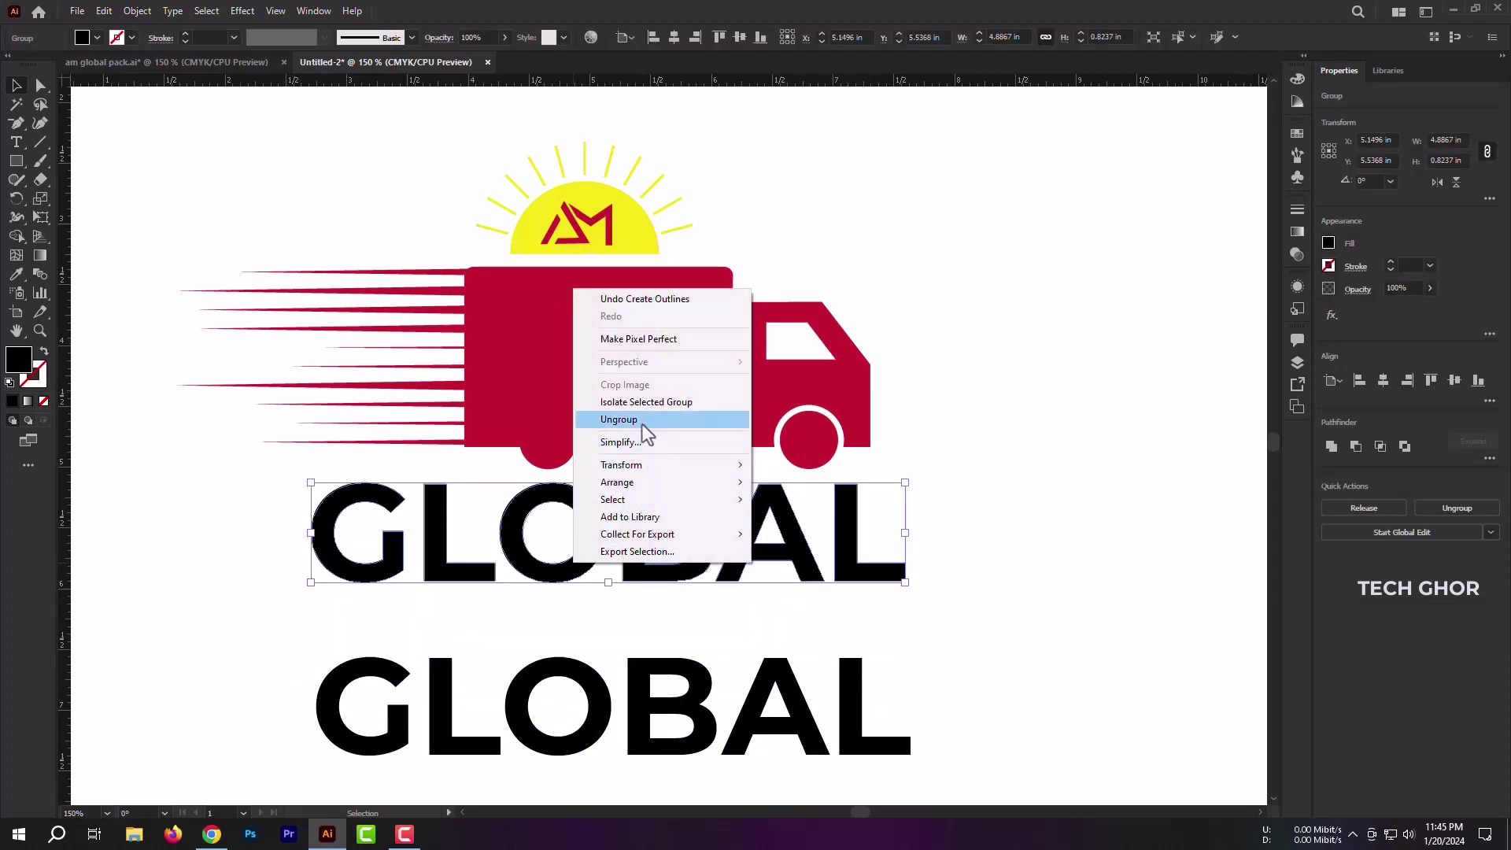
click(641, 423)
click(962, 510)
click(586, 579)
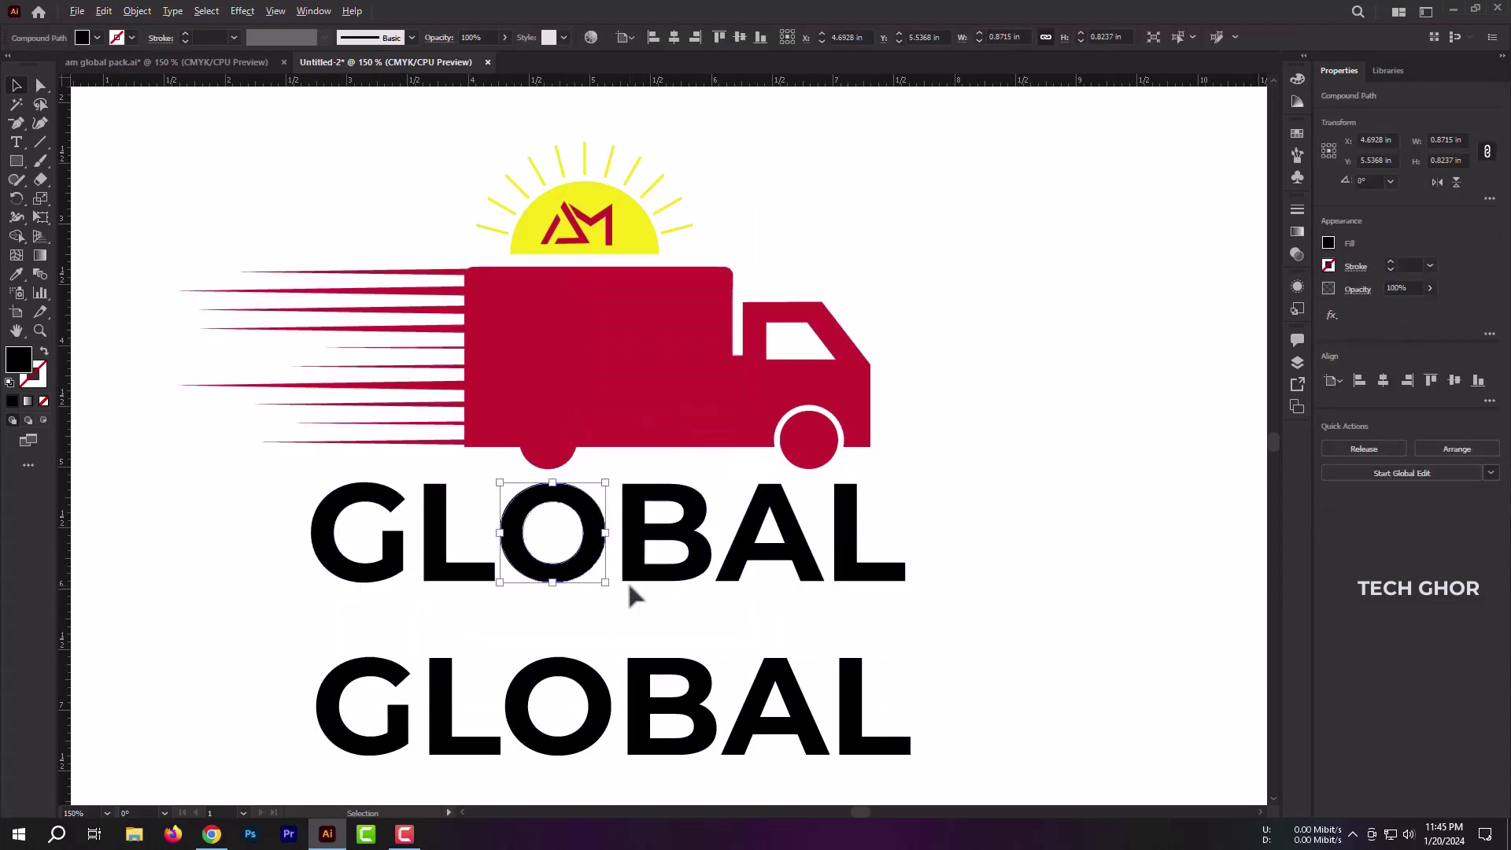
scroll(629, 584, down, 1)
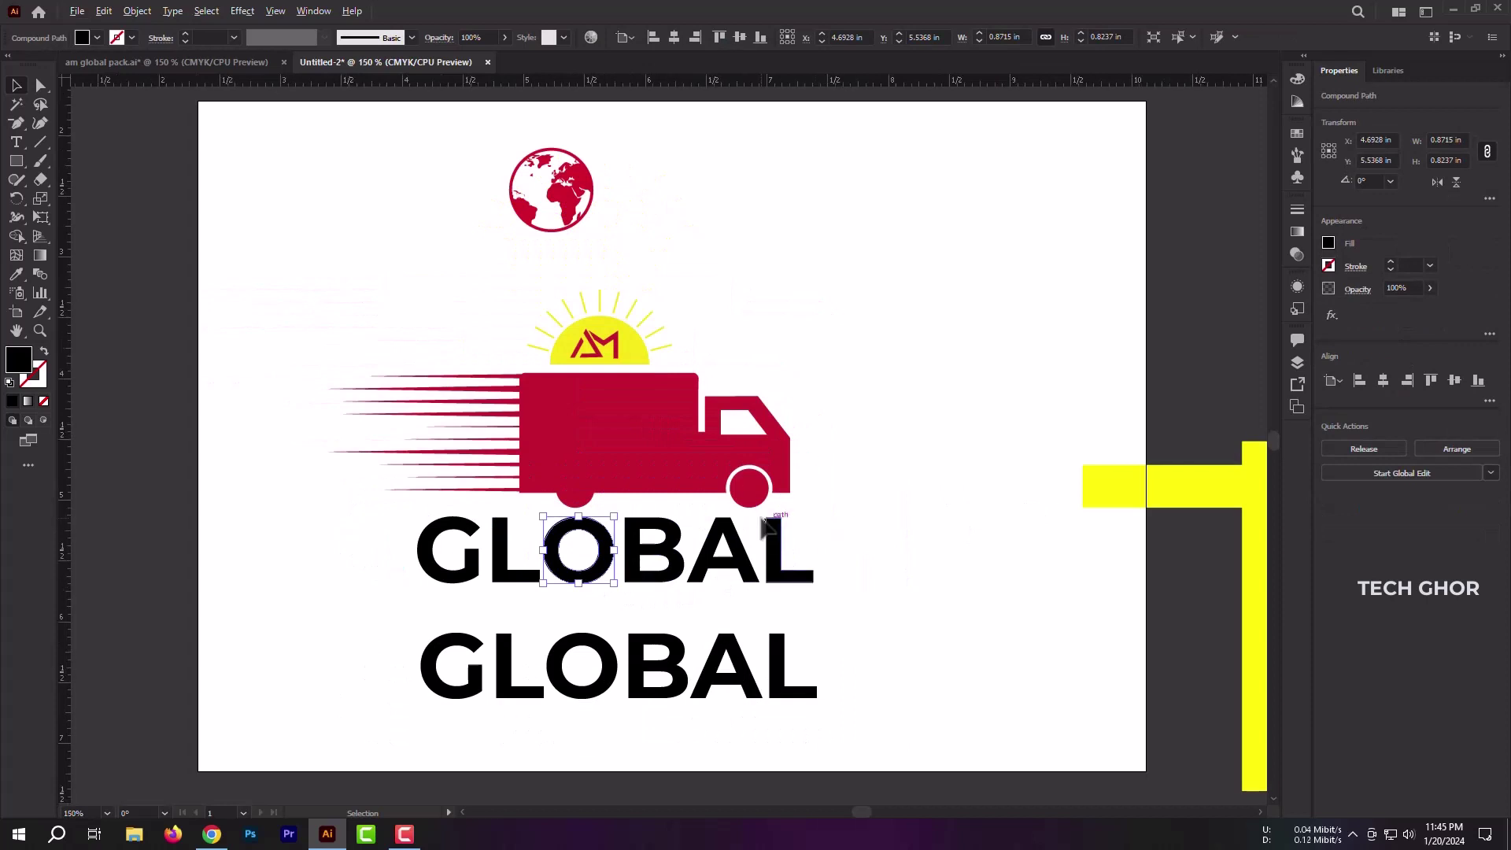
scroll(762, 539, up, 1)
scroll(961, 512, up, 1)
drag(679, 661, 814, 391)
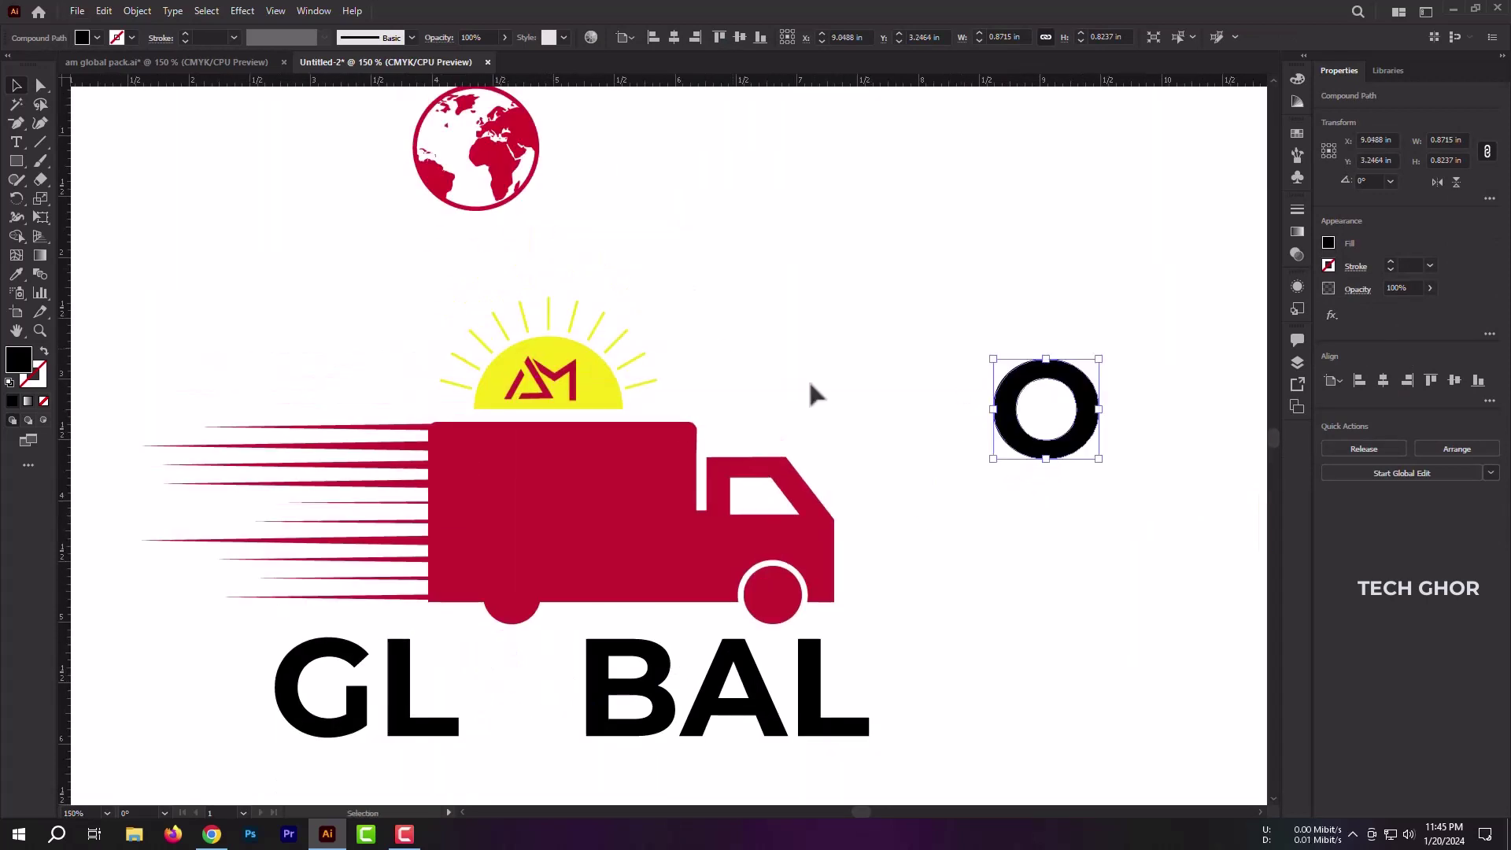
Step: Place the globe in the O's gap, vertically aligned with the B
drag(511, 189, 571, 745)
shift+click(596, 732)
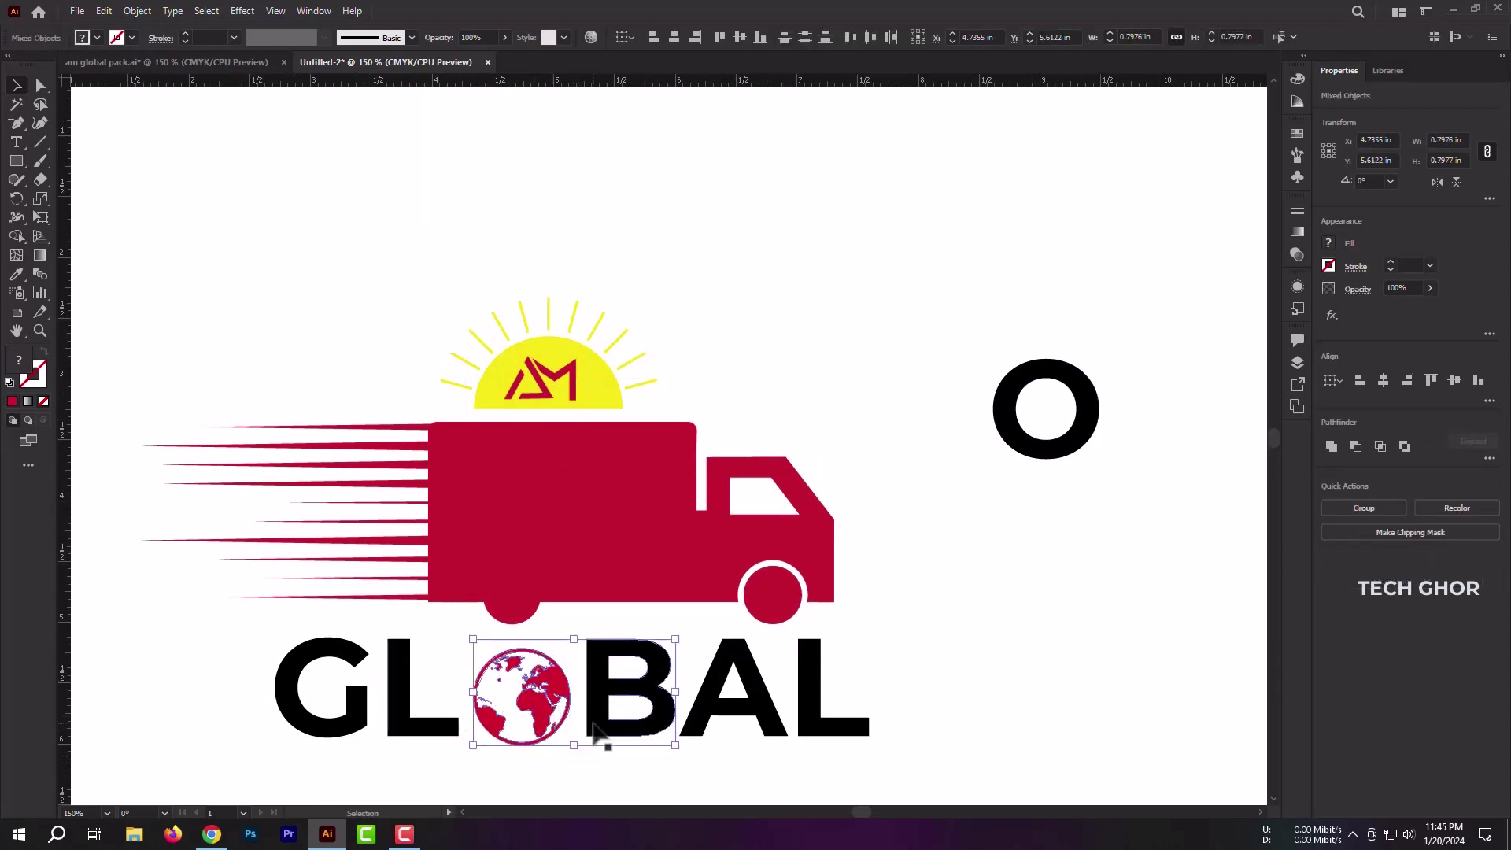
click(740, 38)
click(929, 645)
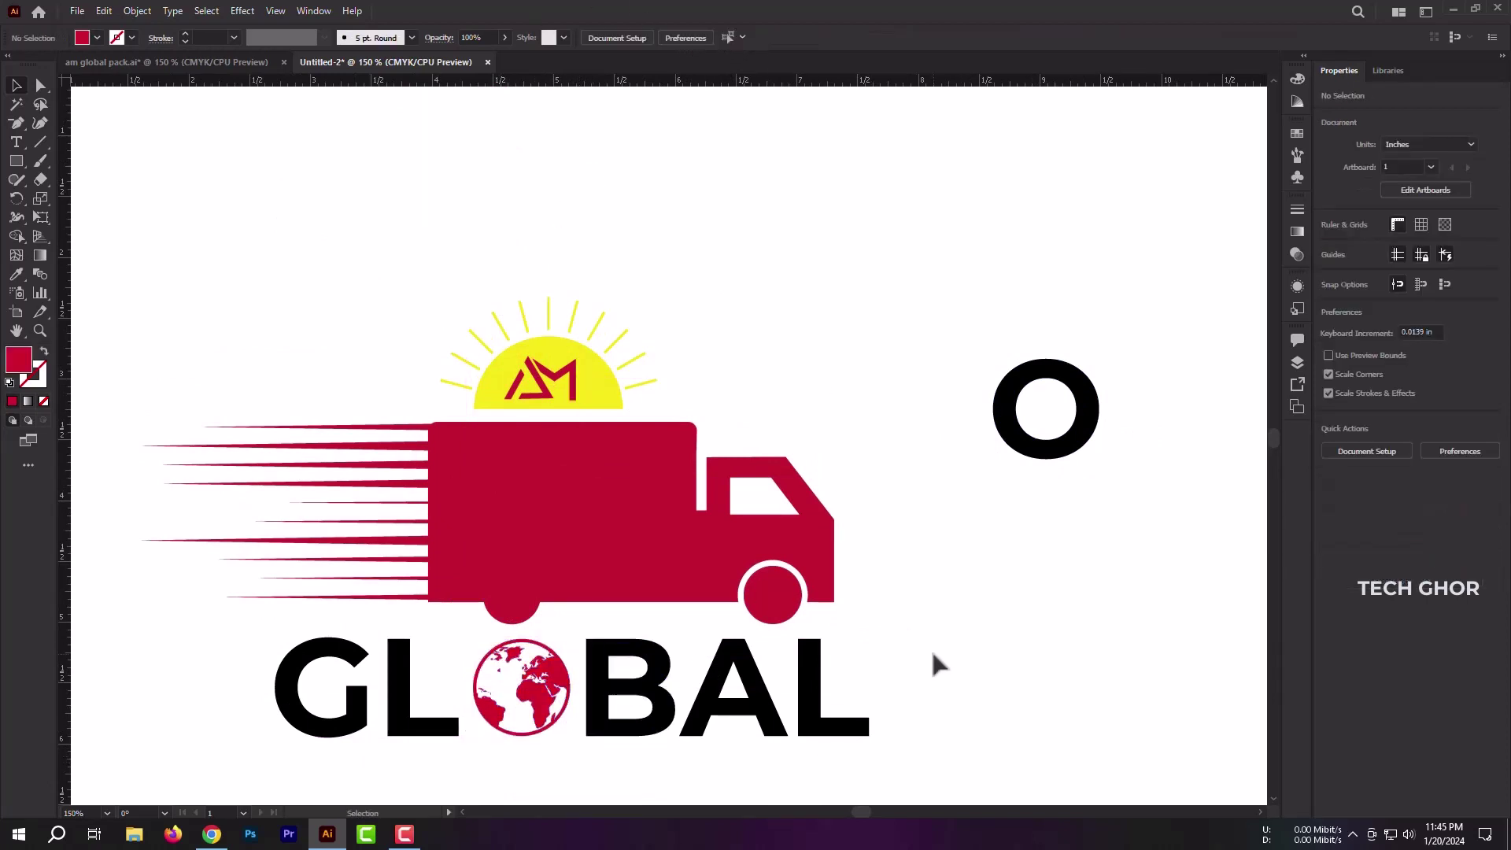
Step: Group the GLOBAL letters with the globe and fill the group white
drag(929, 645, 913, 538)
drag(886, 647, 886, 648)
right_click(520, 314)
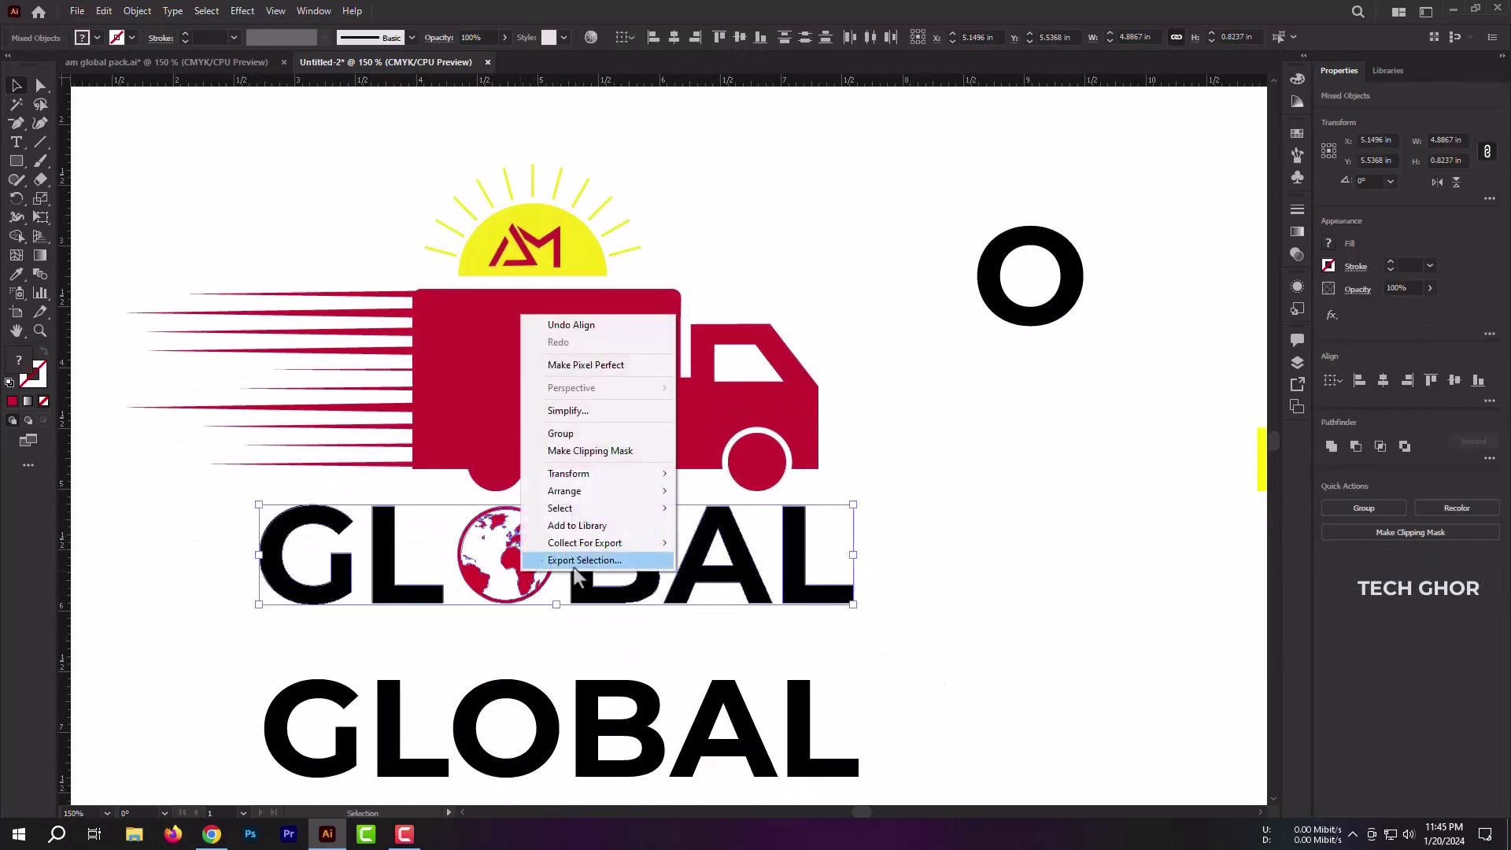
click(555, 439)
click(98, 38)
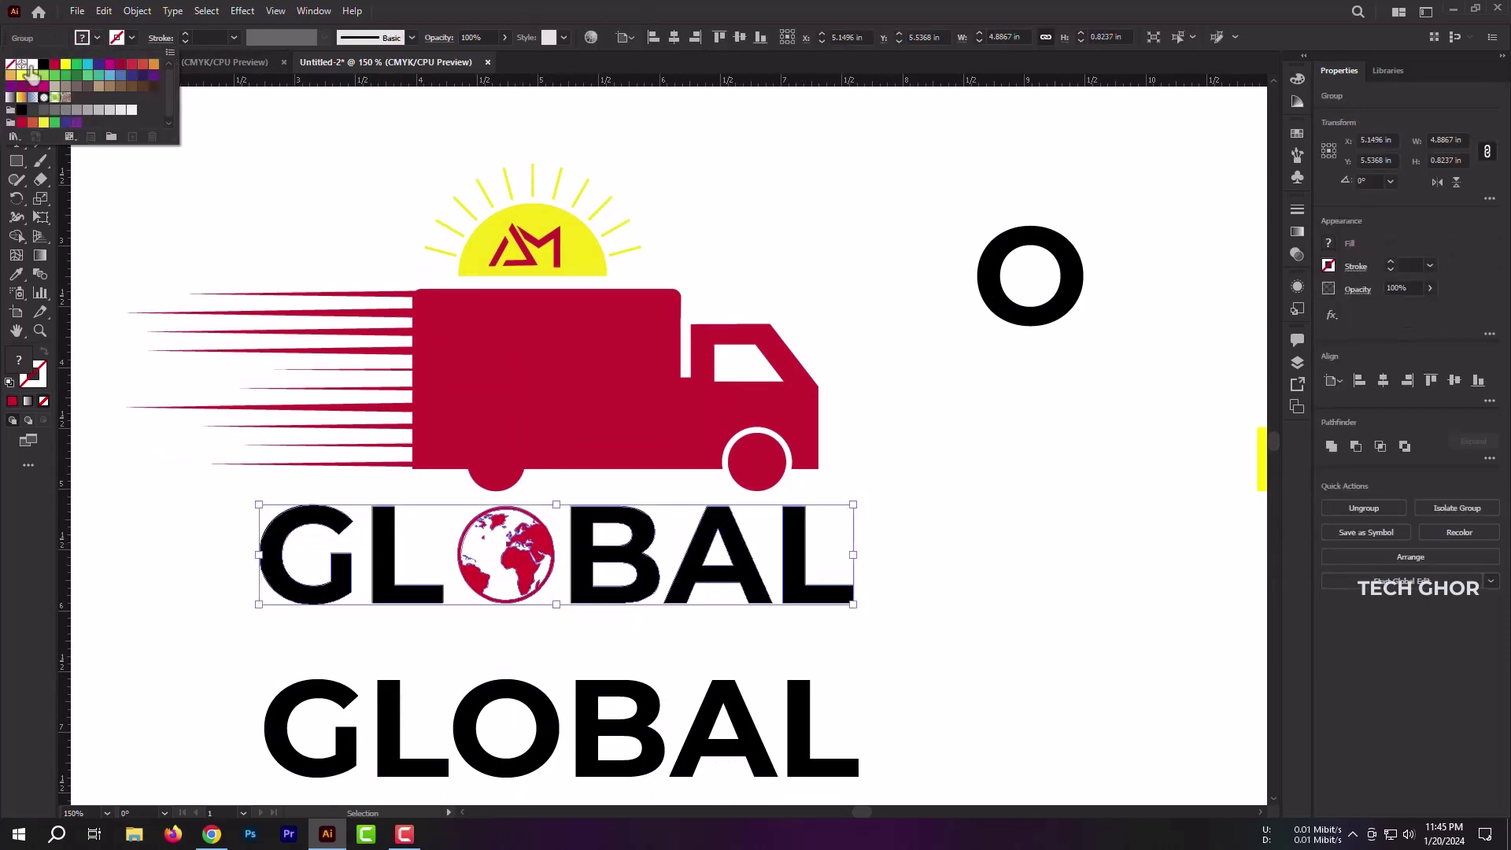
click(32, 76)
Step: Scale the white GLOBAL wordmark down onto the truck body and nudge it right
mouse_move(852, 605)
mouse_down()
mouse_move(721, 582)
mouse_move(667, 387)
mouse_up()
click(877, 526)
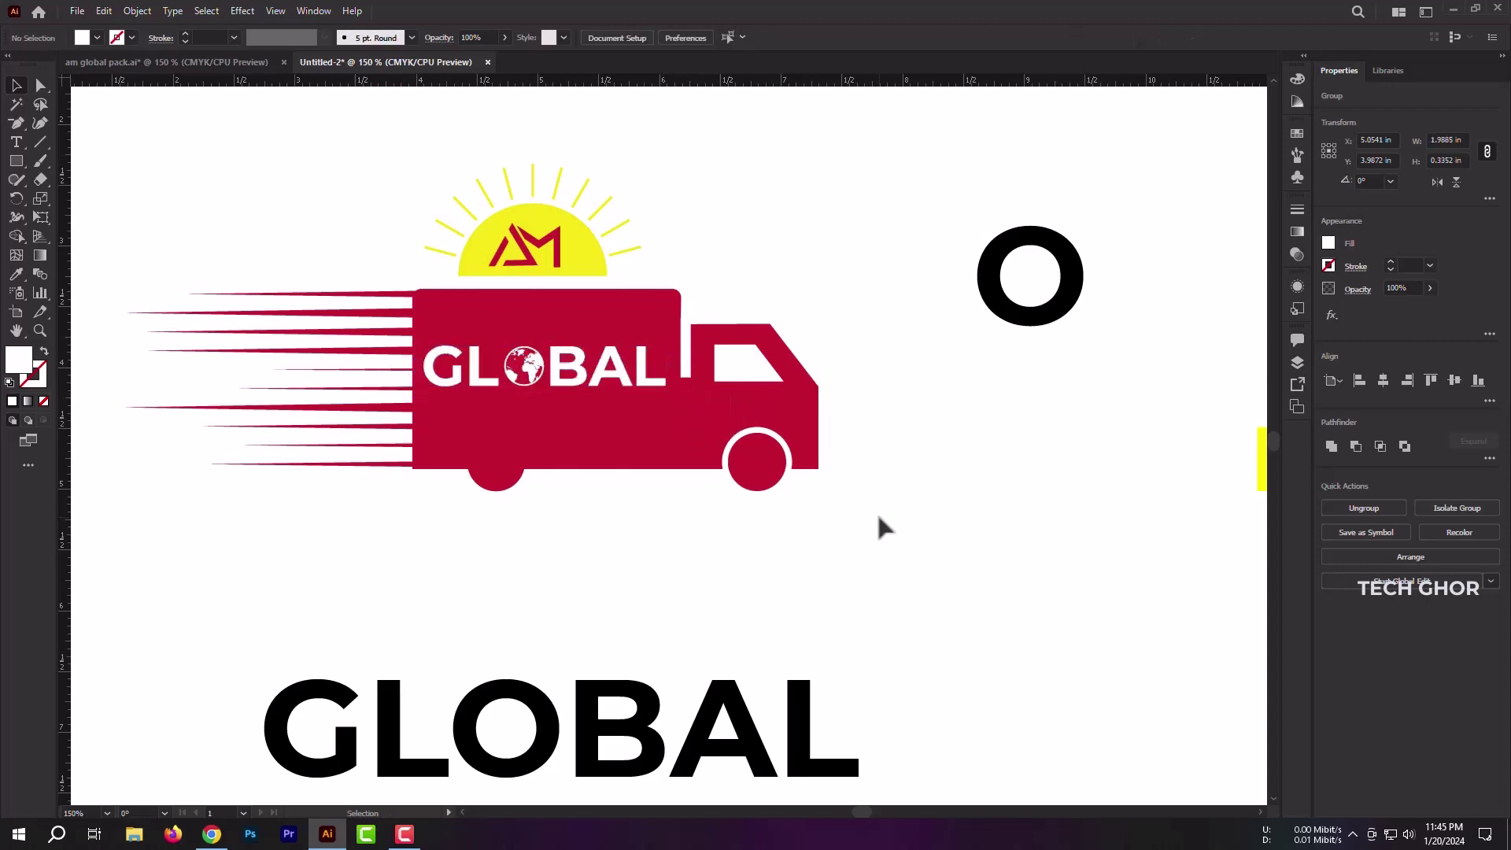
click(523, 370)
key(Right)
key(Right)
key(Right)
Step: Retype the lower GLOBAL text as 'PACK' in SemiBold weight
click(361, 685)
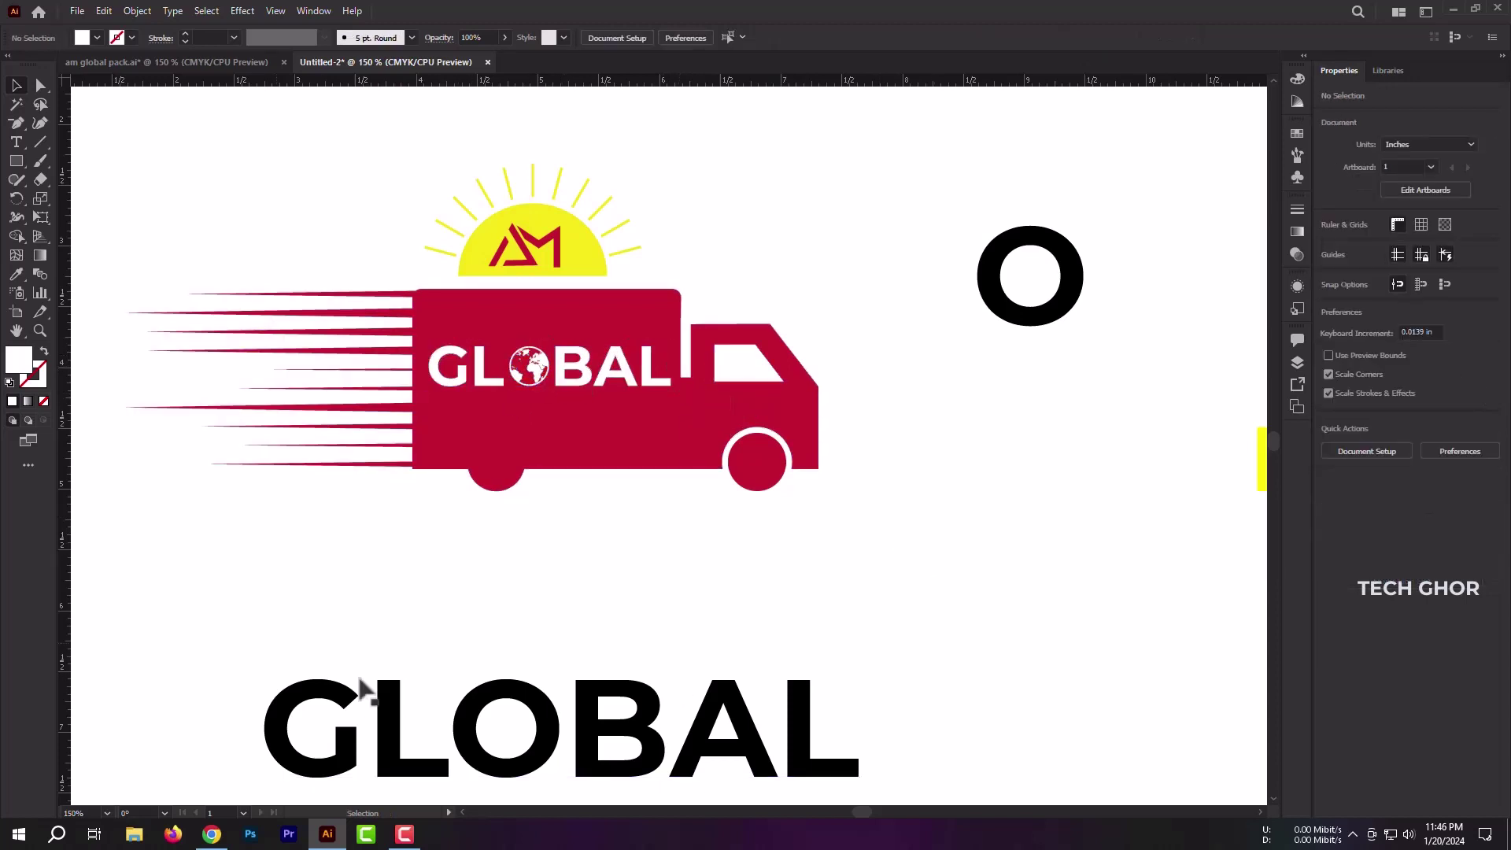
double_click(889, 779)
key(BackSpace)
key(BackSpace)
key(BackSpace)
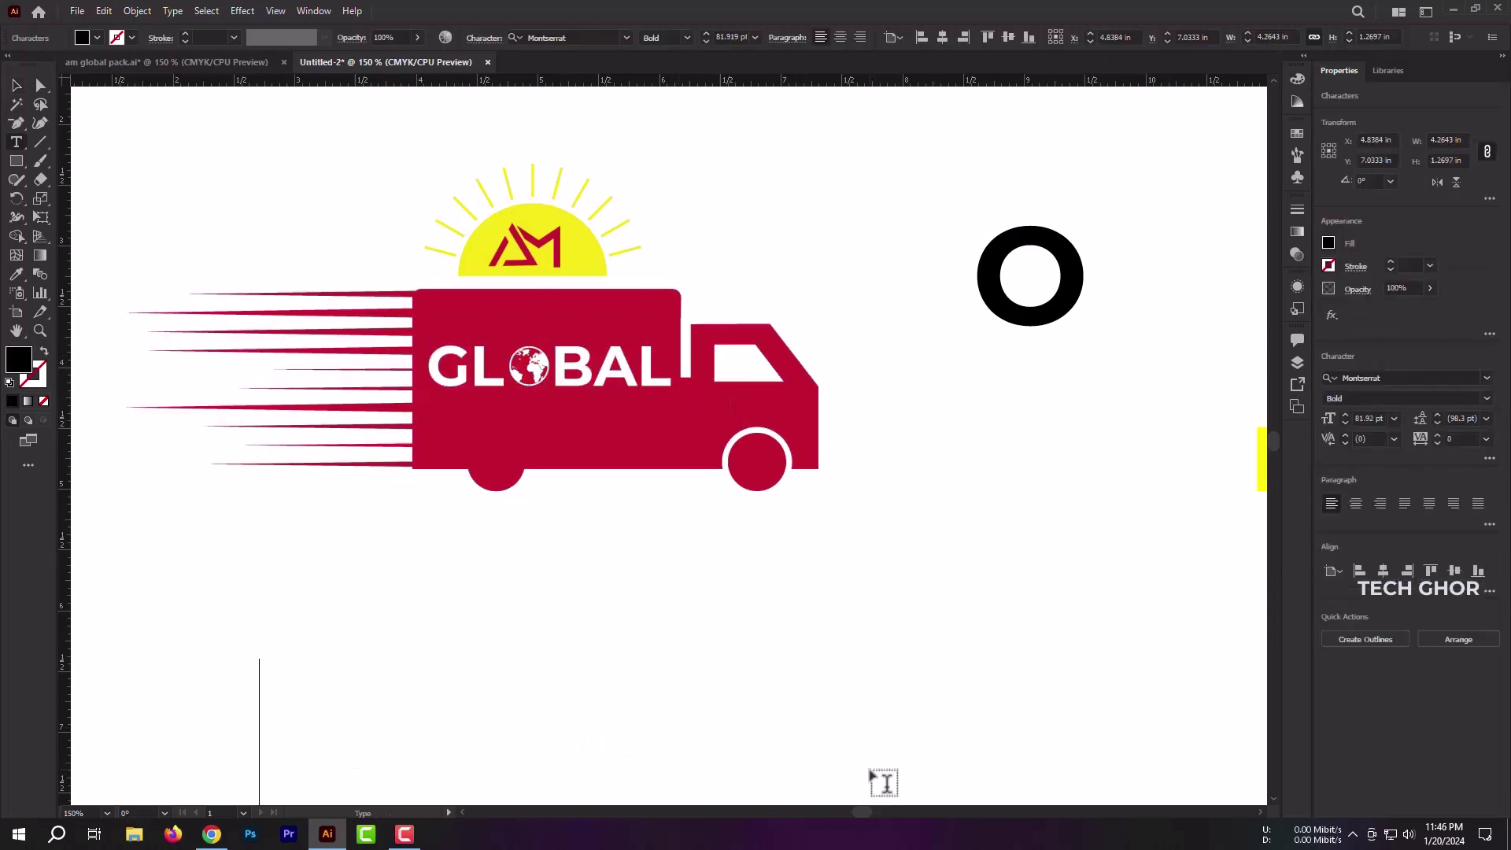
text(PAC)
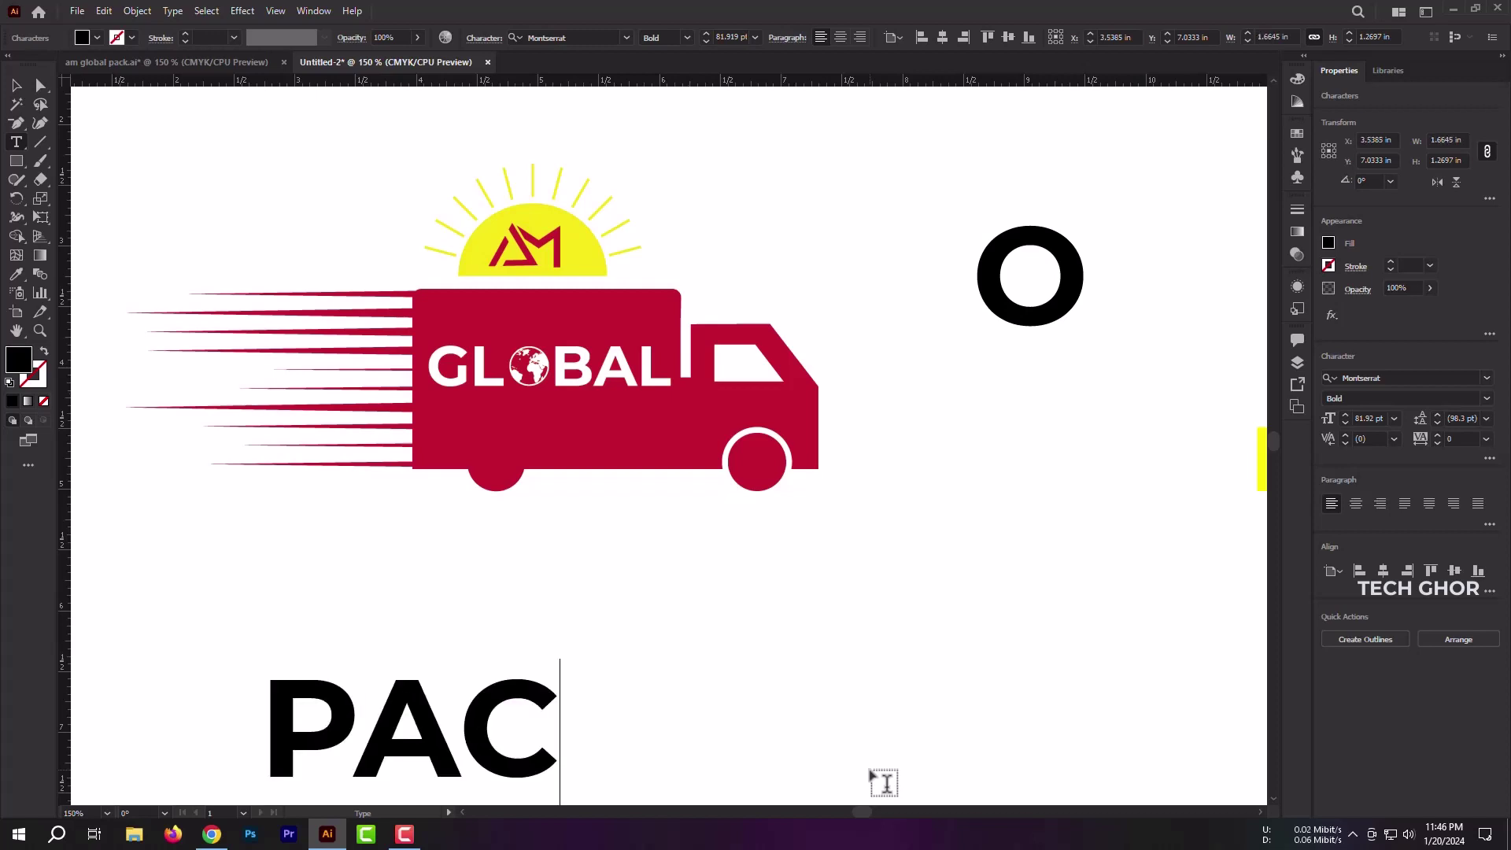
text(K)
key(Escape)
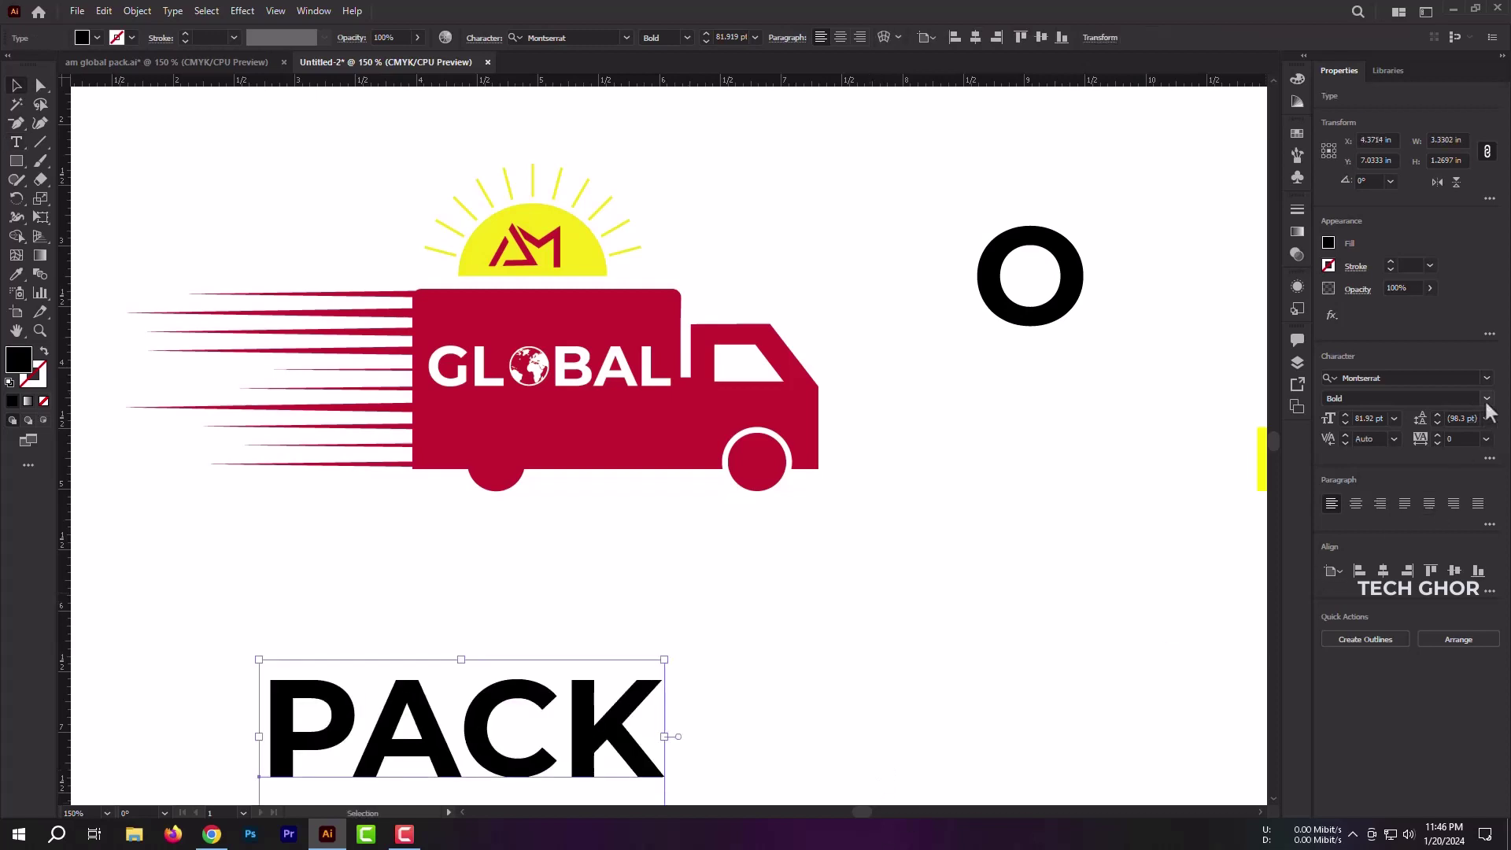
click(1486, 399)
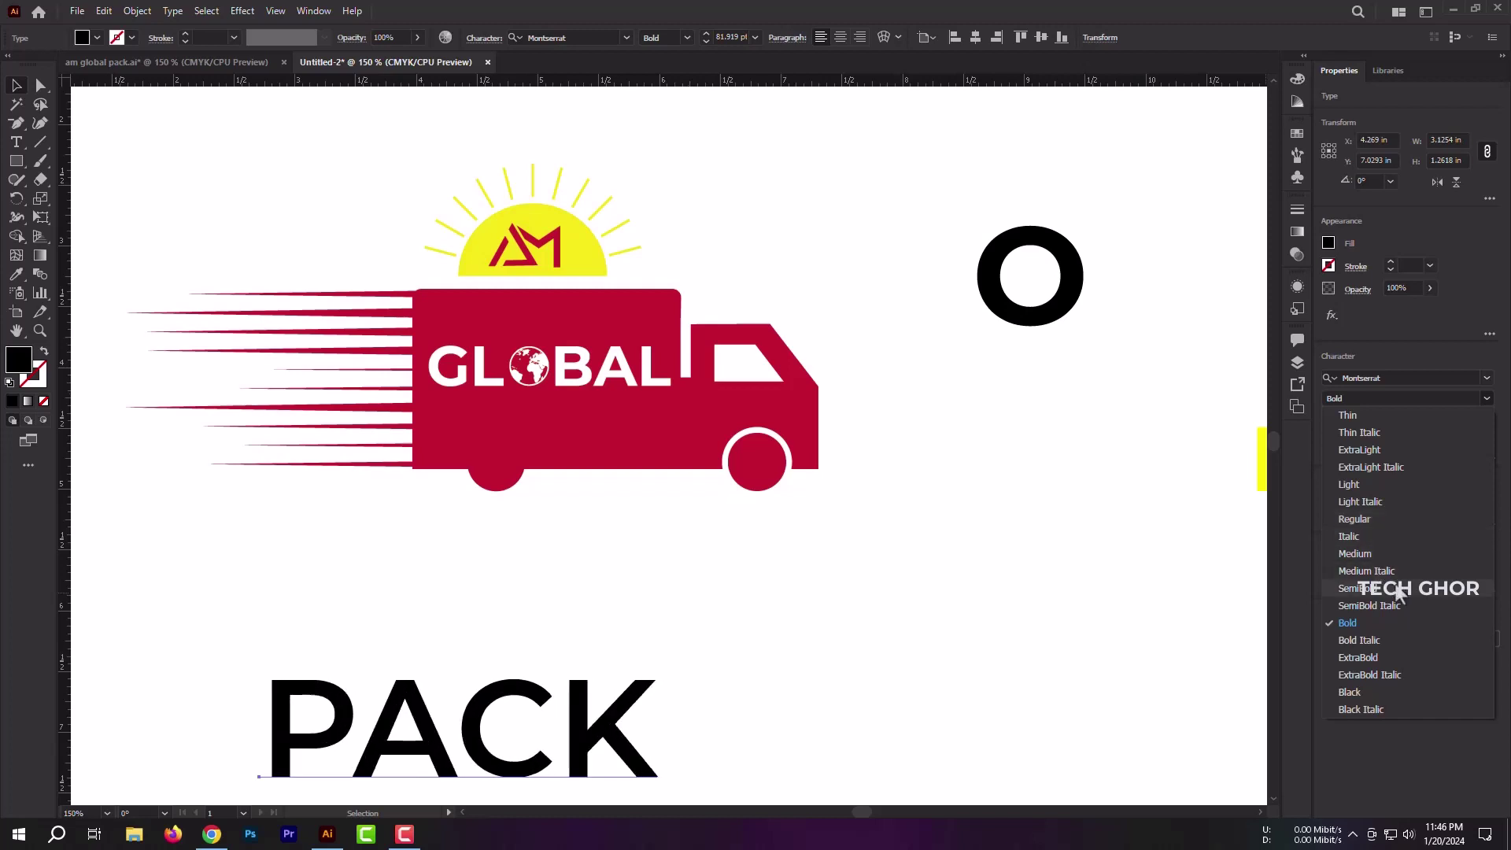
click(1355, 588)
Step: Move PACK up, convert it to outlines, fill it white, and shrink it
drag(606, 725, 734, 586)
right_click(734, 586)
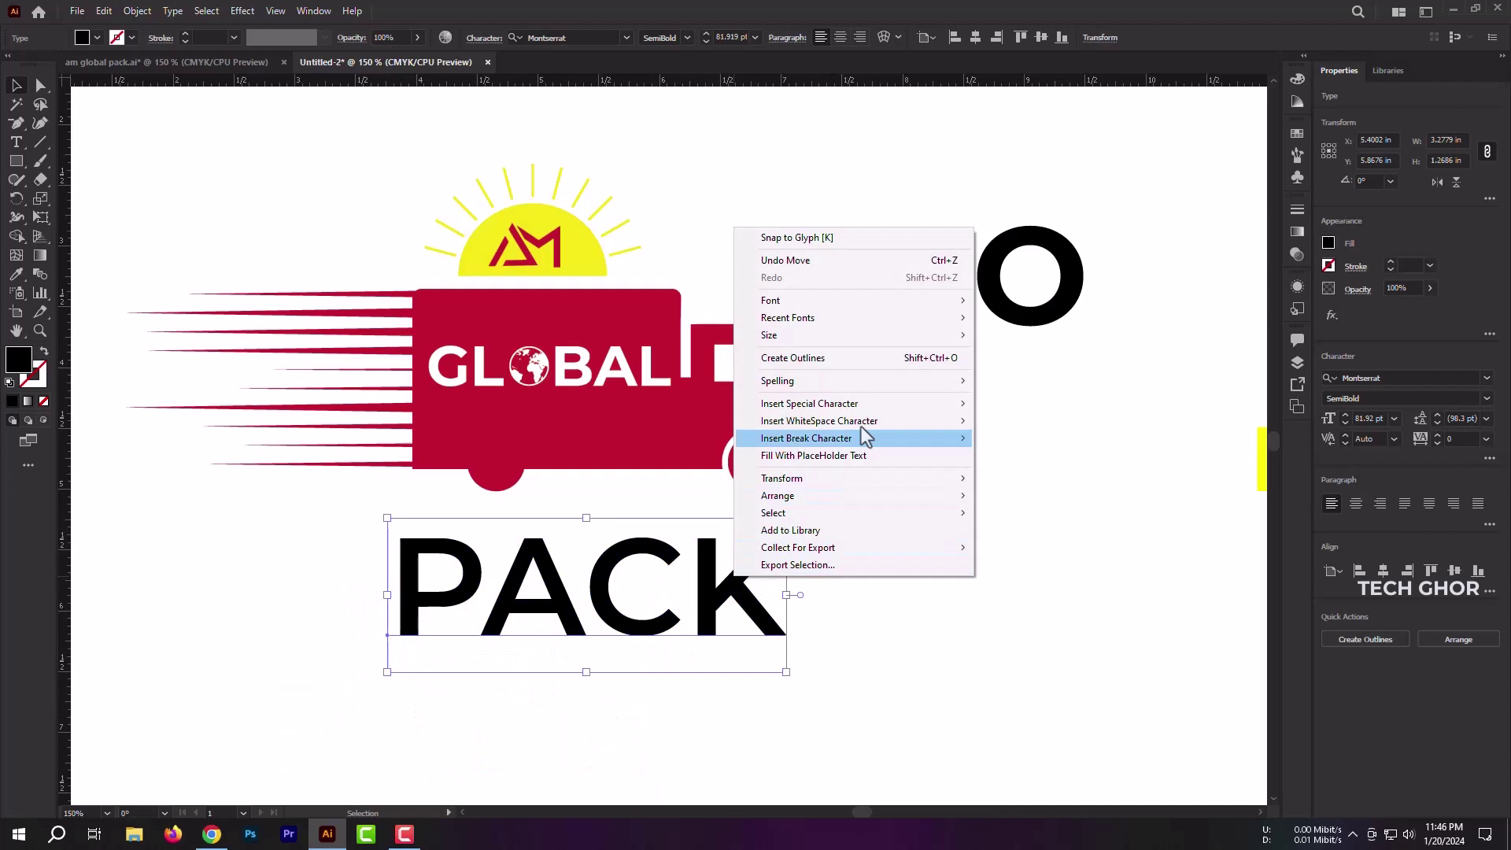
click(859, 365)
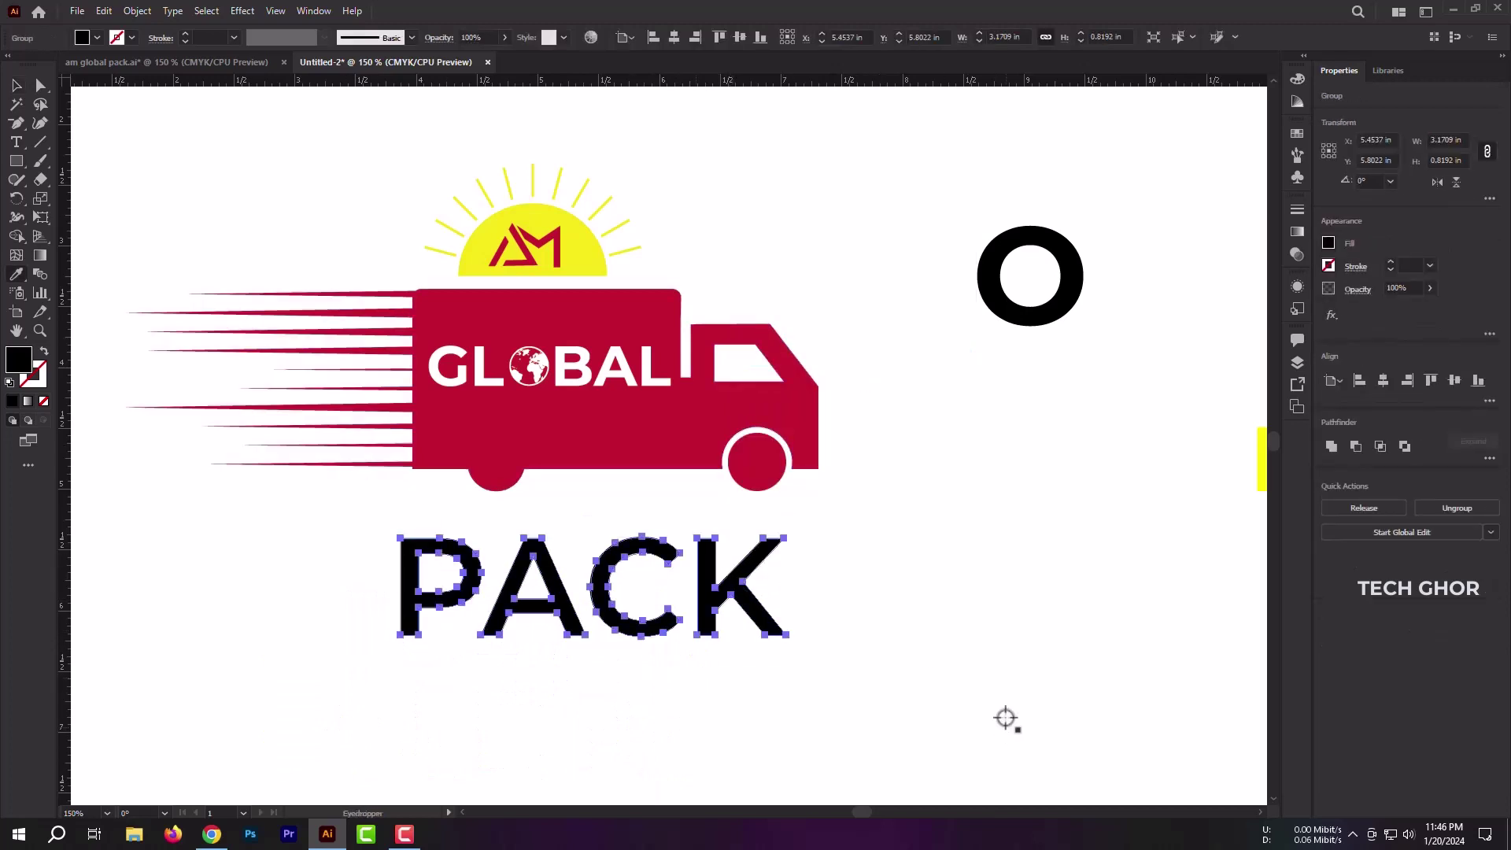
key(d)
mouse_move(785, 634)
mouse_down()
mouse_move(668, 620)
mouse_move(581, 439)
mouse_up()
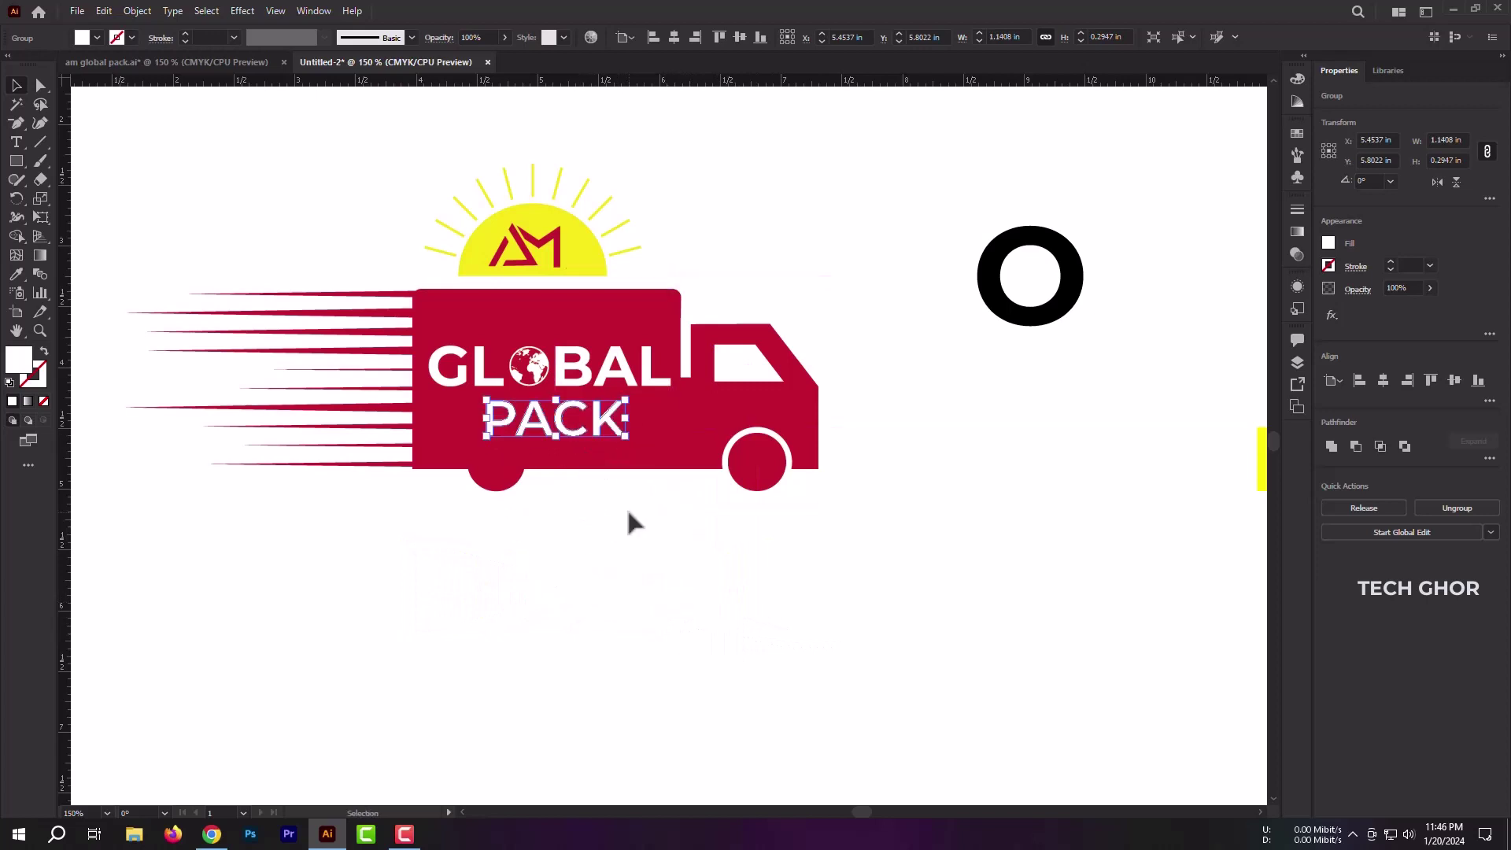
Step: Fit PACK under GLOBAL, centre them horizontally, and nudge them up on the truck
alt+scroll(605, 488, up, 3)
drag(687, 362, 621, 343)
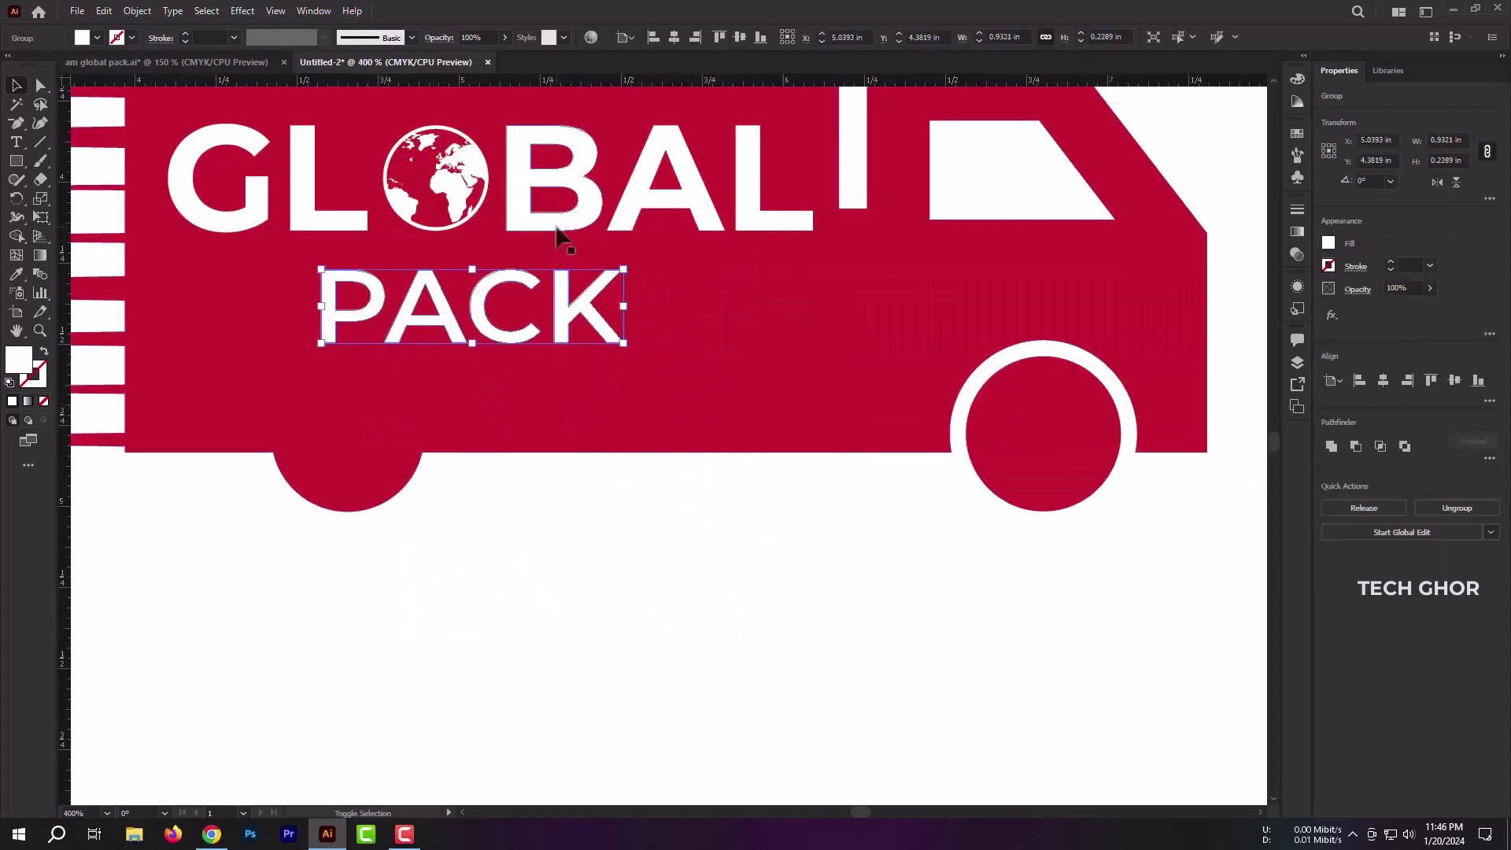
shift+click(581, 225)
click(673, 37)
alt+scroll(698, 485, down, 3)
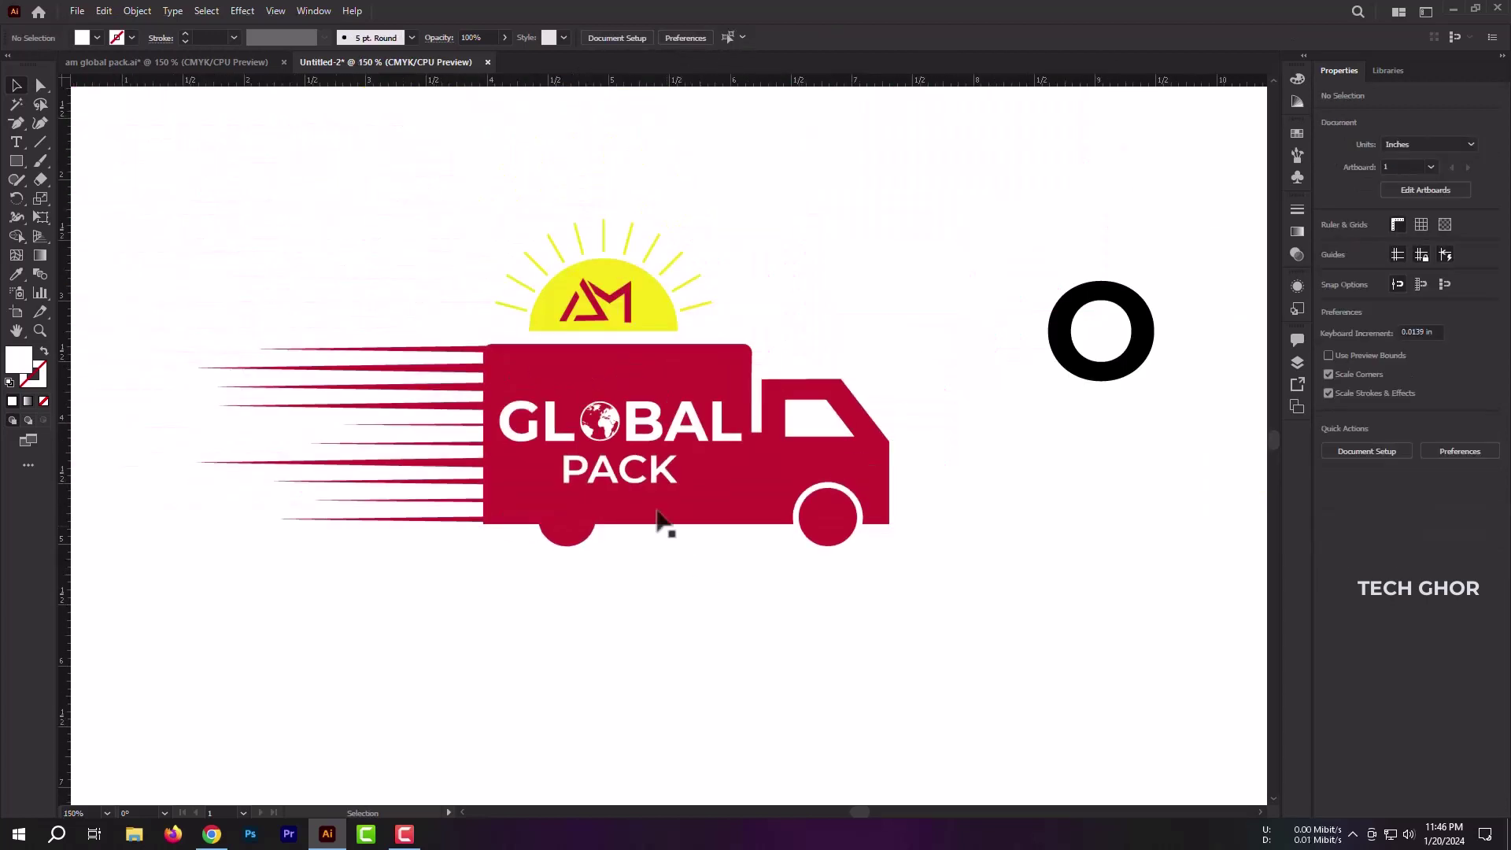
key(Up)
key(Up)
key(Up)
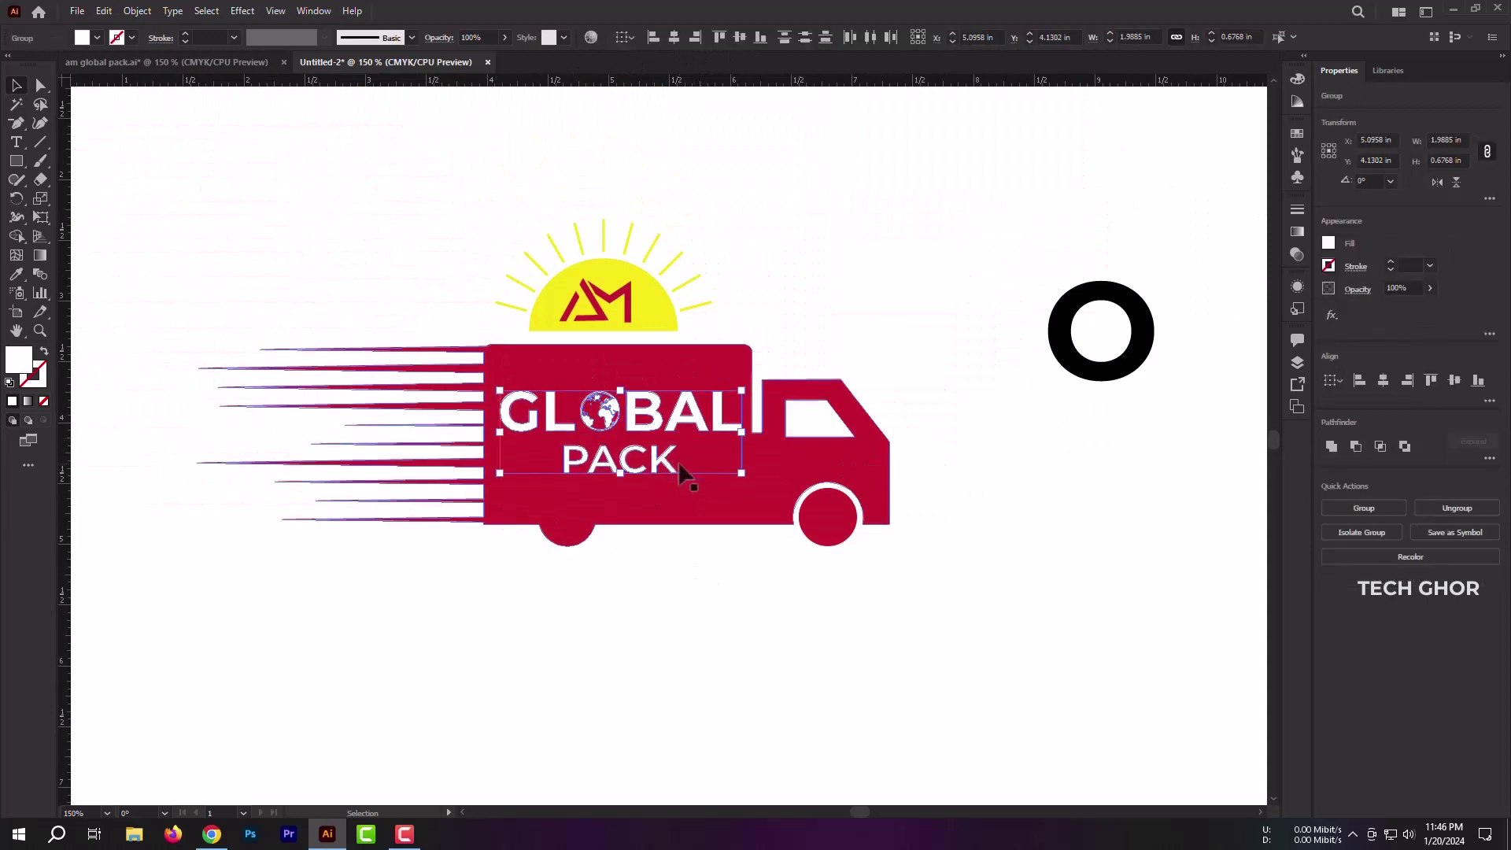
click(631, 651)
alt+scroll(658, 516, up, 2)
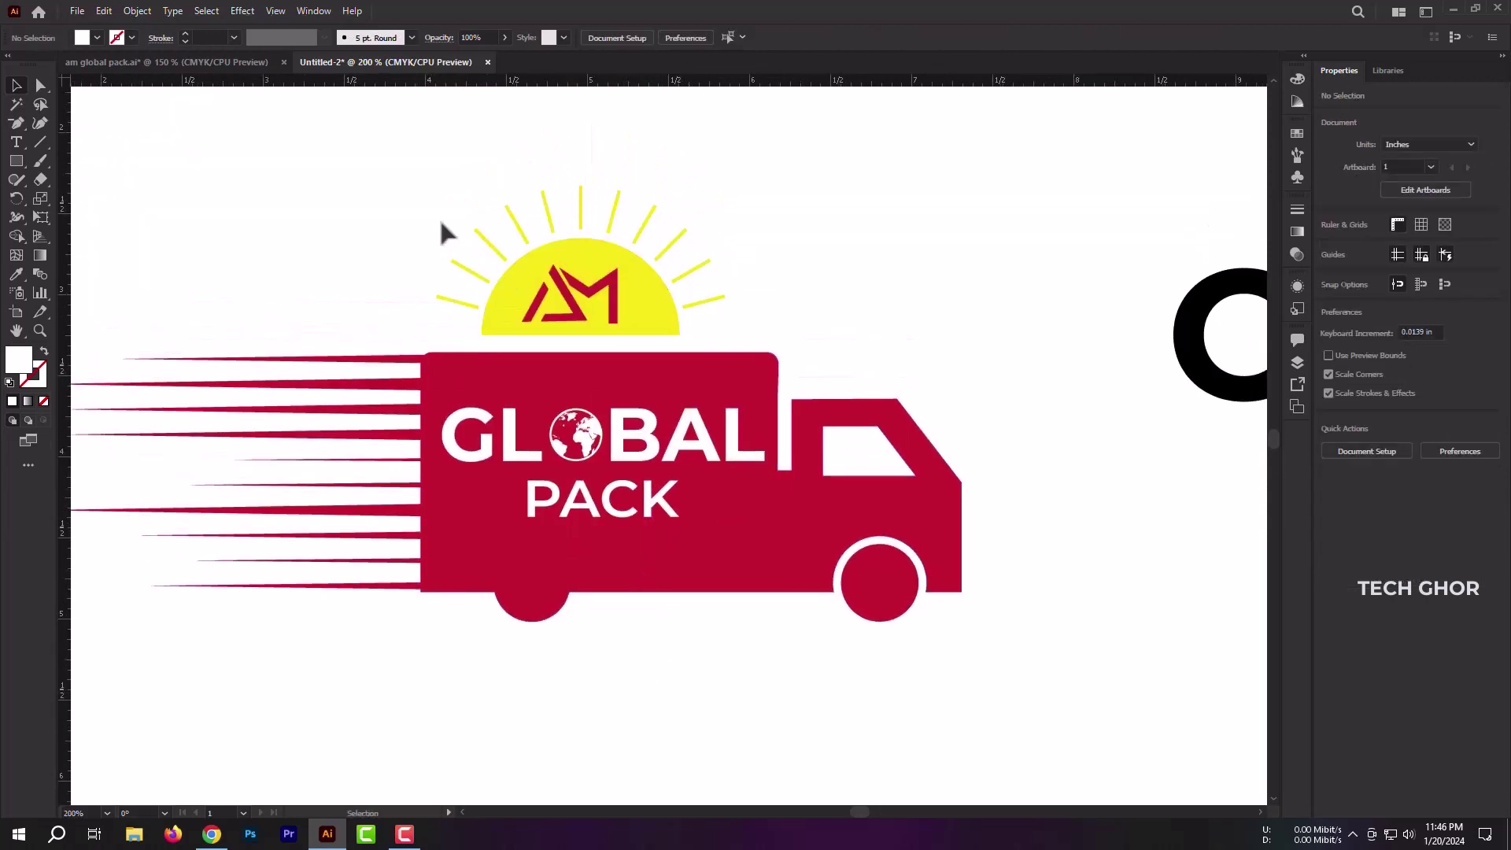
Step: Enlarge the sun with its rays and the AM logo slightly above the truck
mouse_move(437, 214)
mouse_down()
mouse_move(748, 346)
mouse_move(787, 382)
mouse_up()
drag(663, 296, 670, 275)
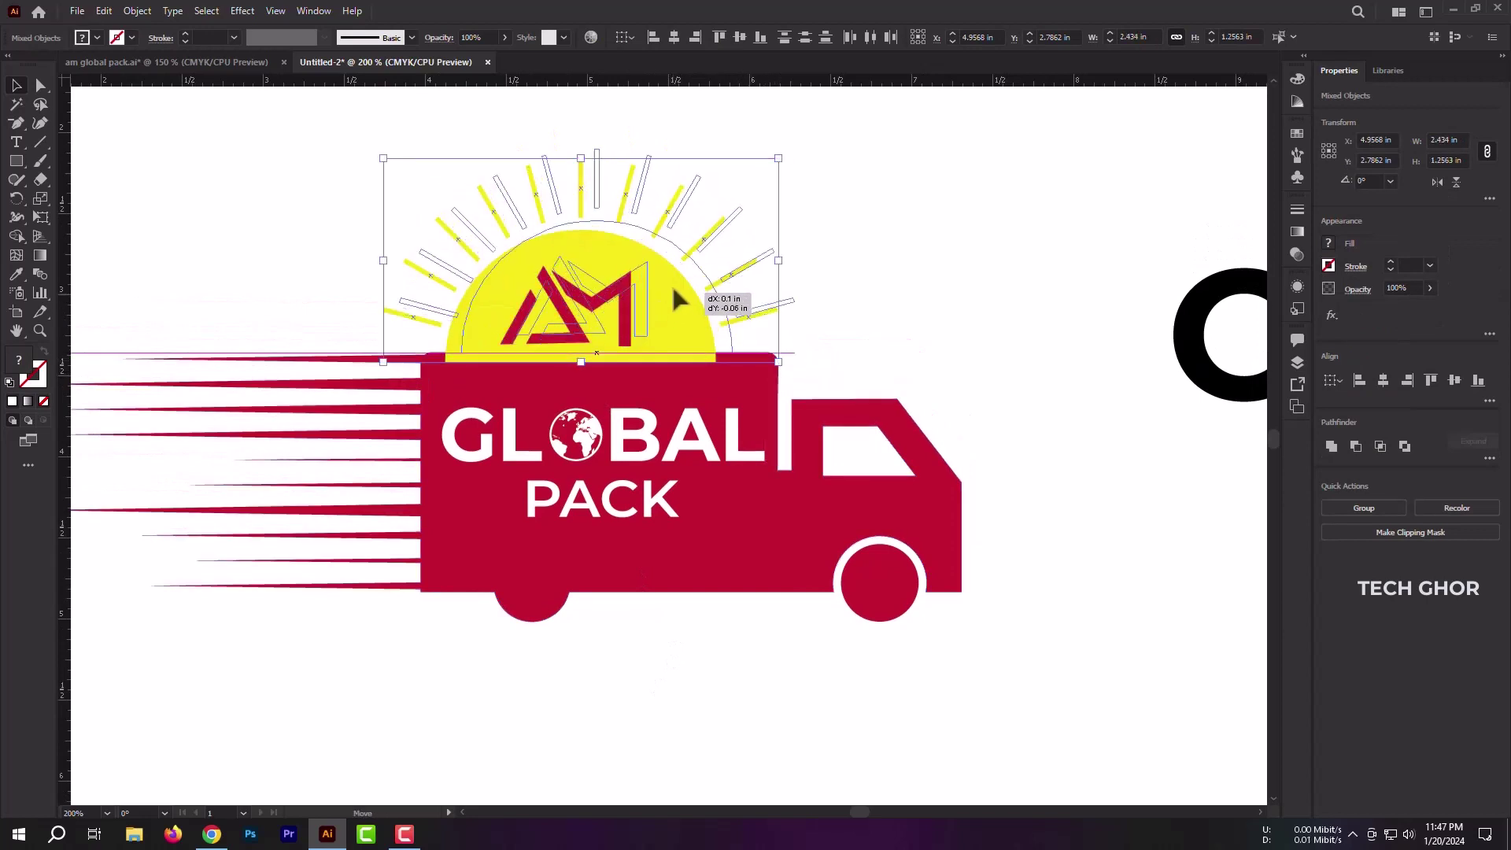
click(1092, 388)
click(543, 276)
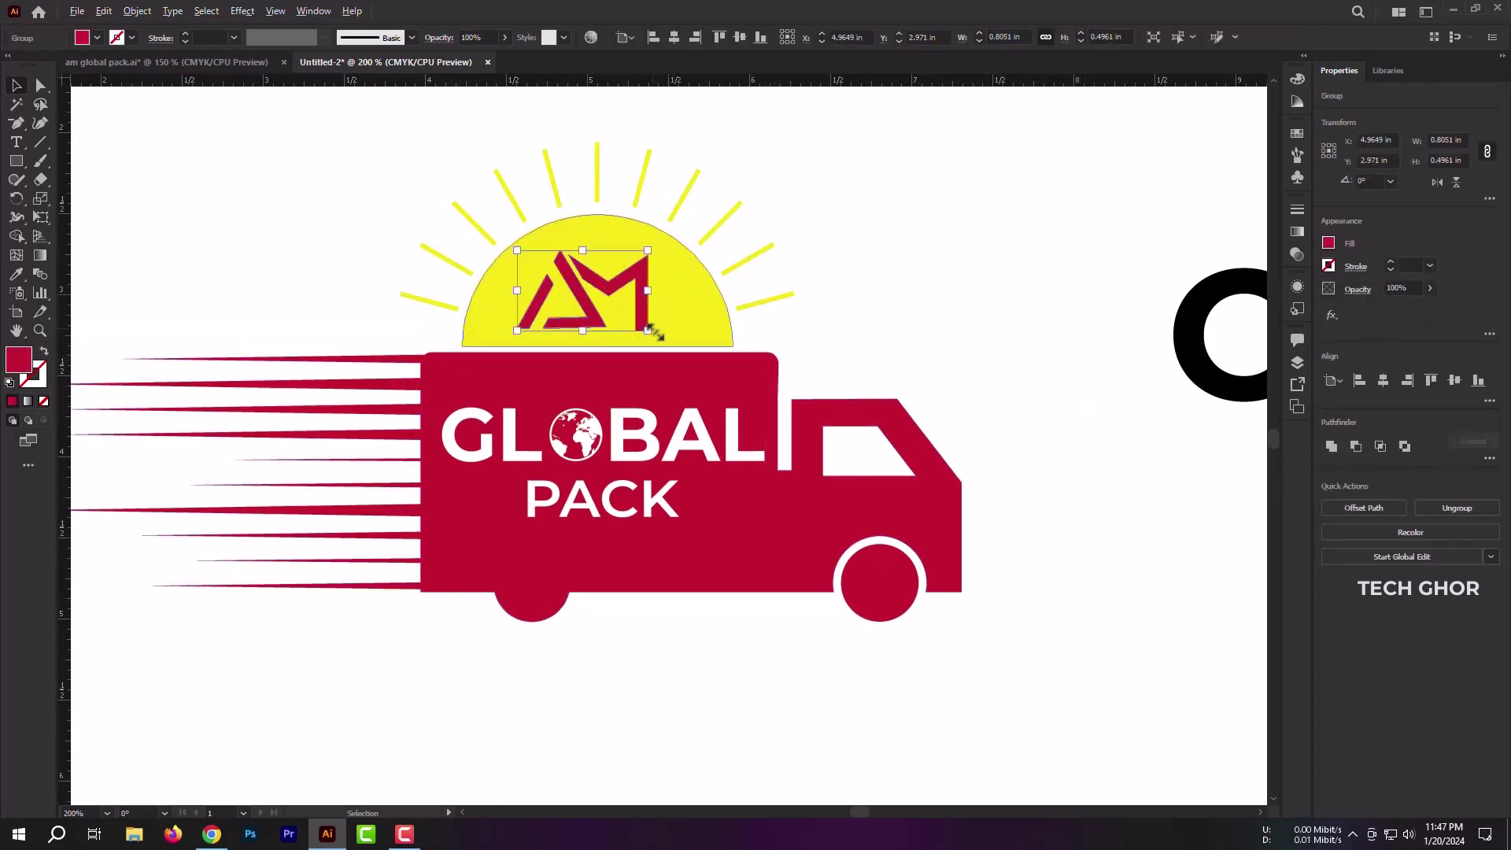
drag(662, 339, 670, 344)
click(927, 333)
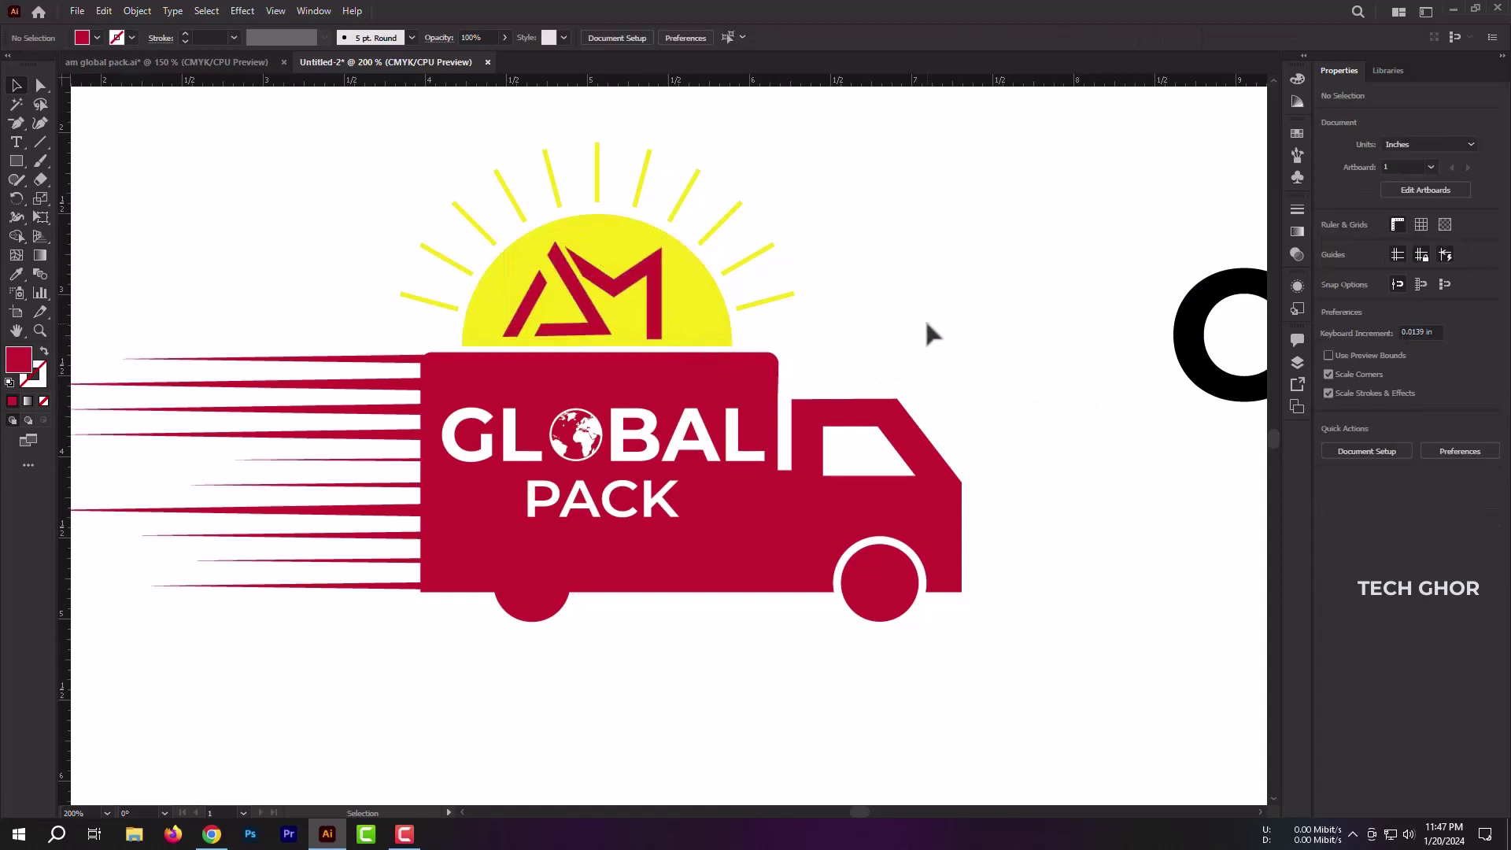
Step: Recolour the AM logo white, then zoom out to see the artboard
click(661, 315)
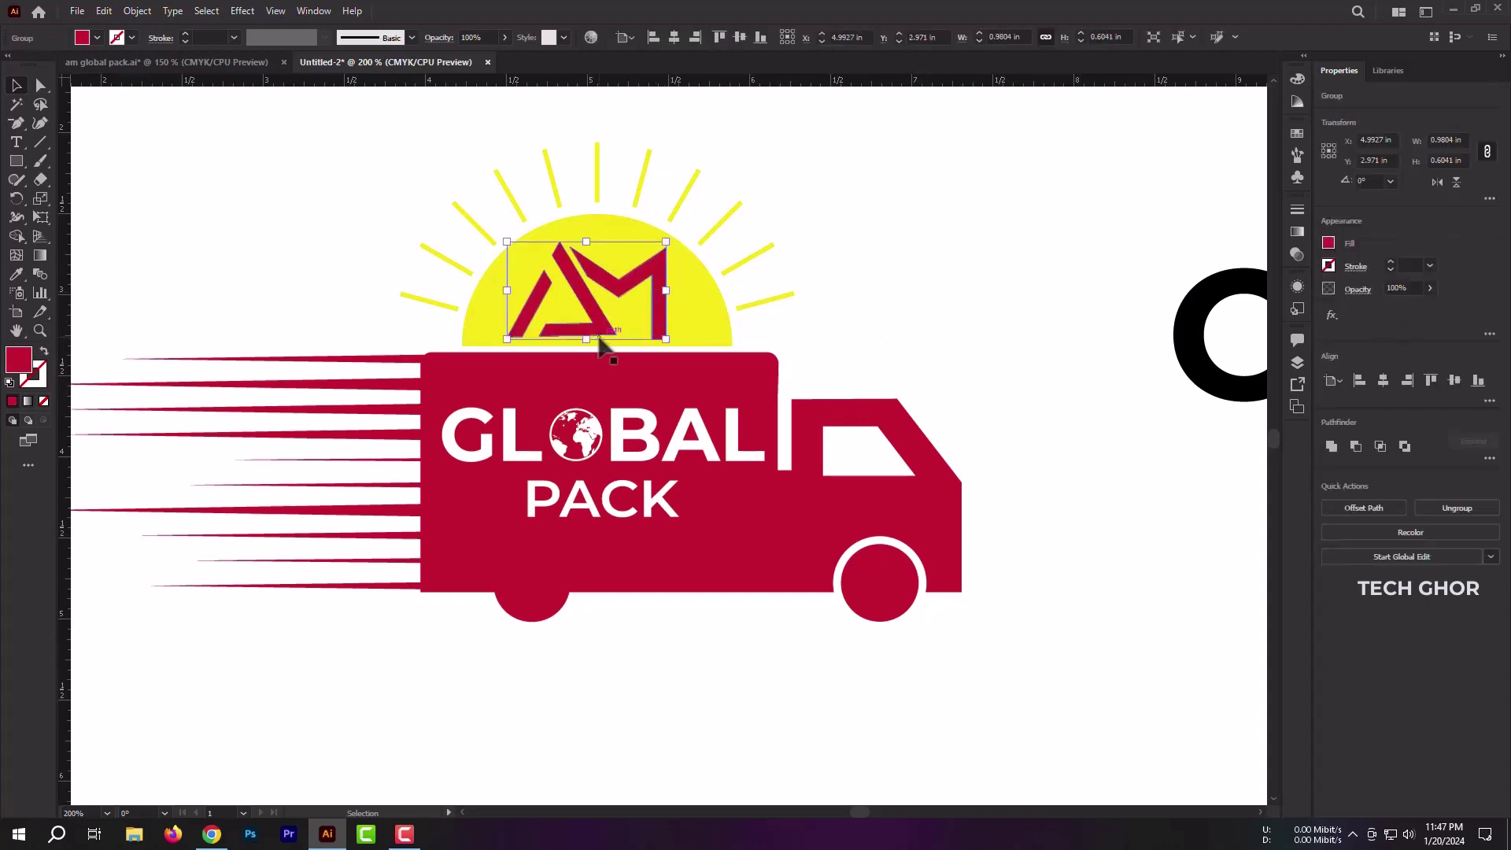
click(97, 38)
click(32, 111)
click(194, 248)
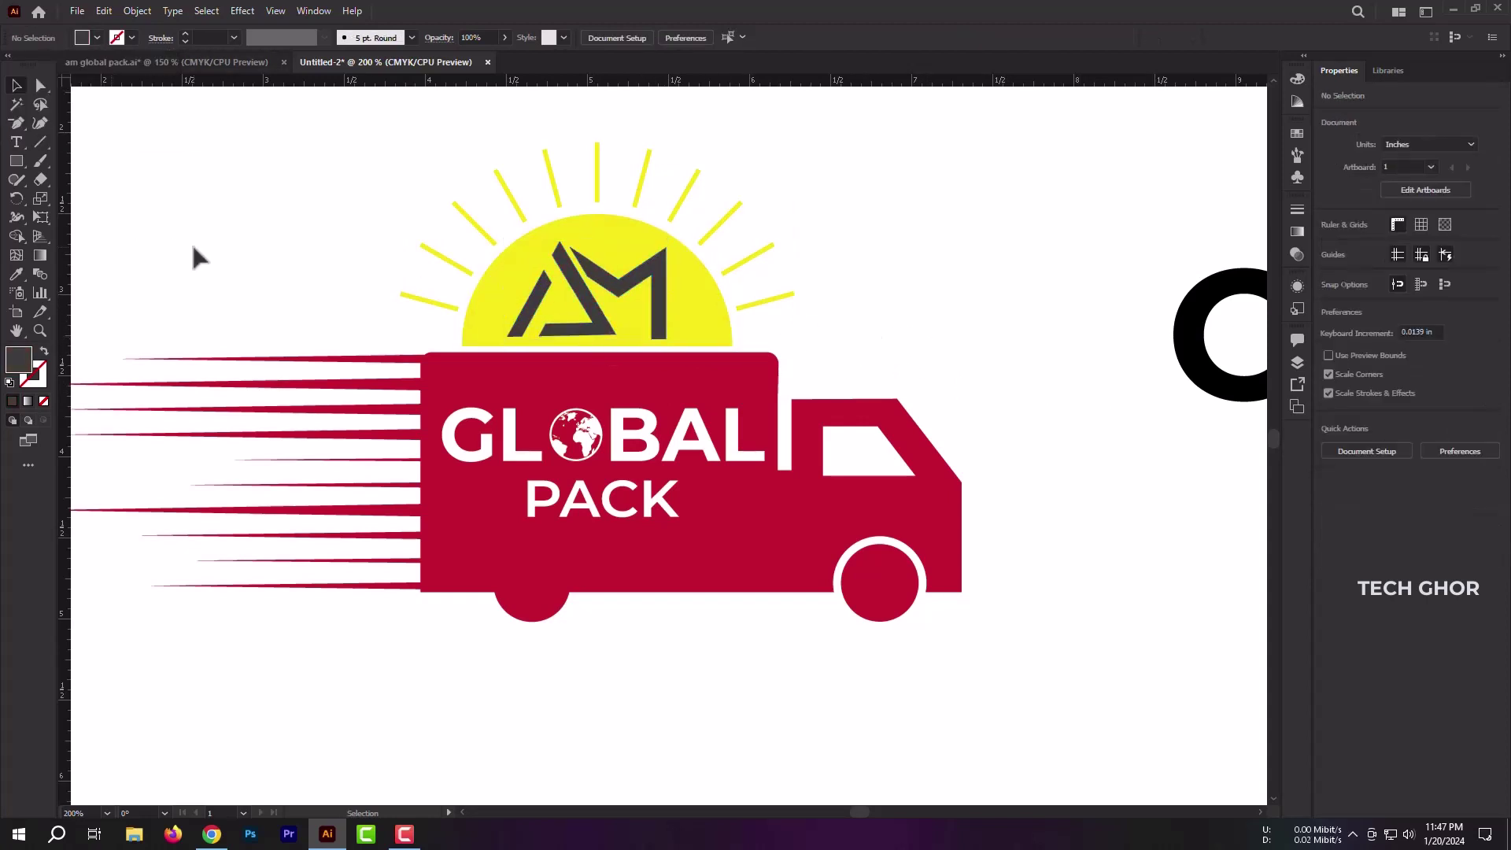
click(620, 317)
click(97, 38)
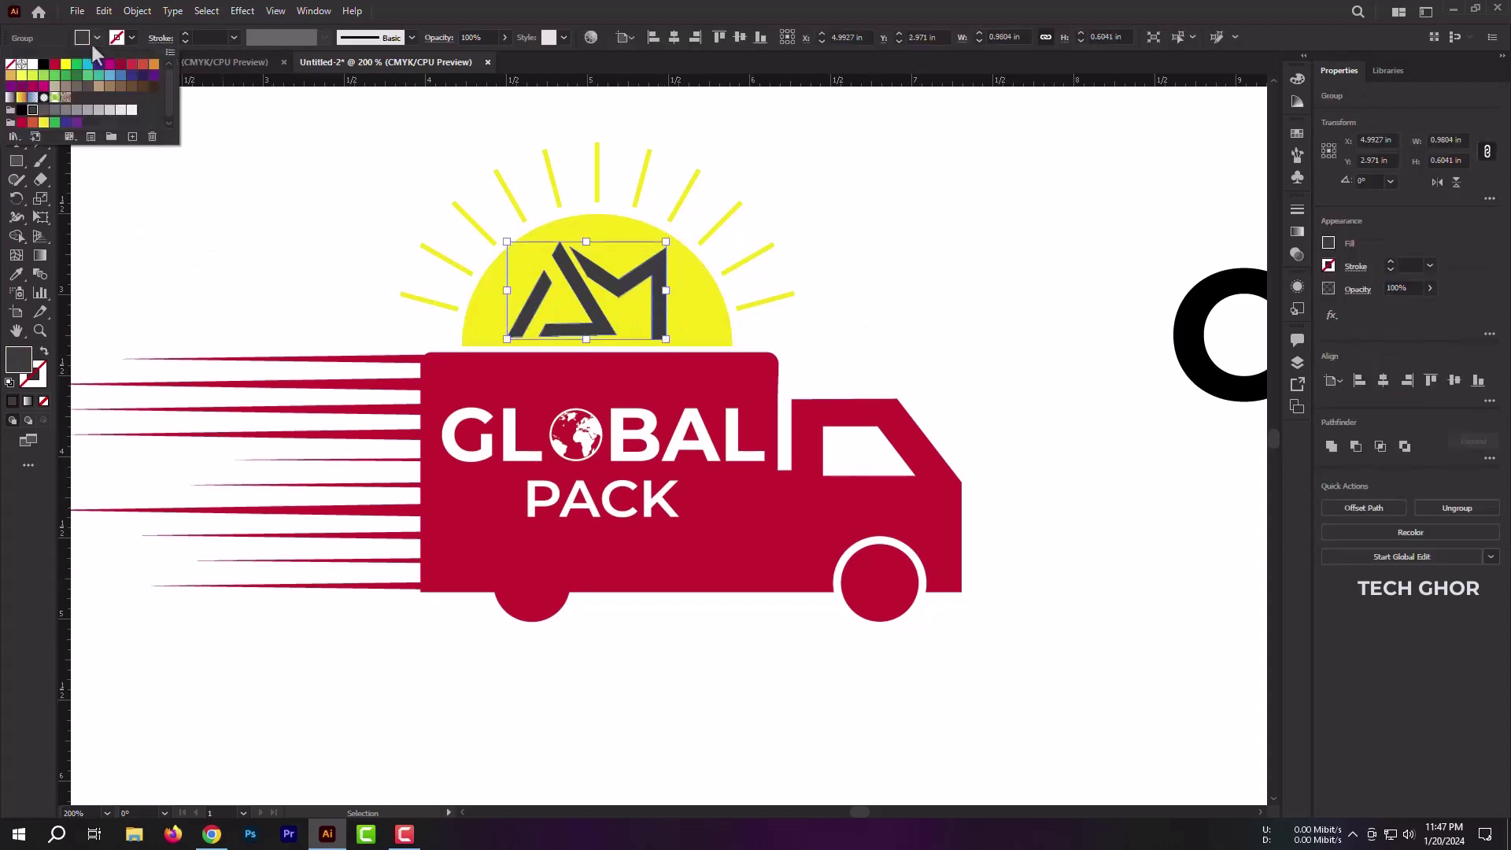
click(32, 64)
click(142, 186)
key(ctrl+minus)
key(ctrl+minus)
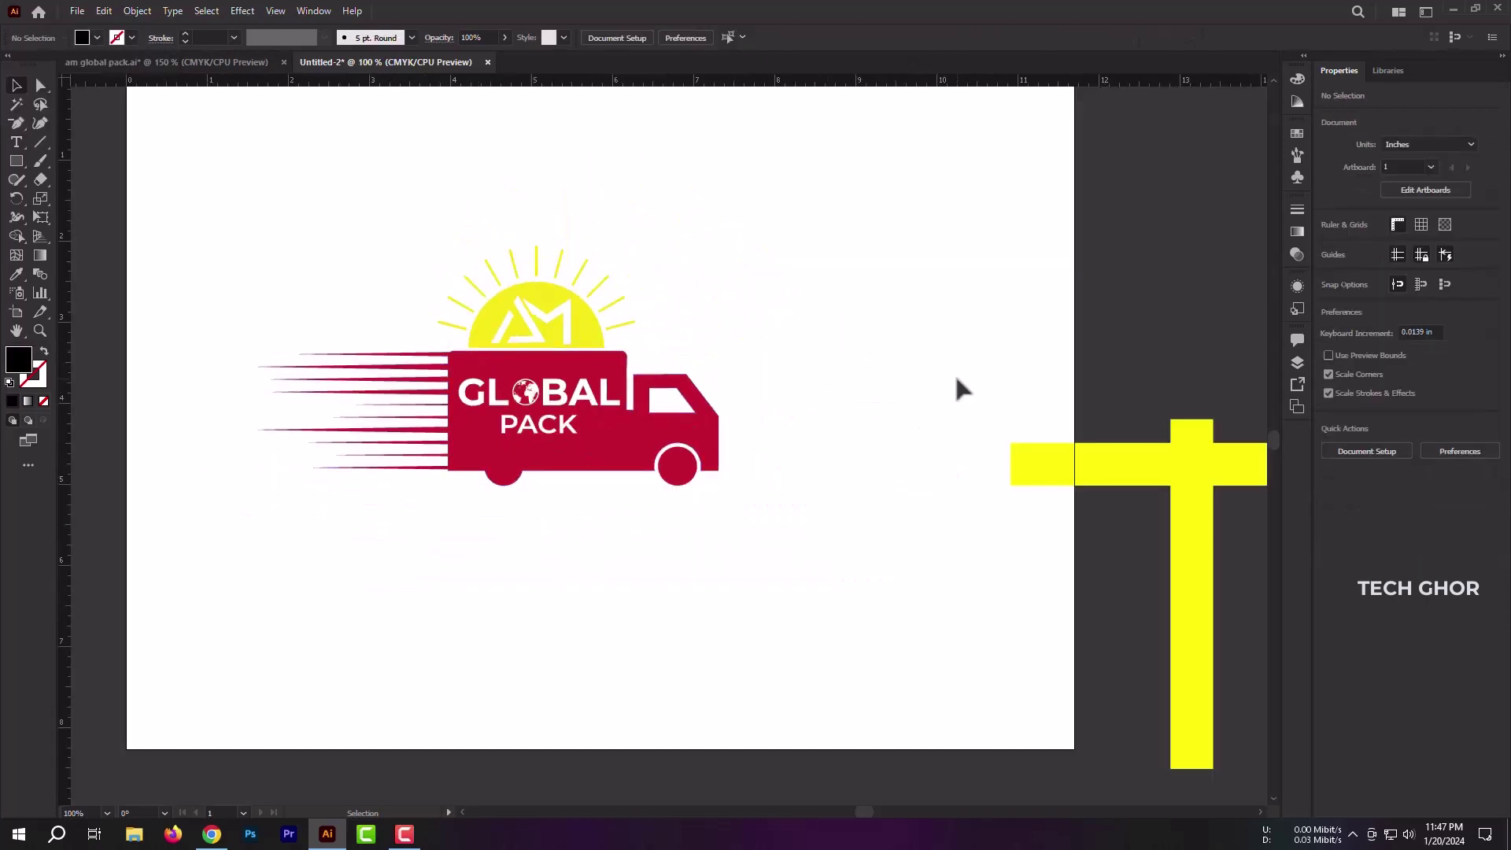
Step: Delete the yellow T shape from the artboard
scroll(960, 385, up, 1)
scroll(615, 328, down, 1)
drag(203, 240, 426, 415)
right_click(426, 415)
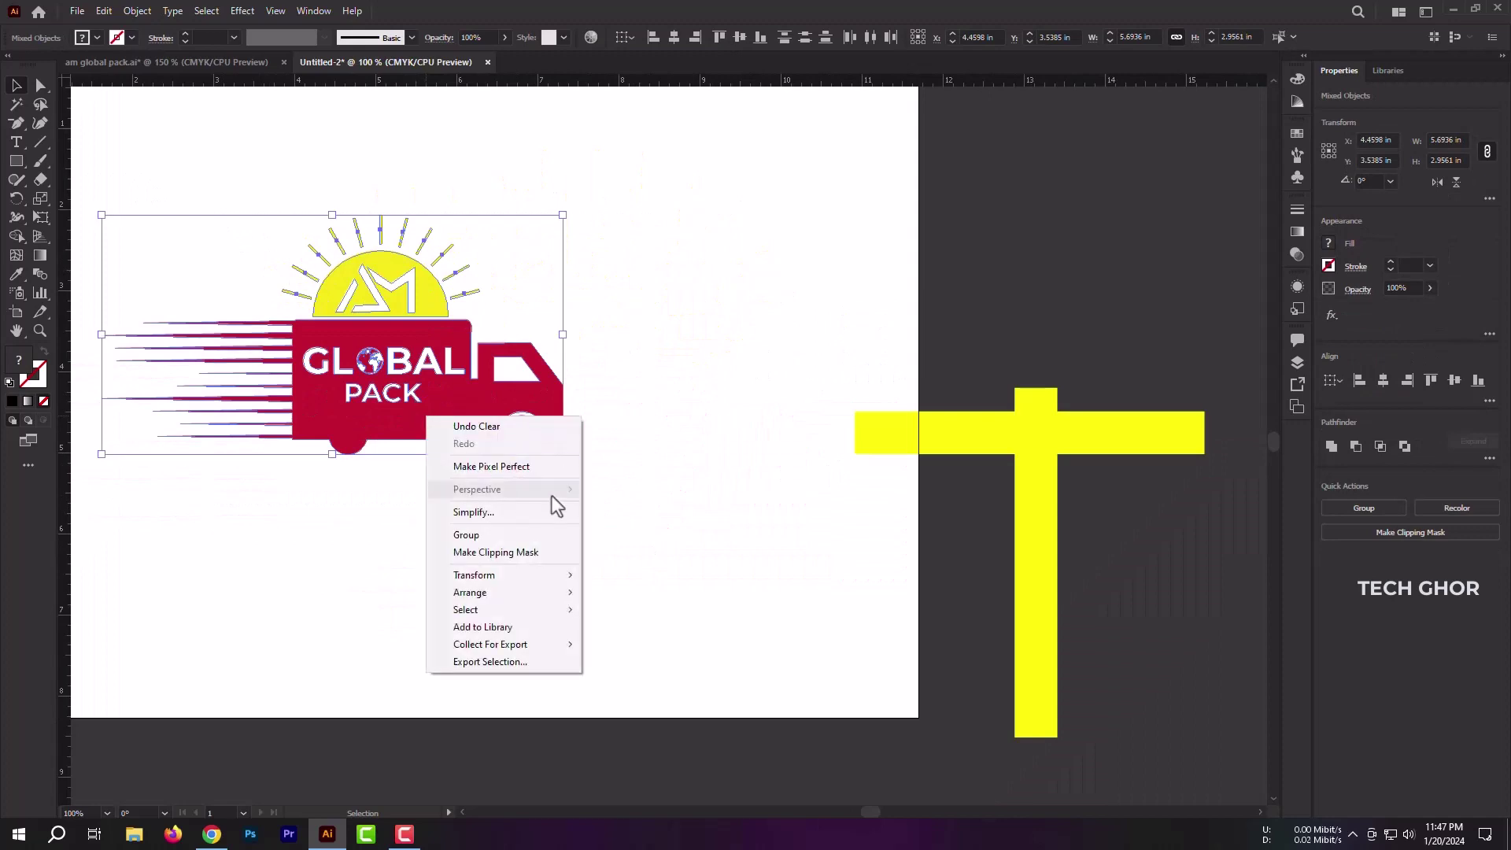
click(516, 491)
drag(1108, 384, 1234, 592)
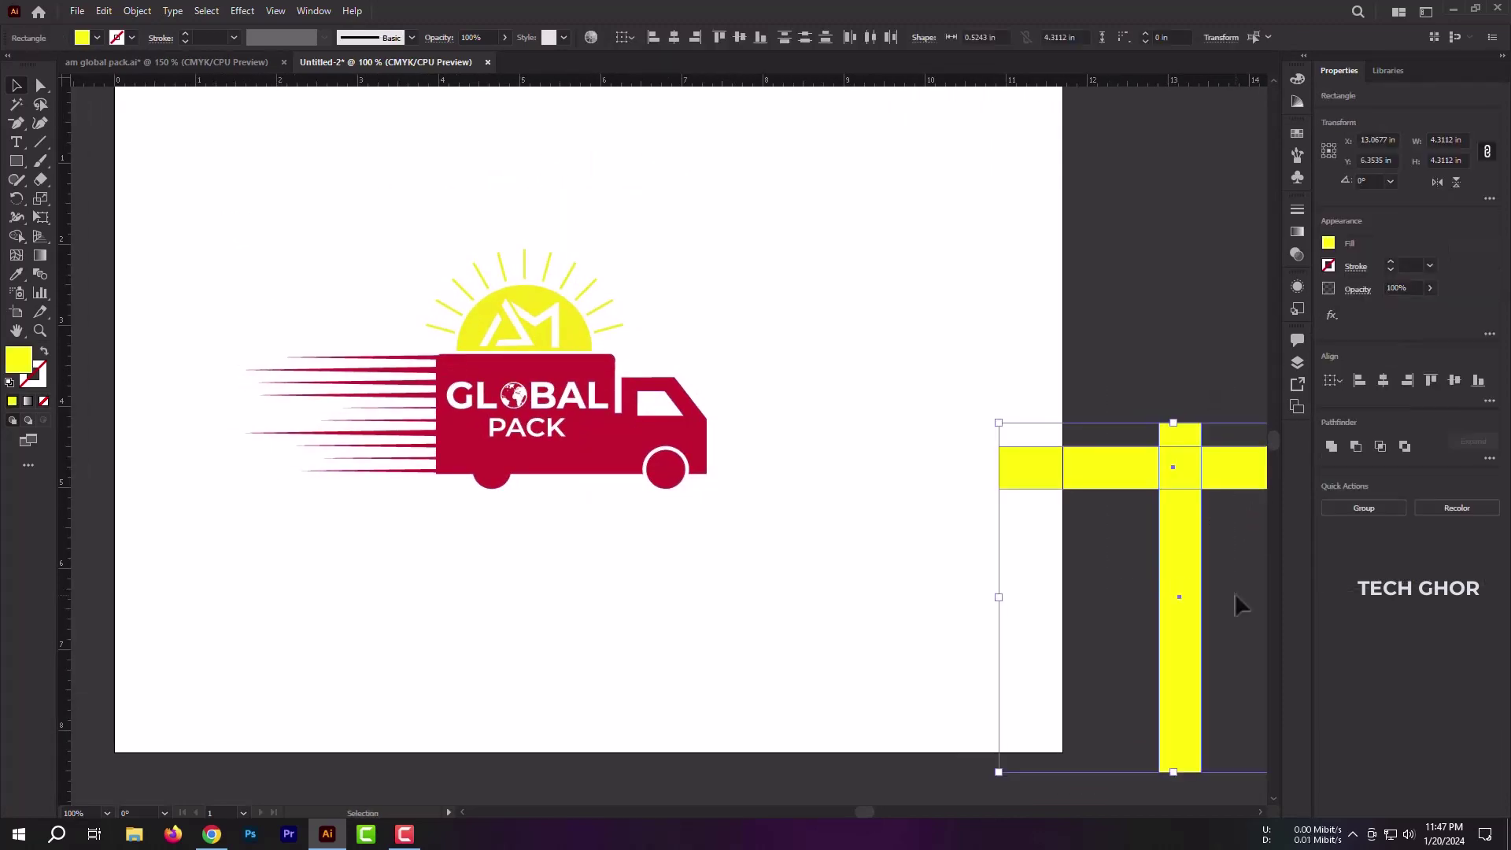
key(Delete)
Step: Scale the whole logo up to nearly double width and centre it on the artboard
drag(324, 257, 889, 583)
drag(637, 488, 747, 507)
click(1130, 441)
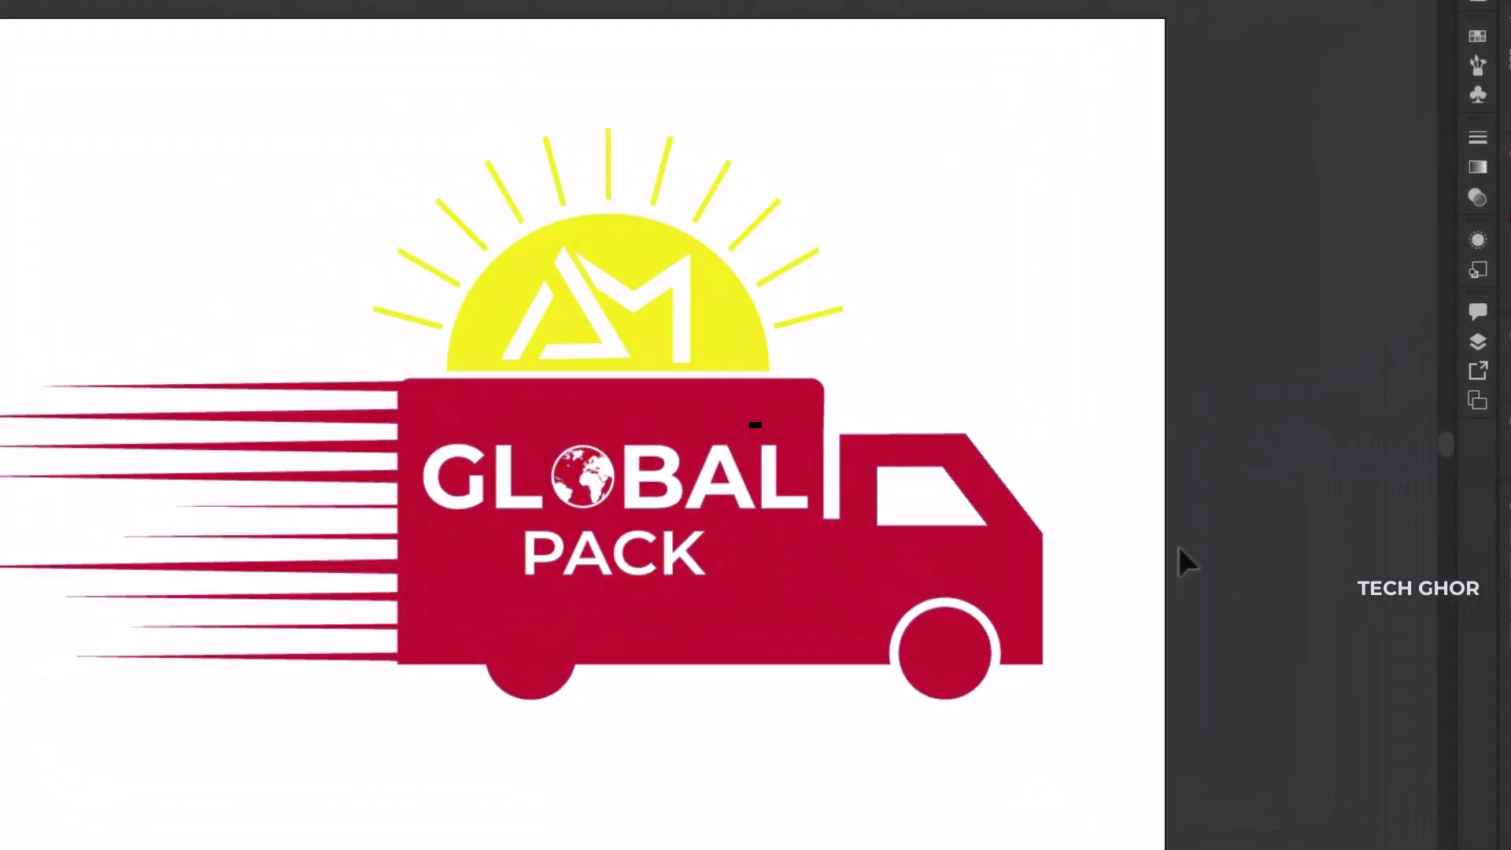